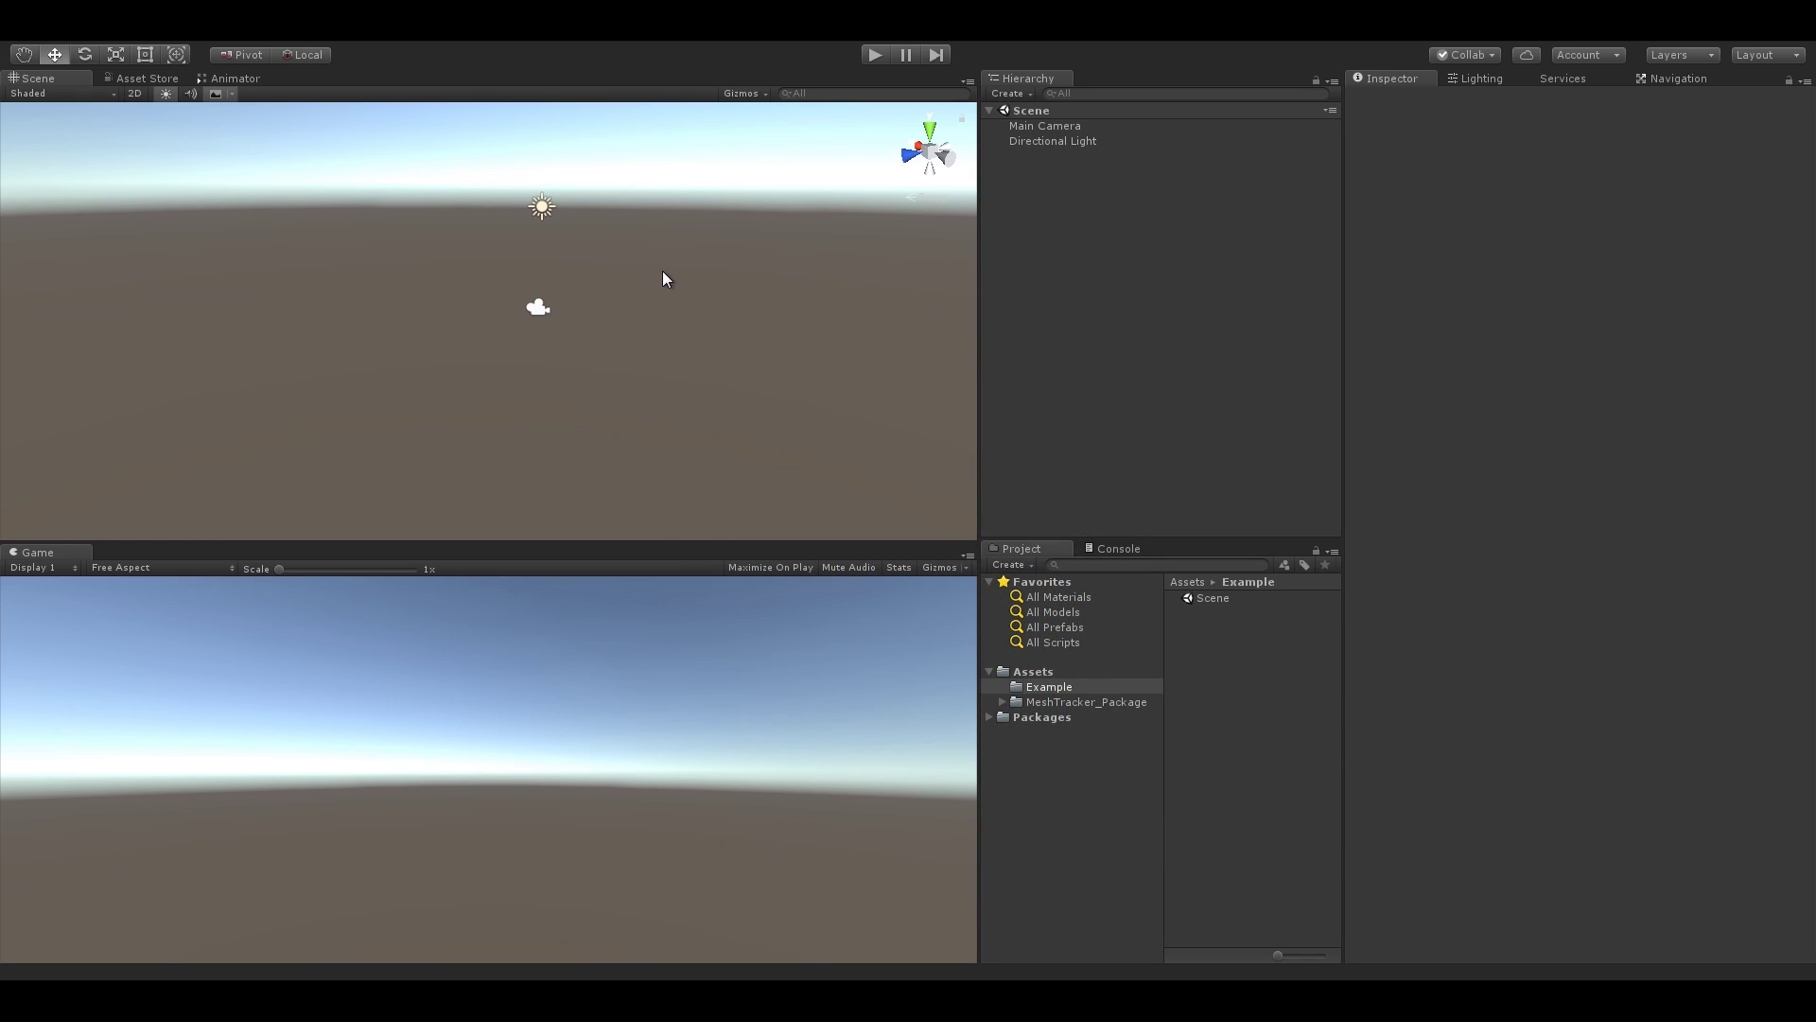
- Add a 3D plane to the scene and set its position to 0, 0, 0
click(1019, 93)
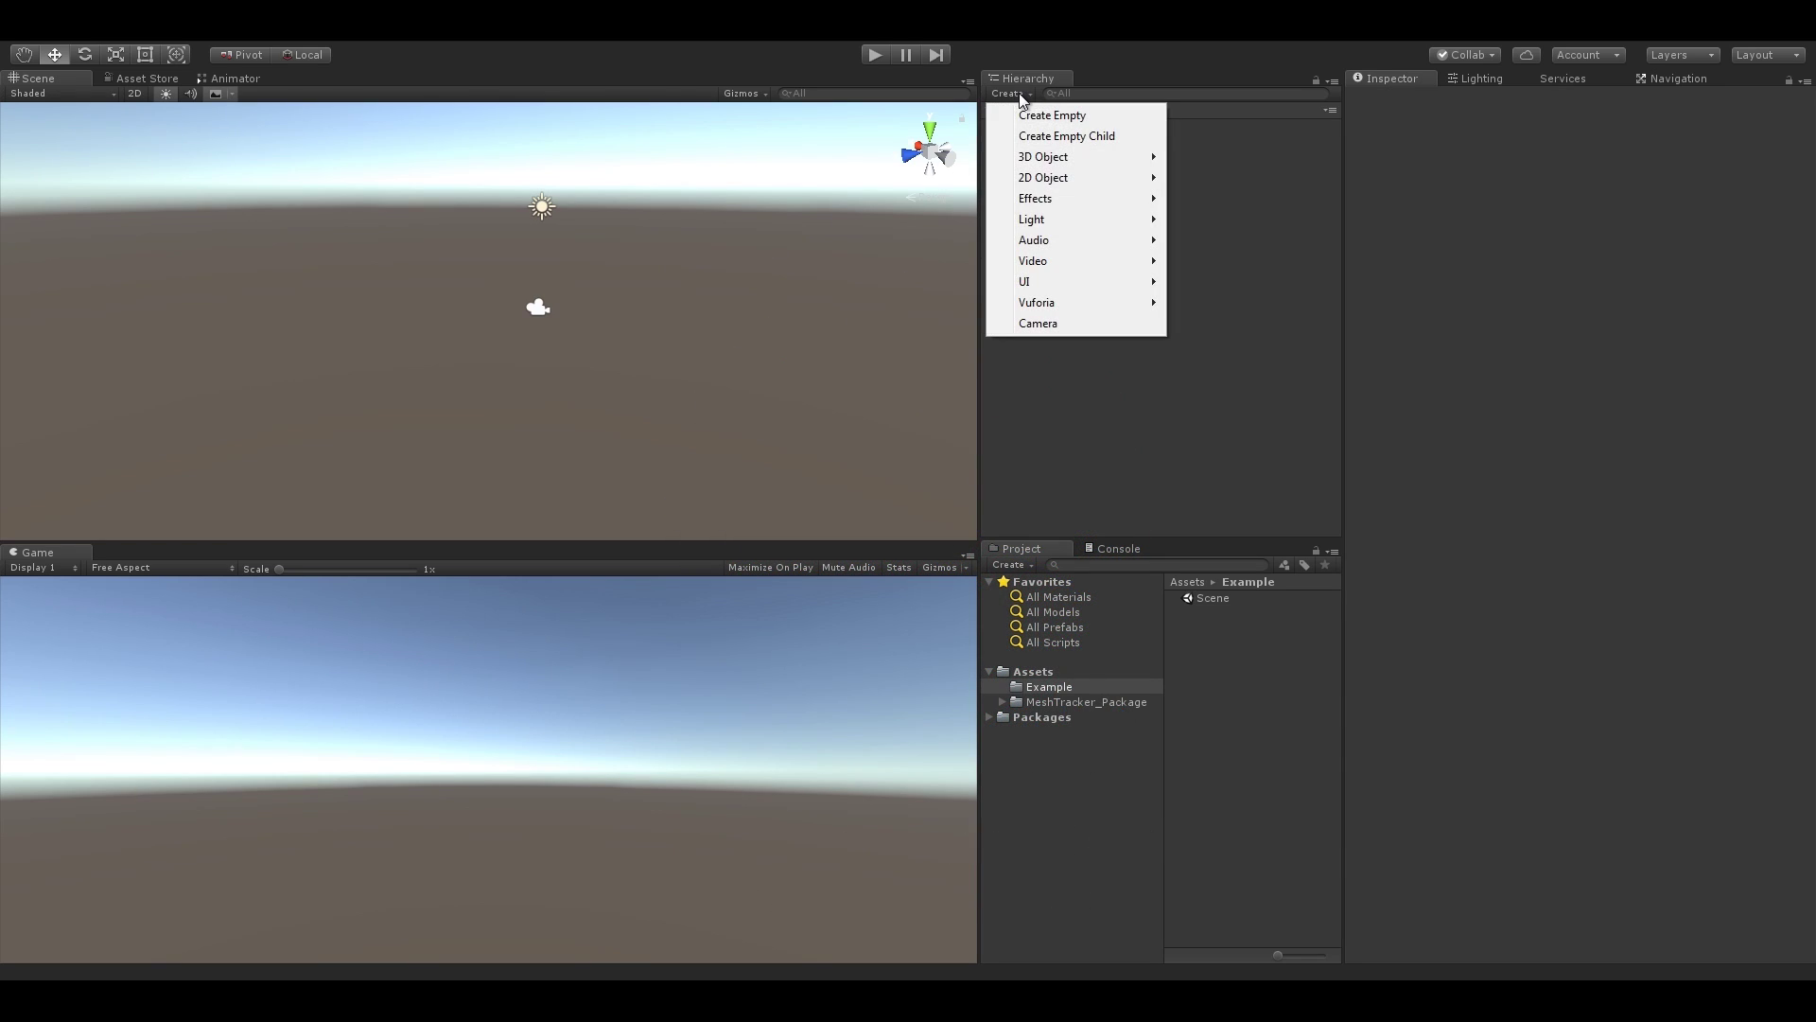
mouse_move(1038, 158)
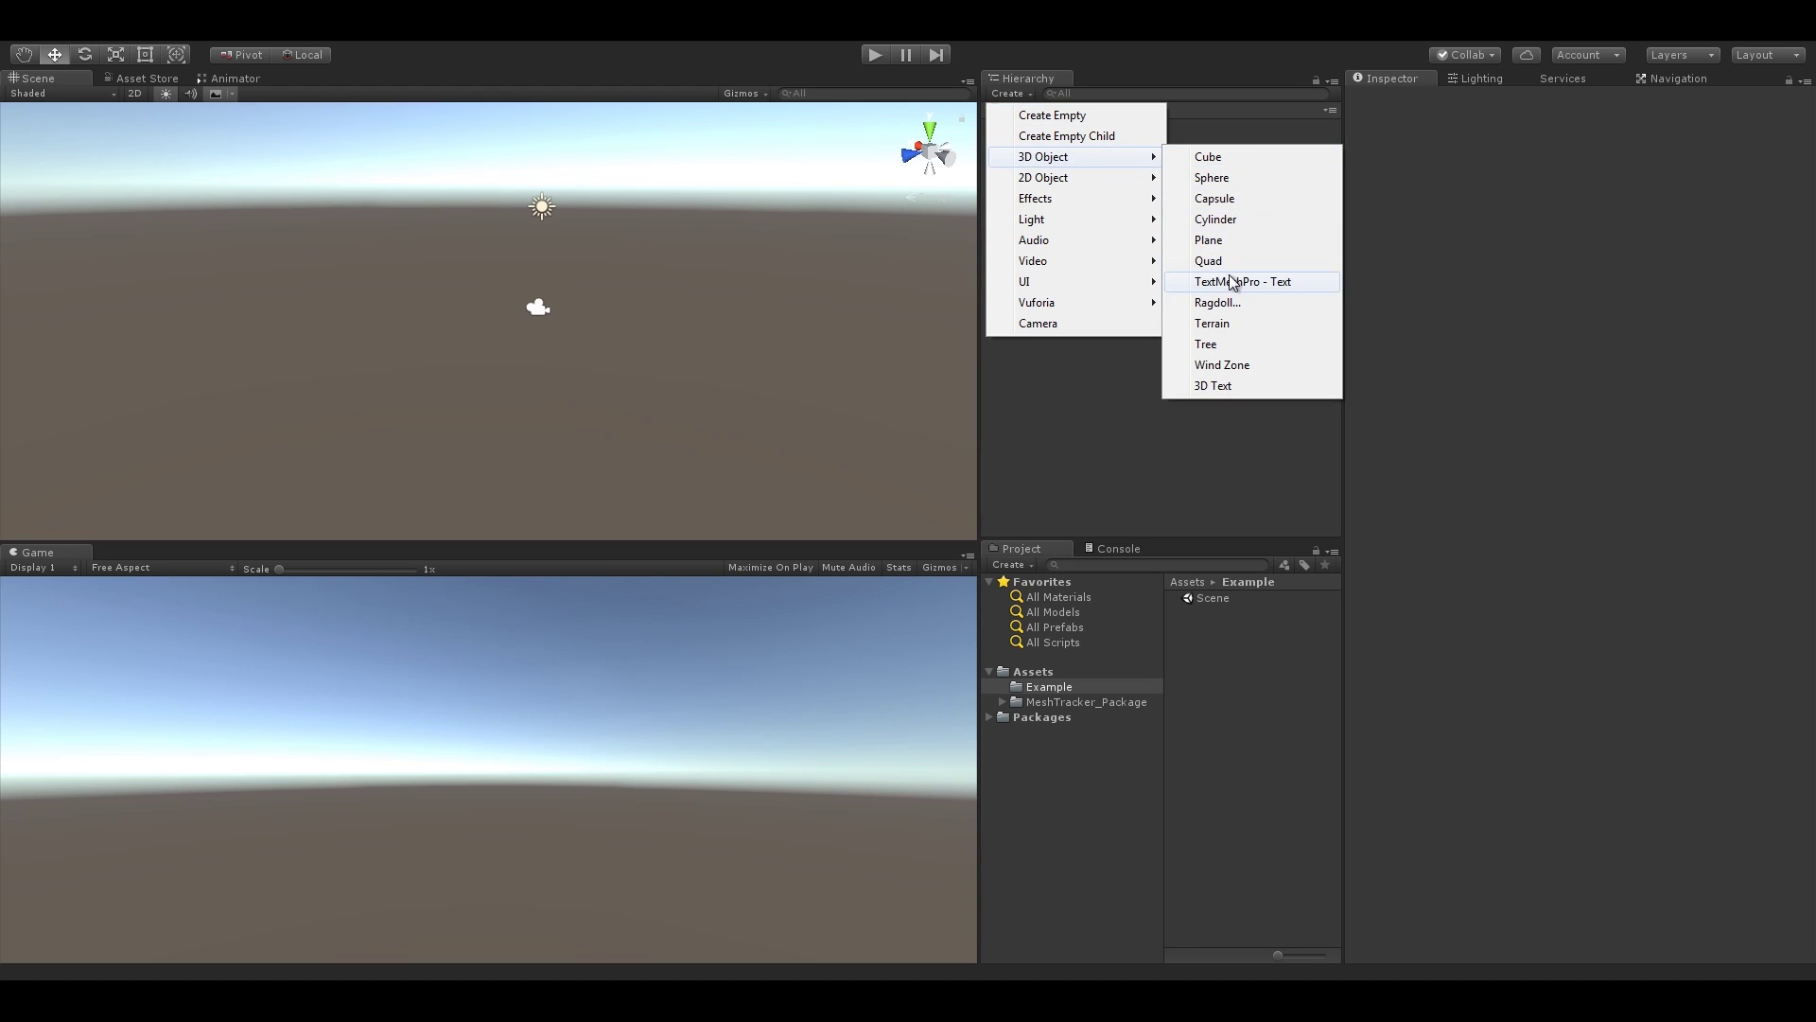
click(1285, 242)
click(1578, 156)
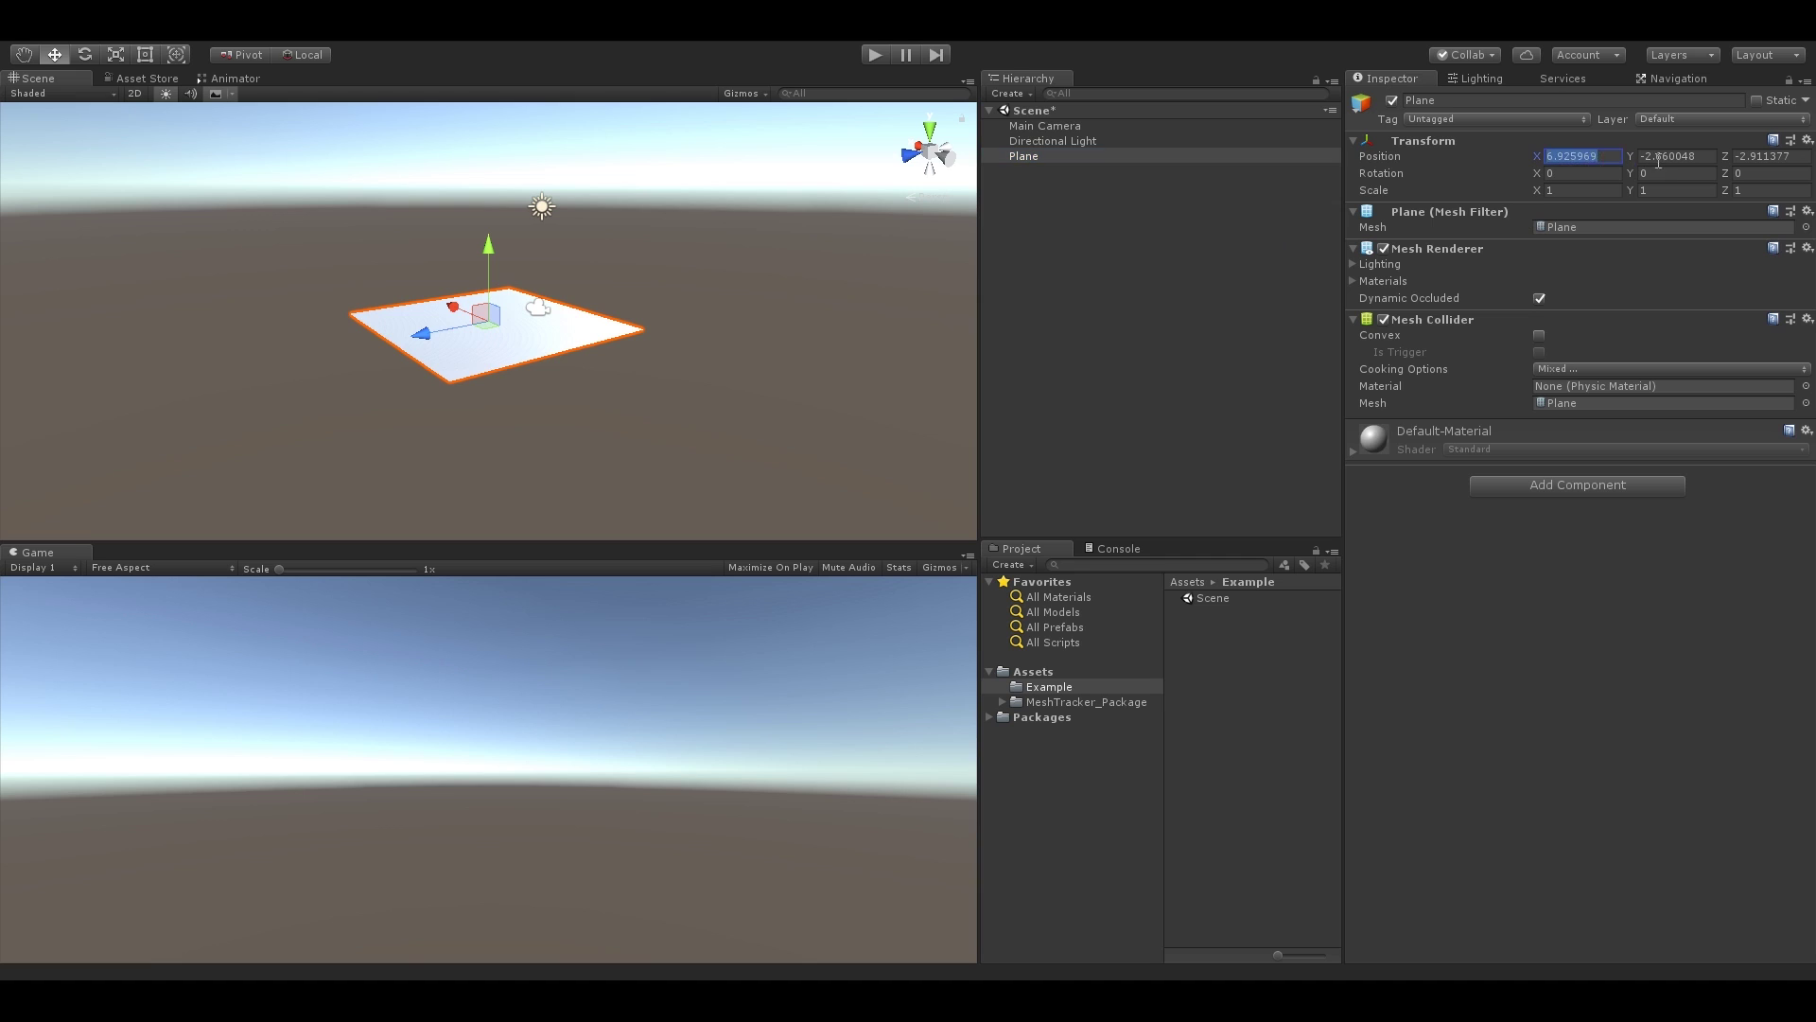
text(0)
click(1672, 156)
text(0)
click(1770, 156)
text(0)
- Rename the plane as Surface
alt+drag(876, 230, 877, 321)
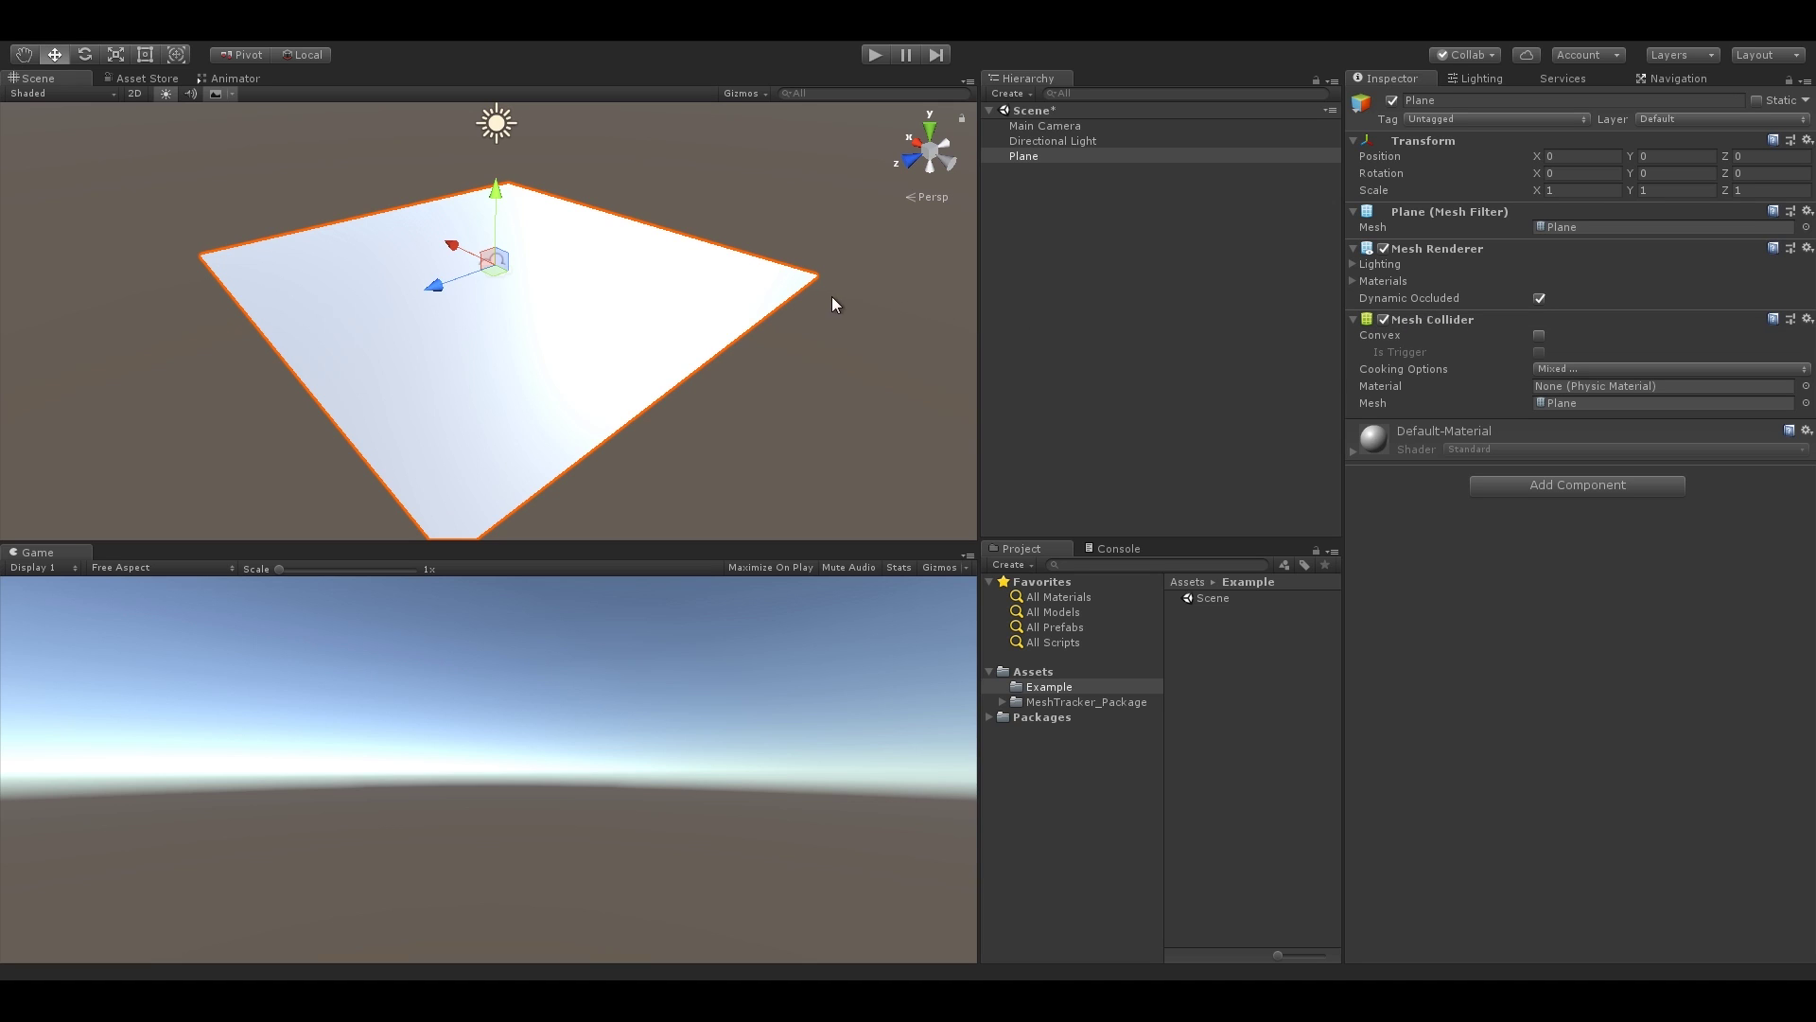
alt+drag(831, 303, 694, 282)
click(1468, 101)
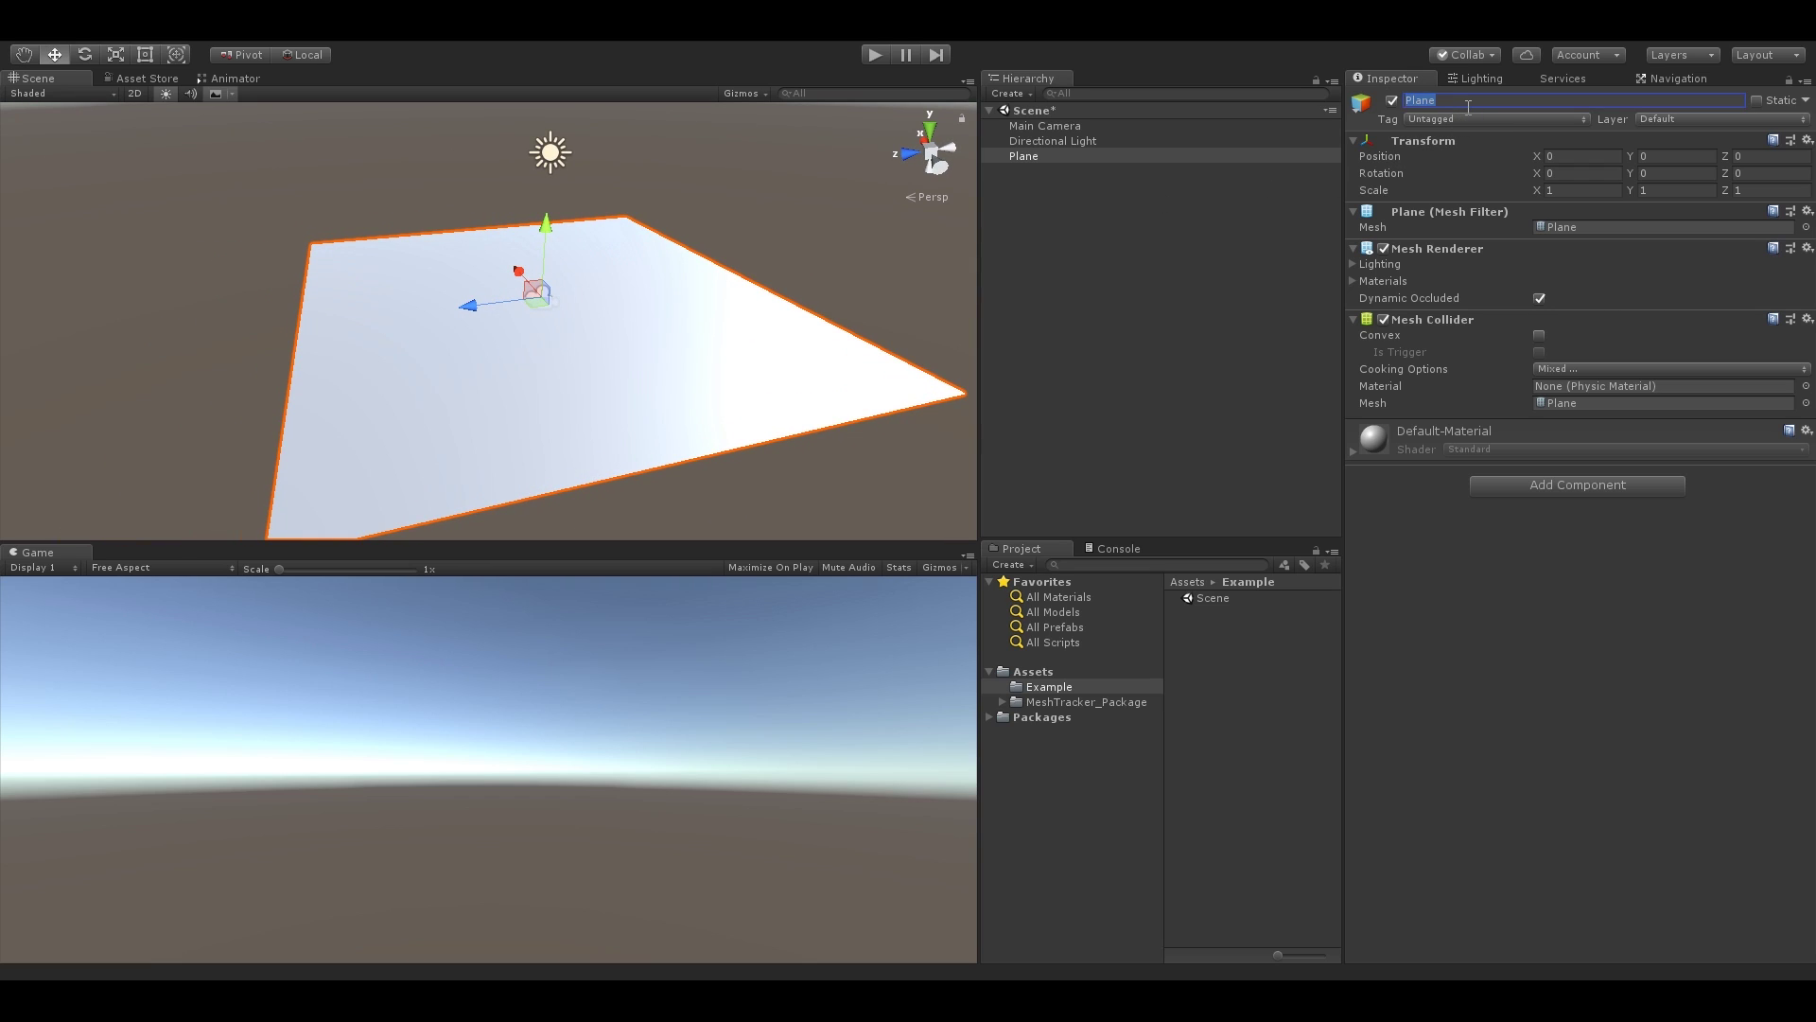
text(Surface)
alt+drag(722, 223, 745, 284)
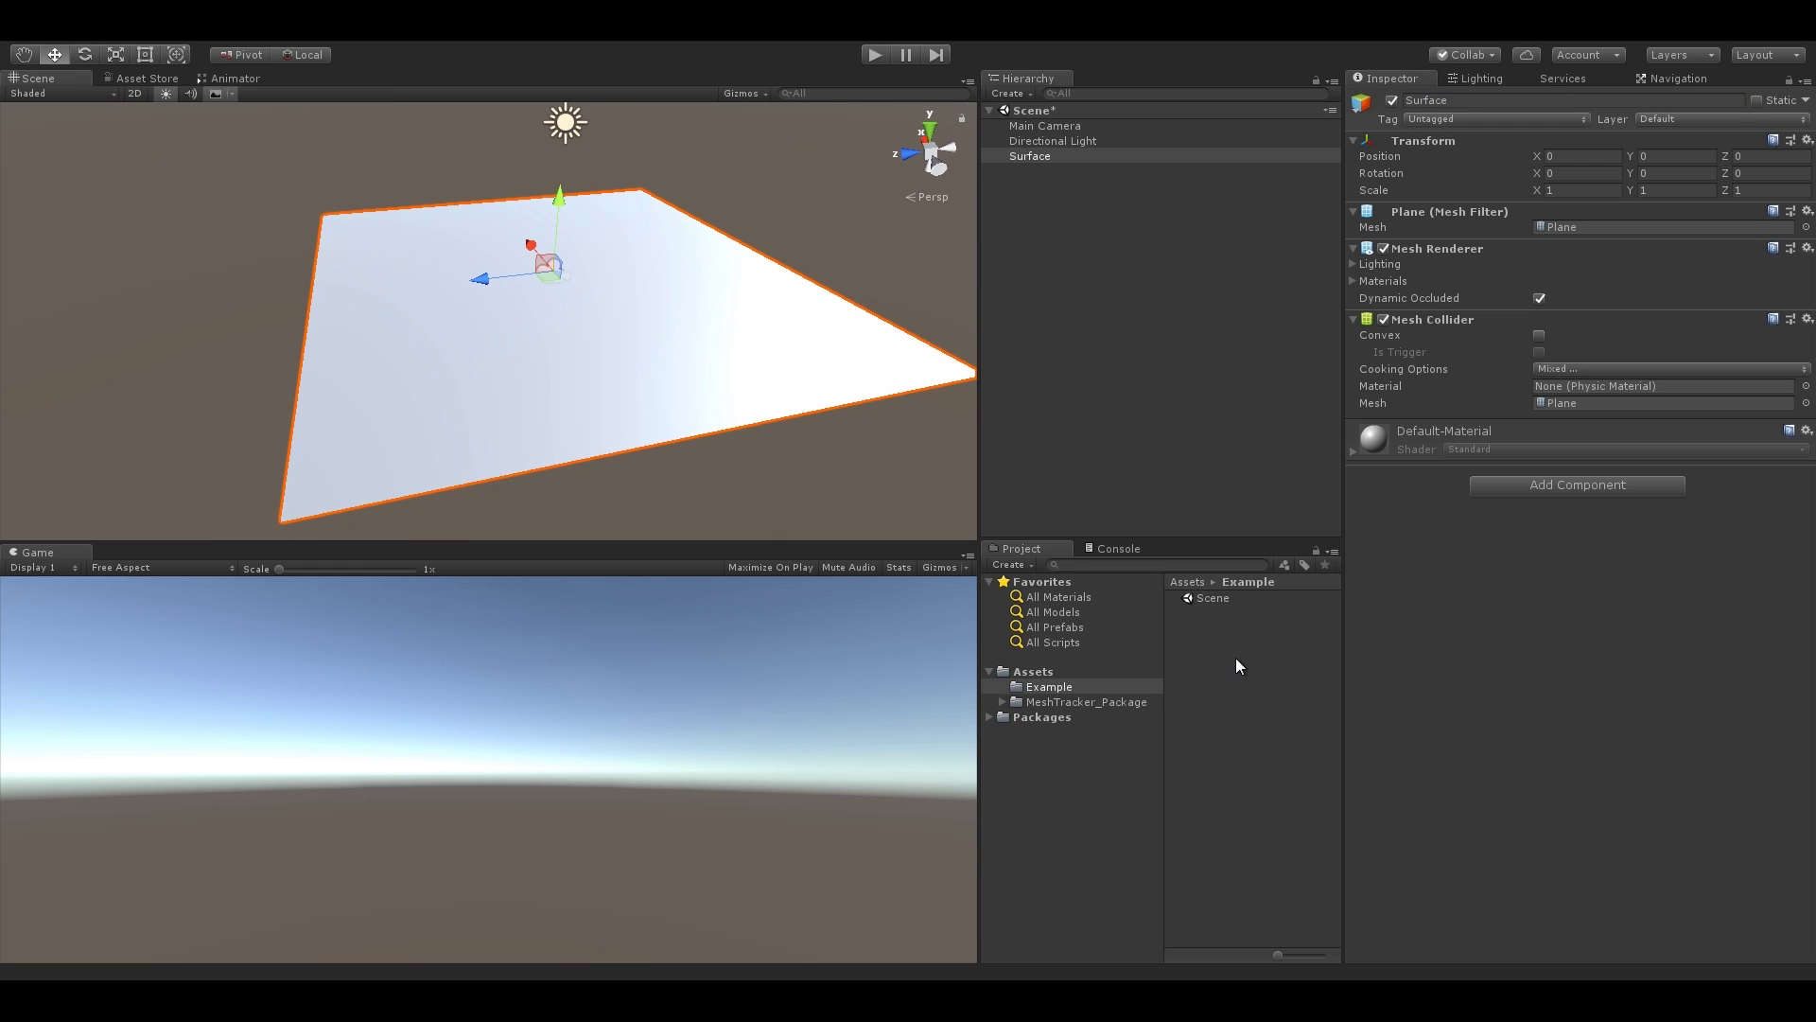
- Create a material named SurfaceMaterial_Snow in the Example folder
right_click(1224, 636)
mouse_move(1284, 192)
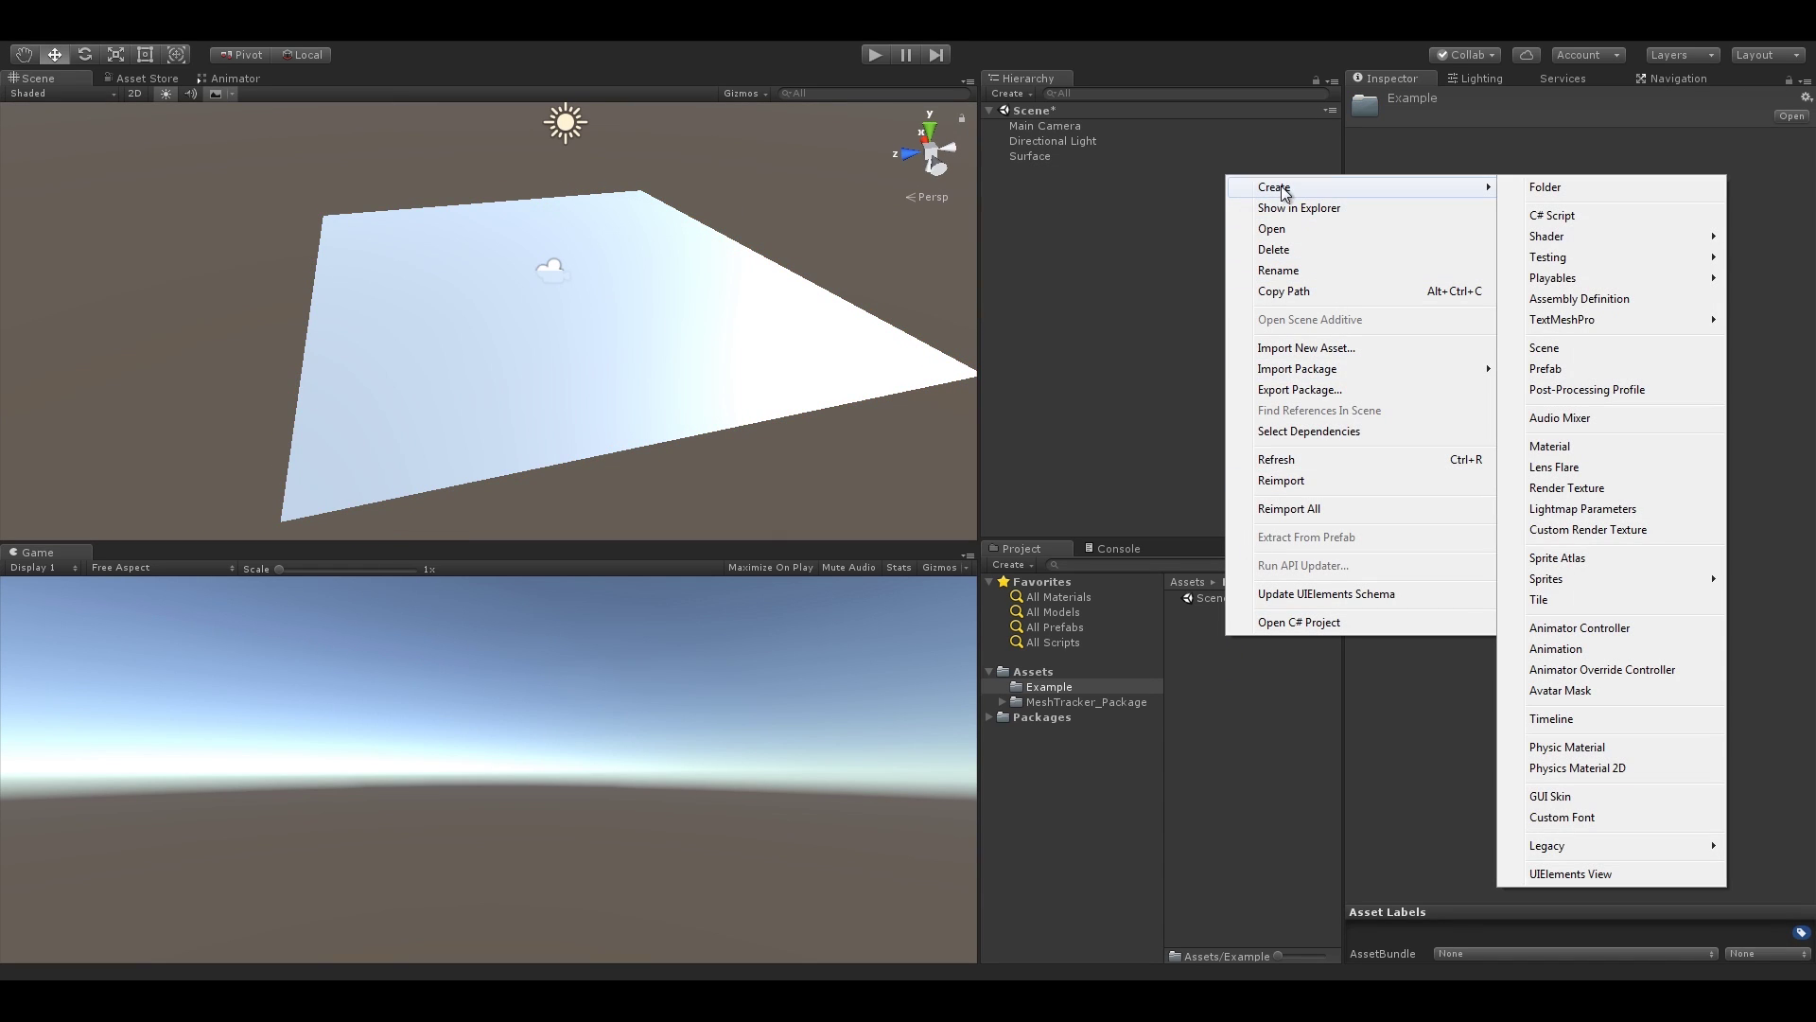
click(1580, 445)
text(S)
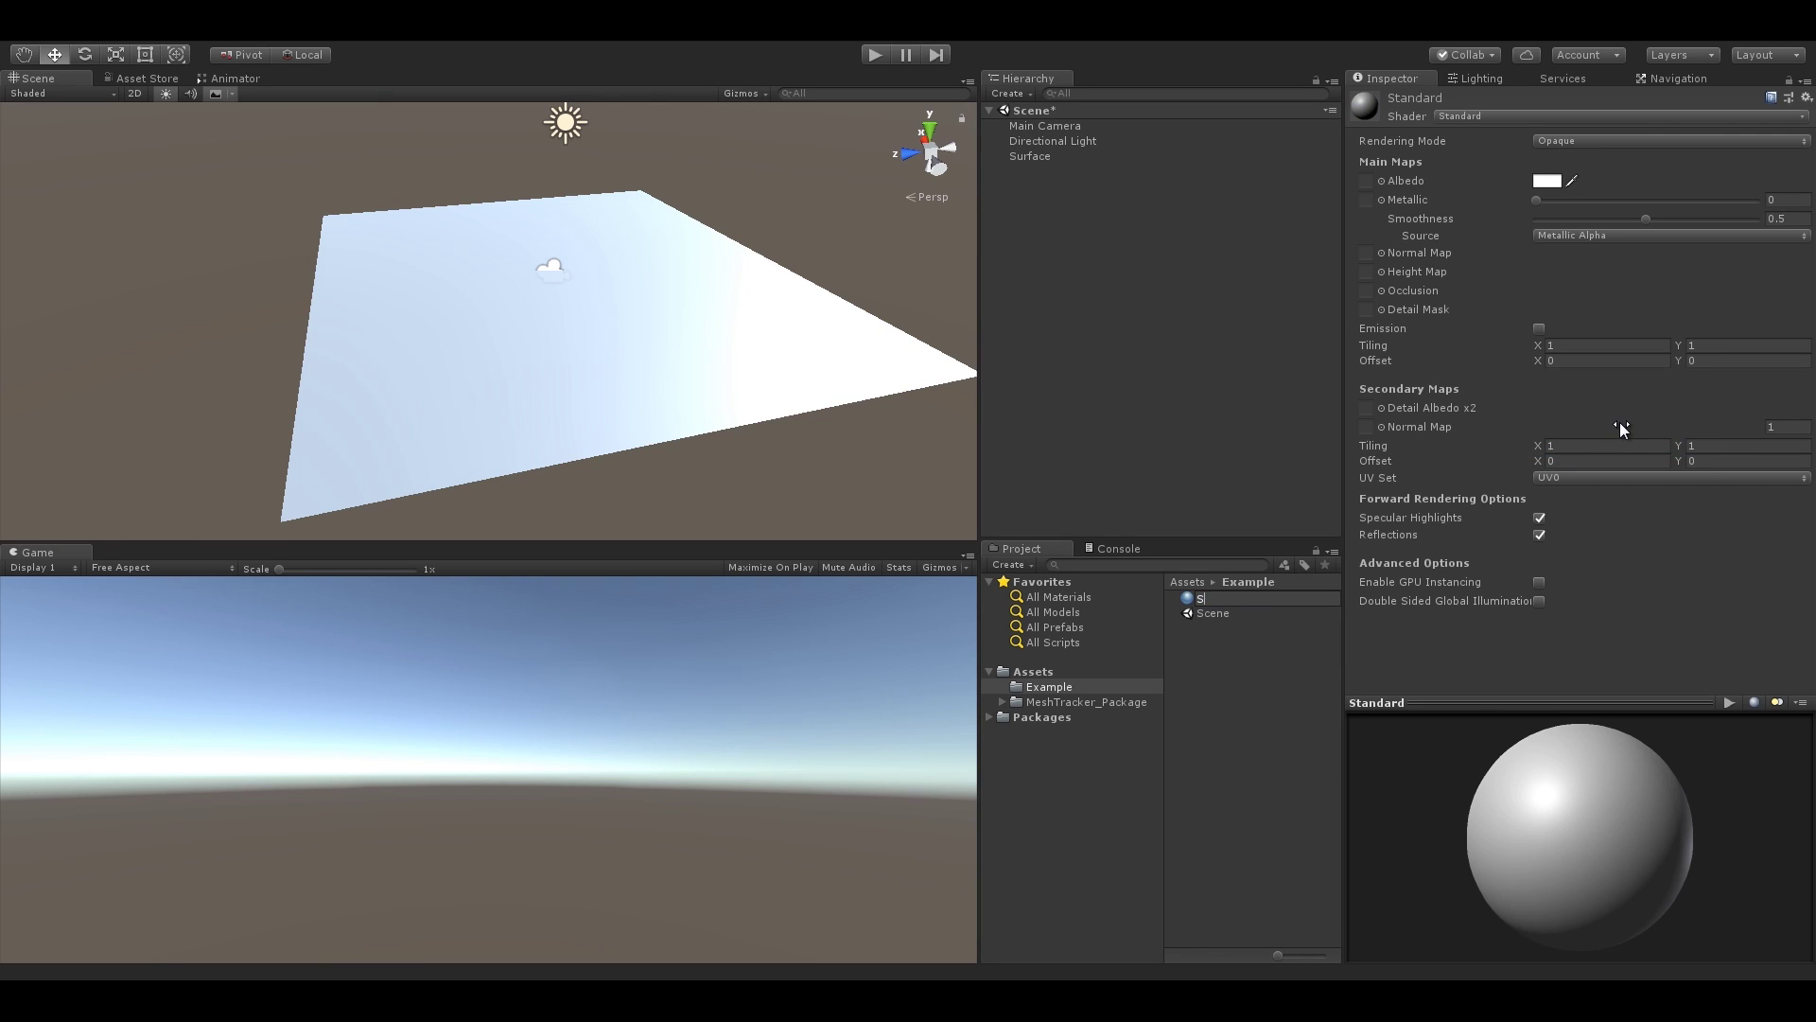
text(urfaceMaterial_Snow)
key(Return)
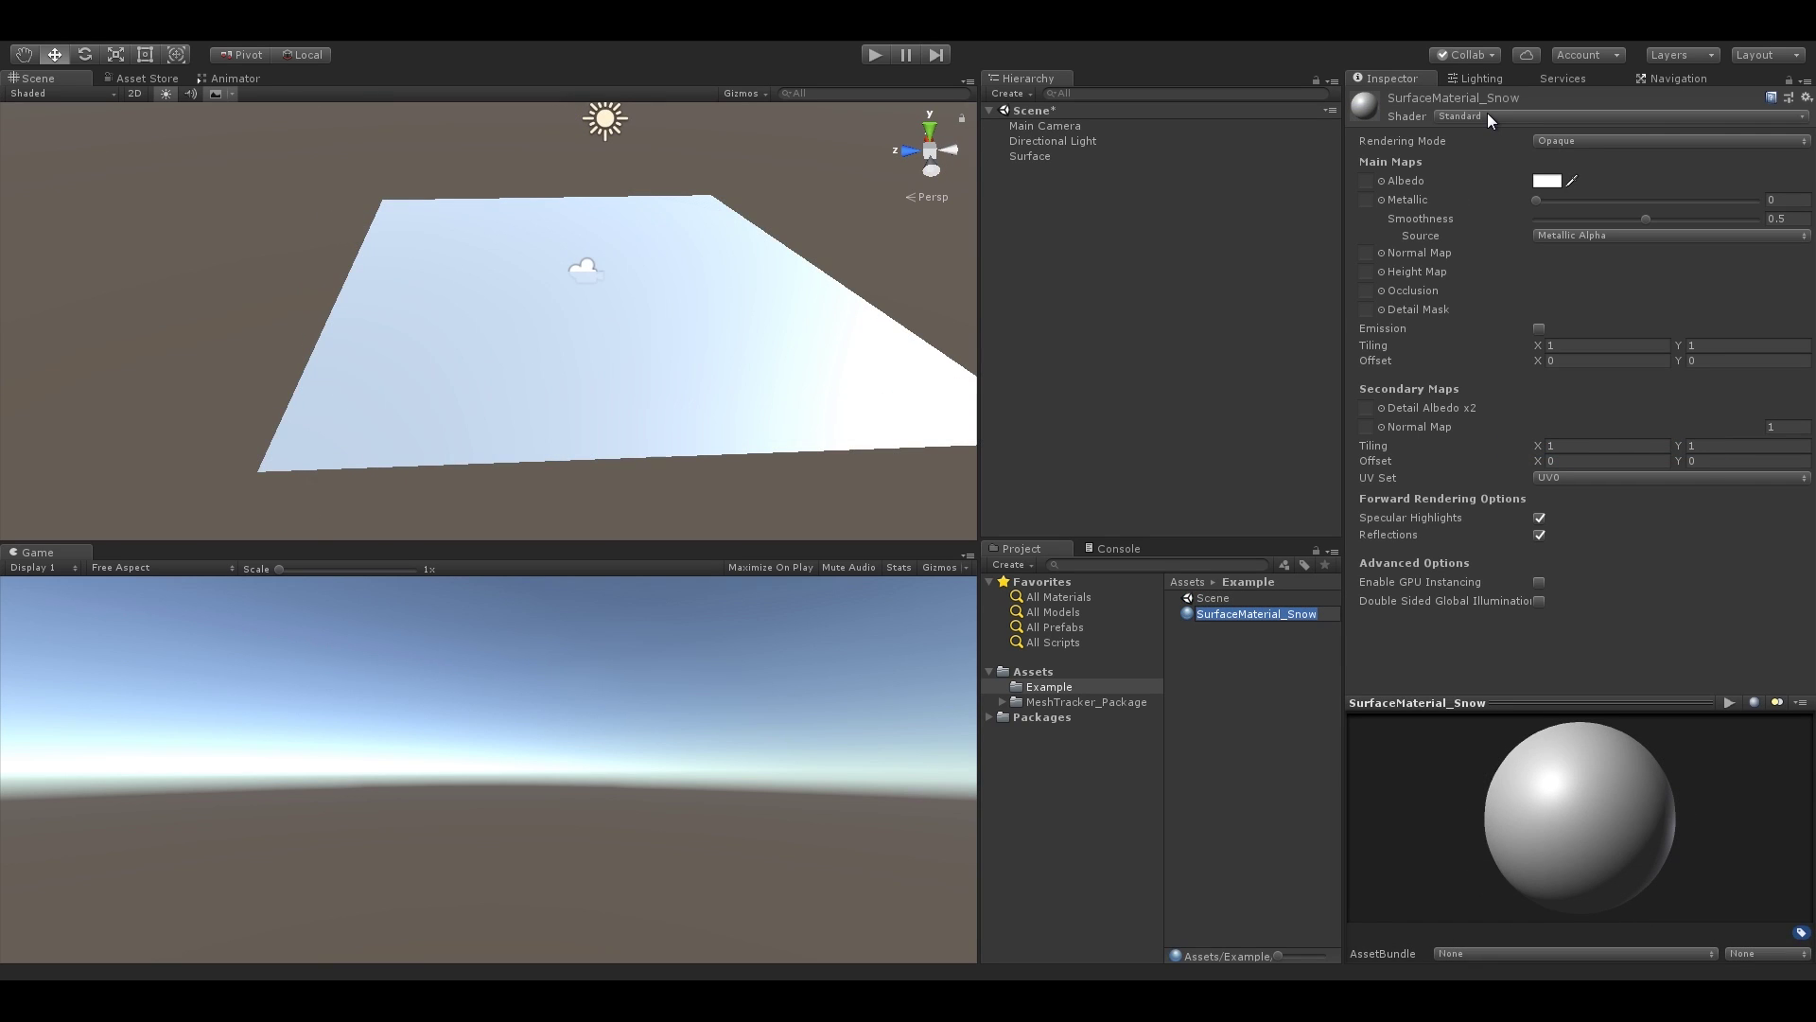
- Assign the Mesh Tracker_Opaque shader to the SurfaceMaterial_Snow material
click(1487, 116)
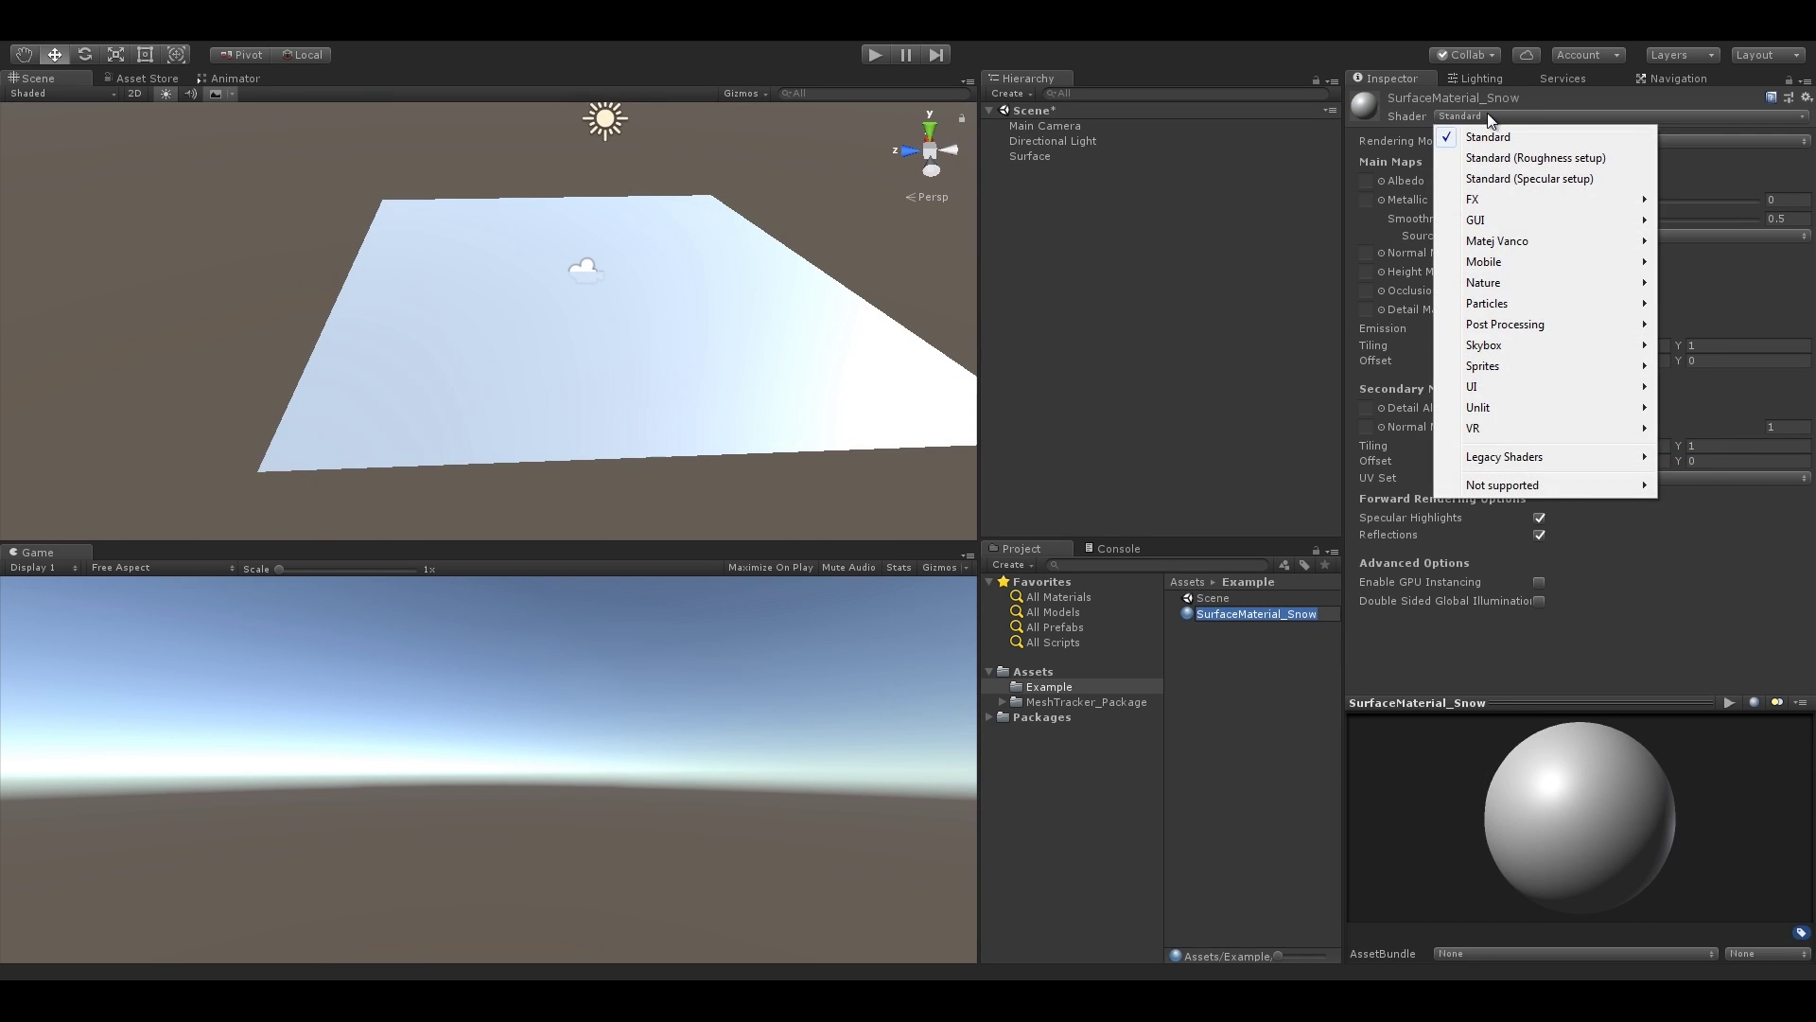
mouse_move(1514, 241)
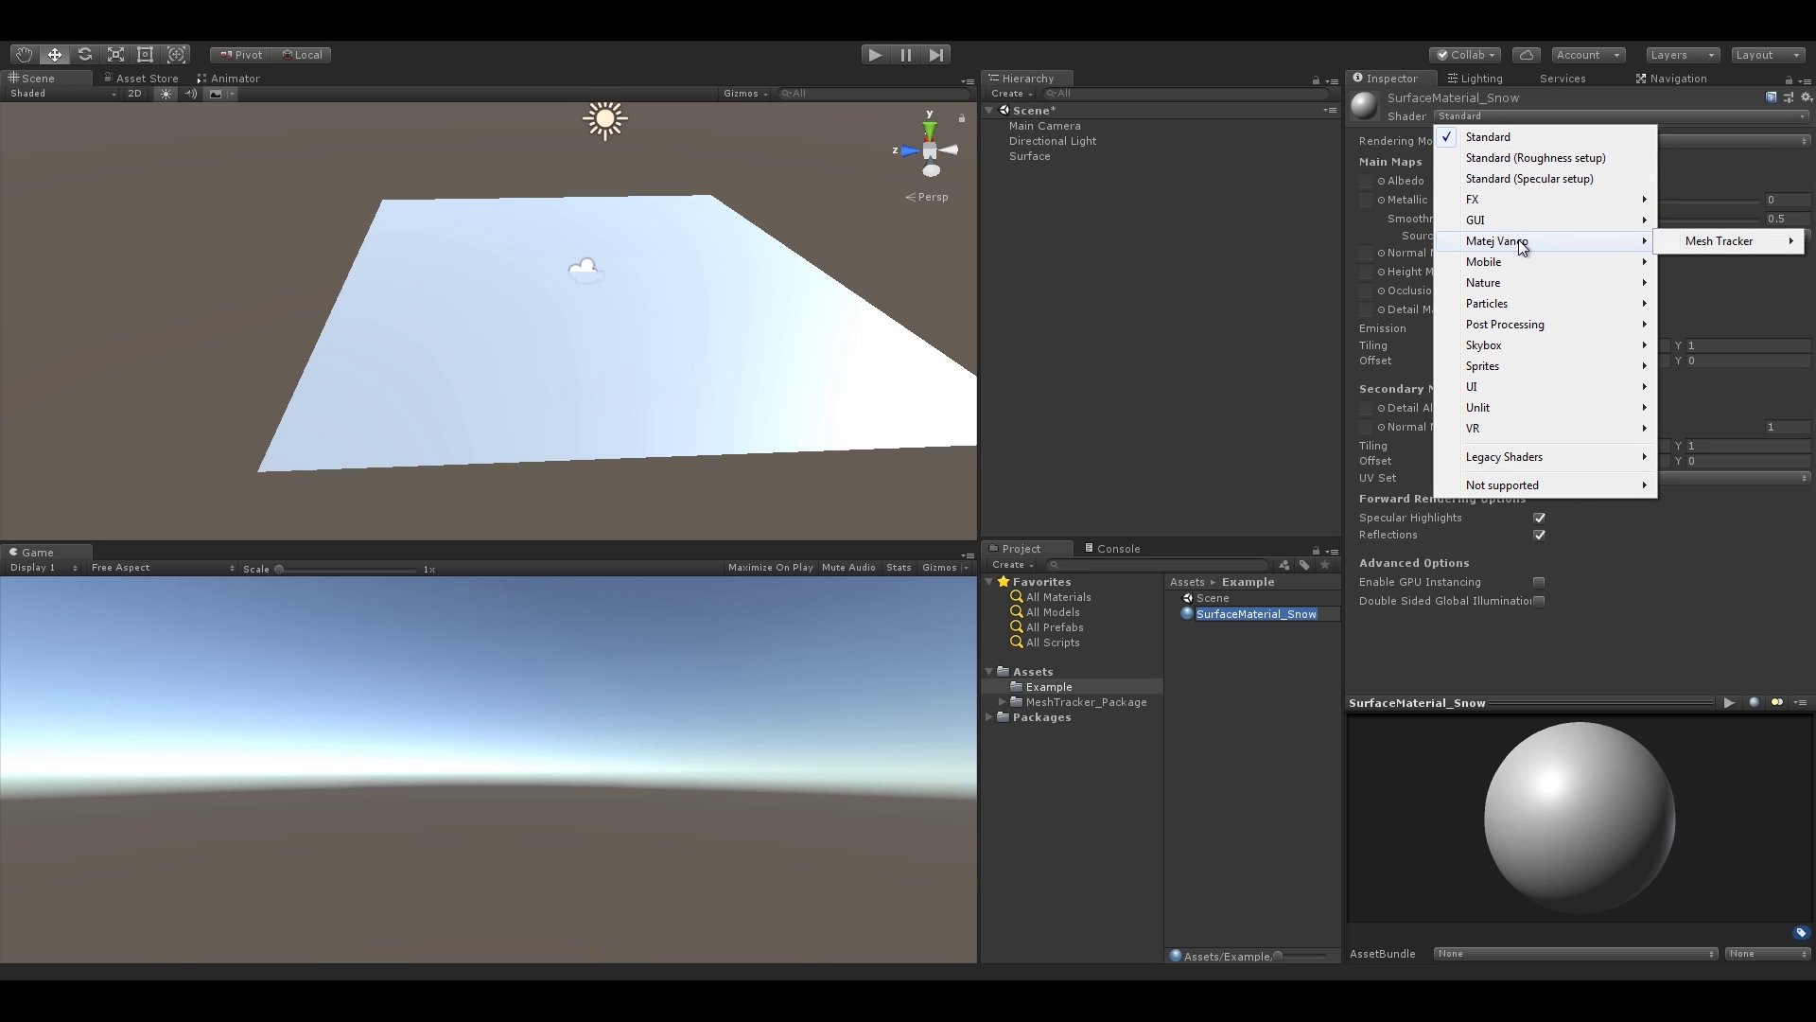
mouse_move(1719, 244)
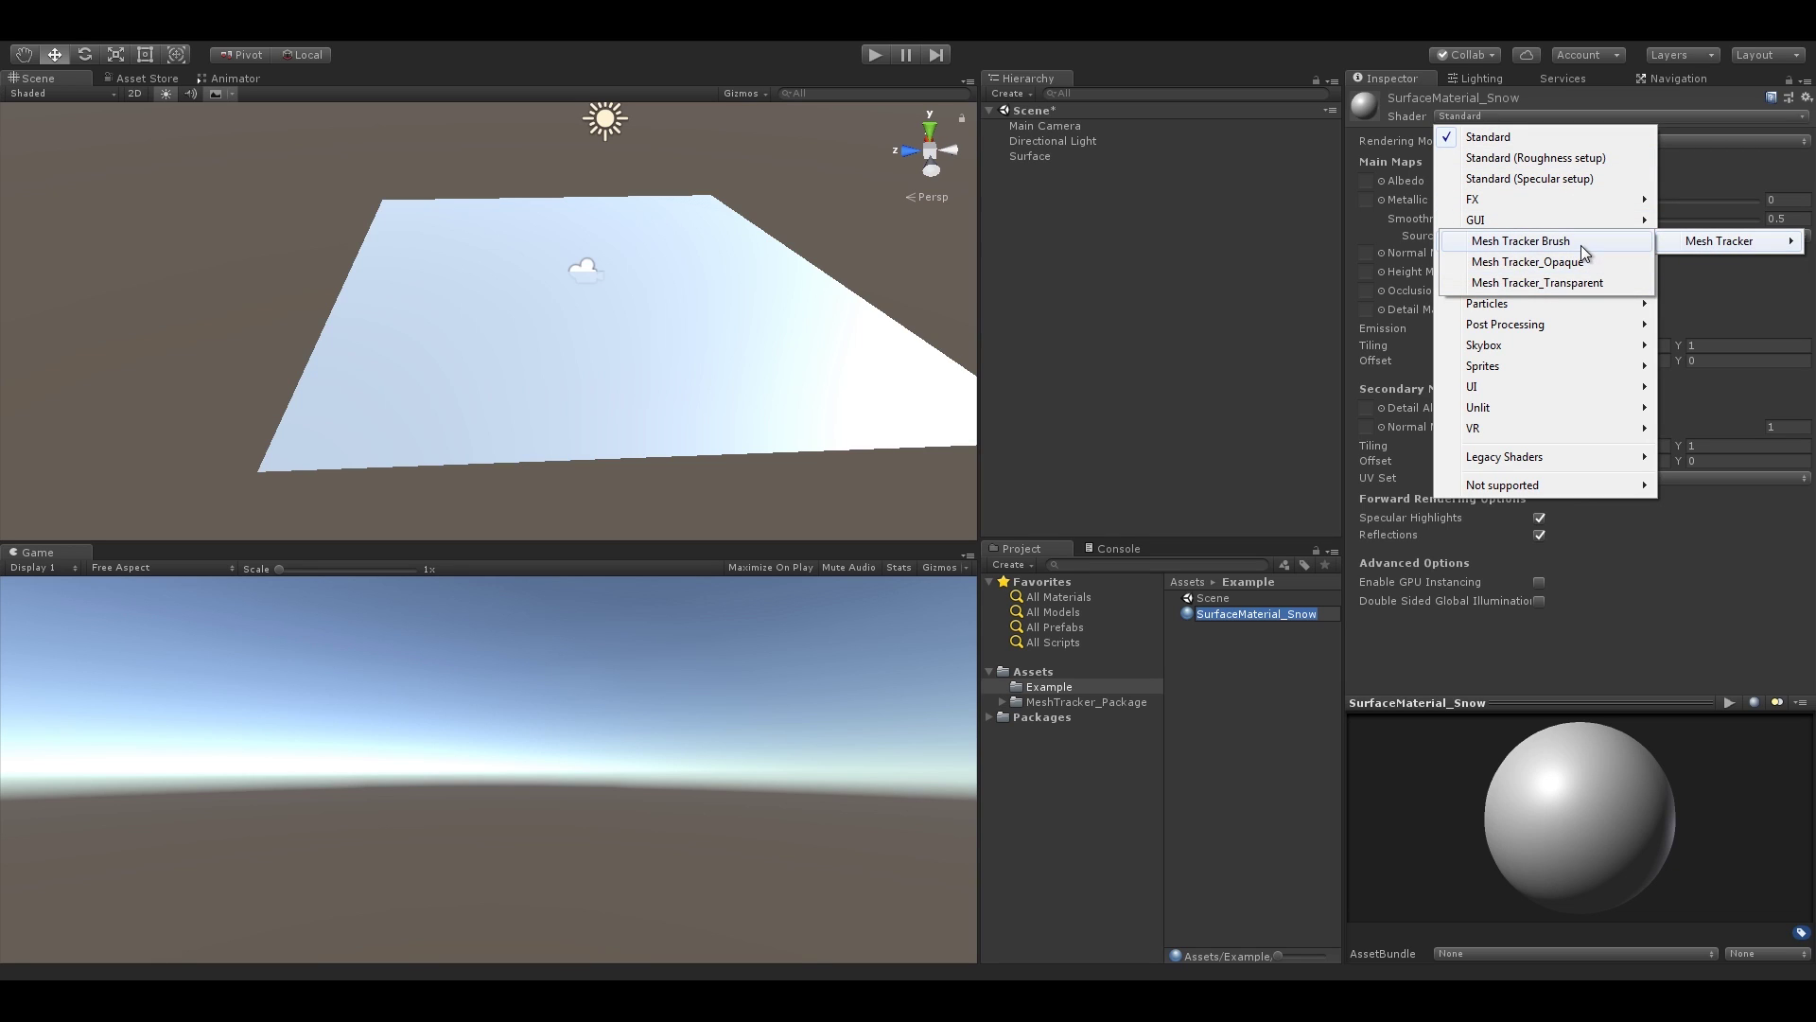
click(1604, 263)
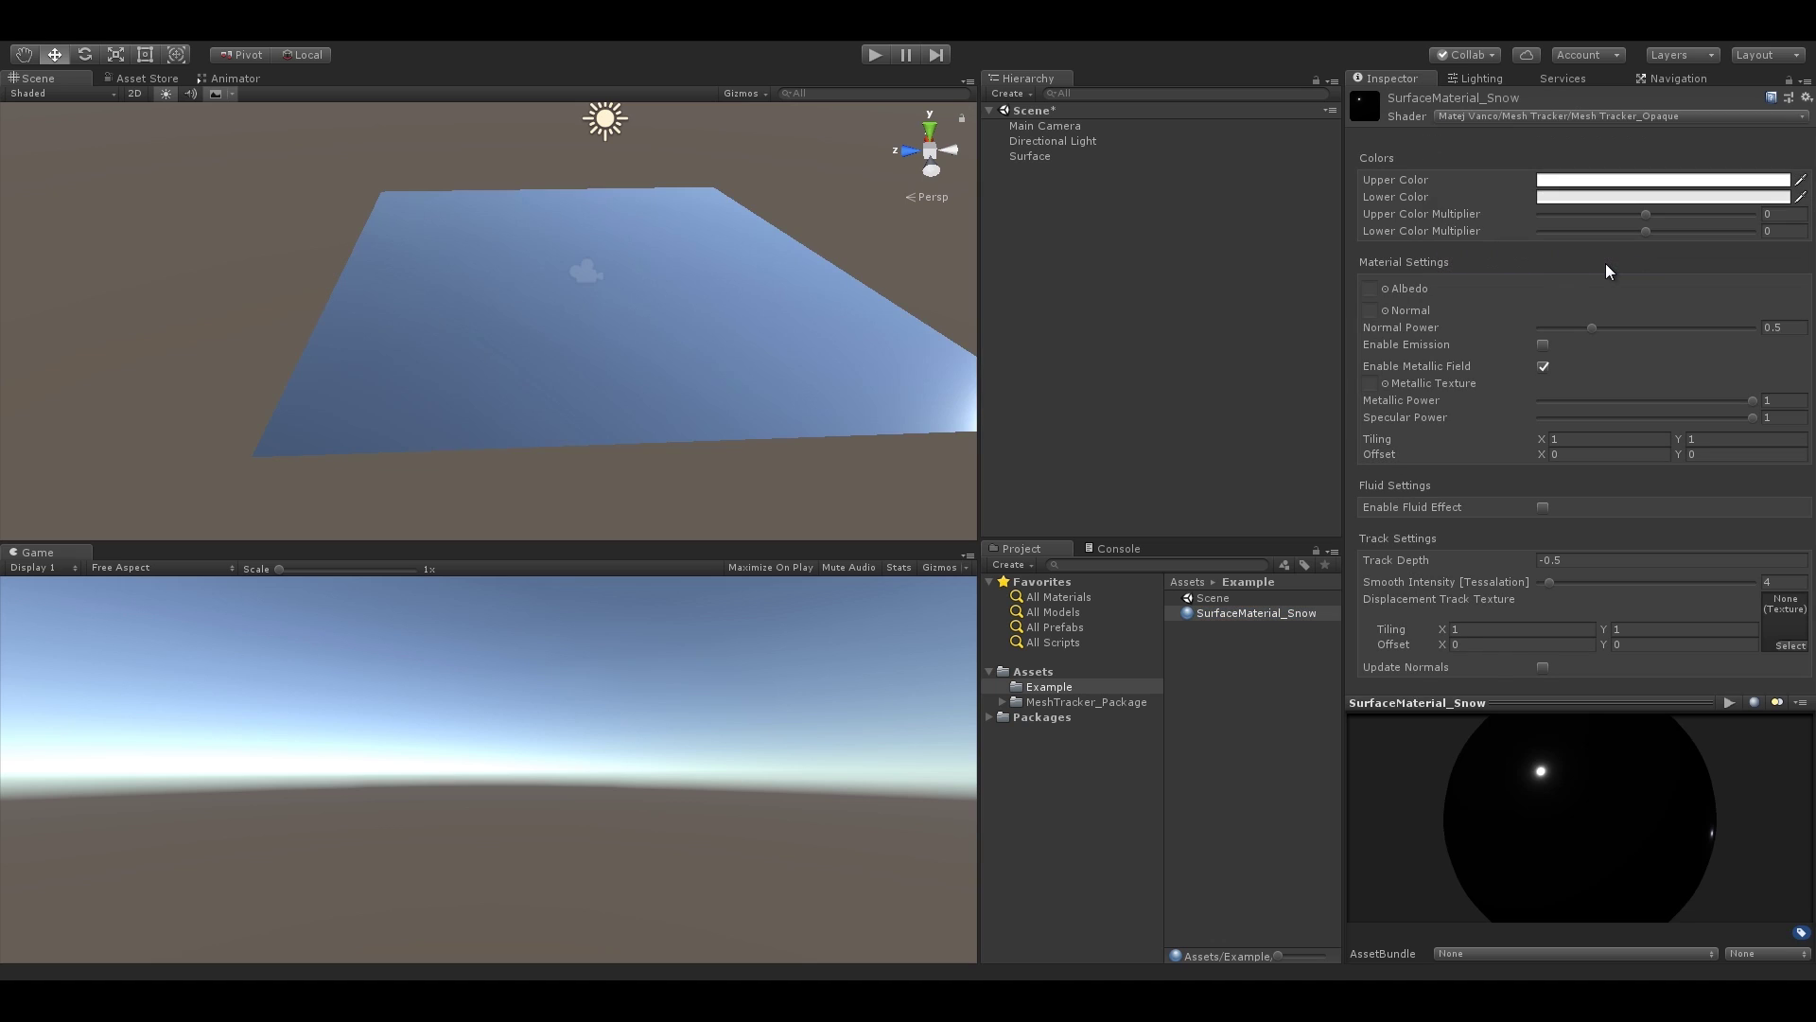
- Assign the Ground_IcySnowfield albedo and normal textures from the package's SnowTexture folder to the snow material
alt+drag(964, 280, 757, 284)
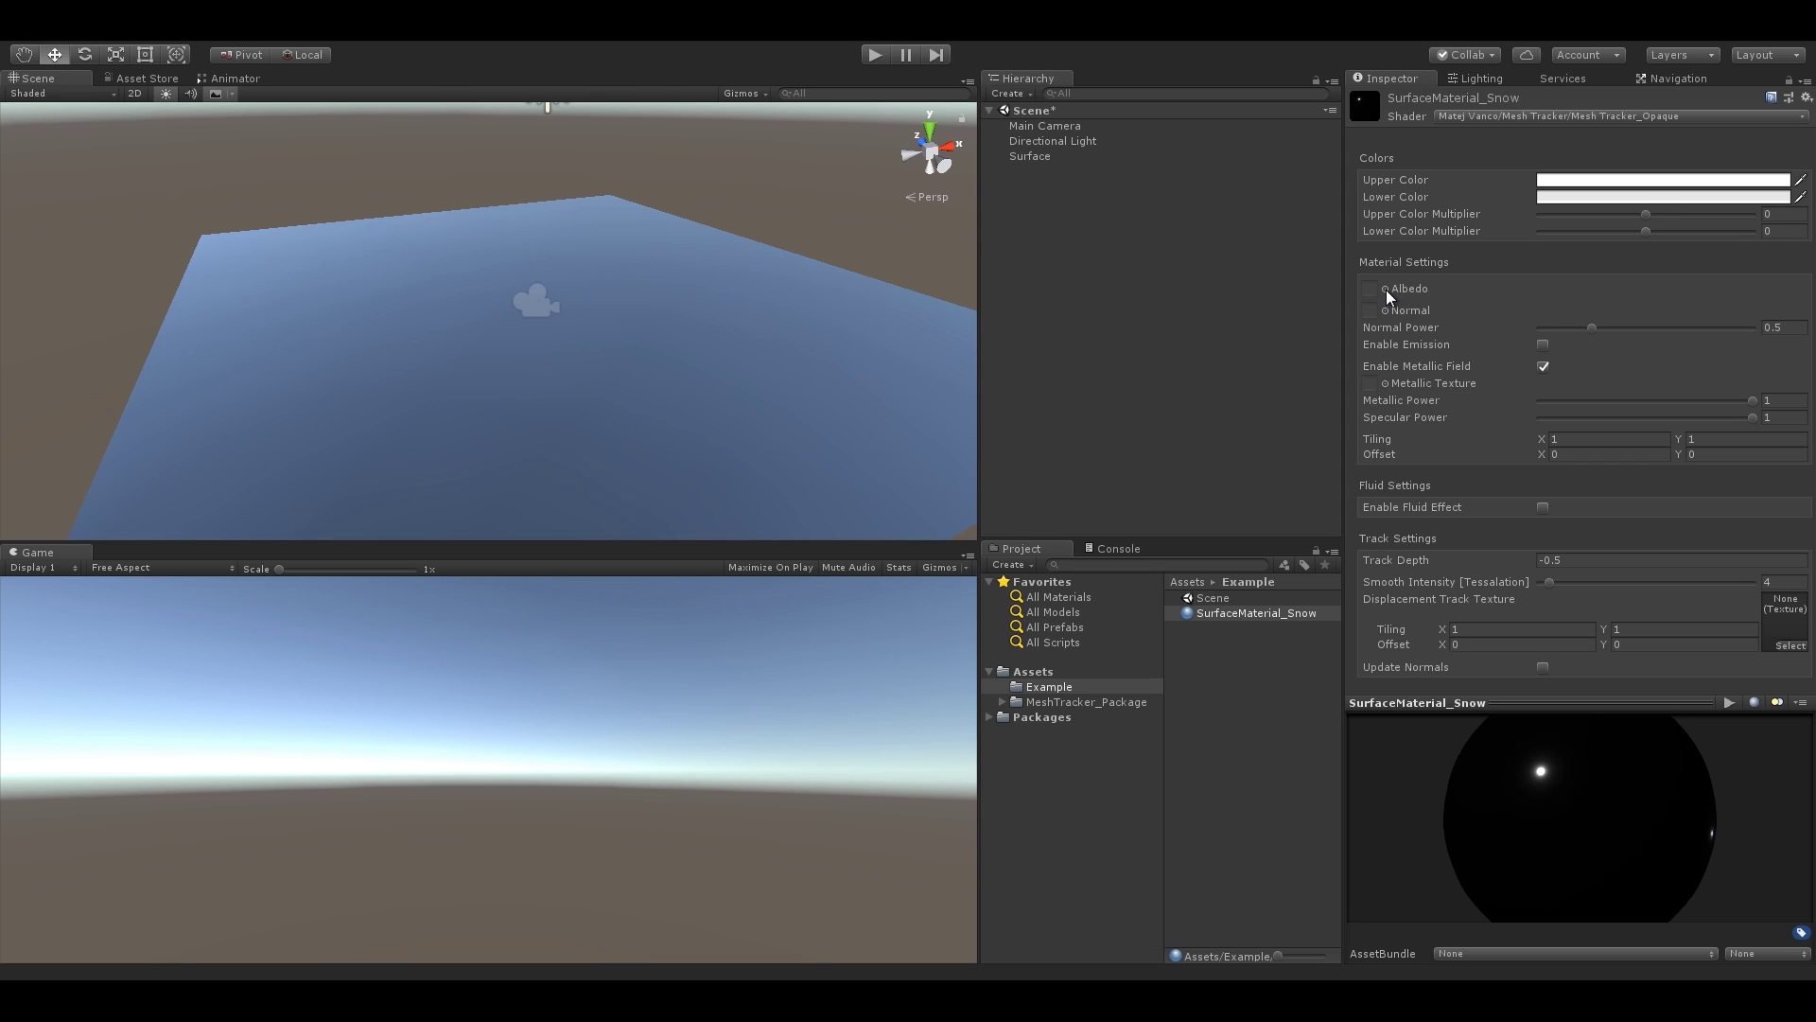
click(1002, 703)
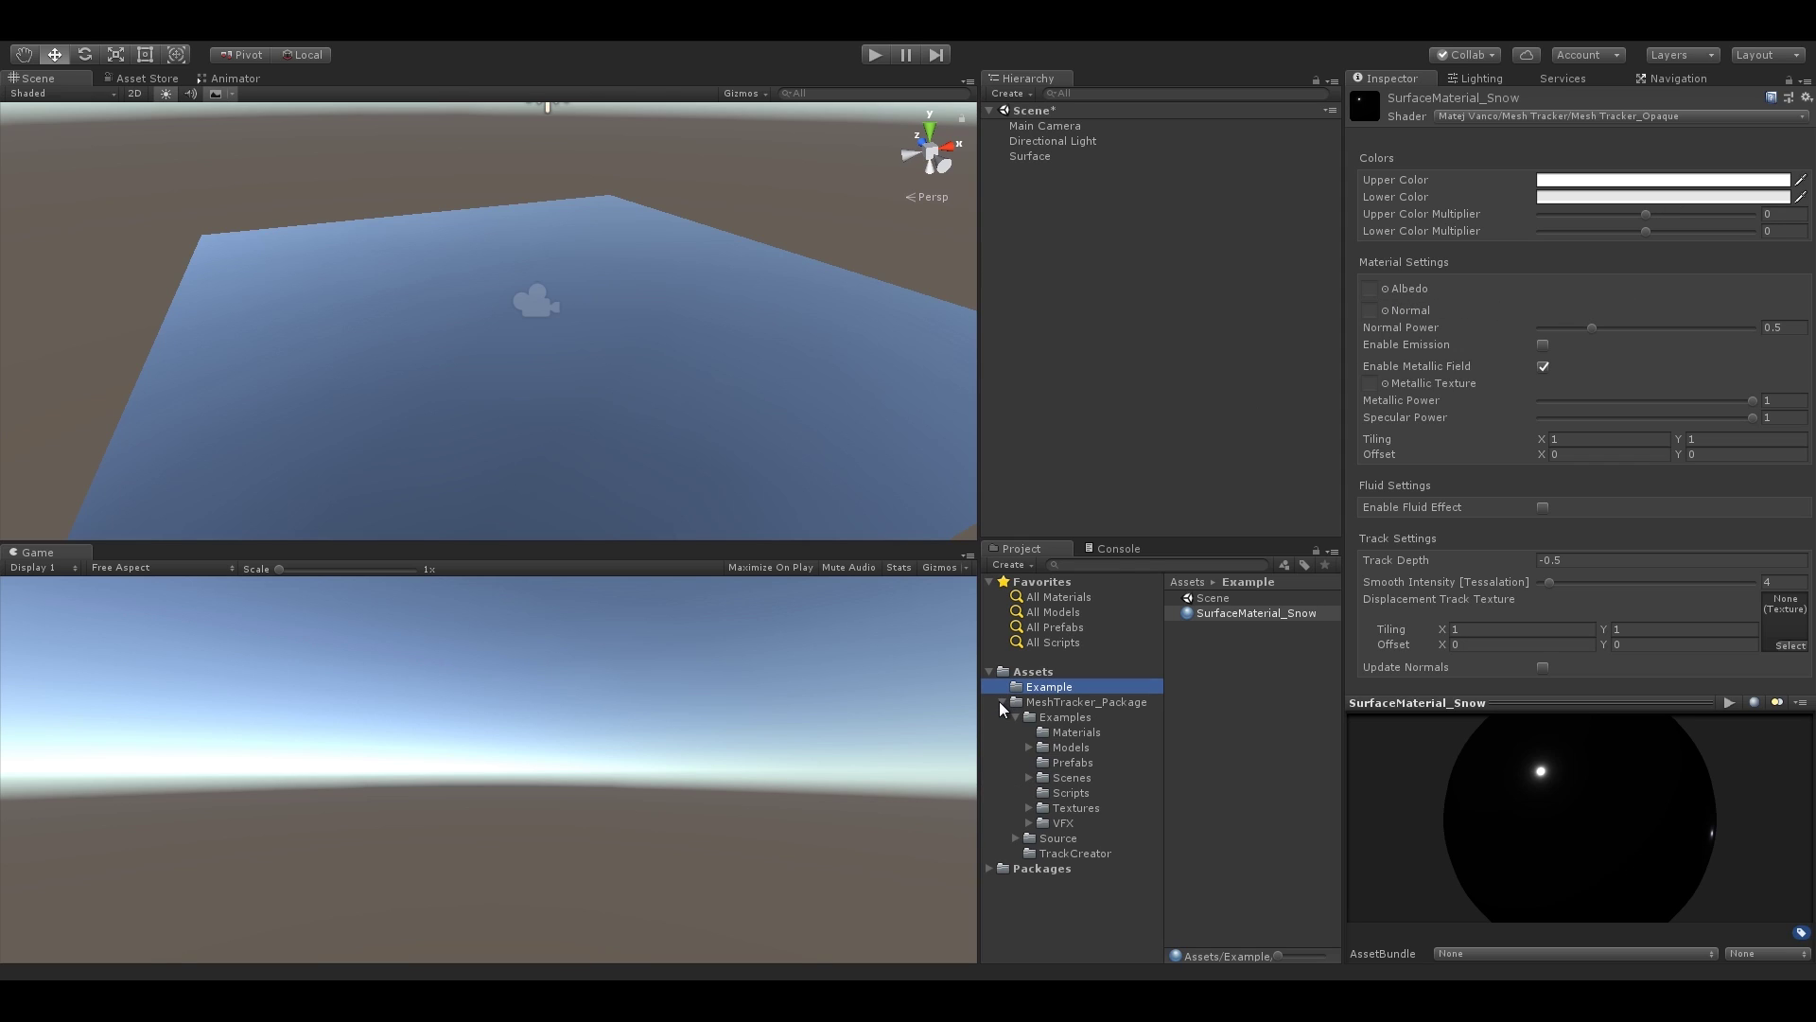
click(1030, 809)
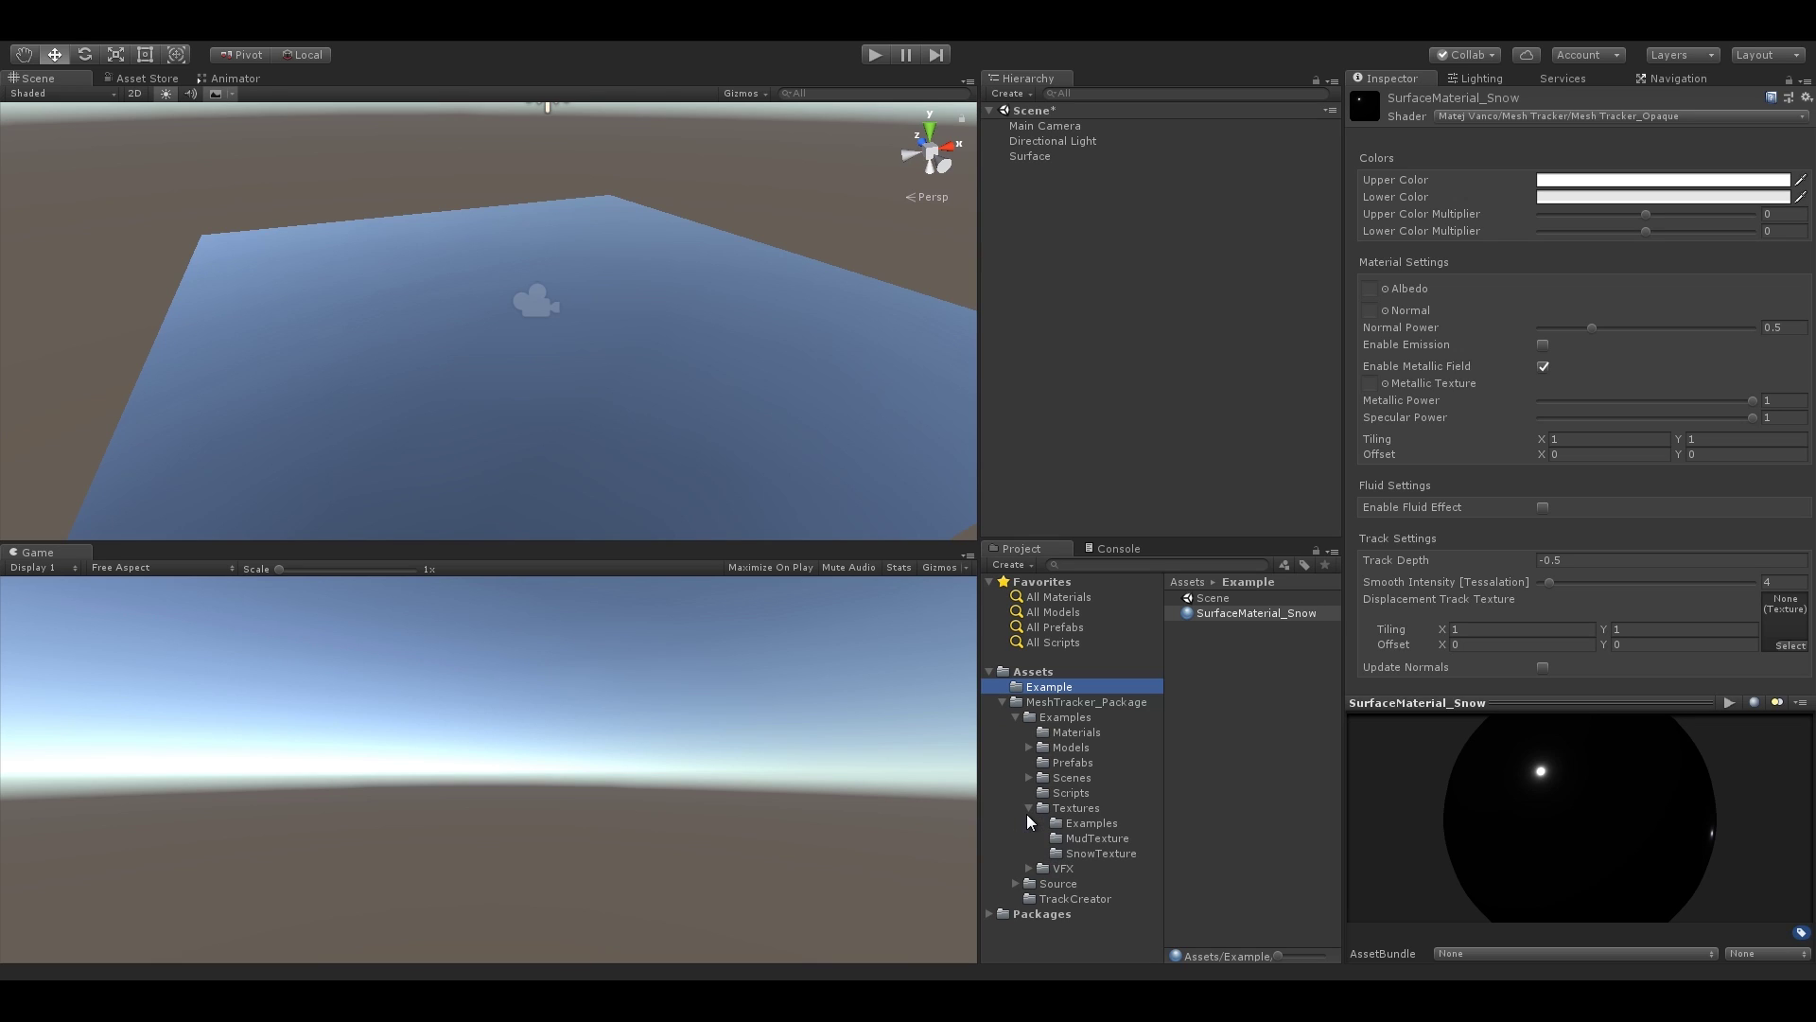
click(1085, 854)
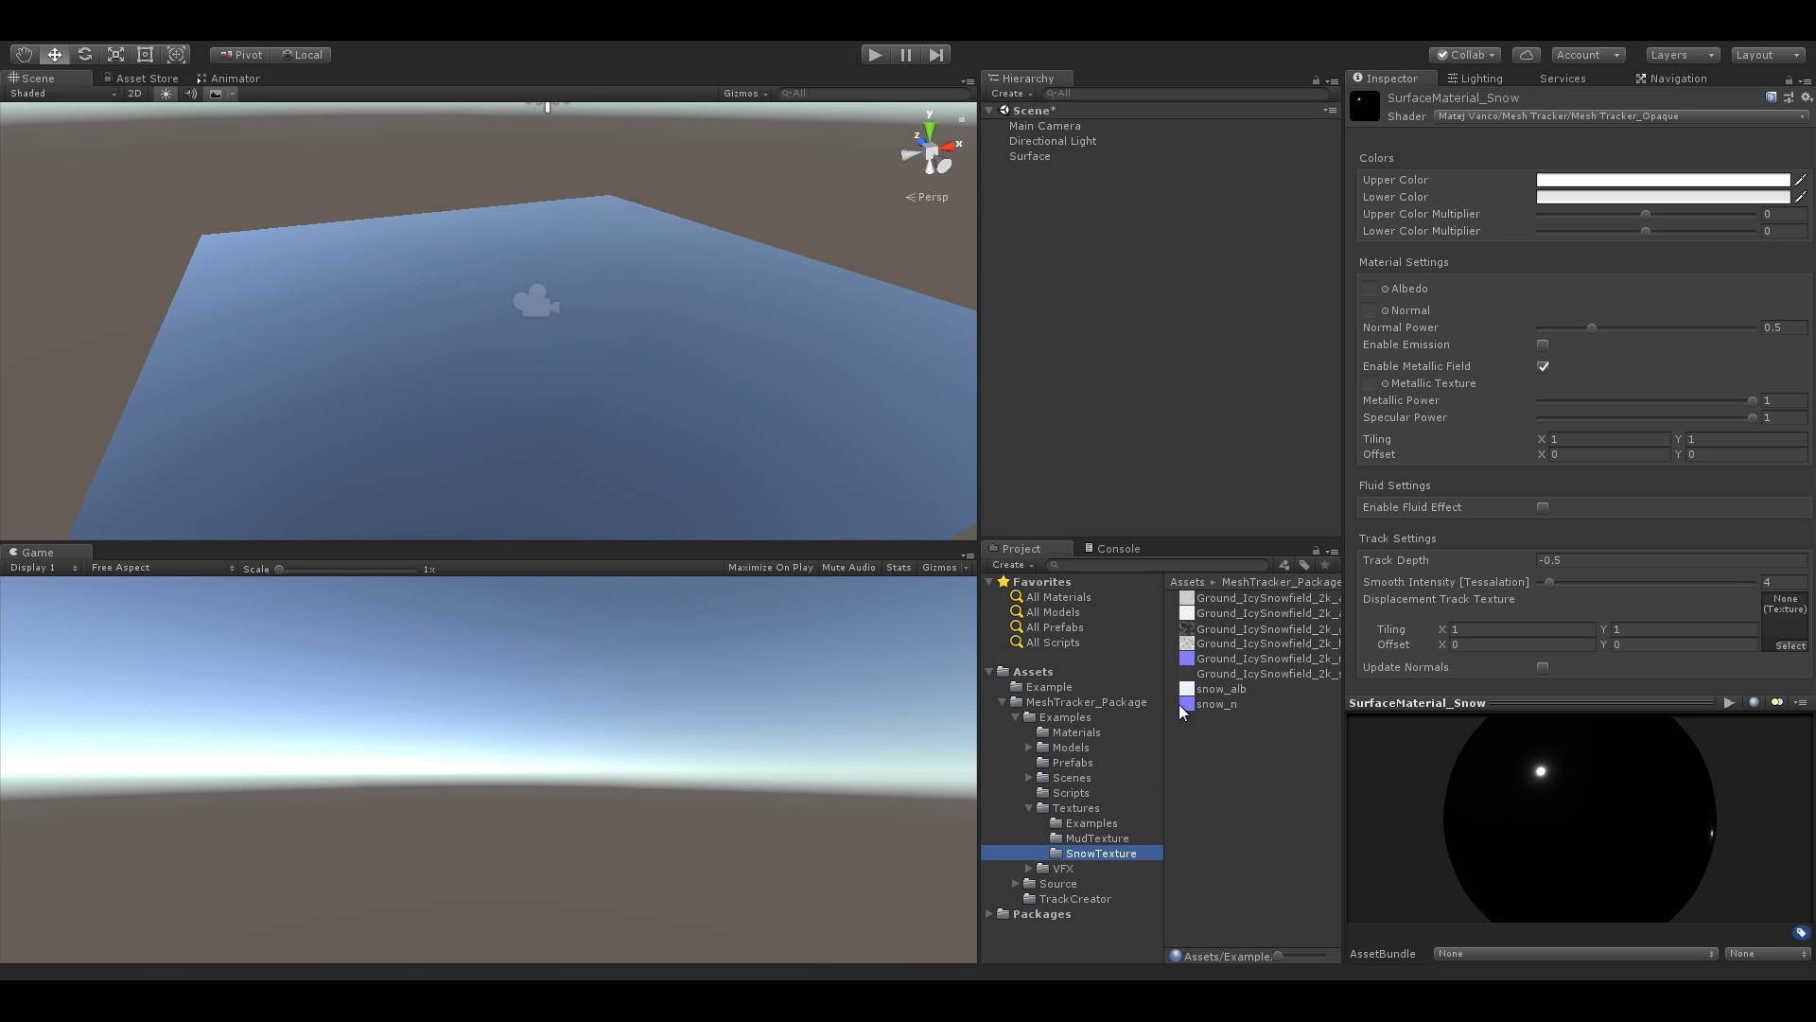
drag(1212, 606, 1376, 291)
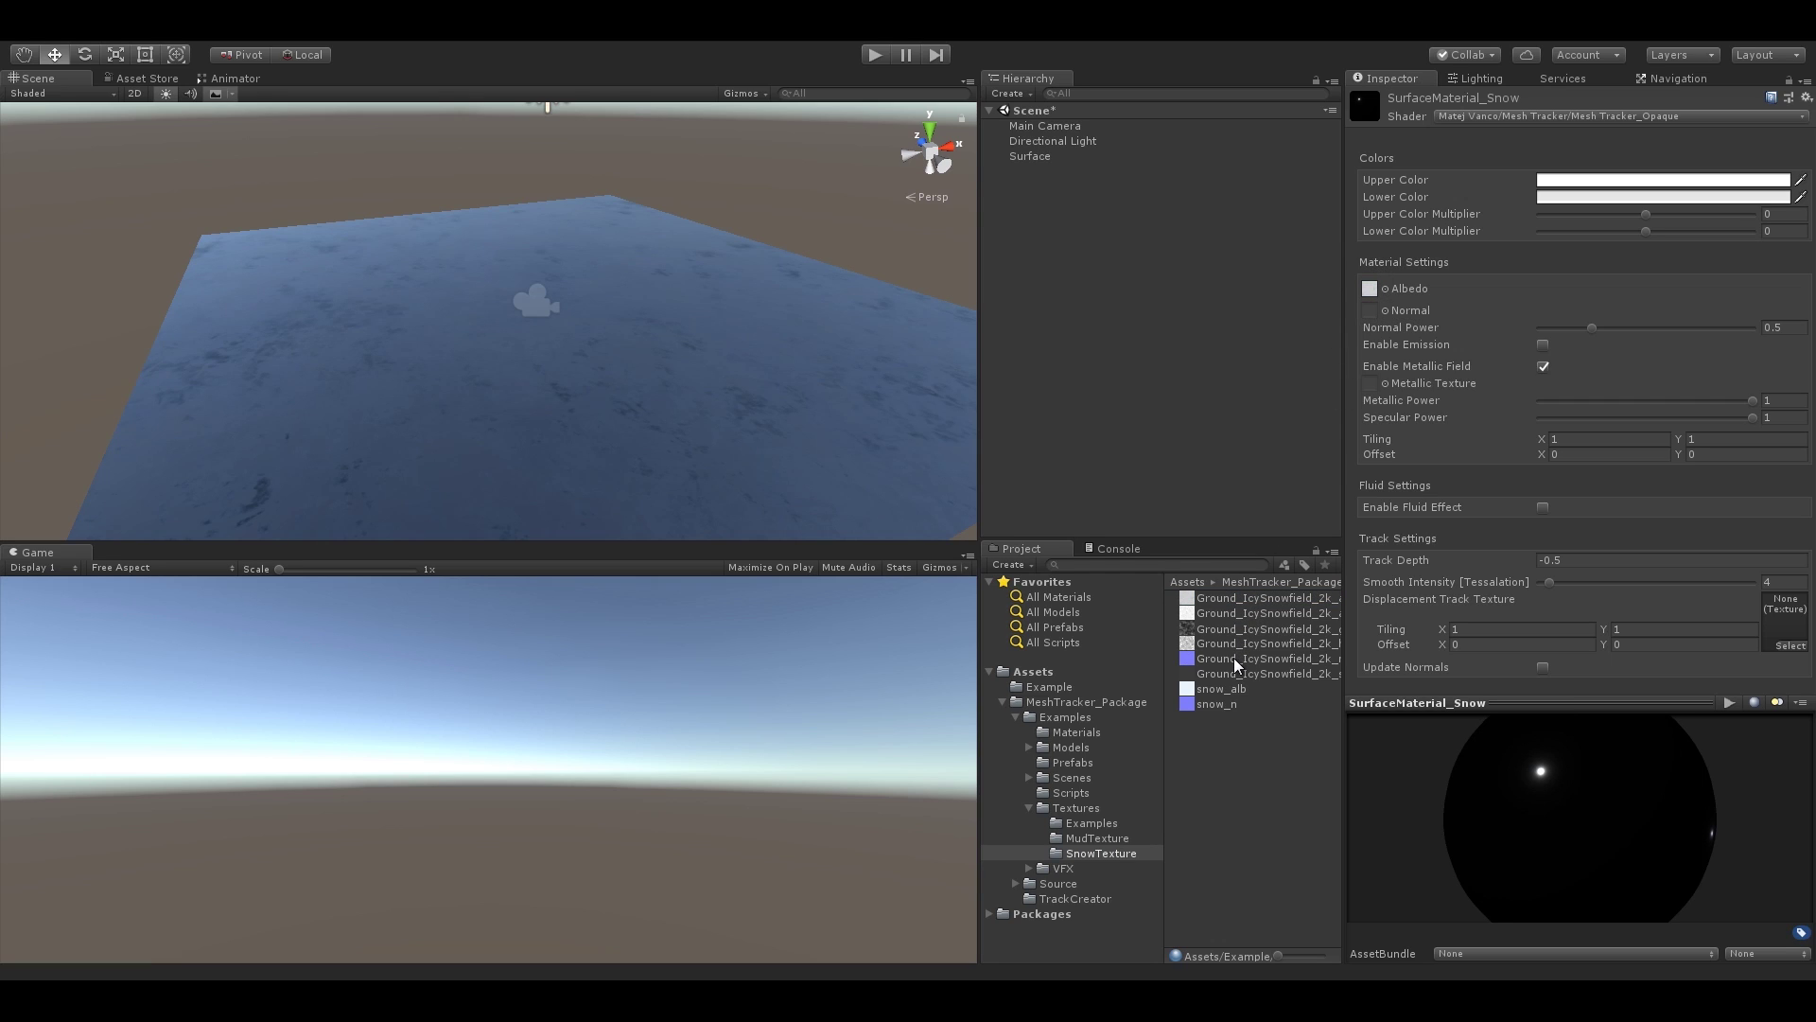
drag(1235, 664, 1378, 316)
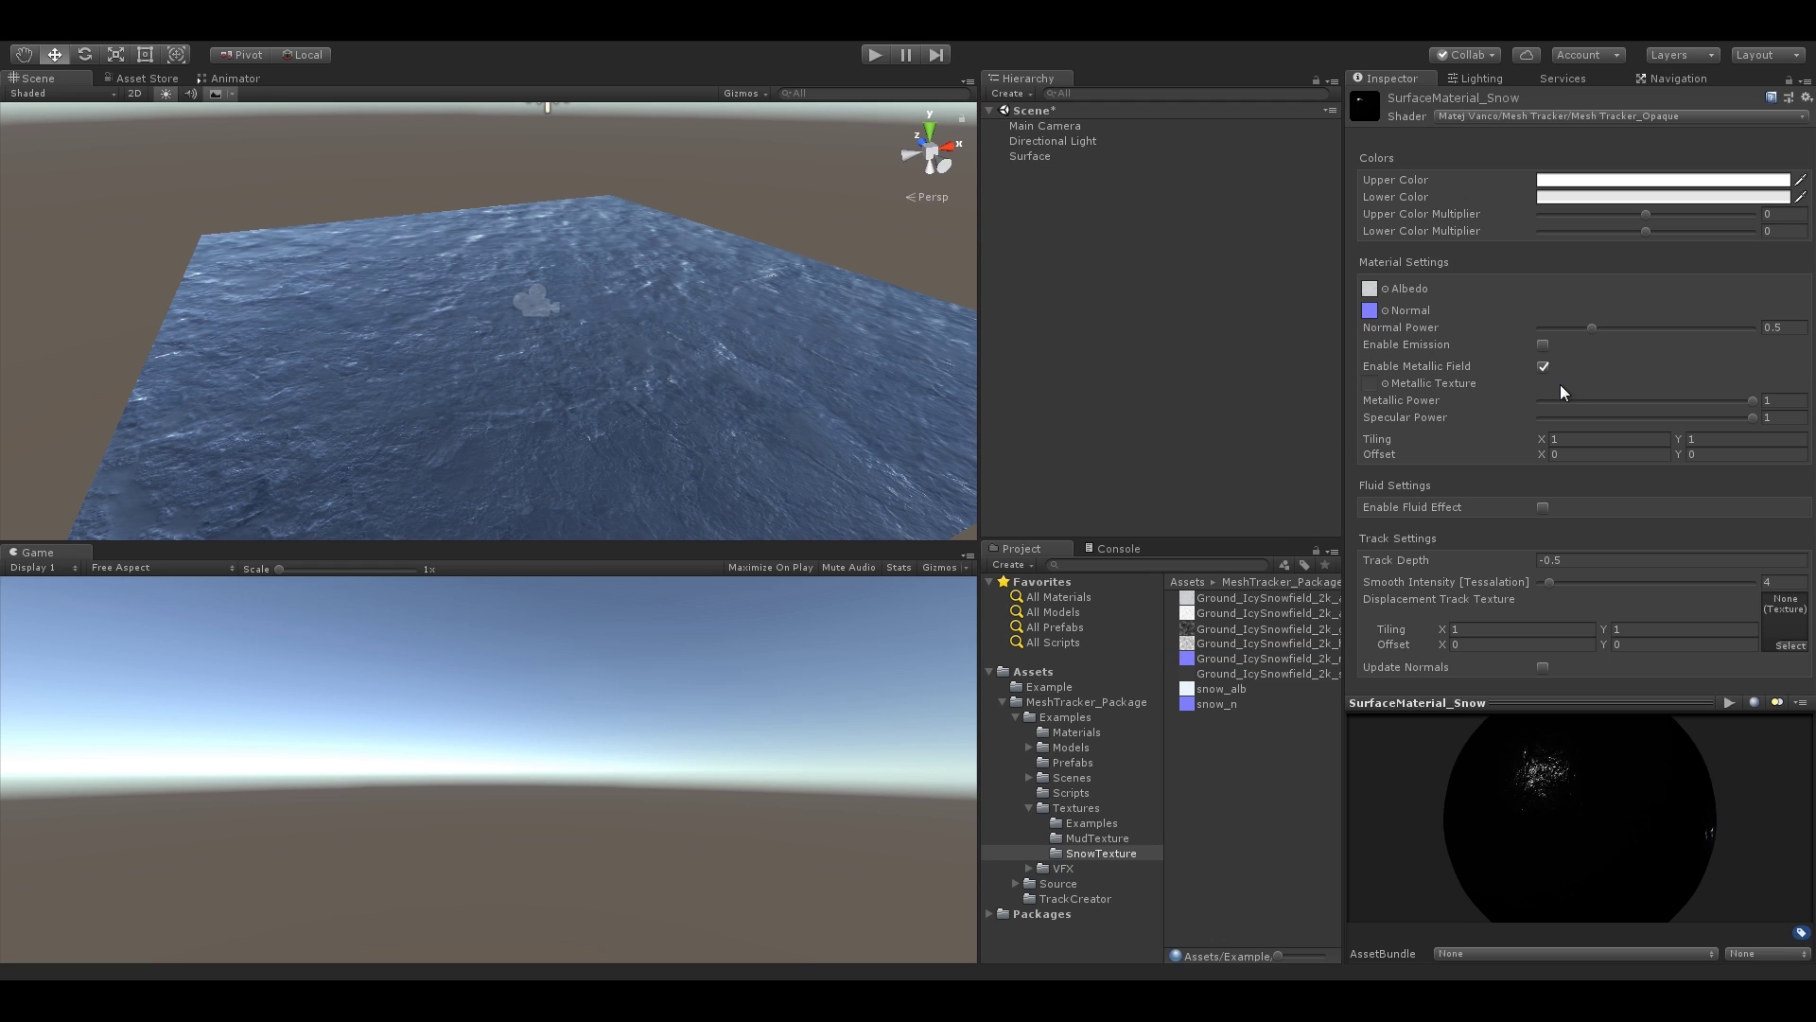
- Disable the snow material's metallic field and lower its Specular Power to about 0.47
click(1542, 366)
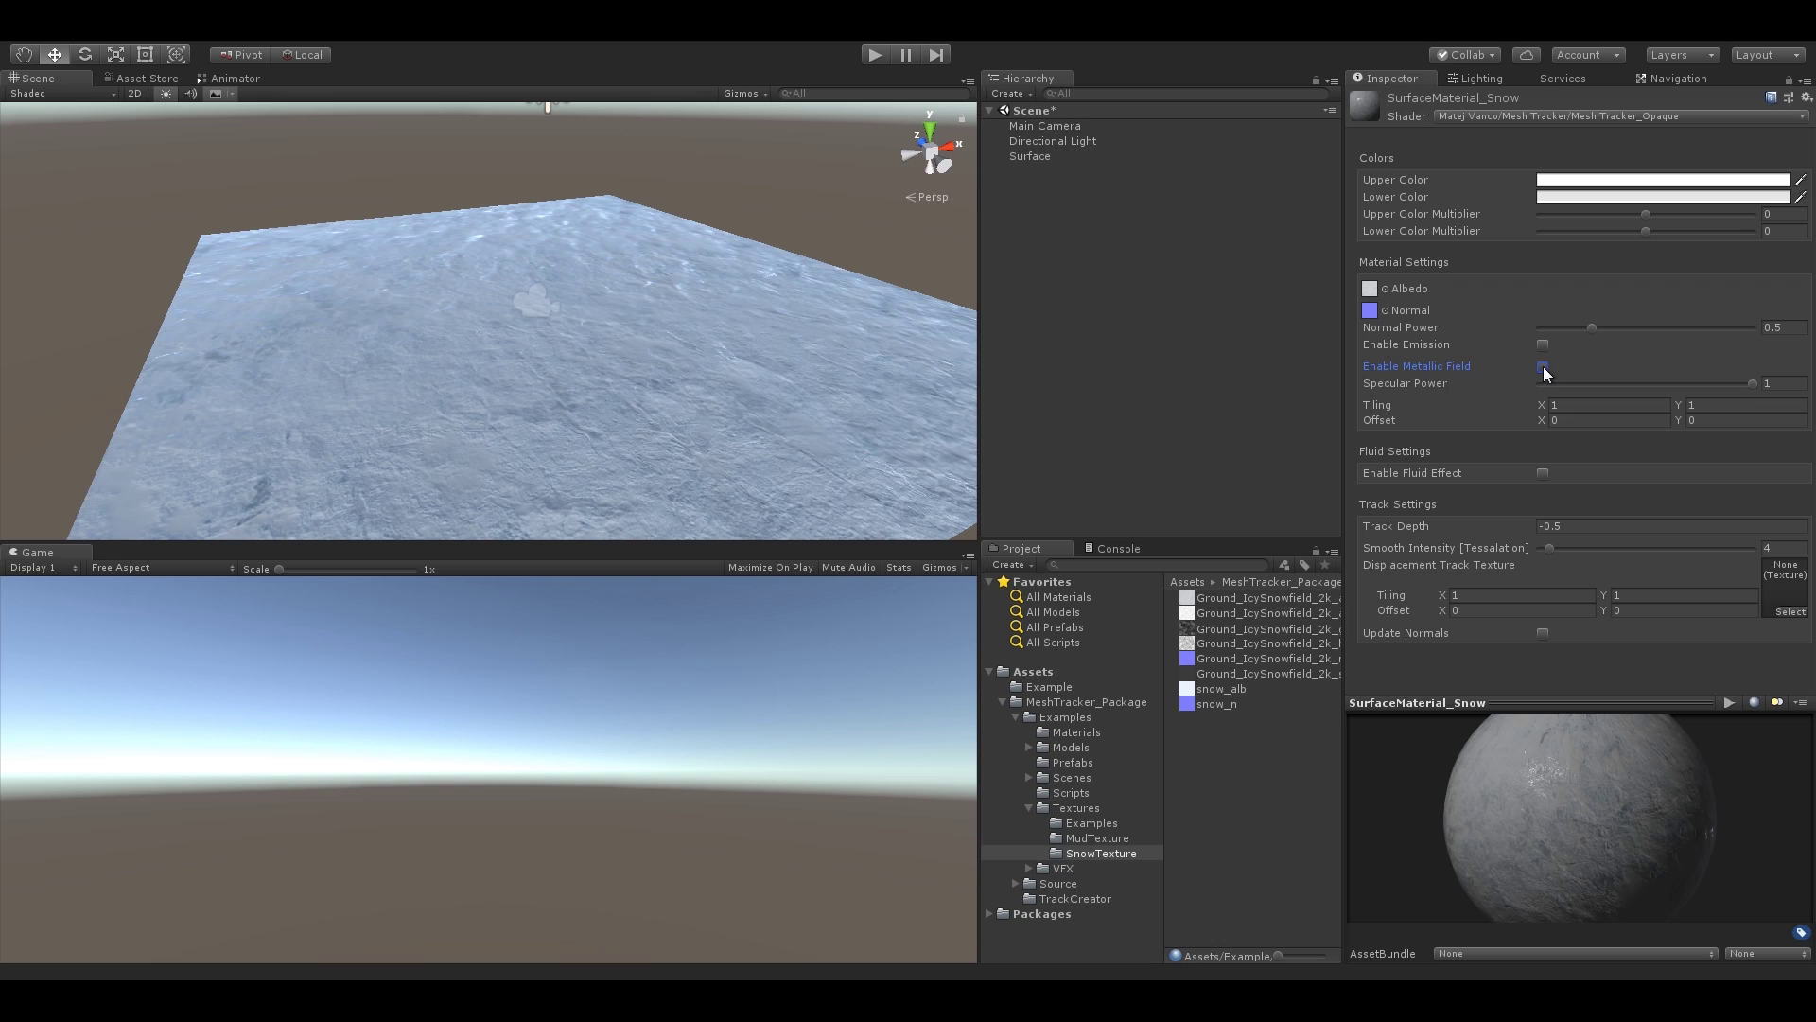
alt+drag(890, 340, 359, 338)
drag(1660, 384, 1652, 382)
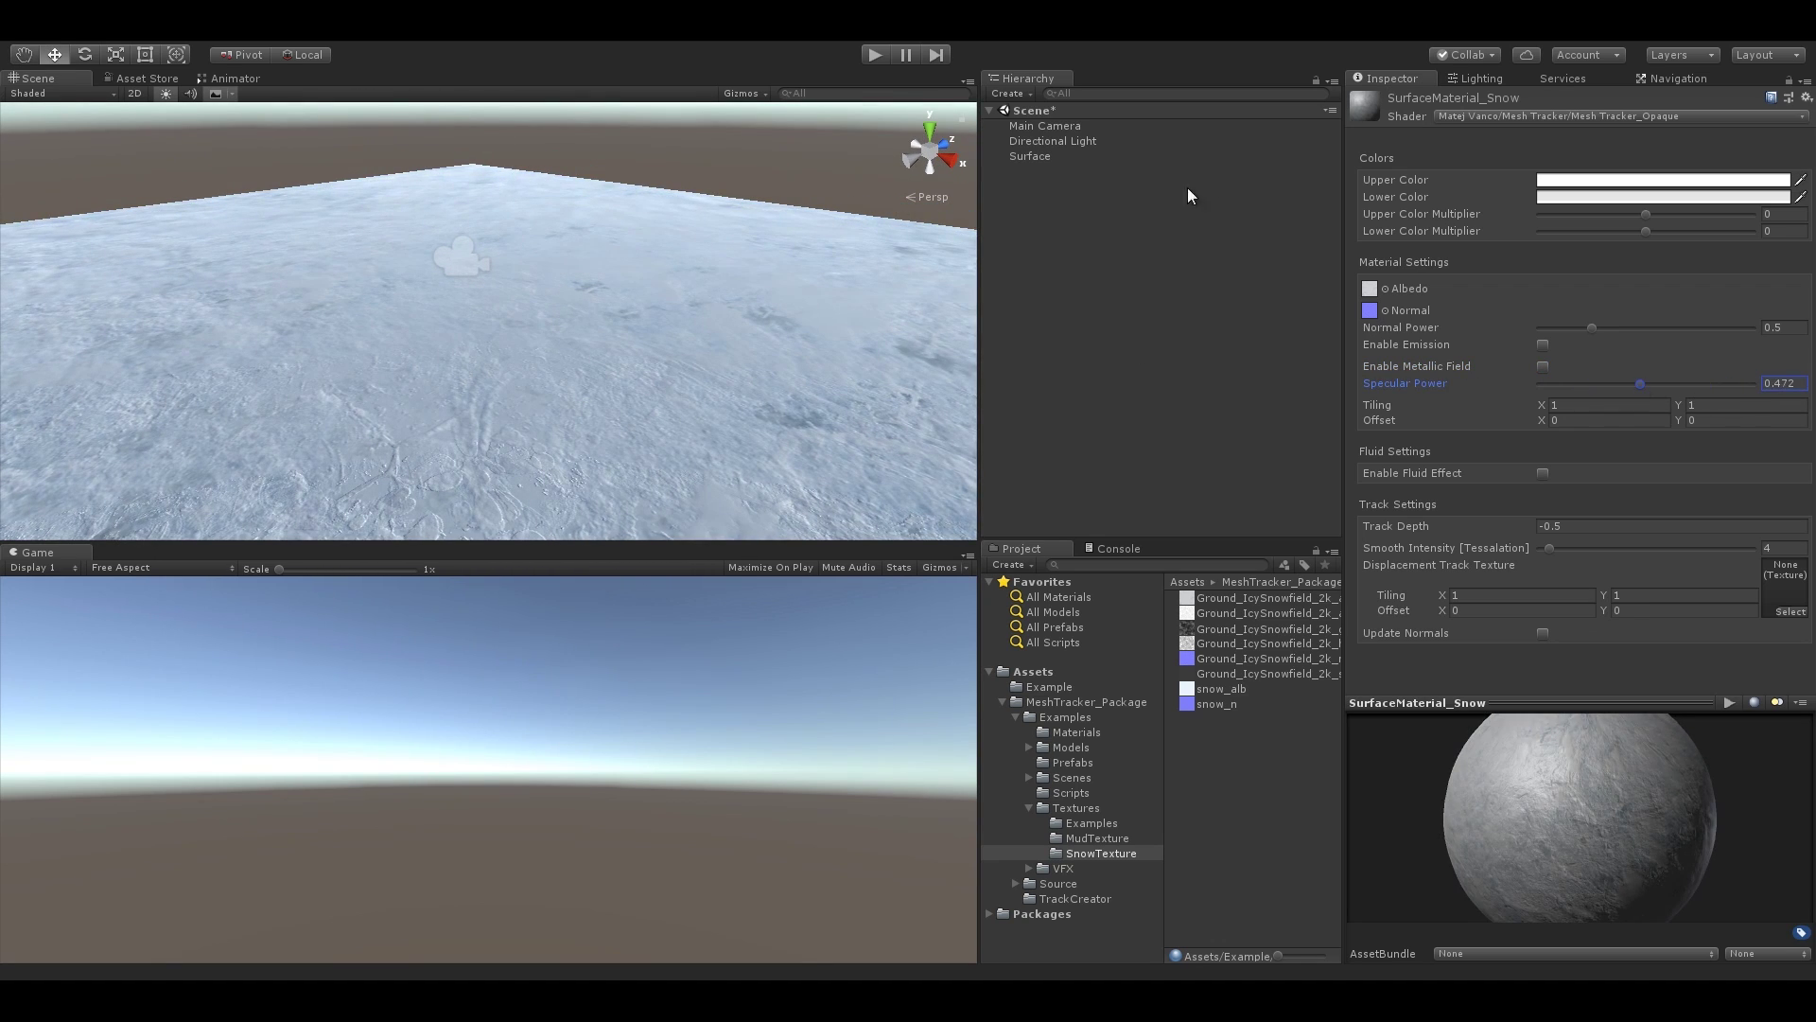
- Rotate the directional light in global orientation so it reflects off the surface, and then focus the scene view on the Surface plane
click(1053, 140)
key(f)
key(e)
key(x)
drag(530, 193, 1123, 187)
click(782, 294)
key(f)
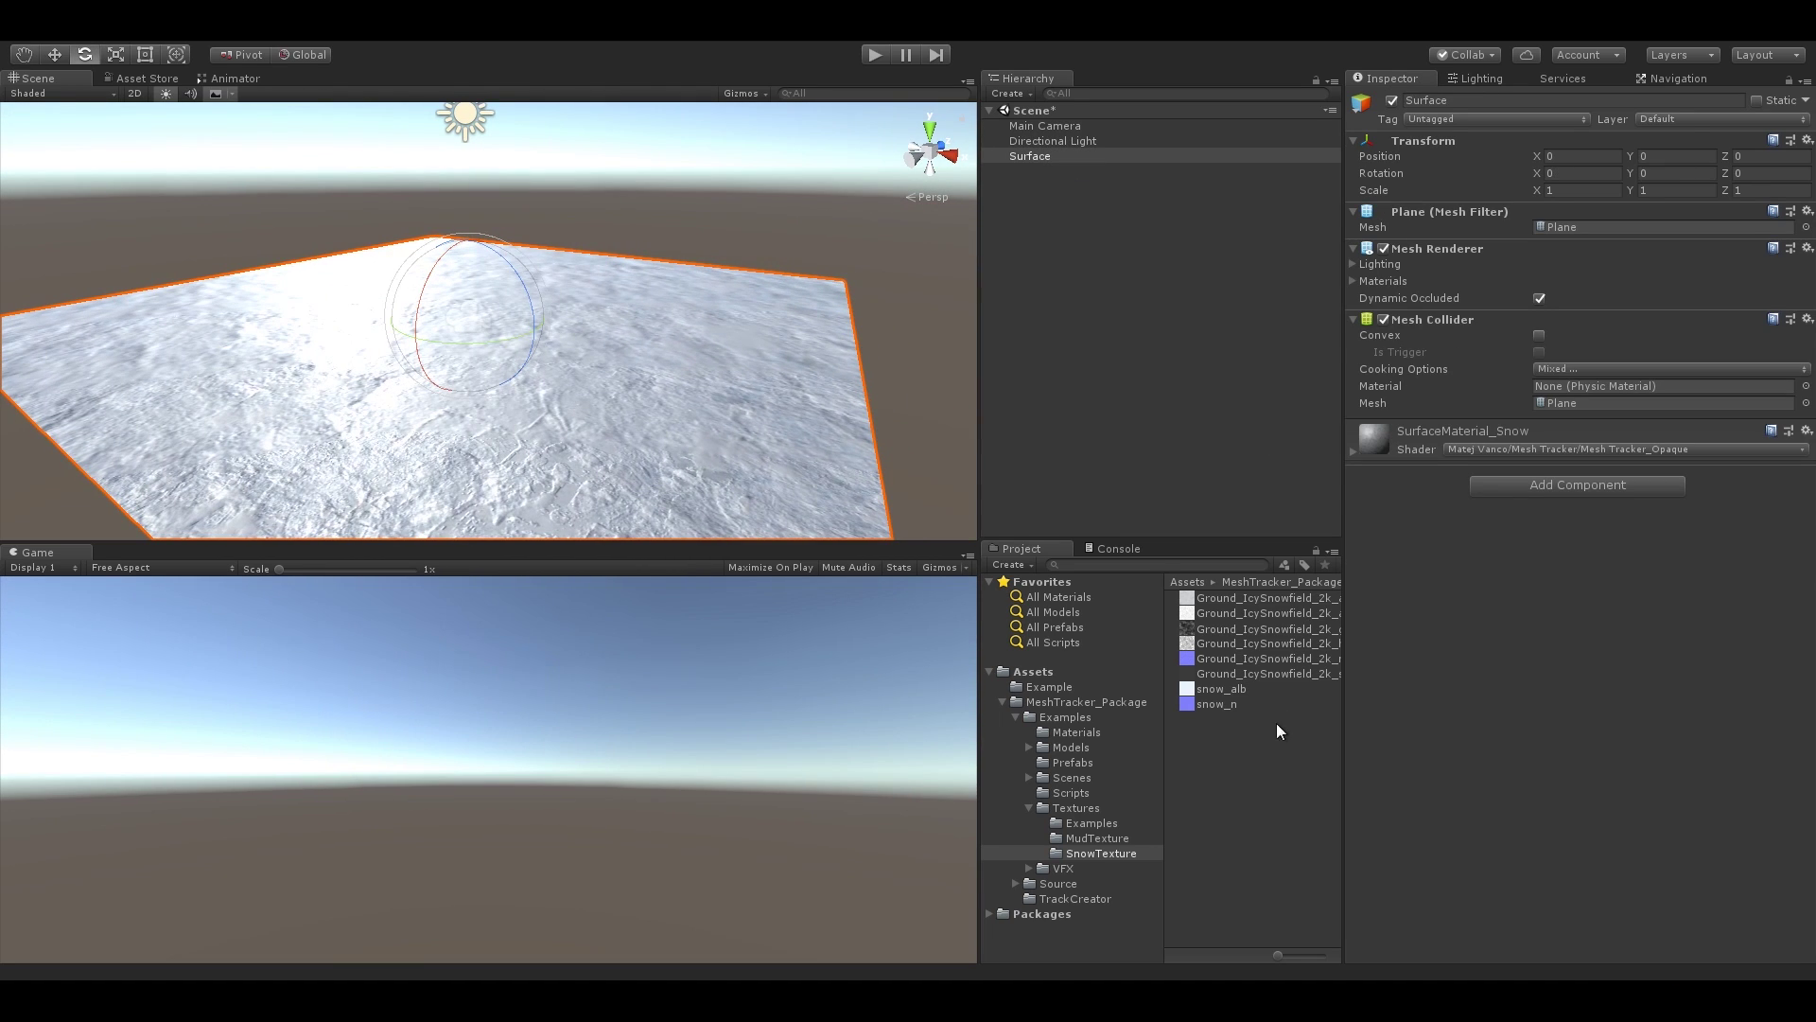
- Set SurfaceMaterial_Snow's Normal Power to about 0.518 and its material tiling to 3 by 3
click(1371, 282)
click(1257, 613)
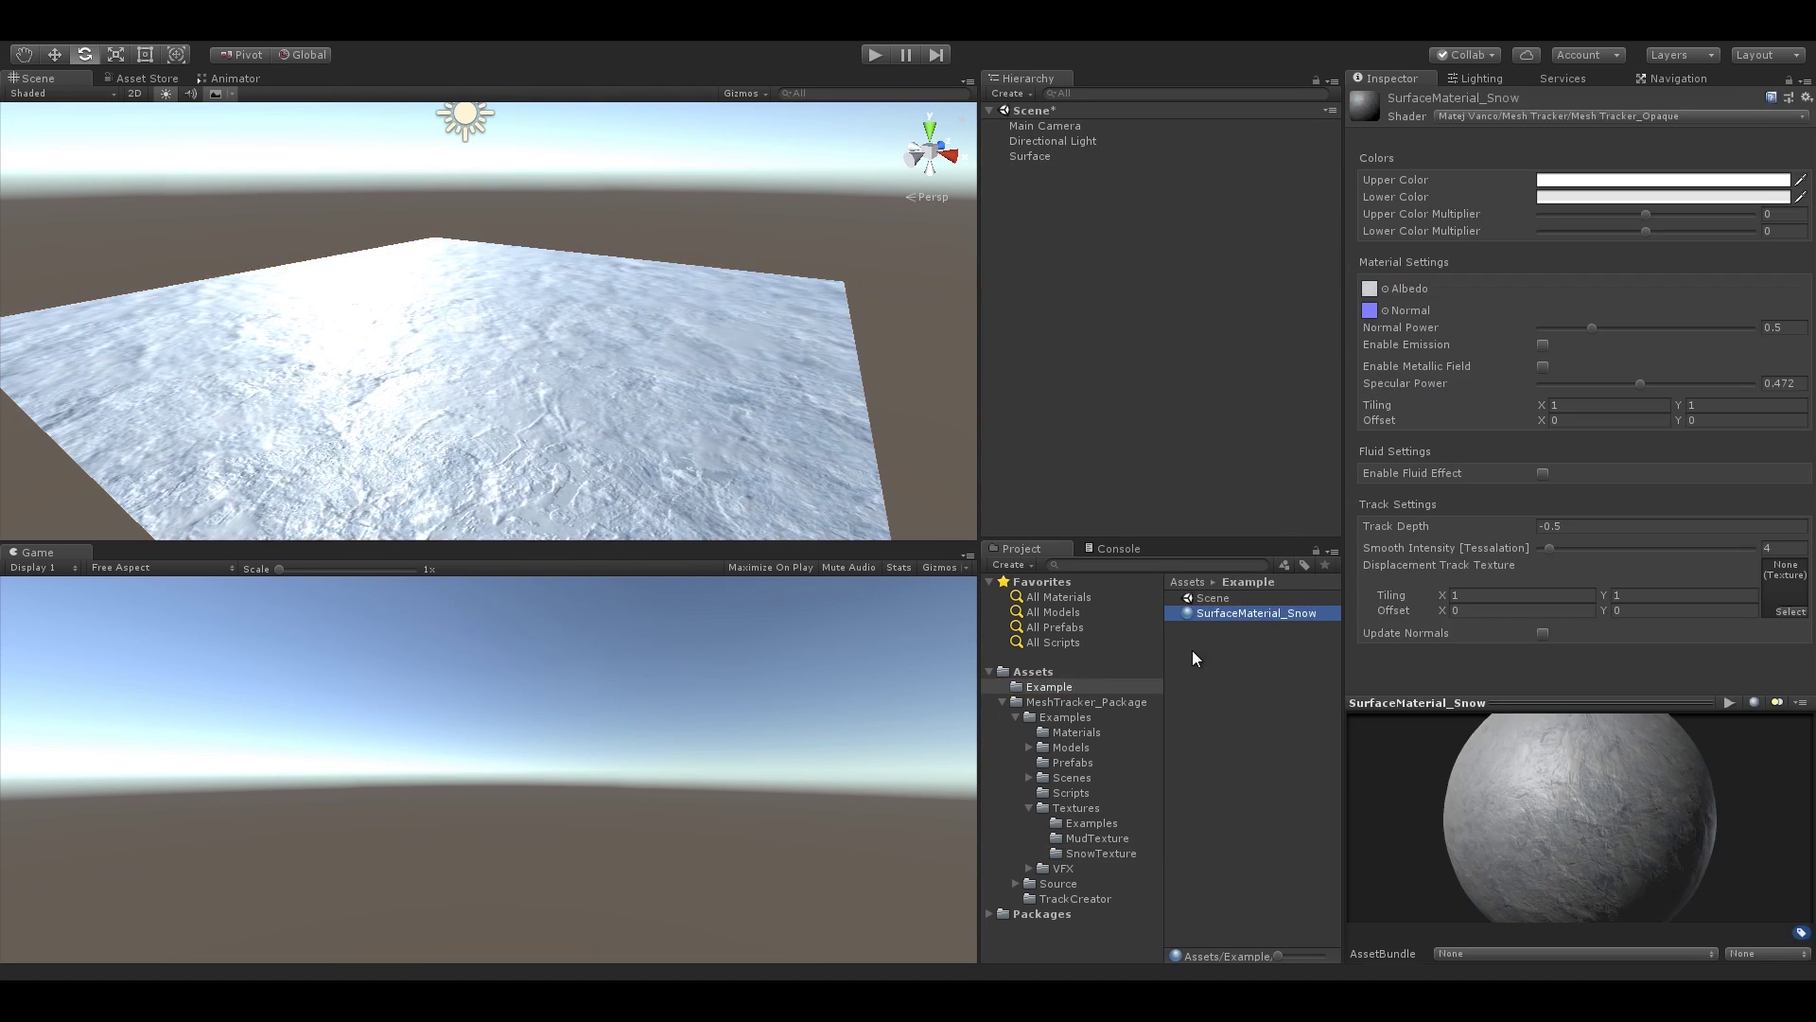
mouse_move(1591, 327)
mouse_down()
mouse_move(1620, 321)
mouse_move(1569, 316)
mouse_move(1593, 318)
mouse_up()
click(1609, 404)
text(3)
click(1713, 405)
text(3)
right_drag(791, 373, 1308, 388)
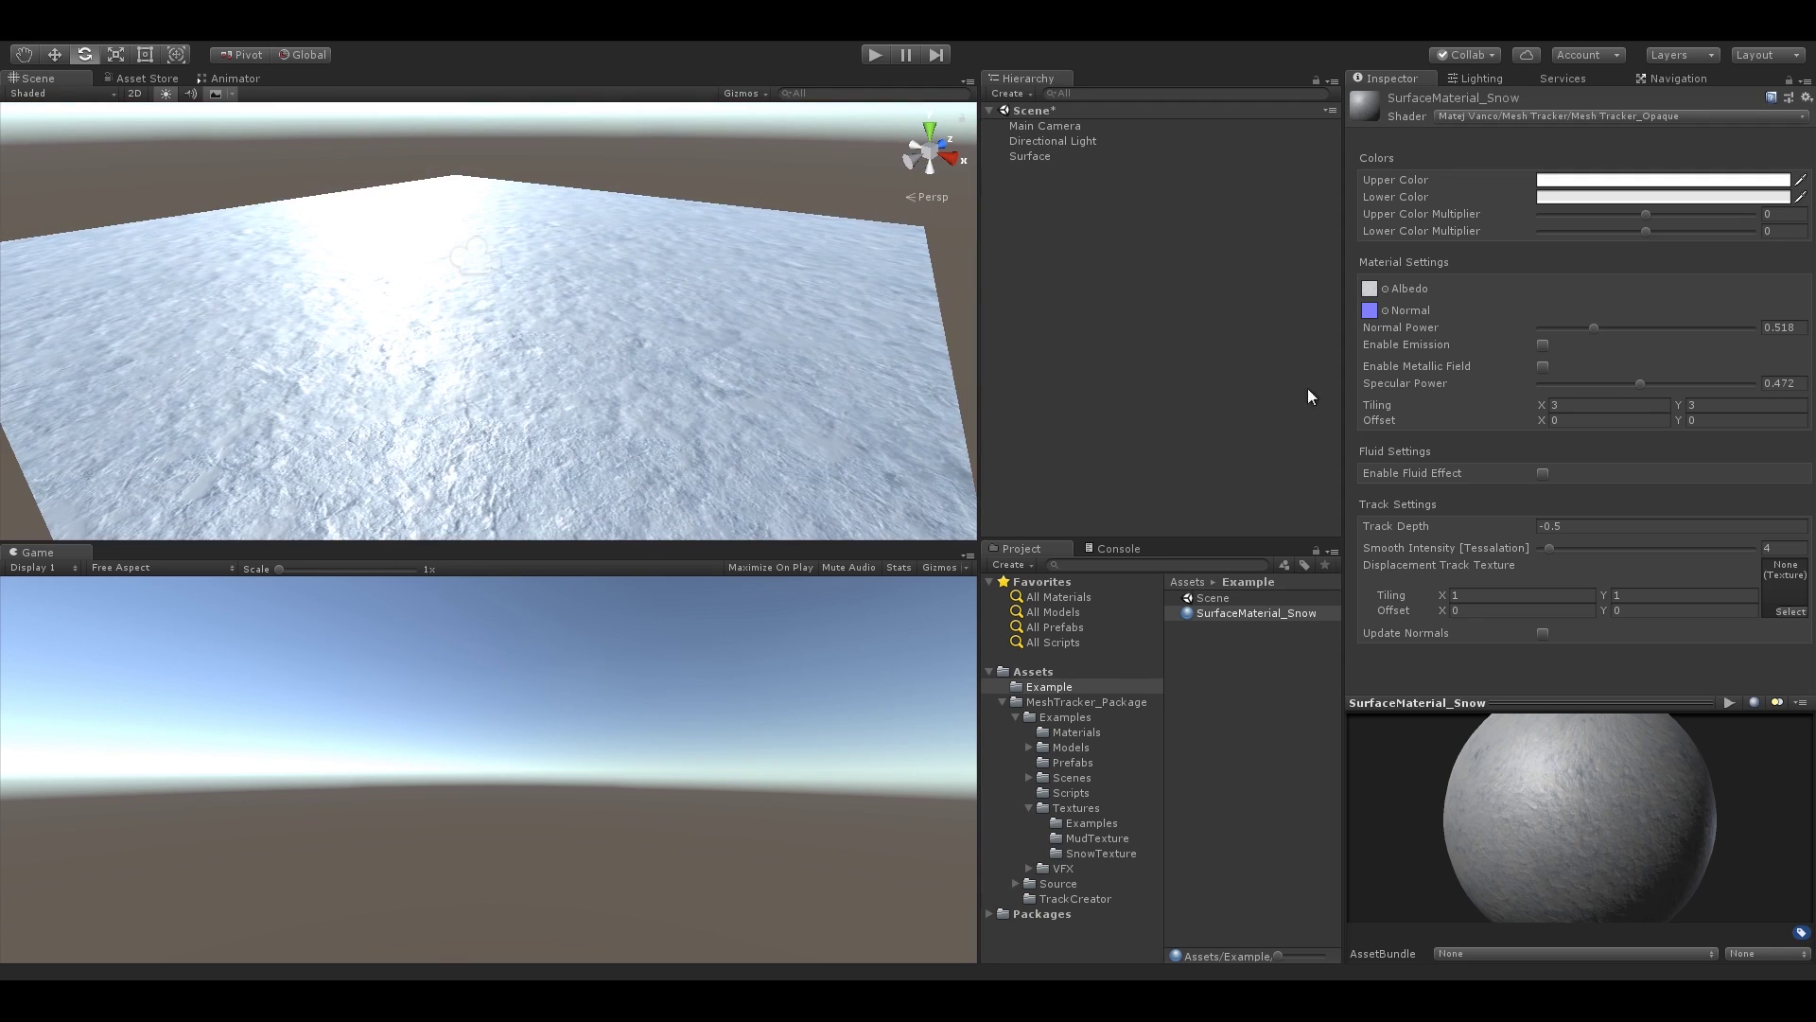
- Set the snow material's Specular Power to 0.8 and its Track Depth to -1
drag(1639, 383, 1710, 384)
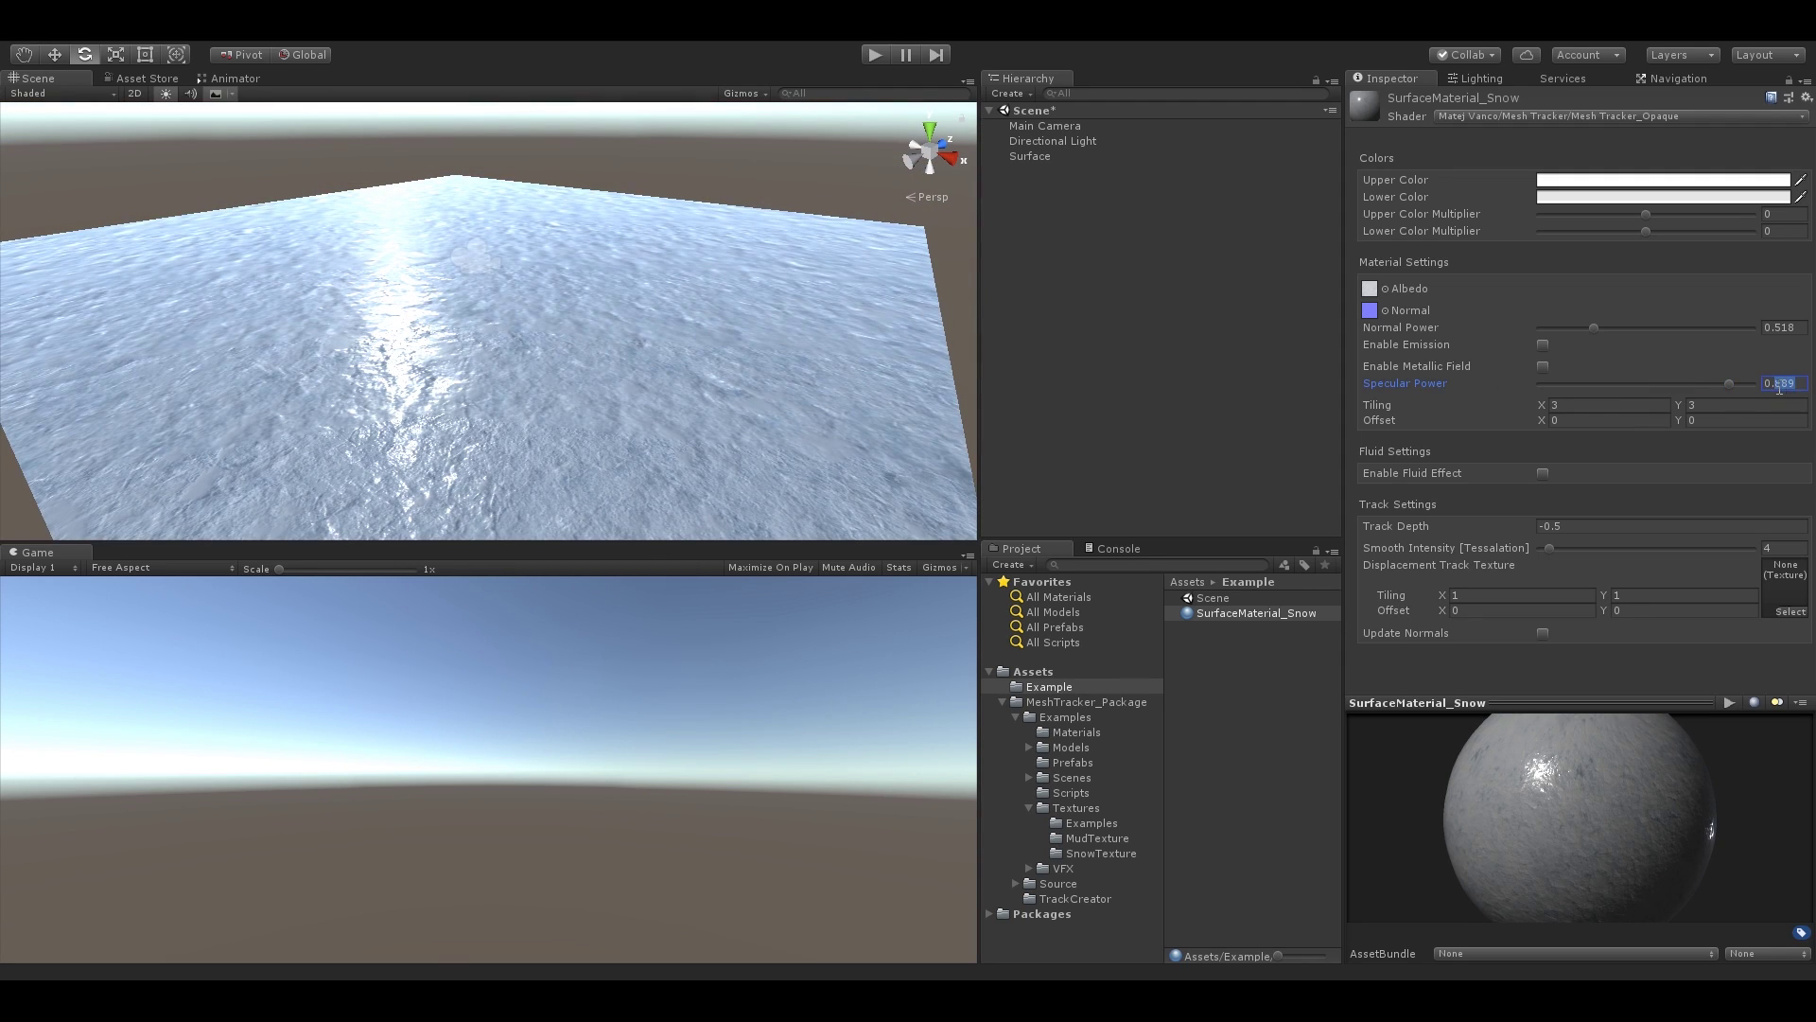
scroll(662, 306, down, 3)
click(1563, 527)
text(-1)
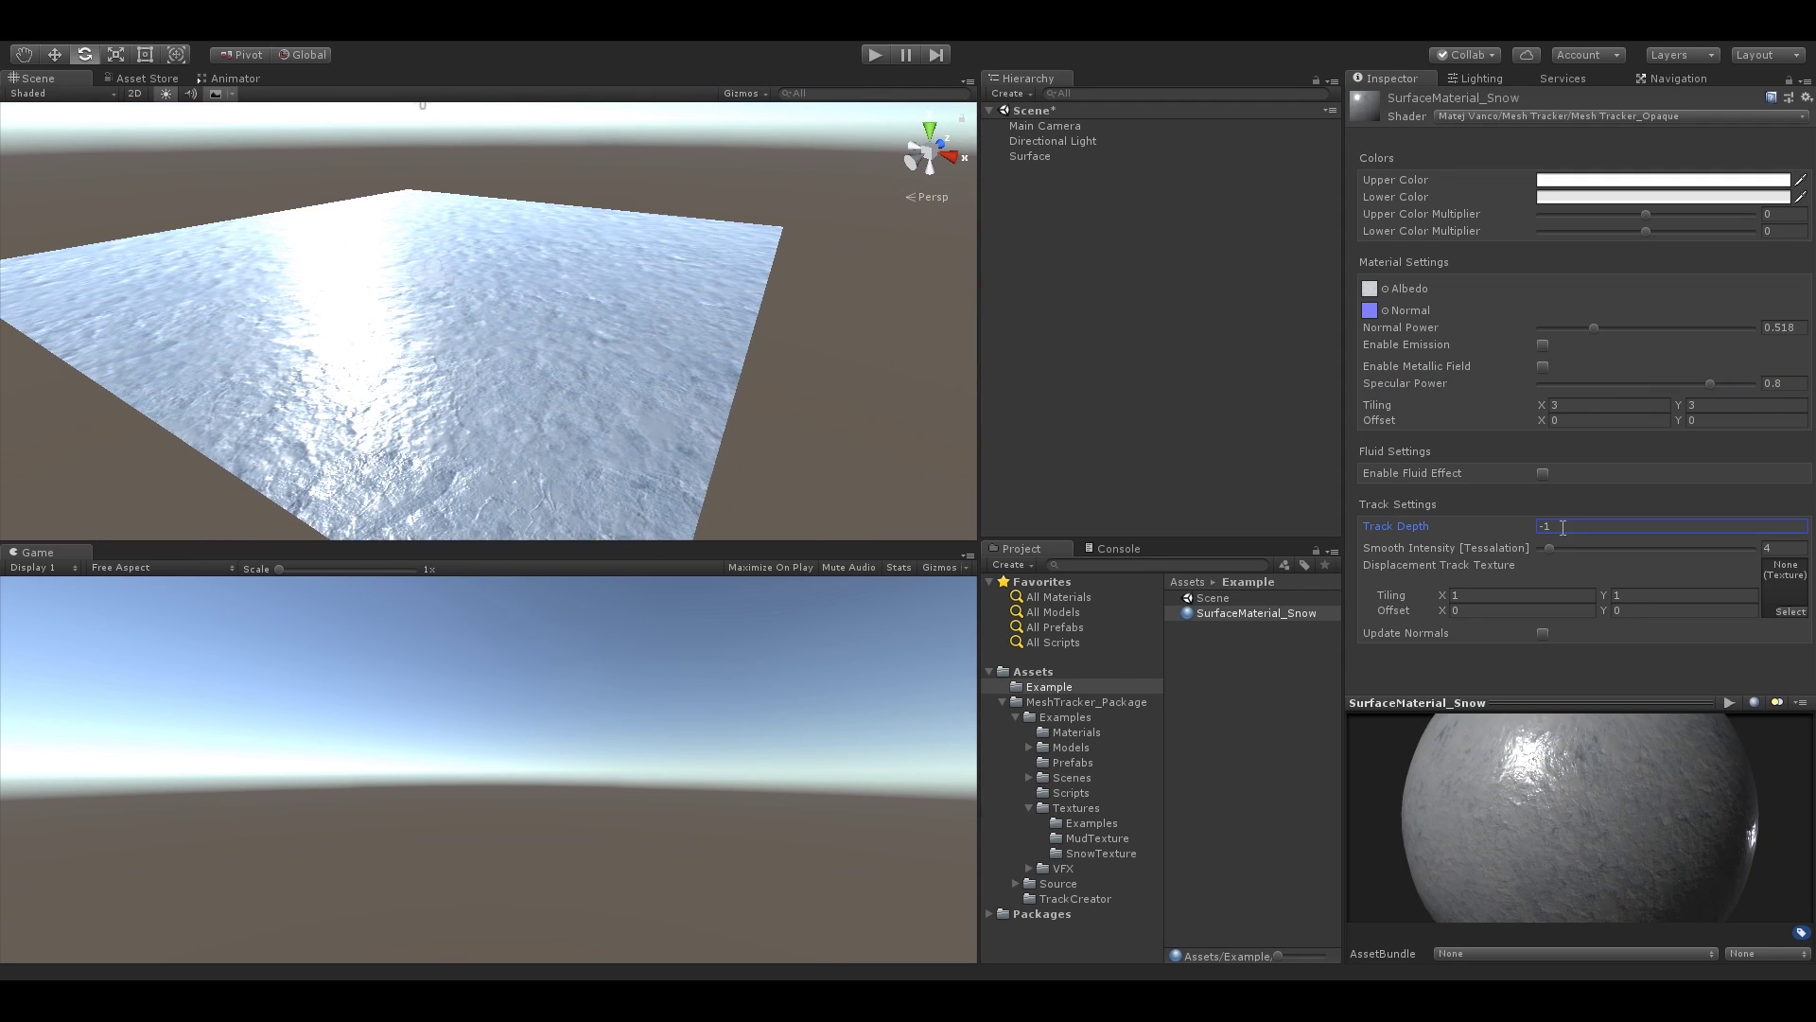
text(.4)
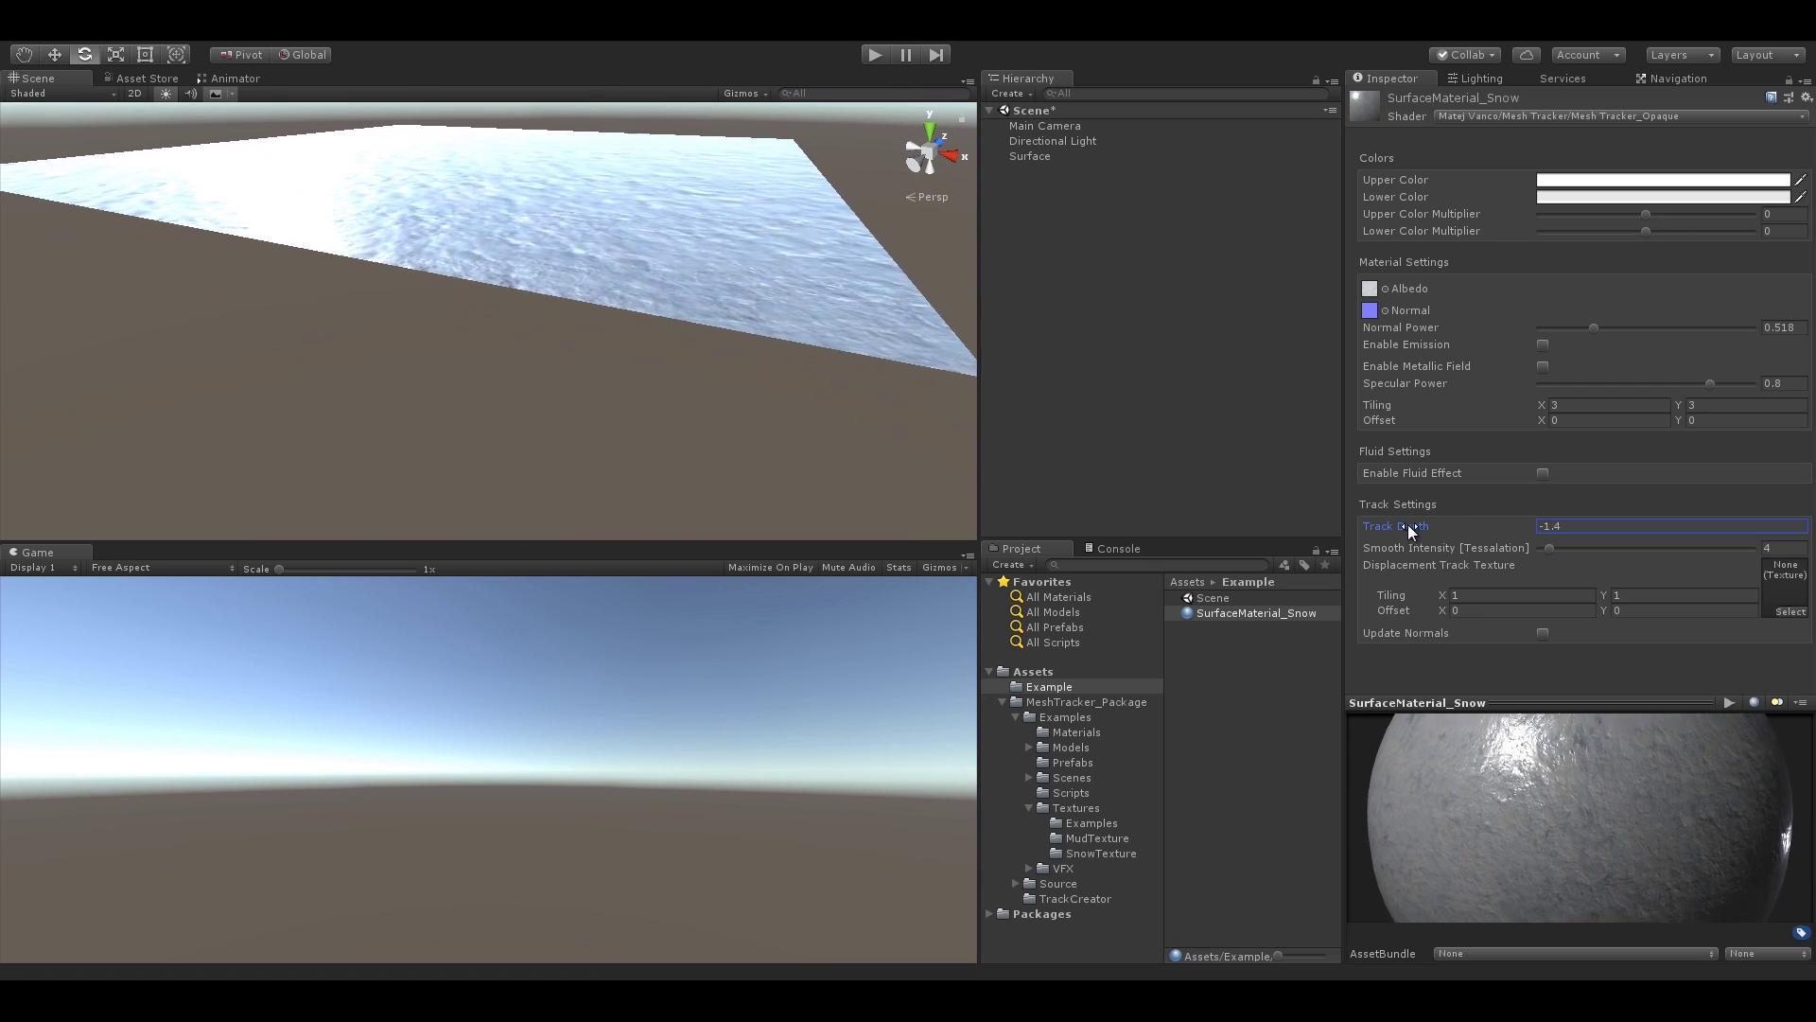
drag(1407, 524, 1438, 528)
alt+drag(882, 346, 705, 285)
- Switch the scene view to Shaded Wireframe and examine the surface's mesh density up close
click(36, 92)
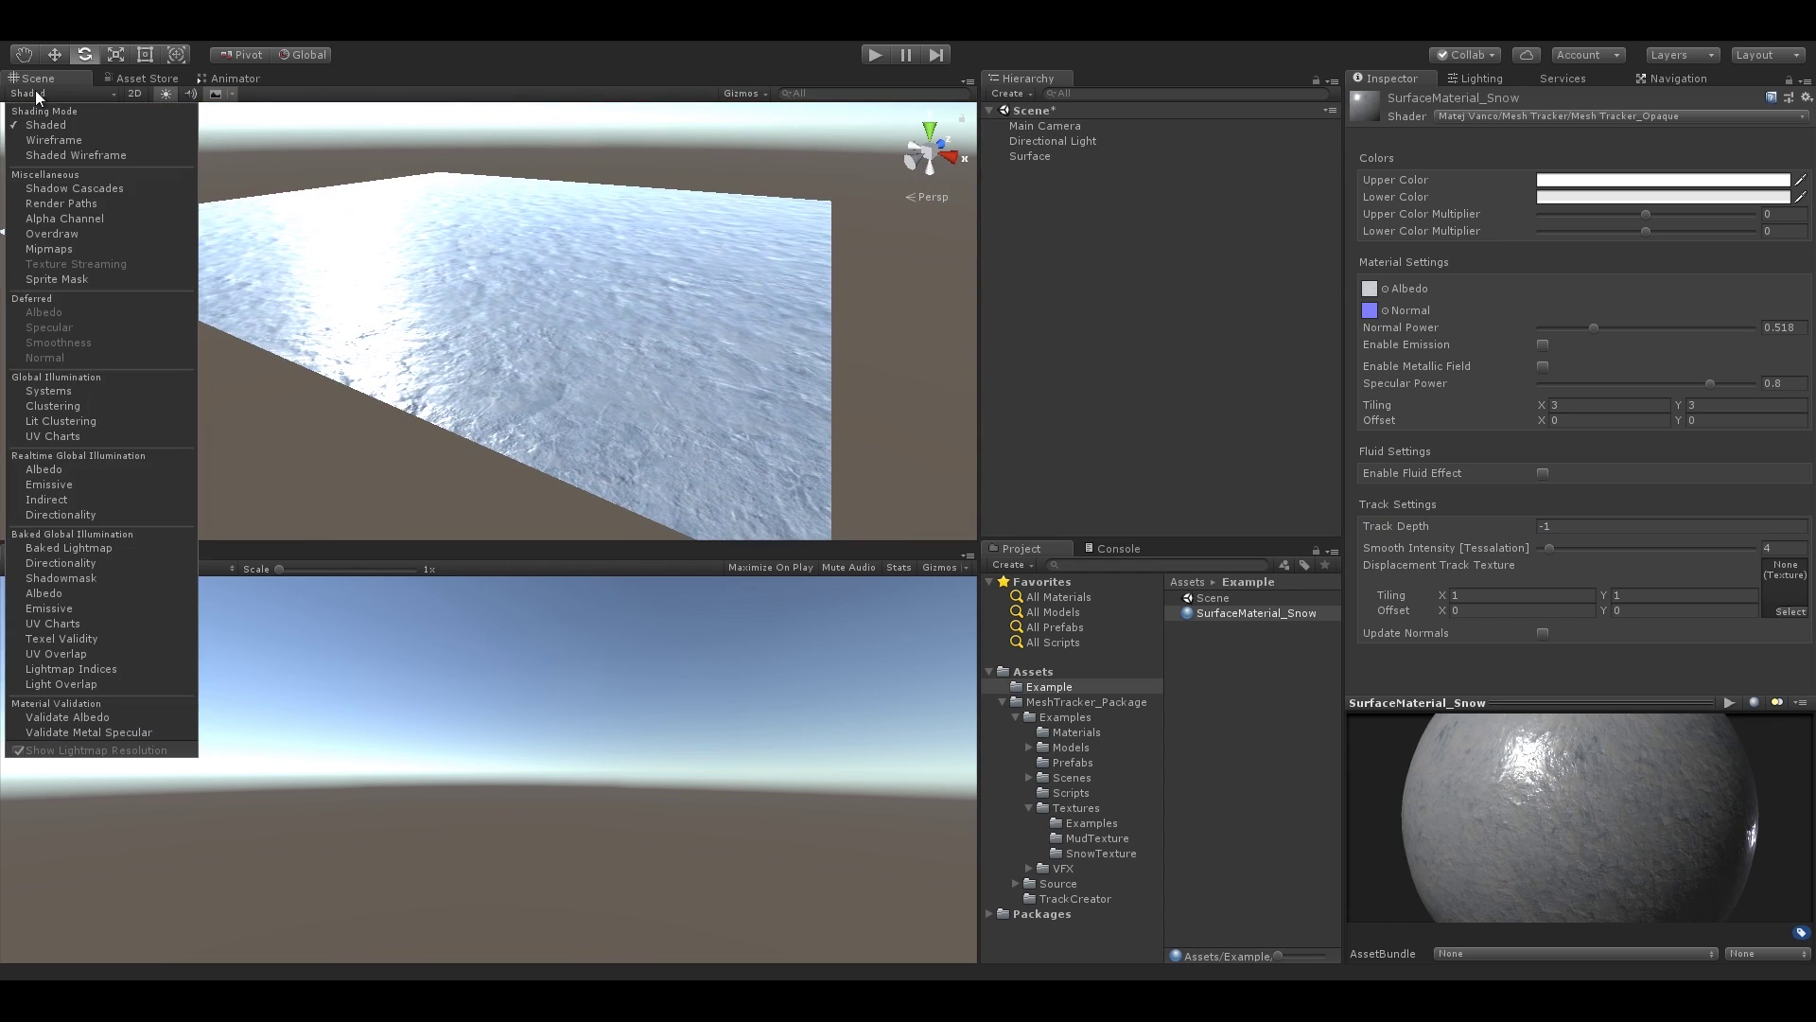
click(82, 151)
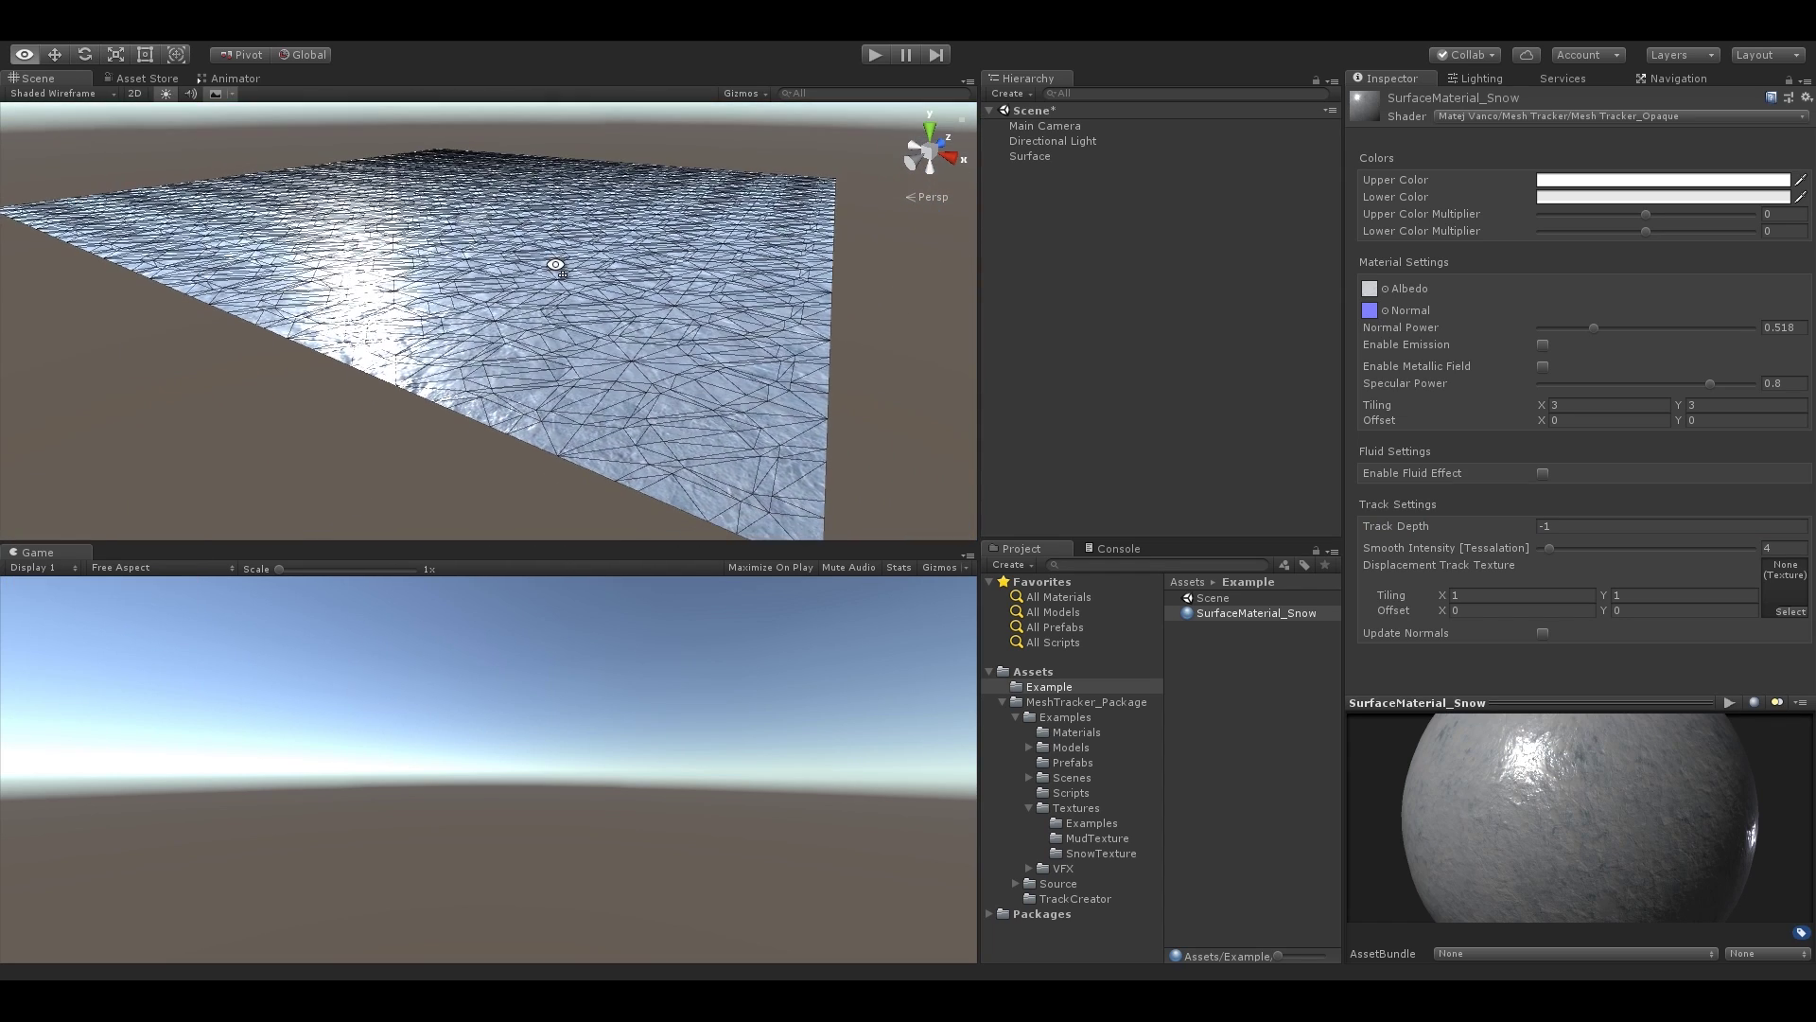
alt+scroll(527, 250, down, 8)
scroll(558, 258, up, 10)
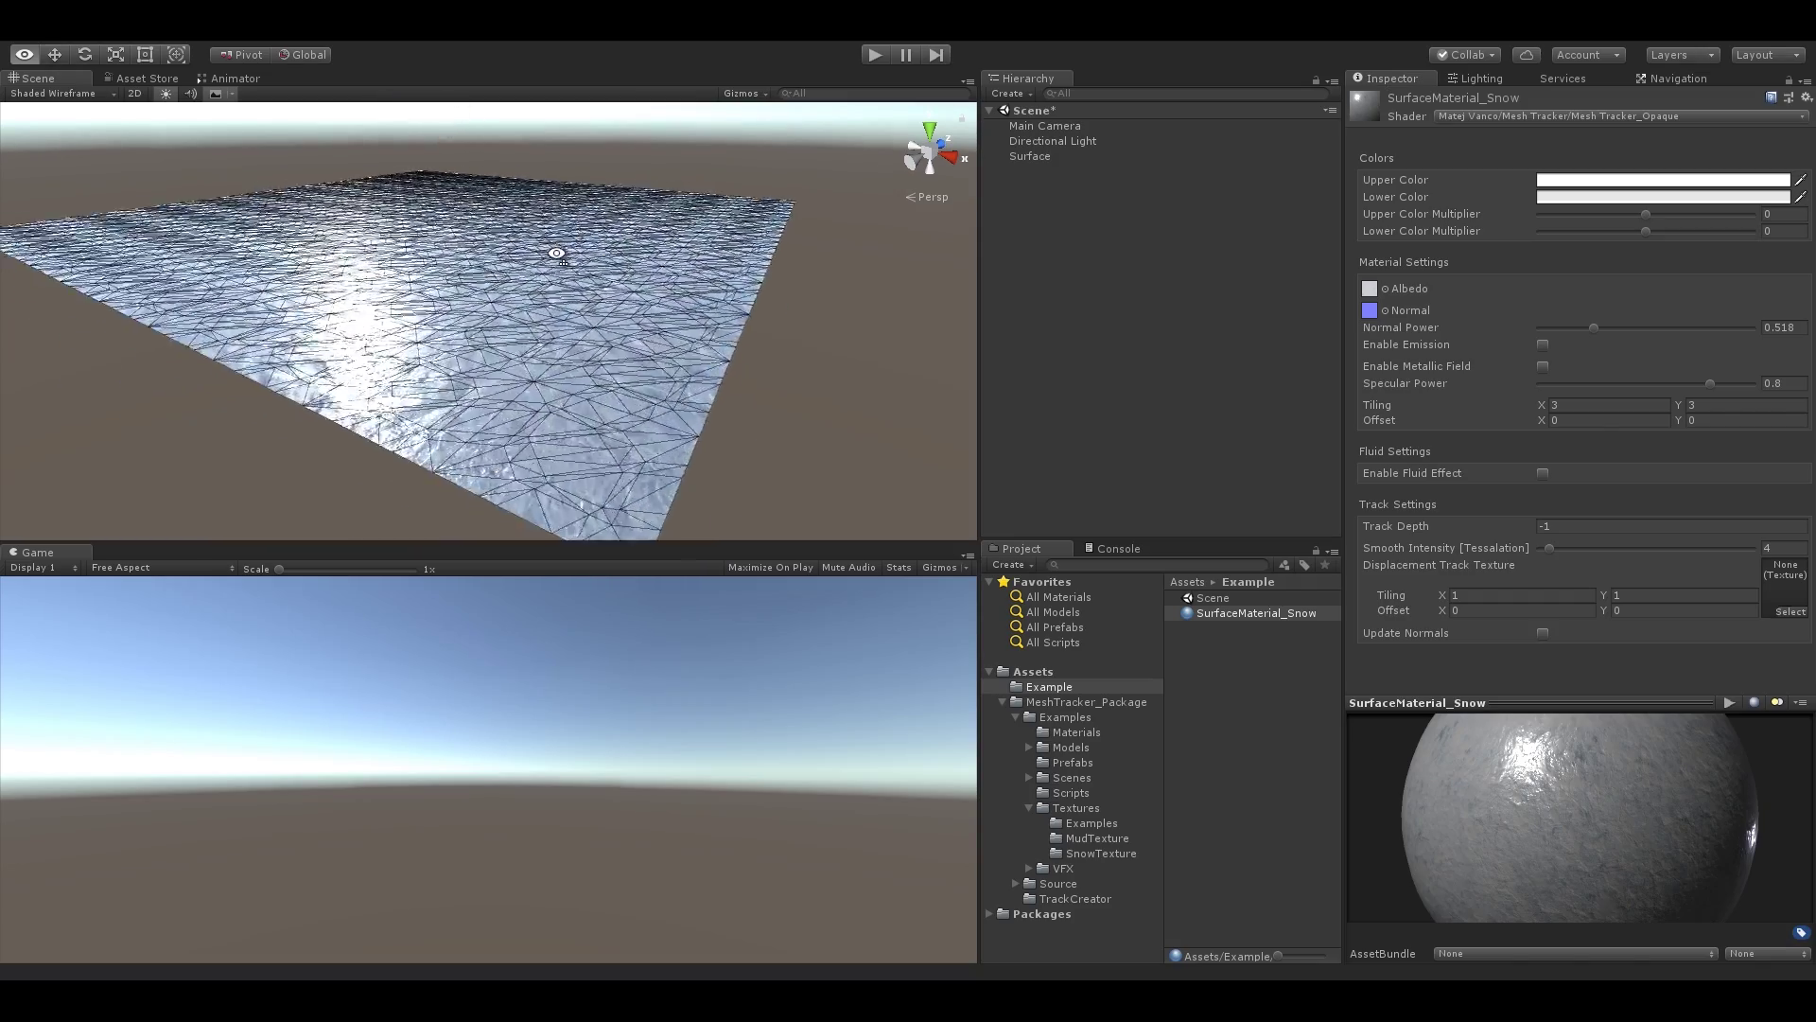
scroll(577, 269, down, 7)
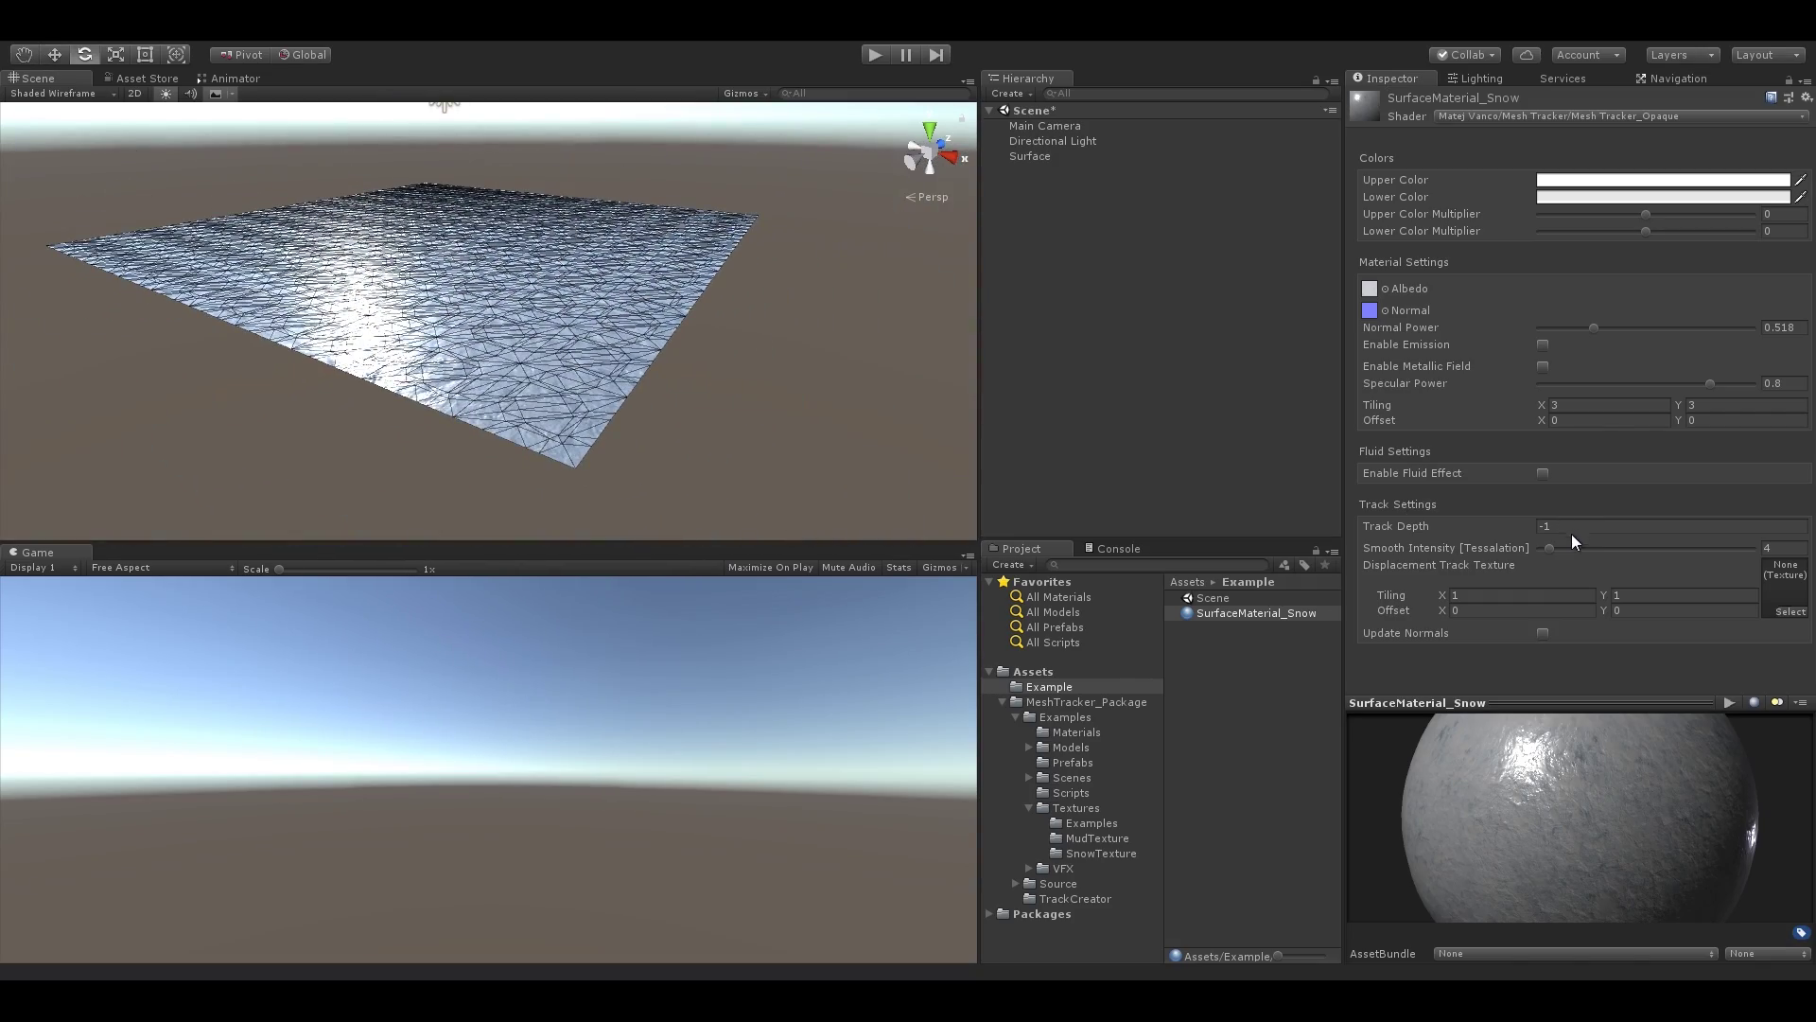
- Set the snow material's Smooth Intensity (tessellation) to 30
drag(1549, 548, 1617, 547)
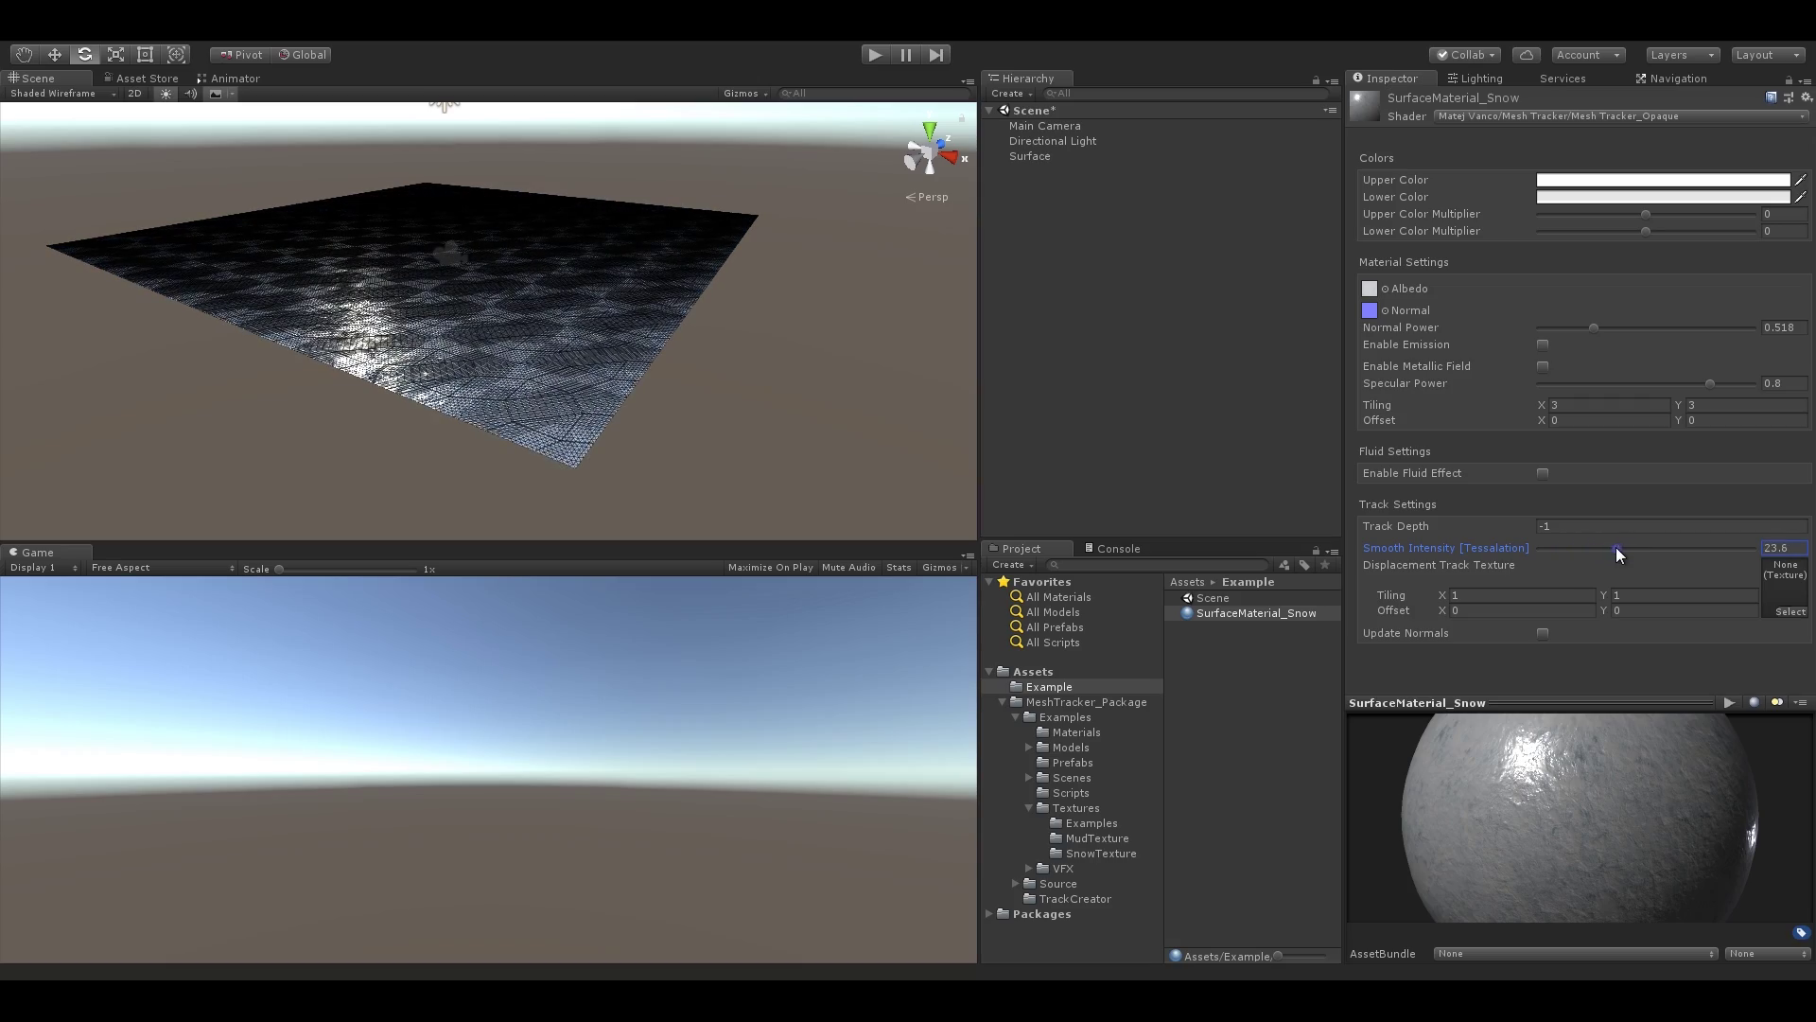
double_click(1779, 548)
text(30)
key(Return)
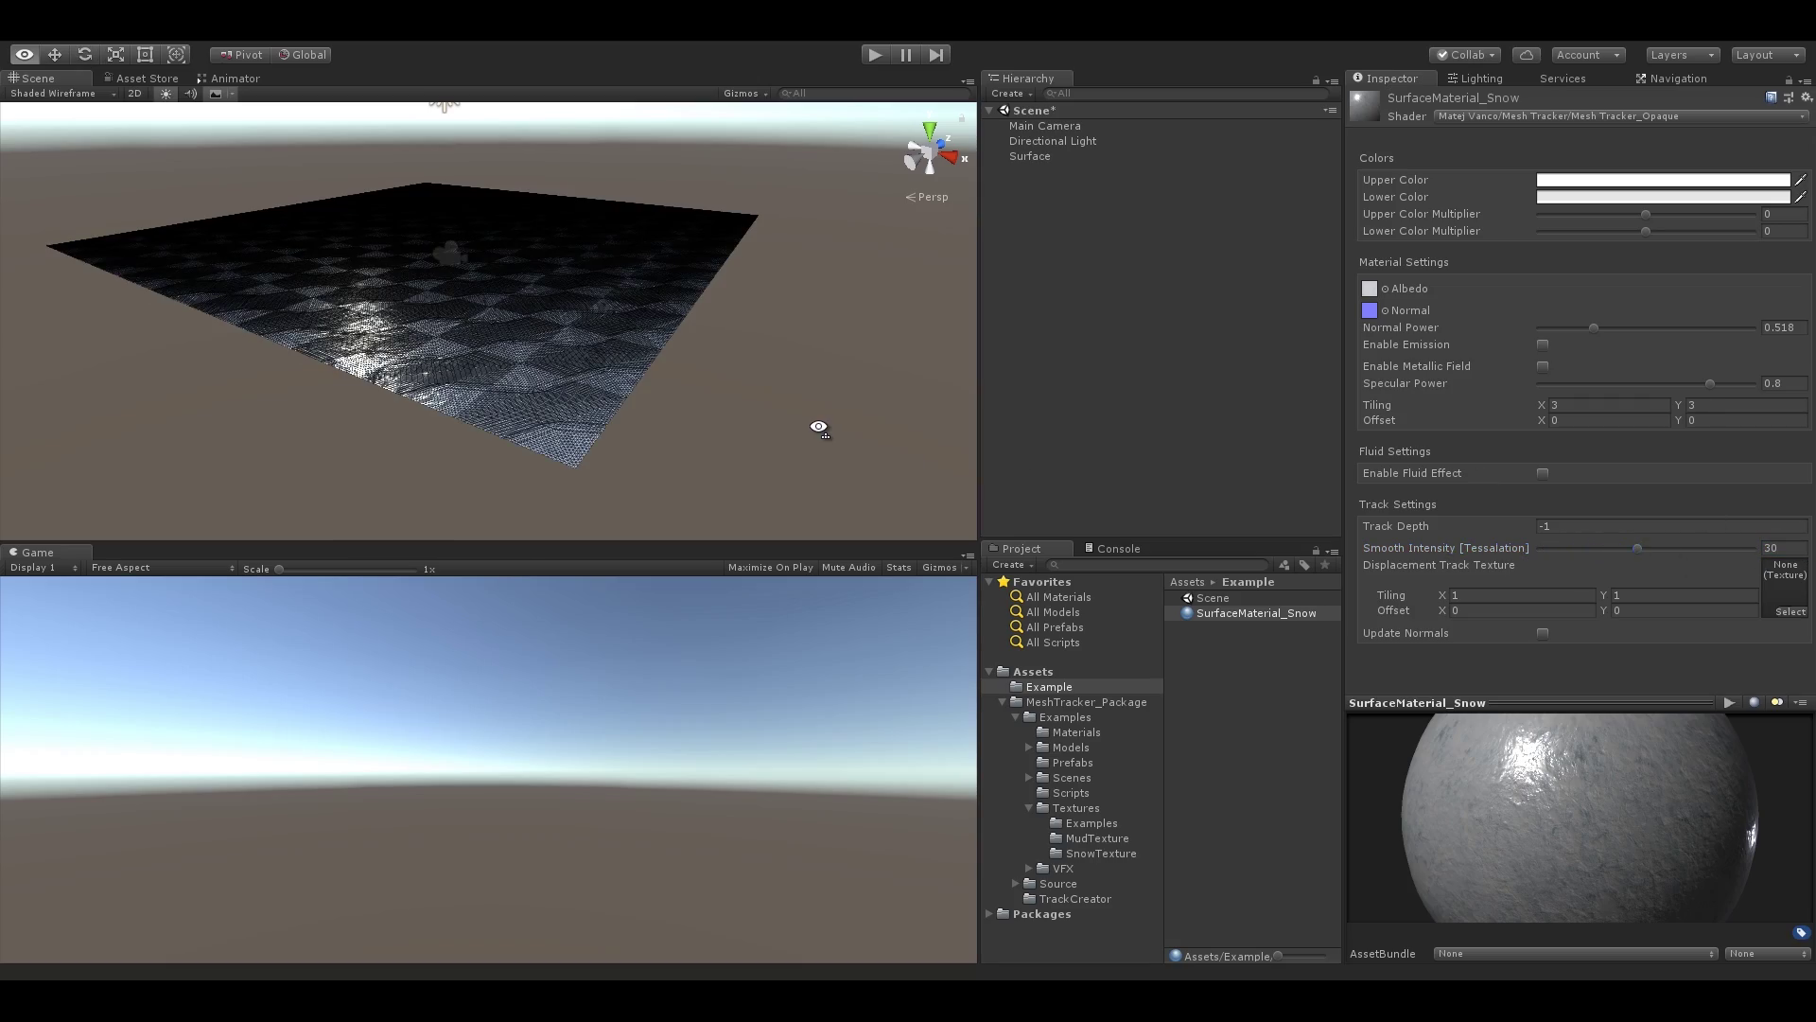
right_drag(819, 428, 343, 241)
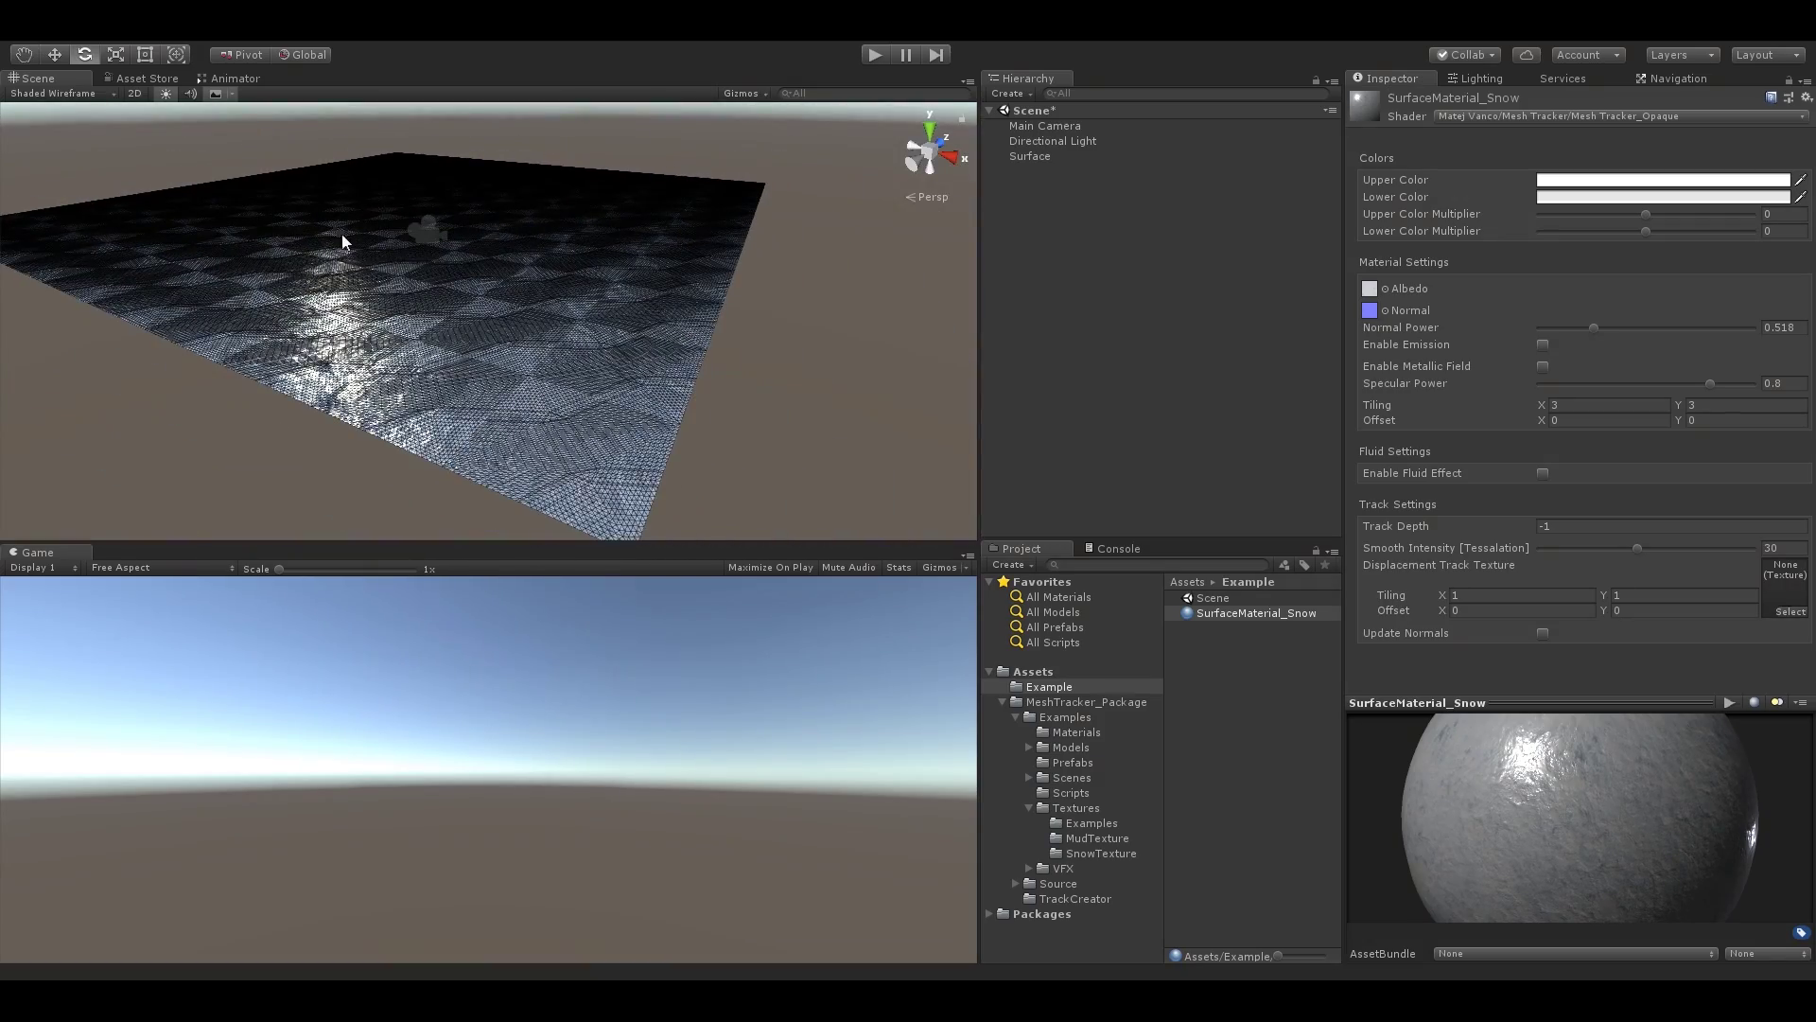
- Switch the scene view back to Shaded and select the Surface plane
click(76, 92)
click(72, 124)
mouse_move(653, 340)
right_down()
mouse_move(697, 284)
mouse_move(628, 312)
mouse_move(681, 302)
right_up()
double_click(1029, 156)
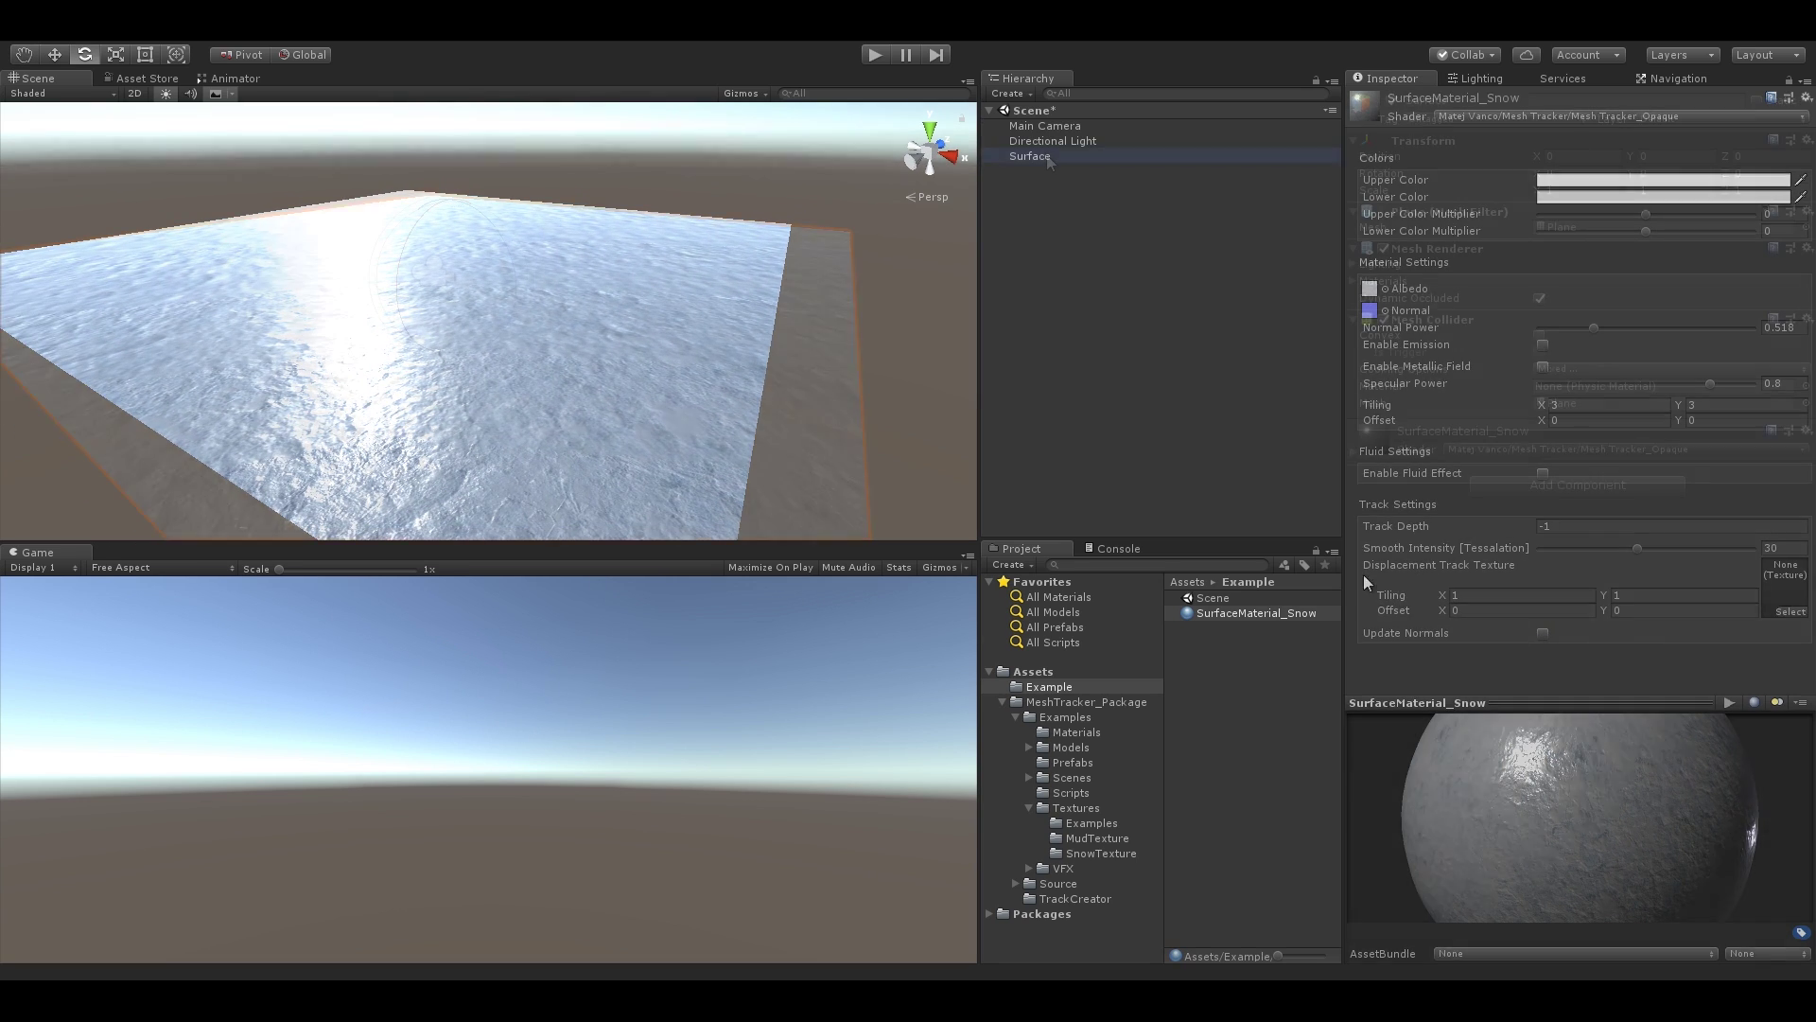
- Add the Mesh Tracker Object component to the Surface plane
click(1566, 492)
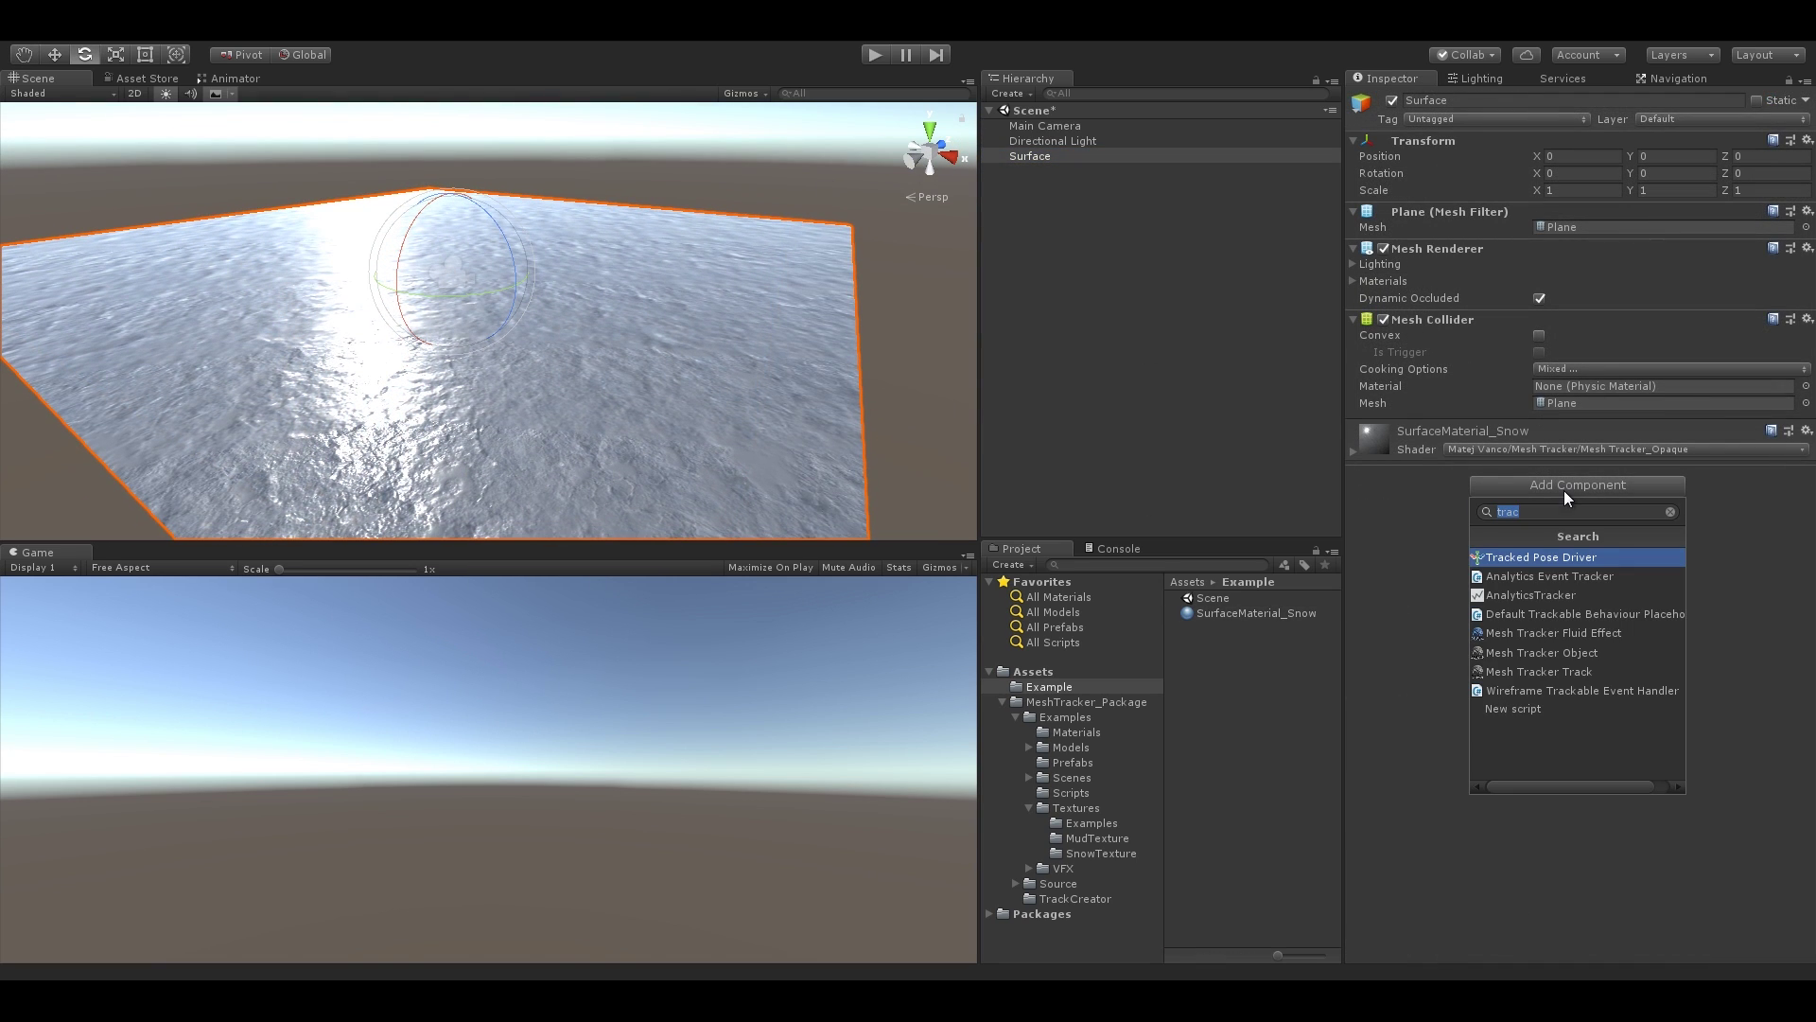
click(1670, 511)
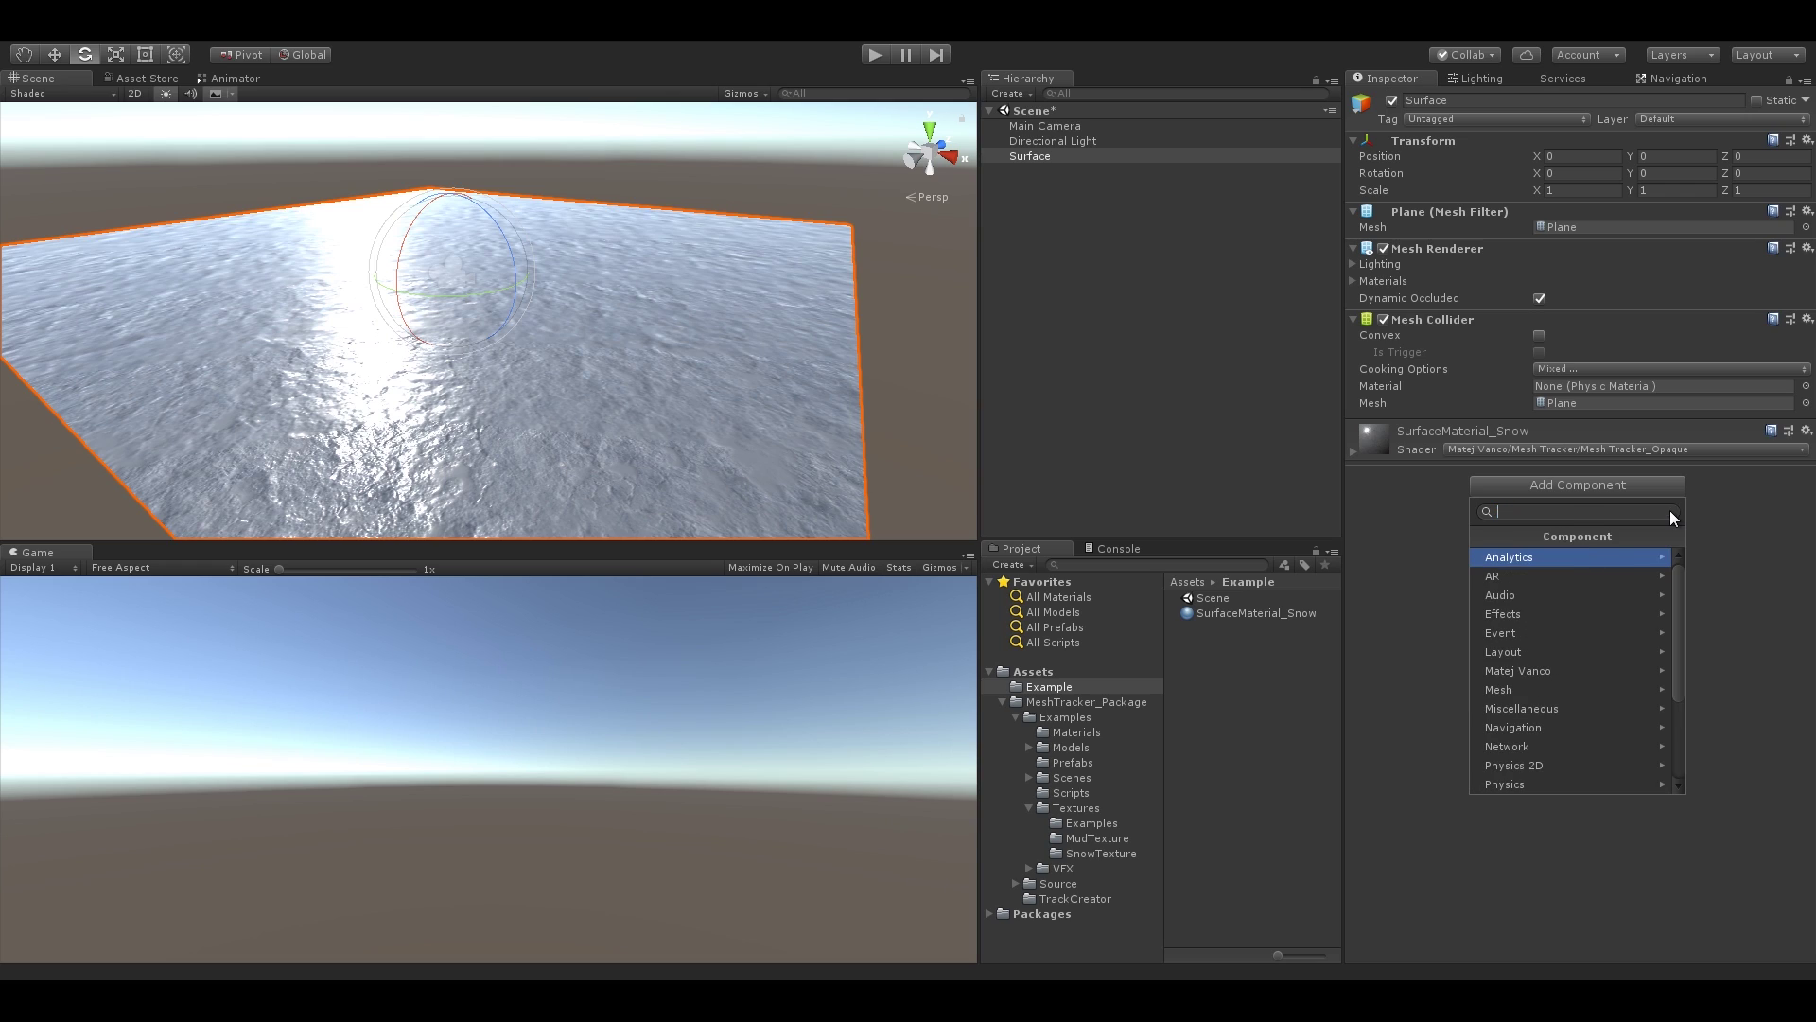
click(1580, 671)
click(1576, 557)
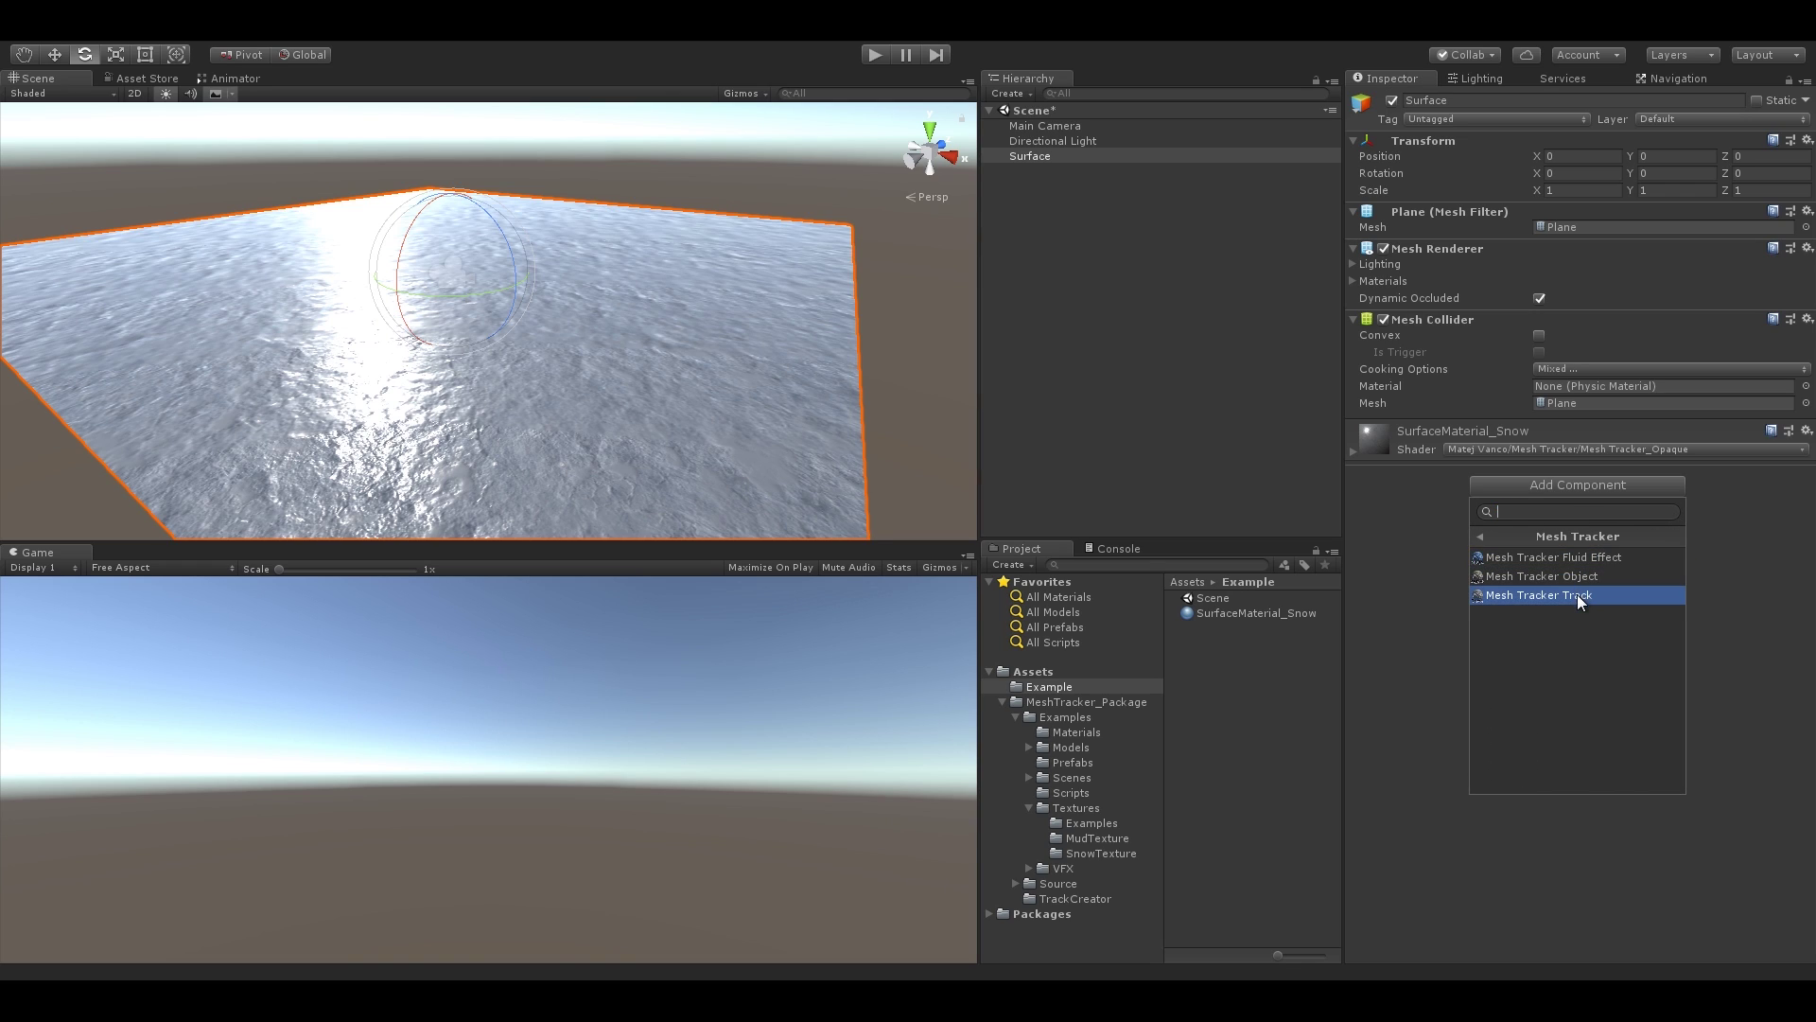
click(1576, 575)
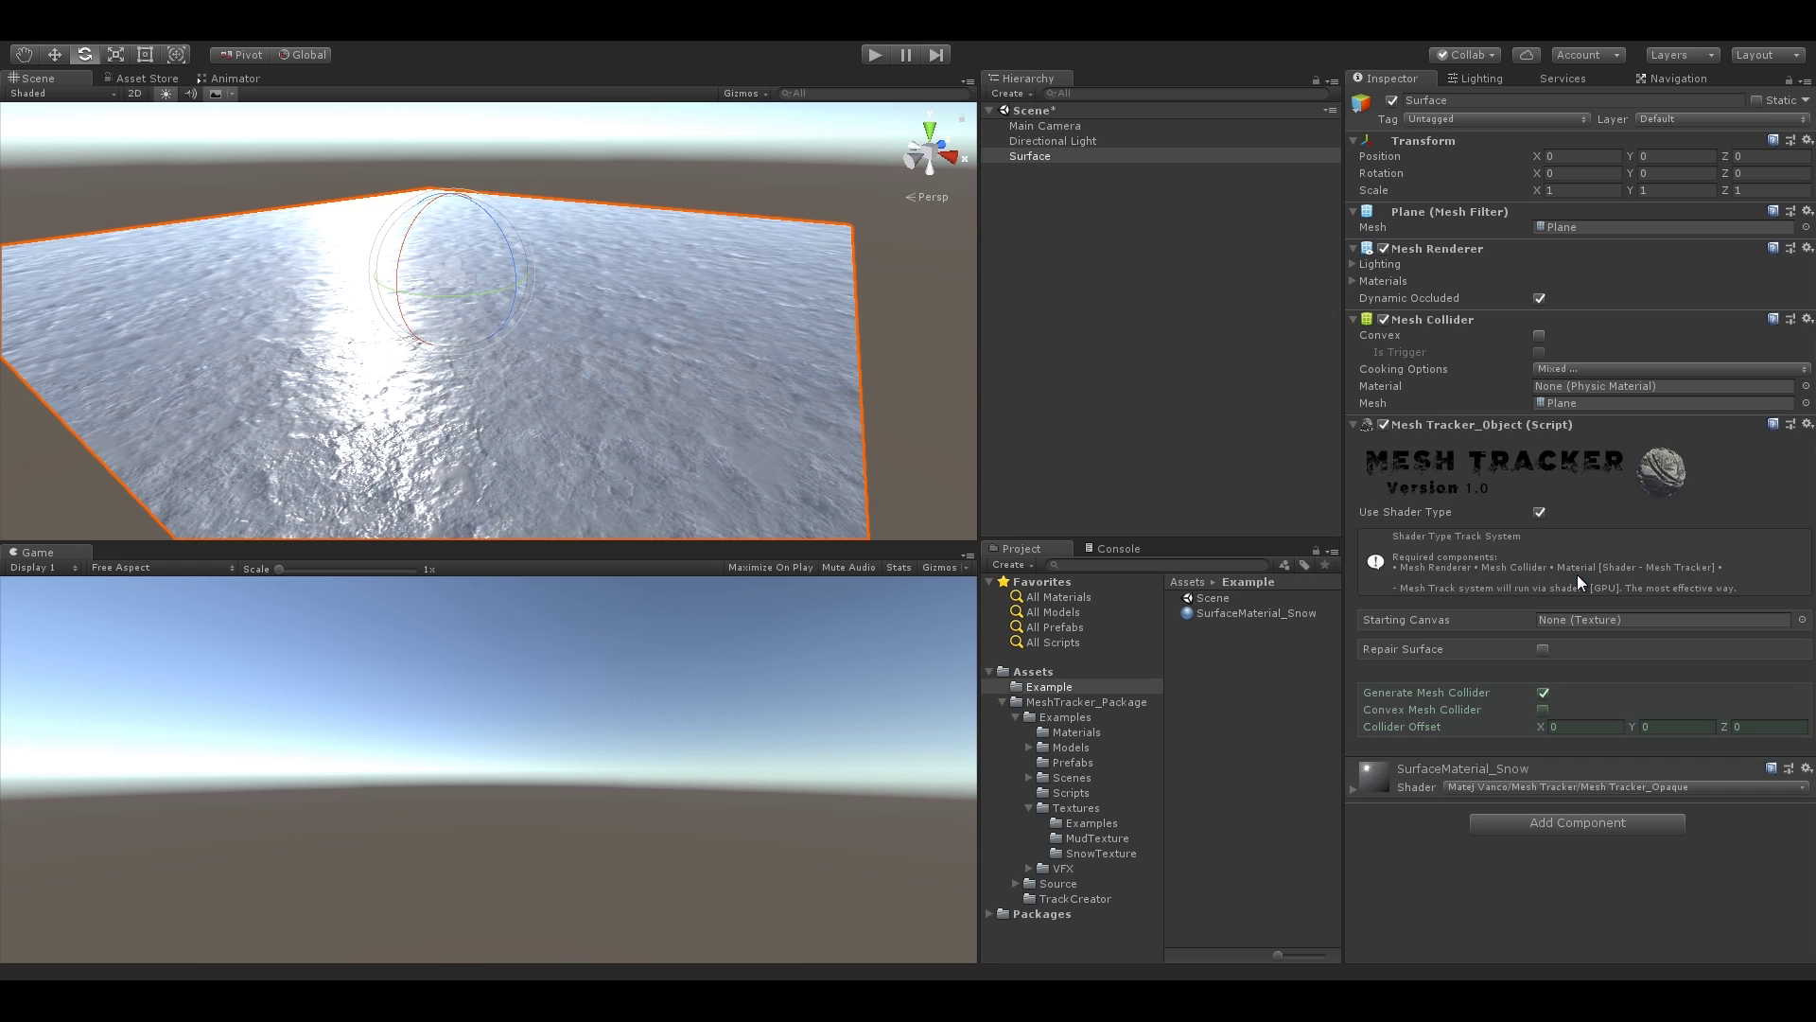
mouse_move(697, 300)
alt+mouse_down()
mouse_move(479, 304)
mouse_move(742, 291)
mouse_move(649, 296)
mouse_move(681, 304)
alt+mouse_up()
- Disable Use Shader Type on the Mesh Tracker Object to examine its script-based settings and re-enable the option
click(1539, 512)
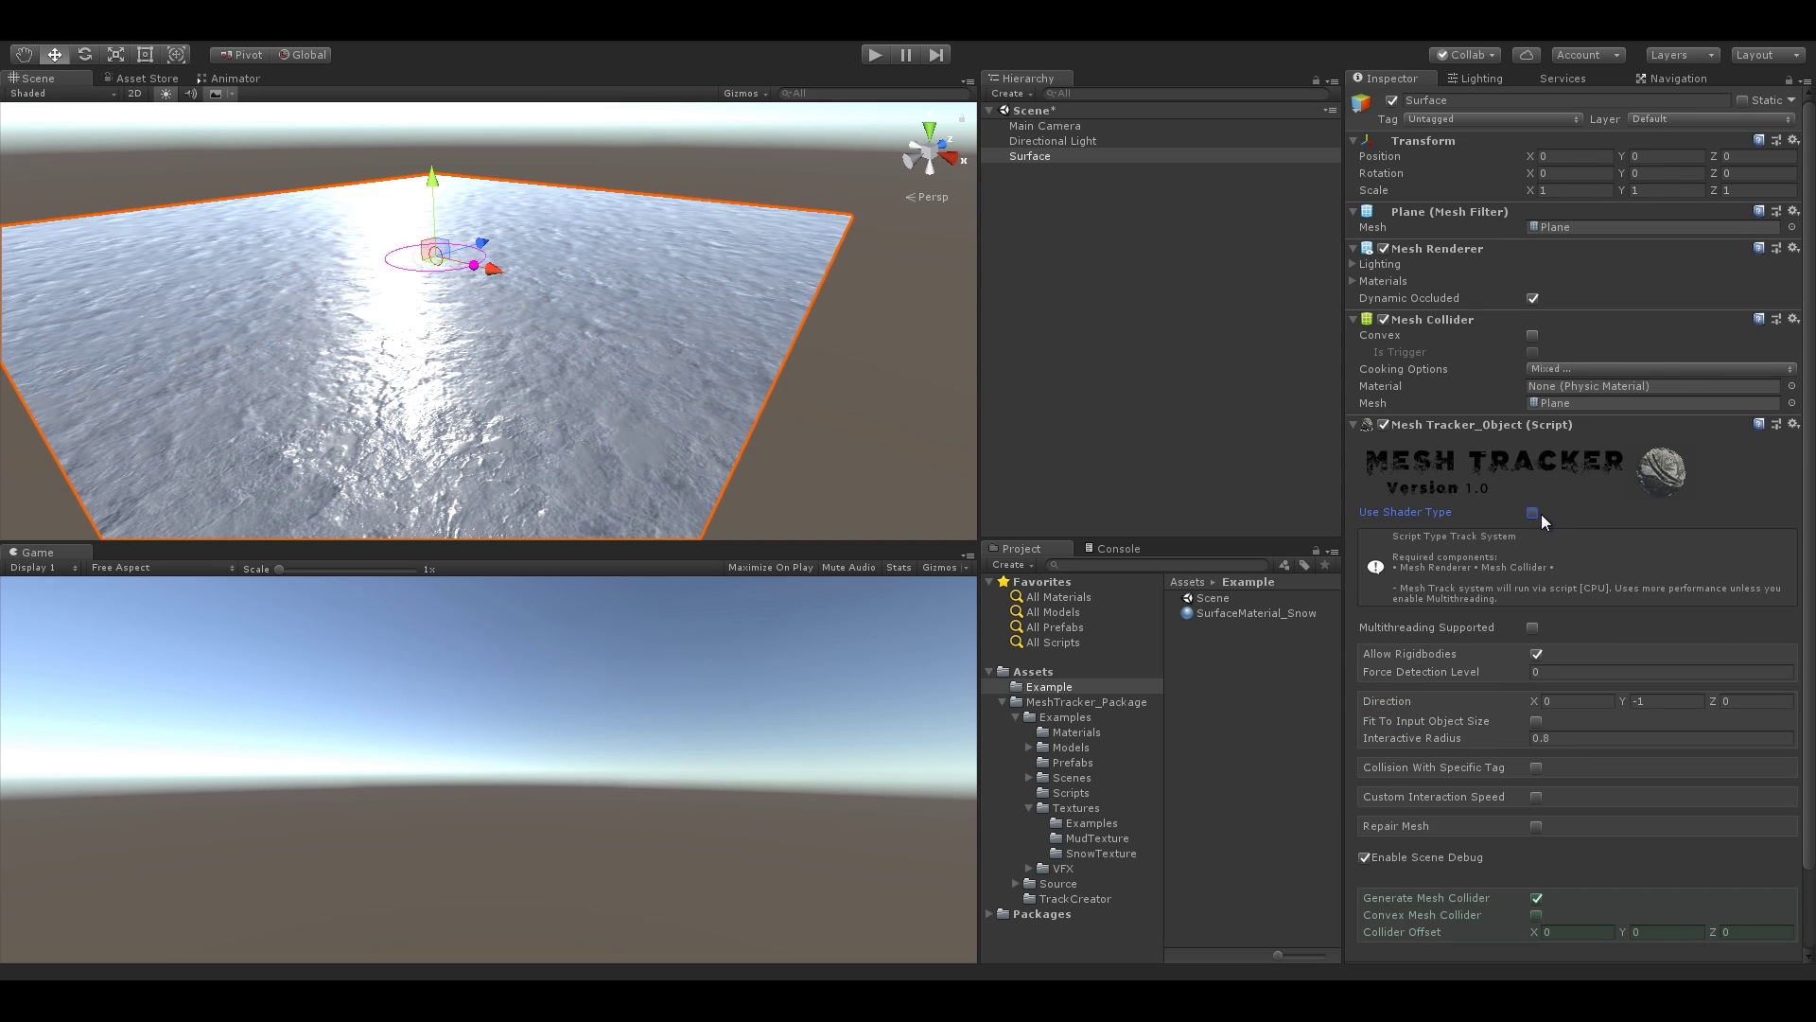
scroll(1541, 514, down, 2)
click(1533, 422)
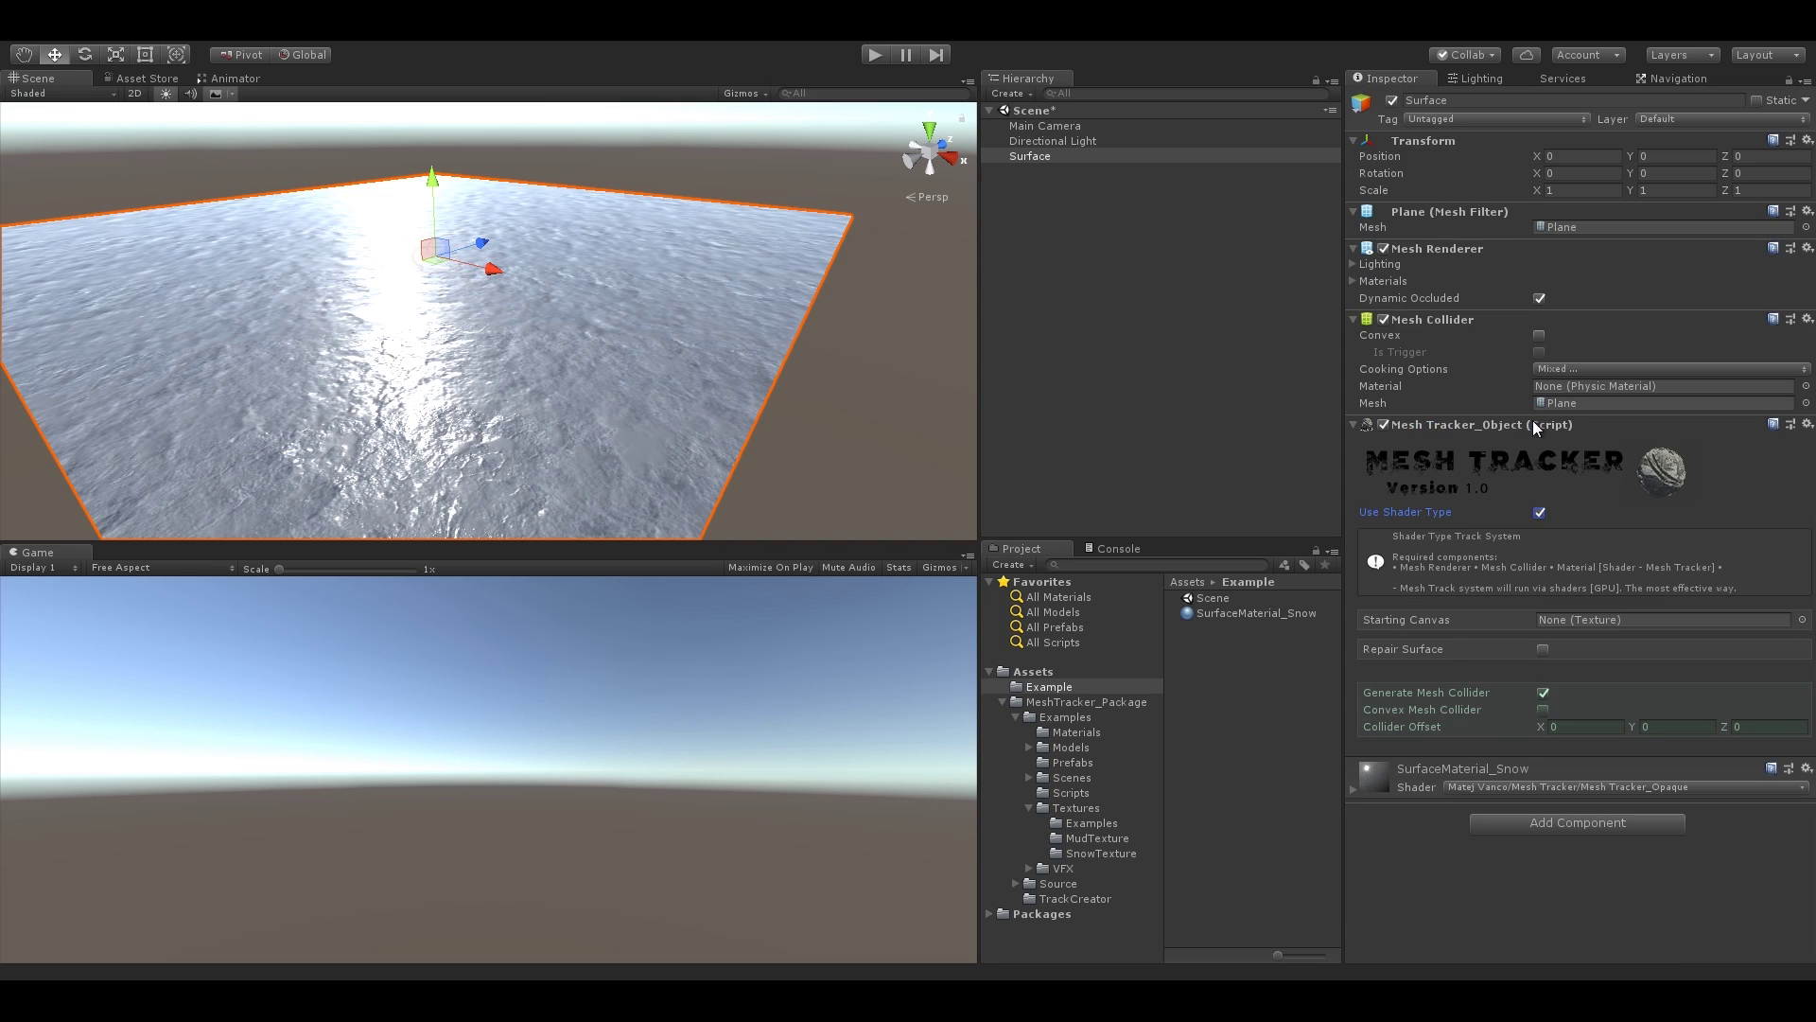
alt+drag(848, 355, 817, 342)
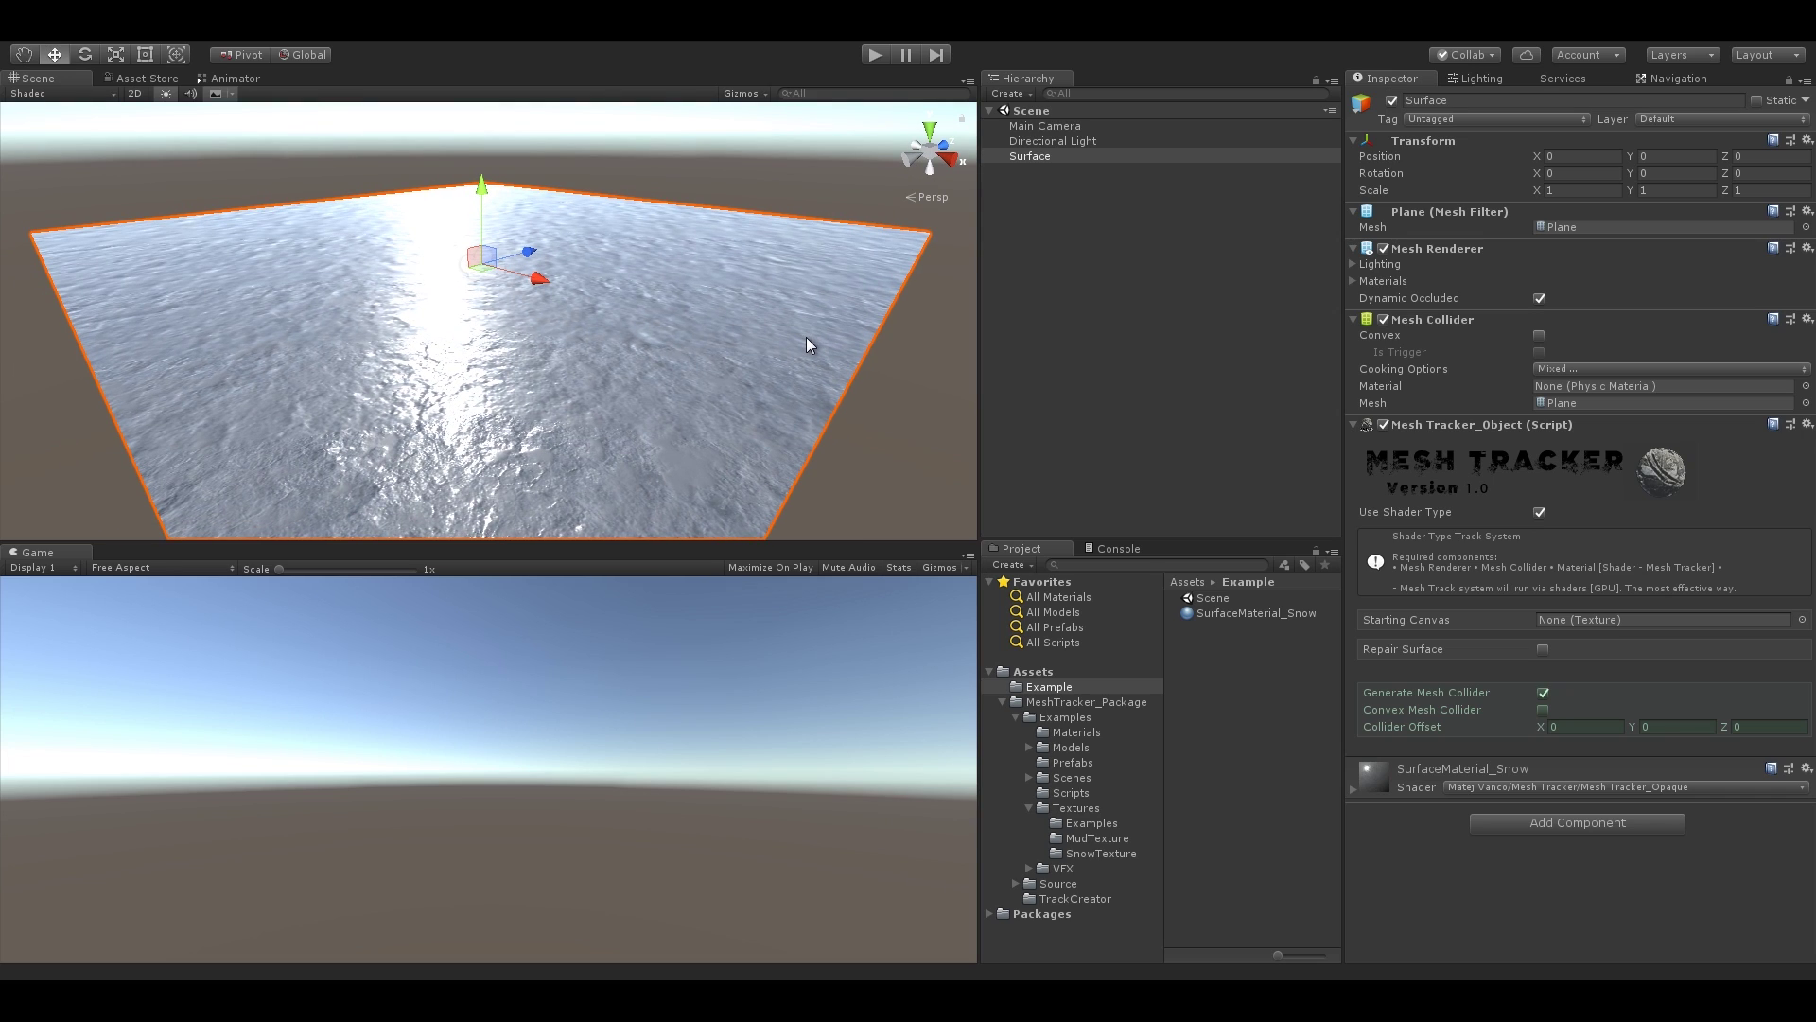
- Open the _Canvas texture folder inside the Source folder of MeshTracker_Package
click(1455, 620)
click(1004, 703)
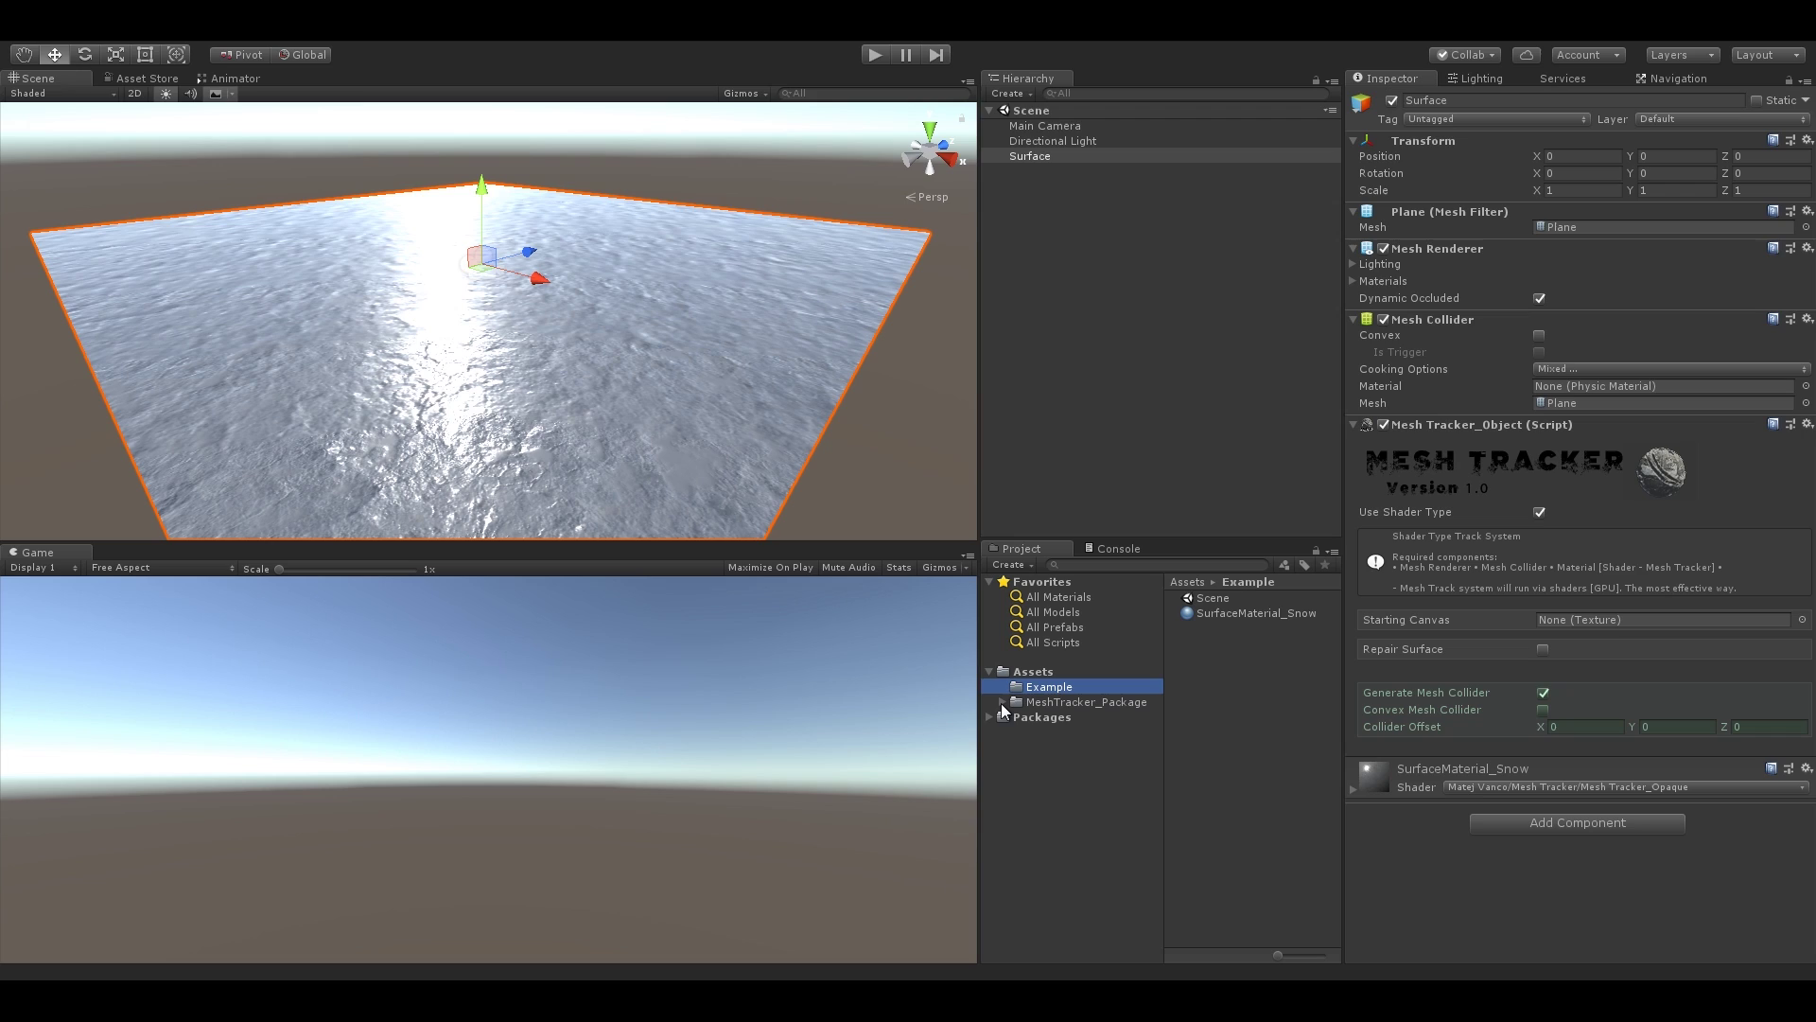
click(1003, 703)
click(1021, 716)
click(1016, 718)
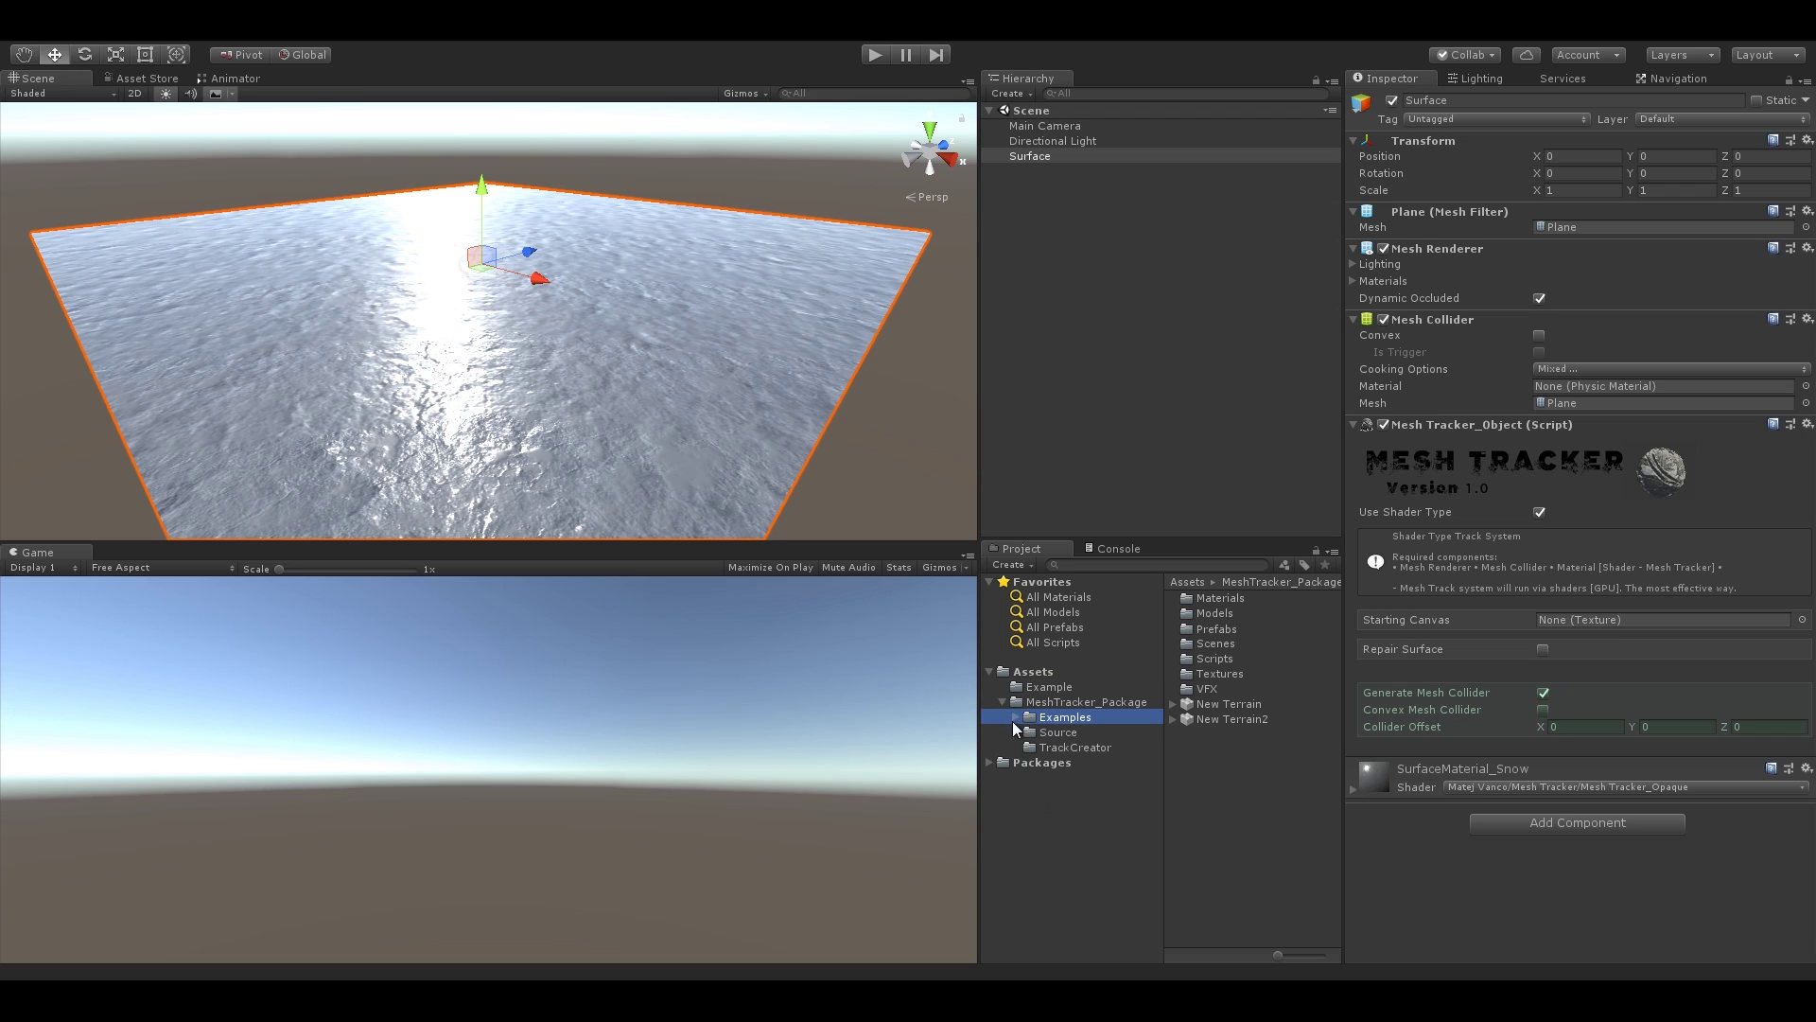
click(1016, 731)
click(1057, 732)
click(1078, 748)
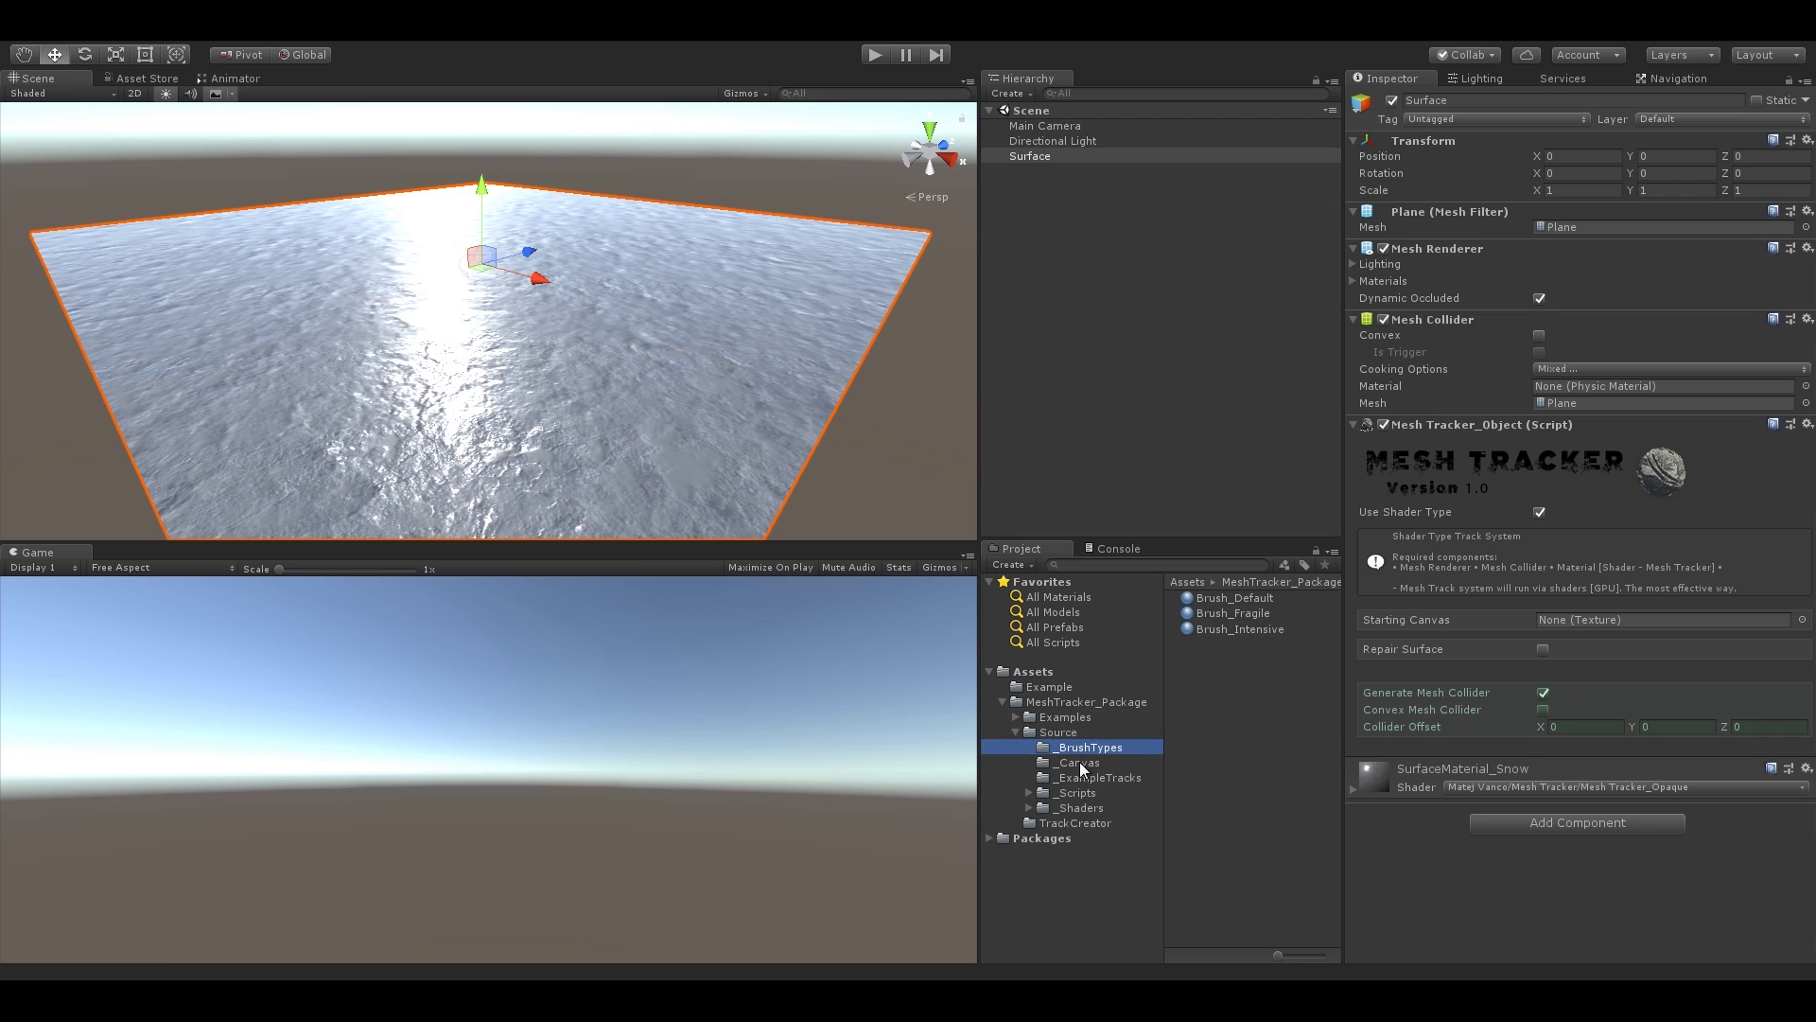
click(1080, 762)
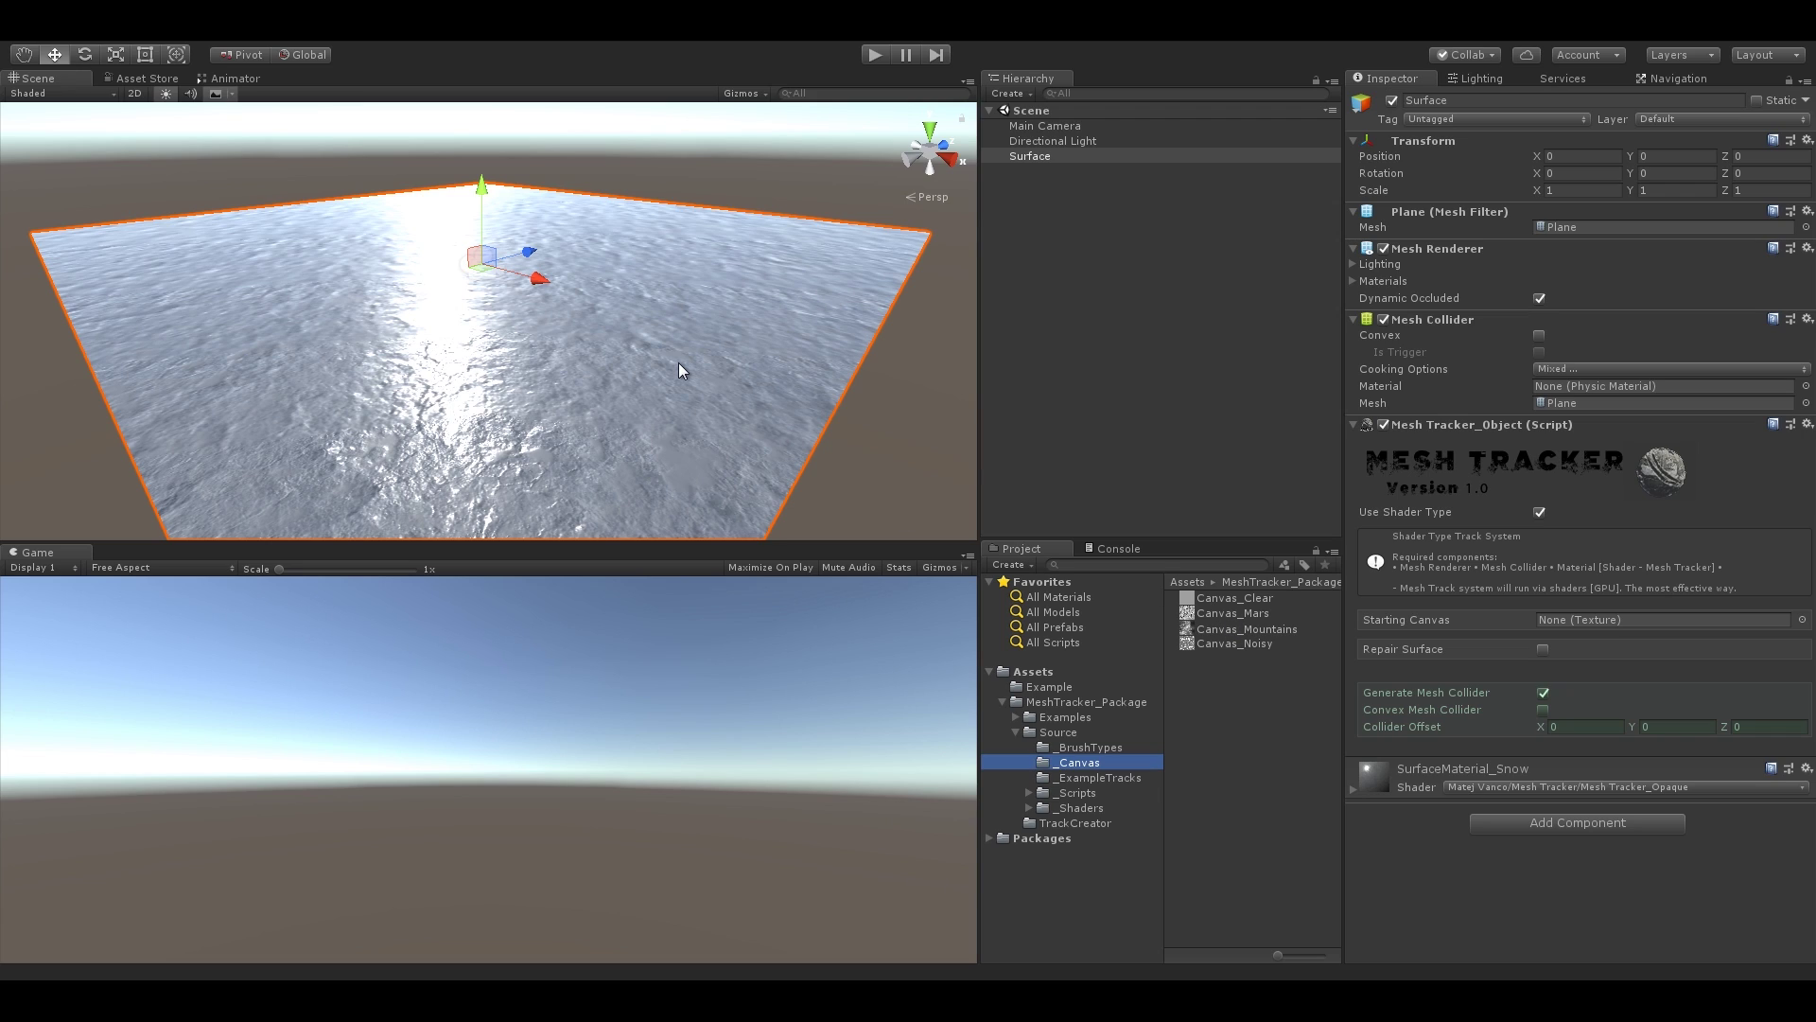
- Try the Canvas_Mars, Canvas_Noisy and Canvas_Mountains textures as the snow material's Displacement Track Texture and vary its Track Depth
click(1399, 771)
scroll(1399, 774, down, 7)
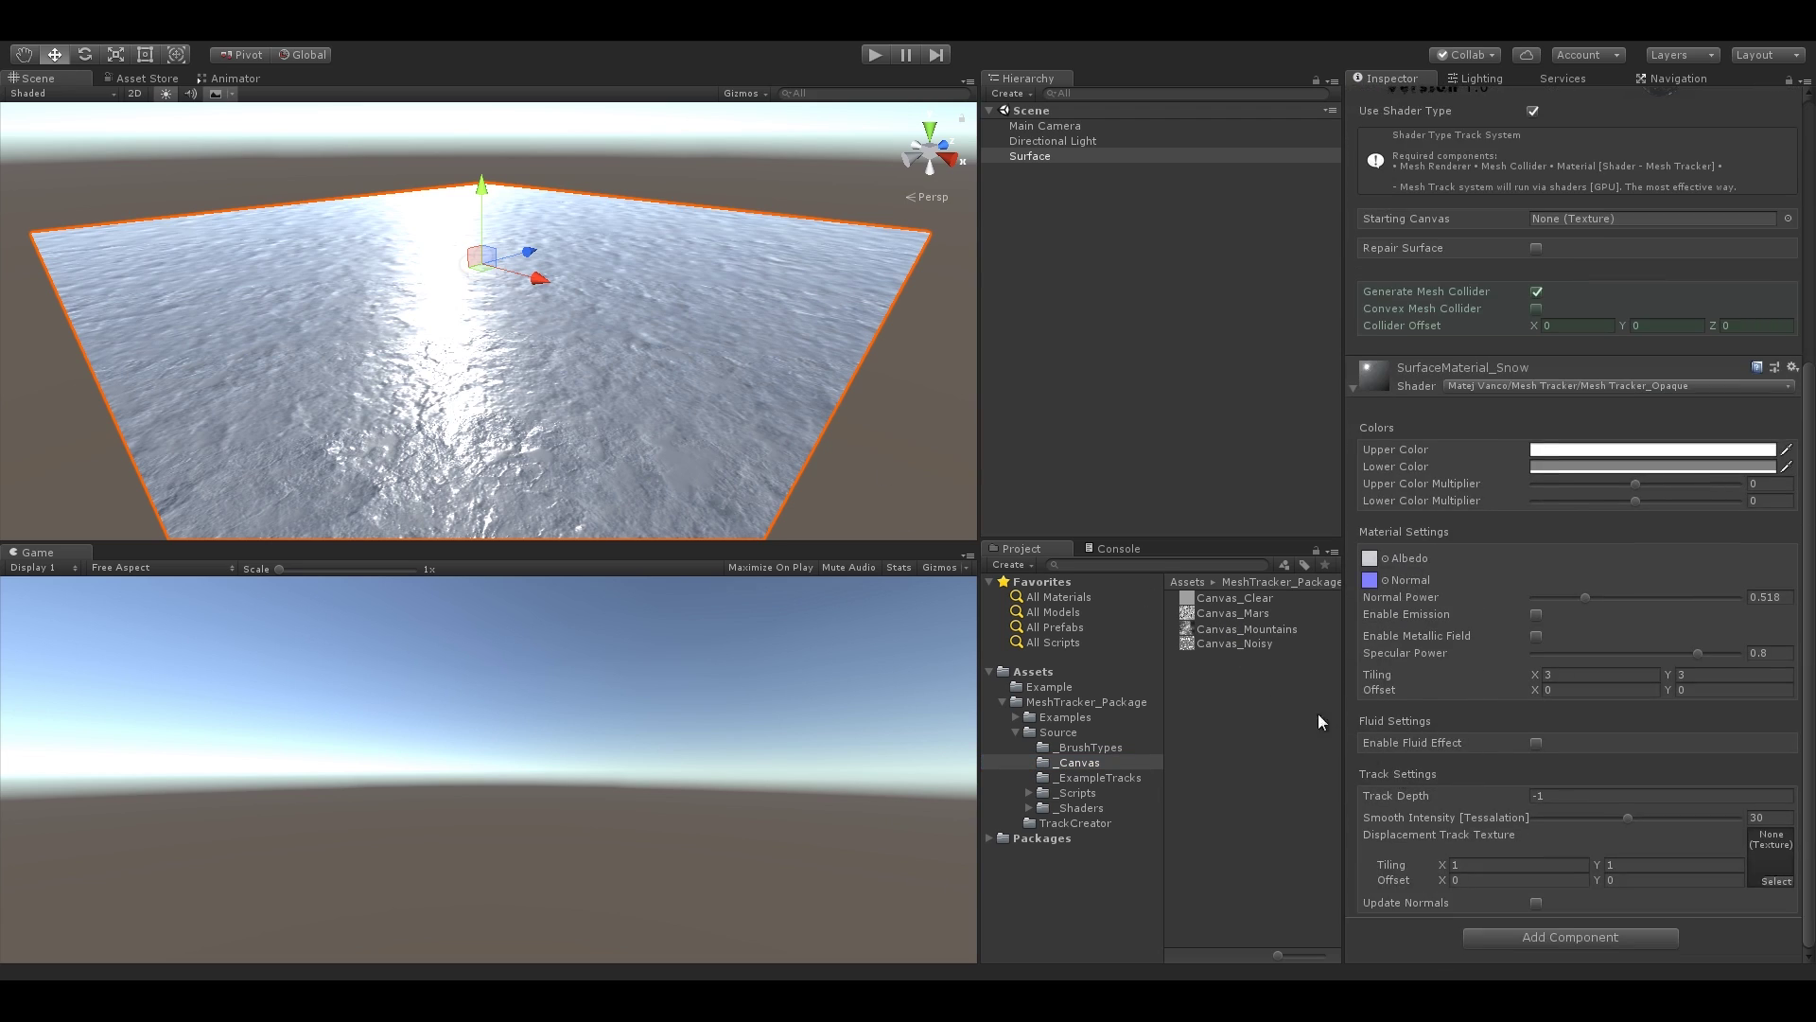
drag(1260, 615, 1765, 874)
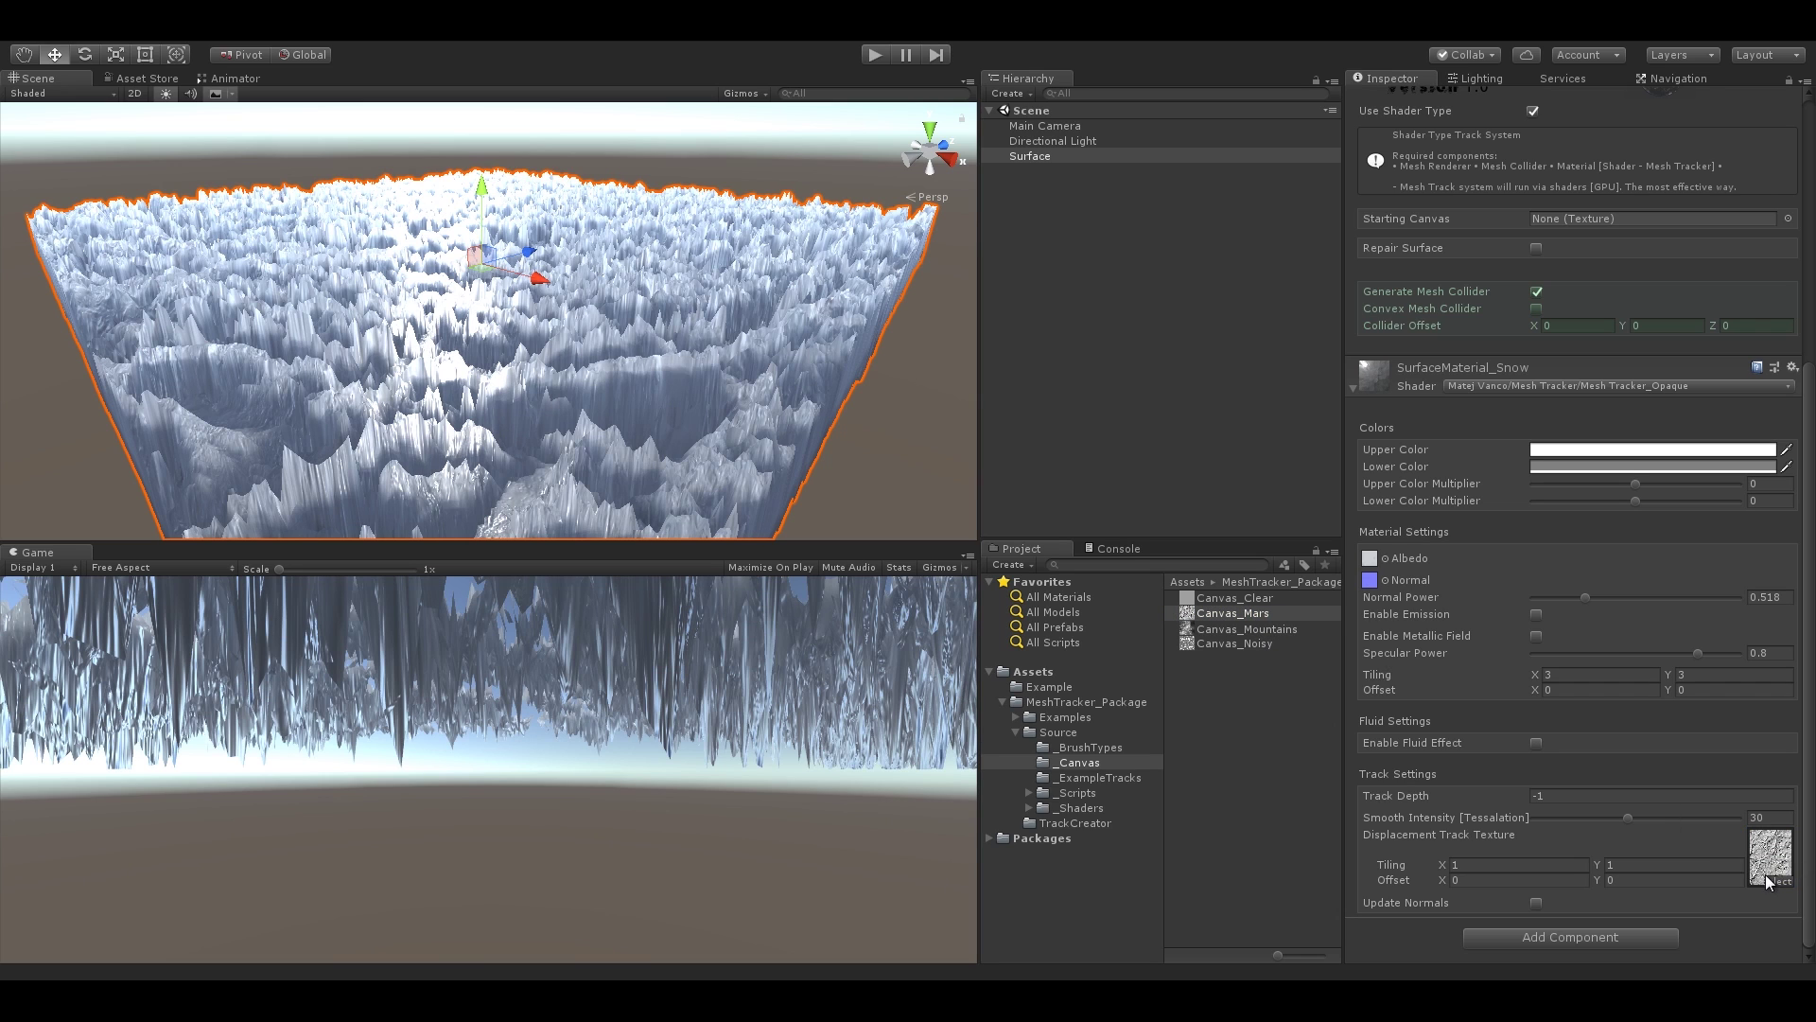
drag(1235, 645, 1767, 856)
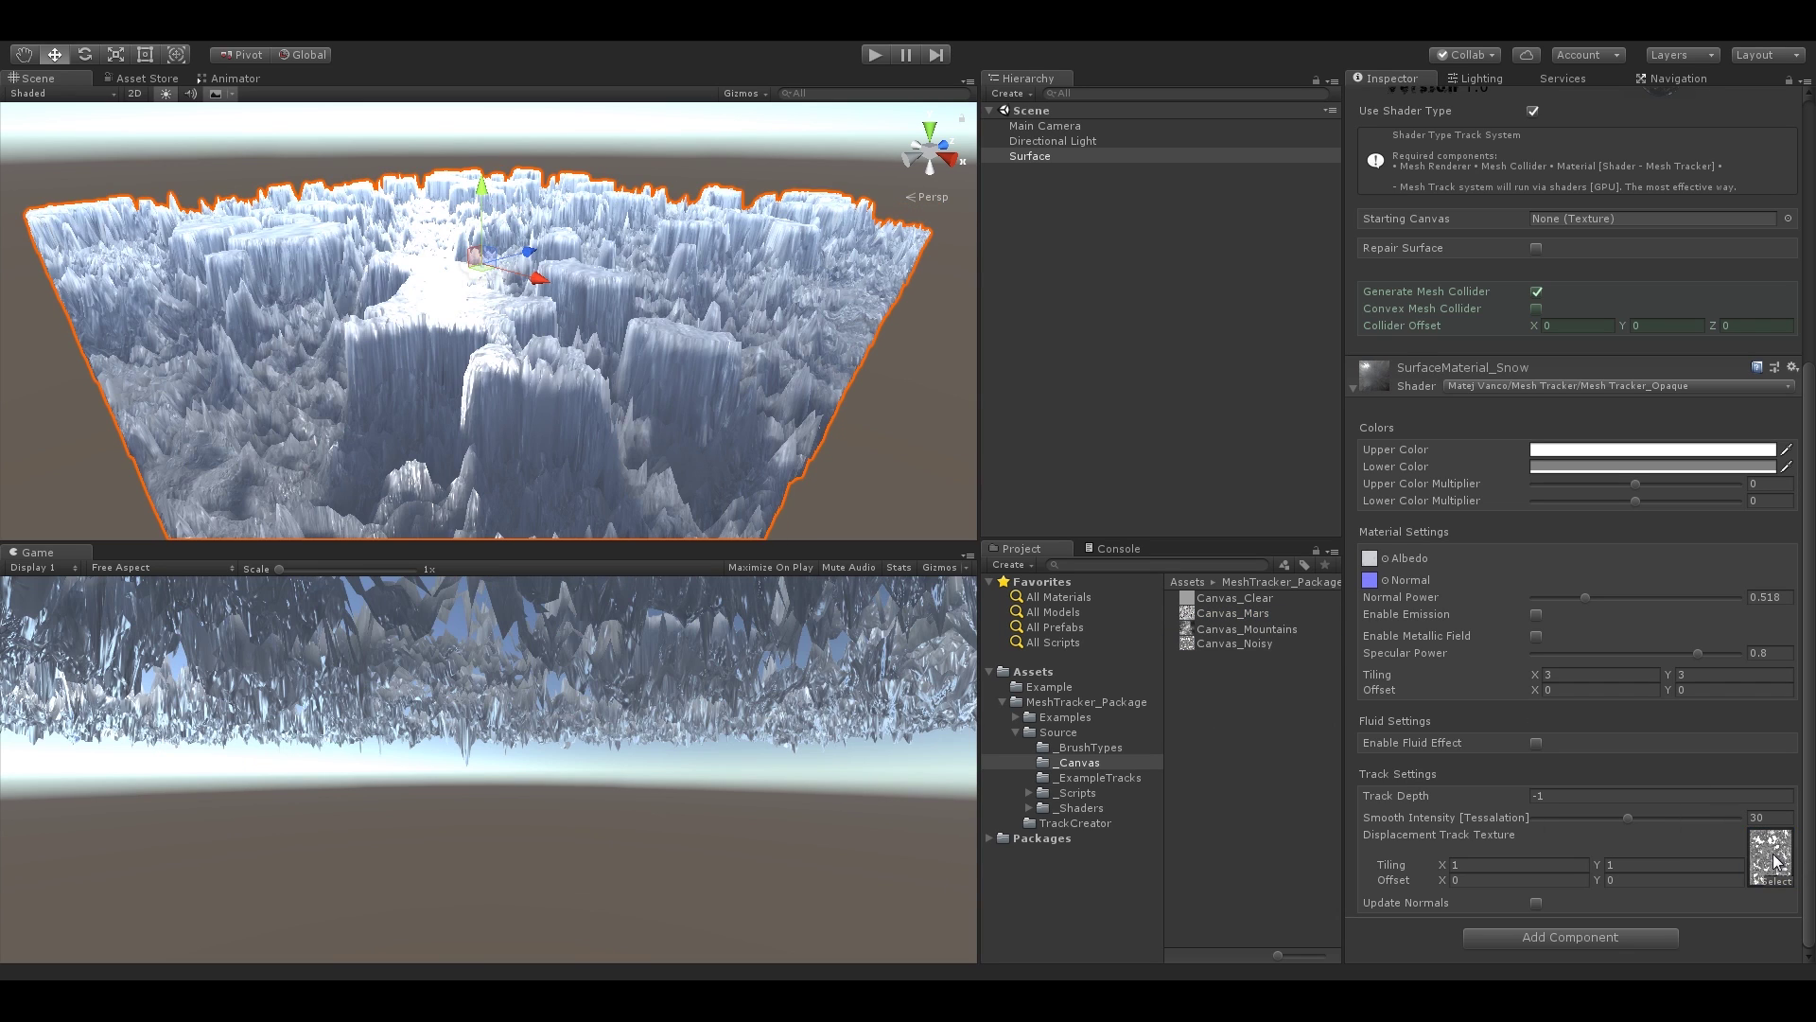
drag(1268, 627, 1767, 856)
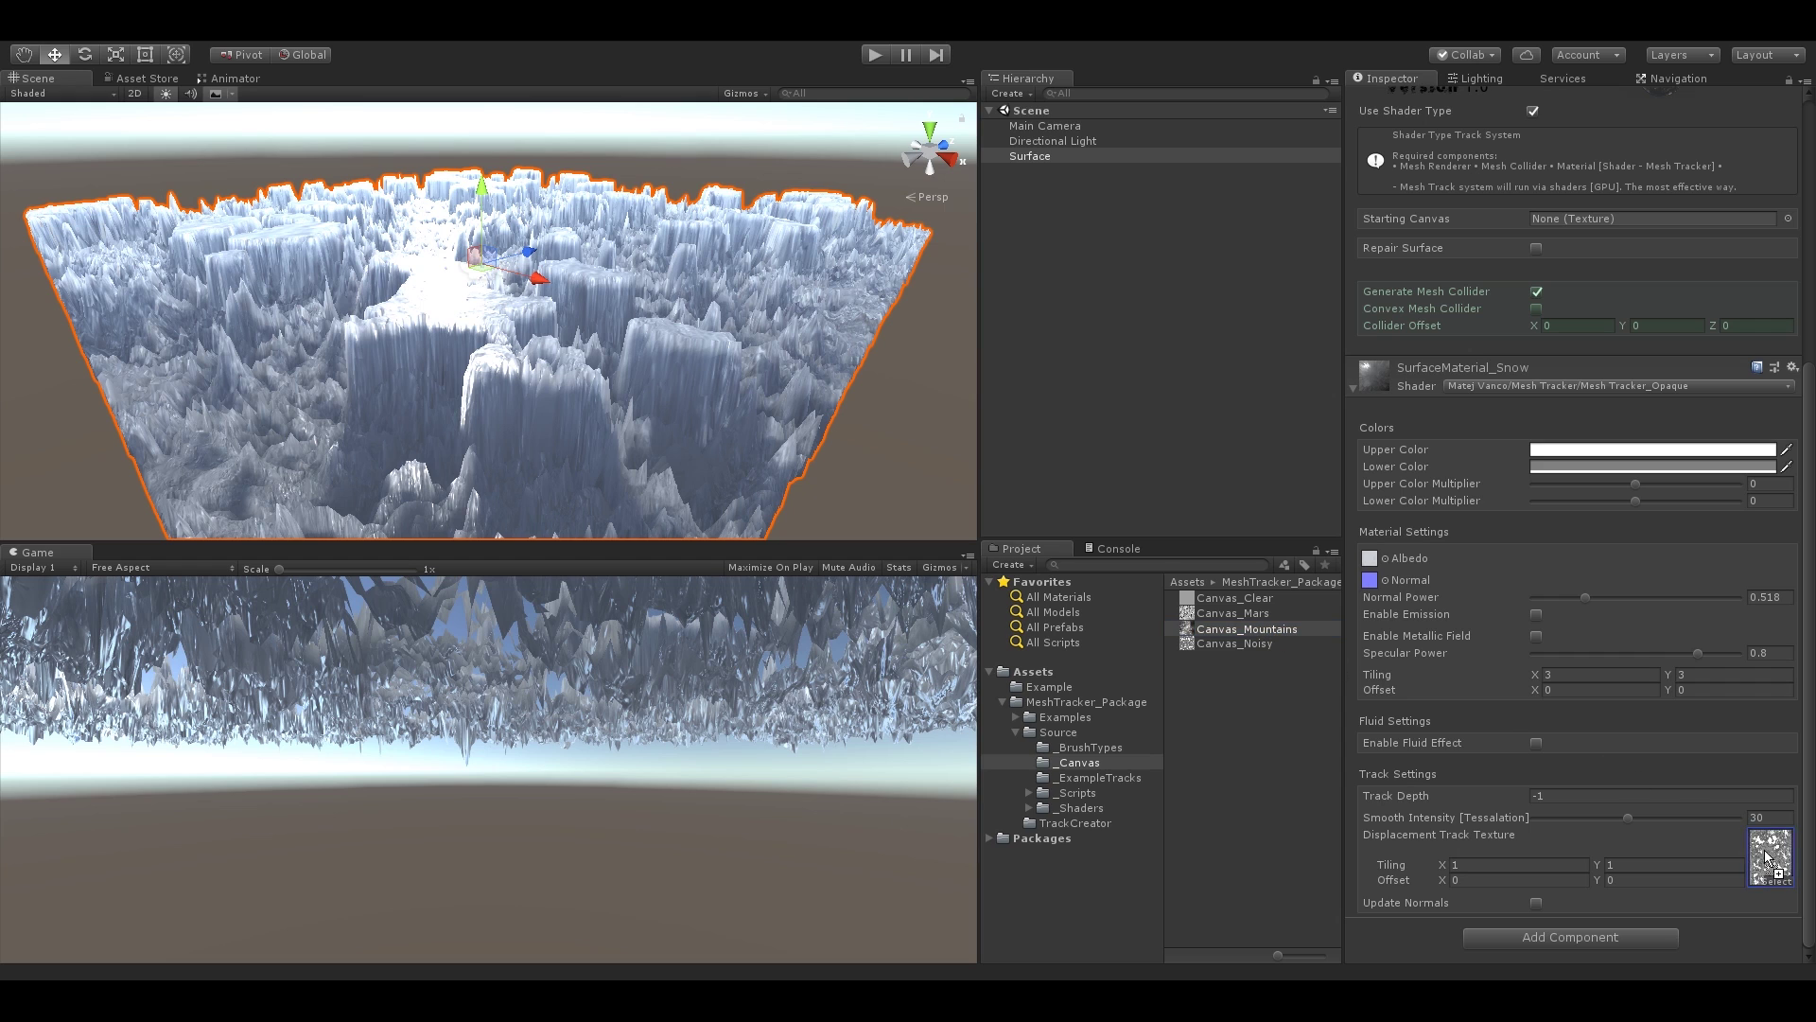
mouse_move(631, 299)
alt+mouse_down()
mouse_move(631, 333)
mouse_move(624, 300)
alt+mouse_up()
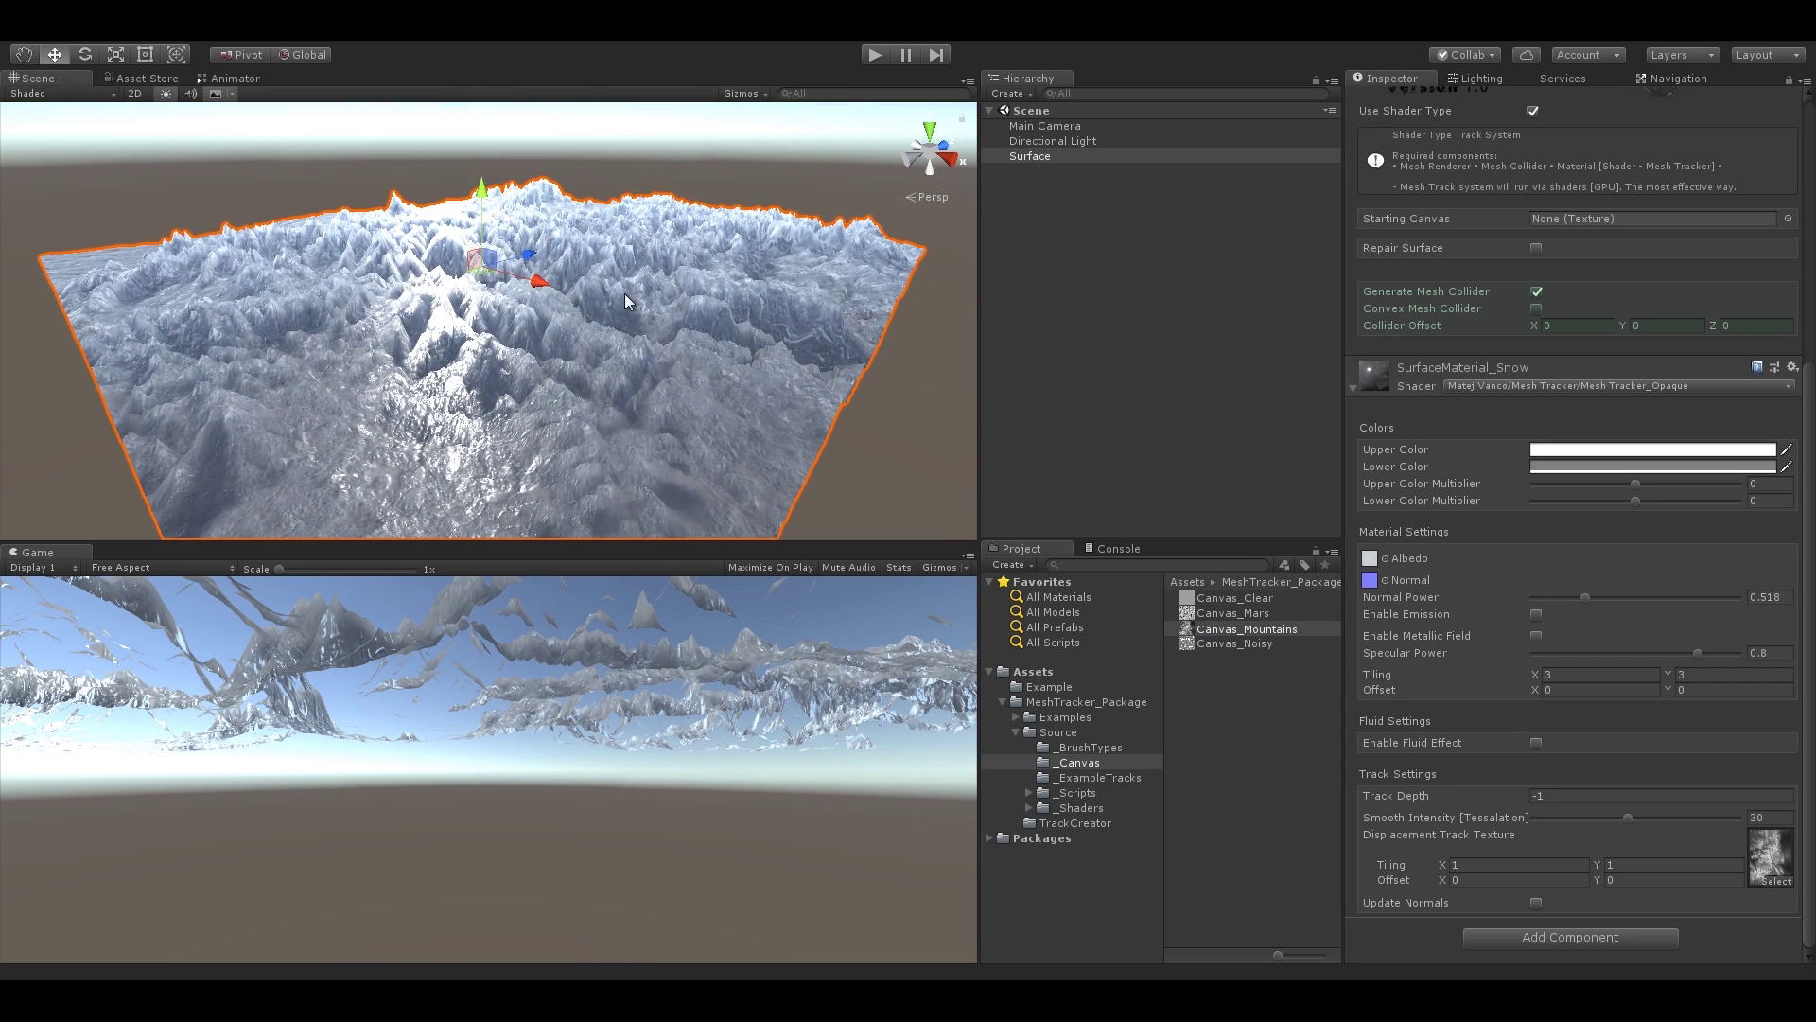
drag(1192, 644, 1767, 856)
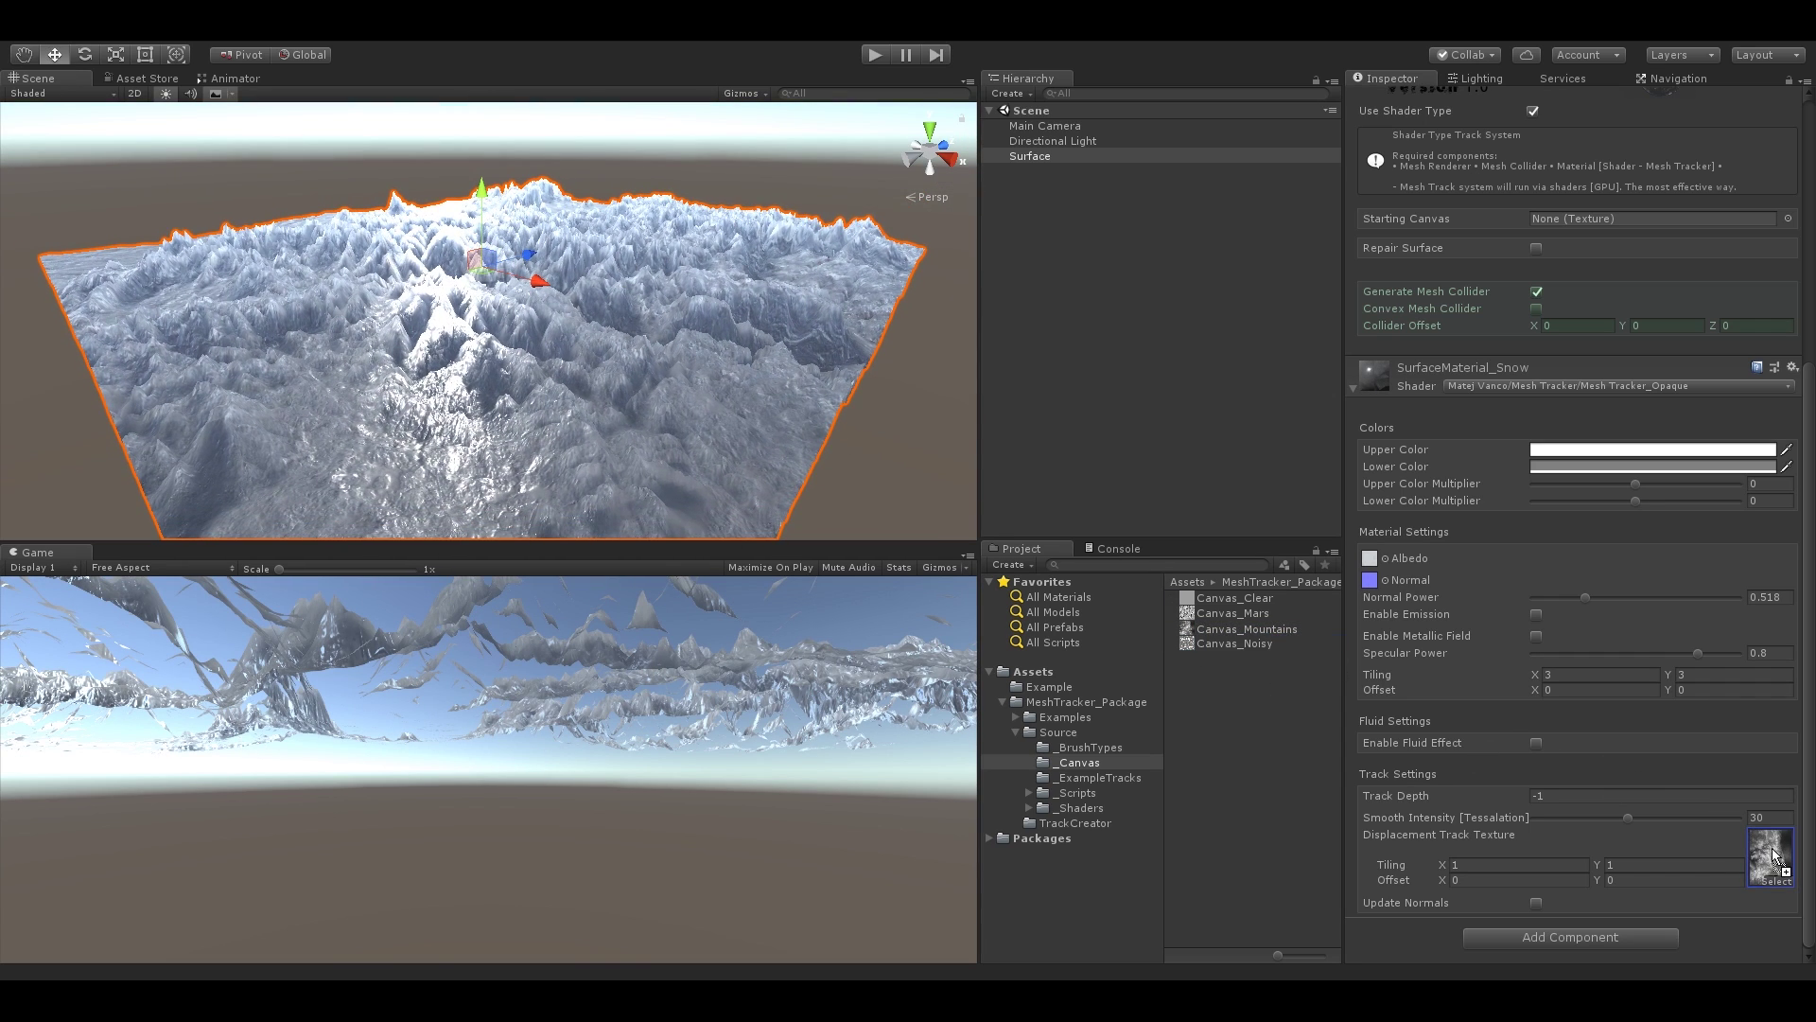
drag(1482, 798, 1506, 798)
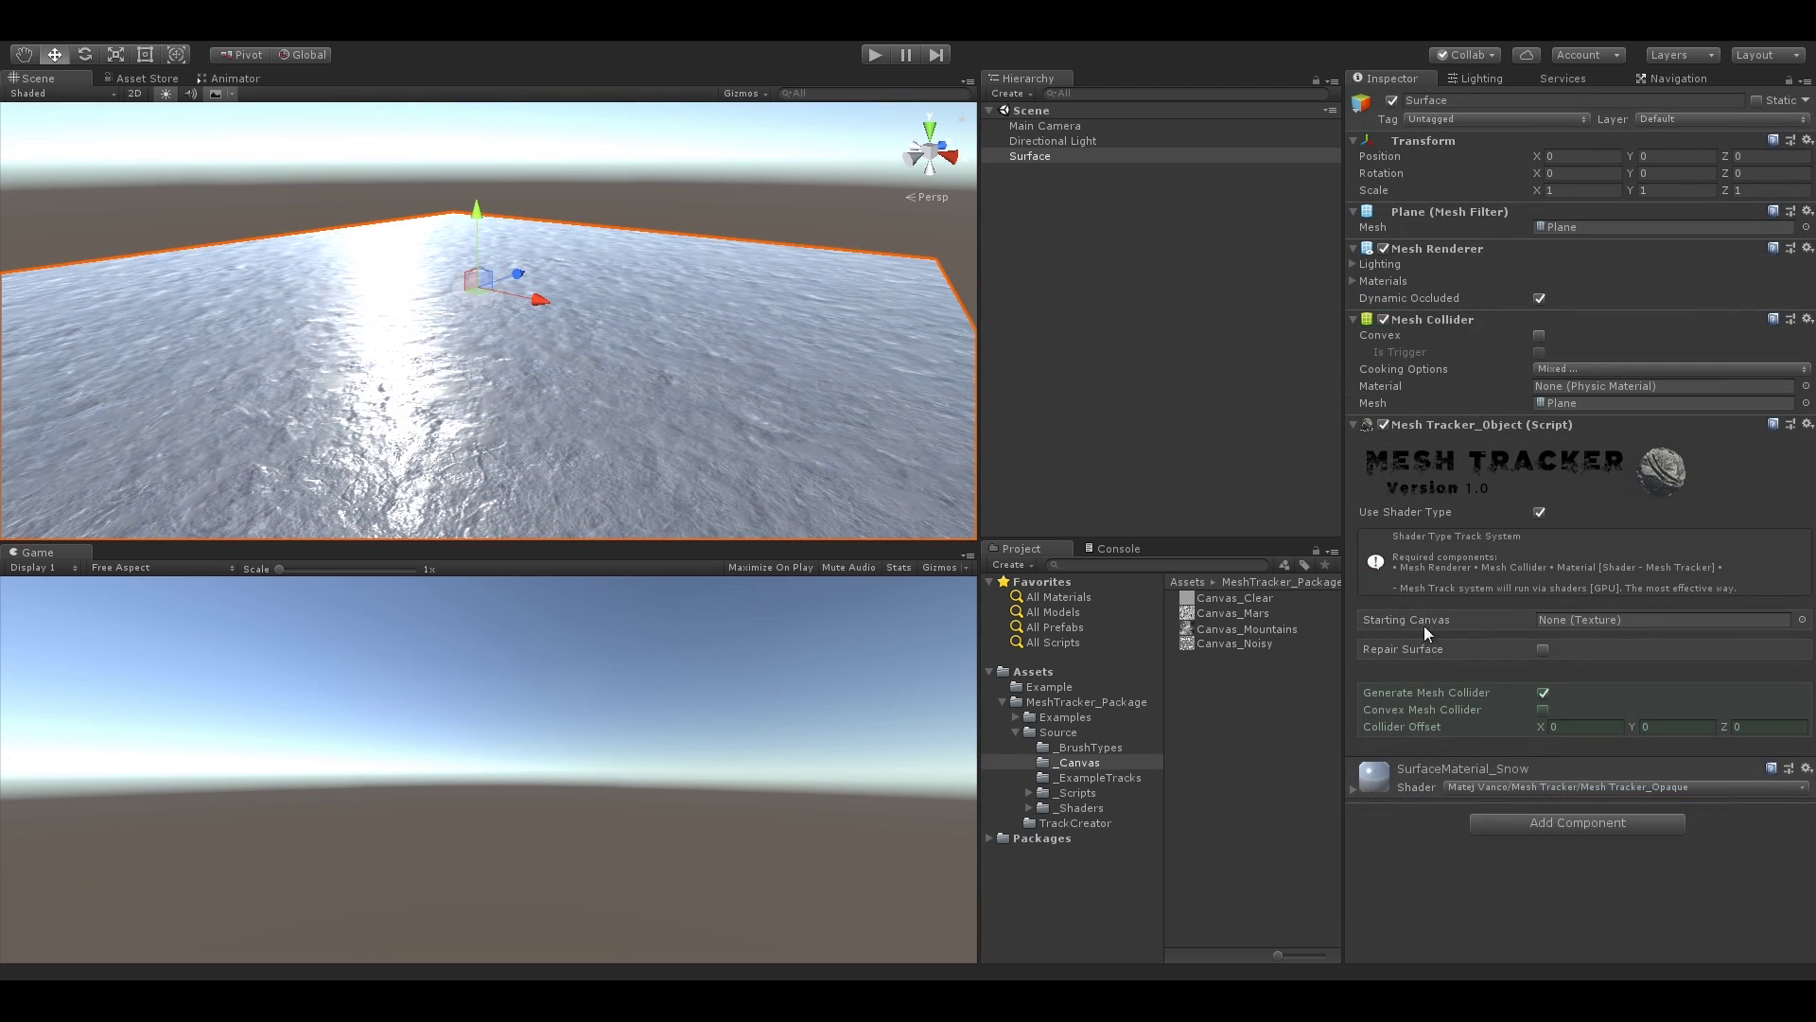
- Assign Canvas_Noisy as the Mesh Tracker Object's Starting Canvas and check the Repair Surface option, leaving it off
drag(1252, 645, 1559, 617)
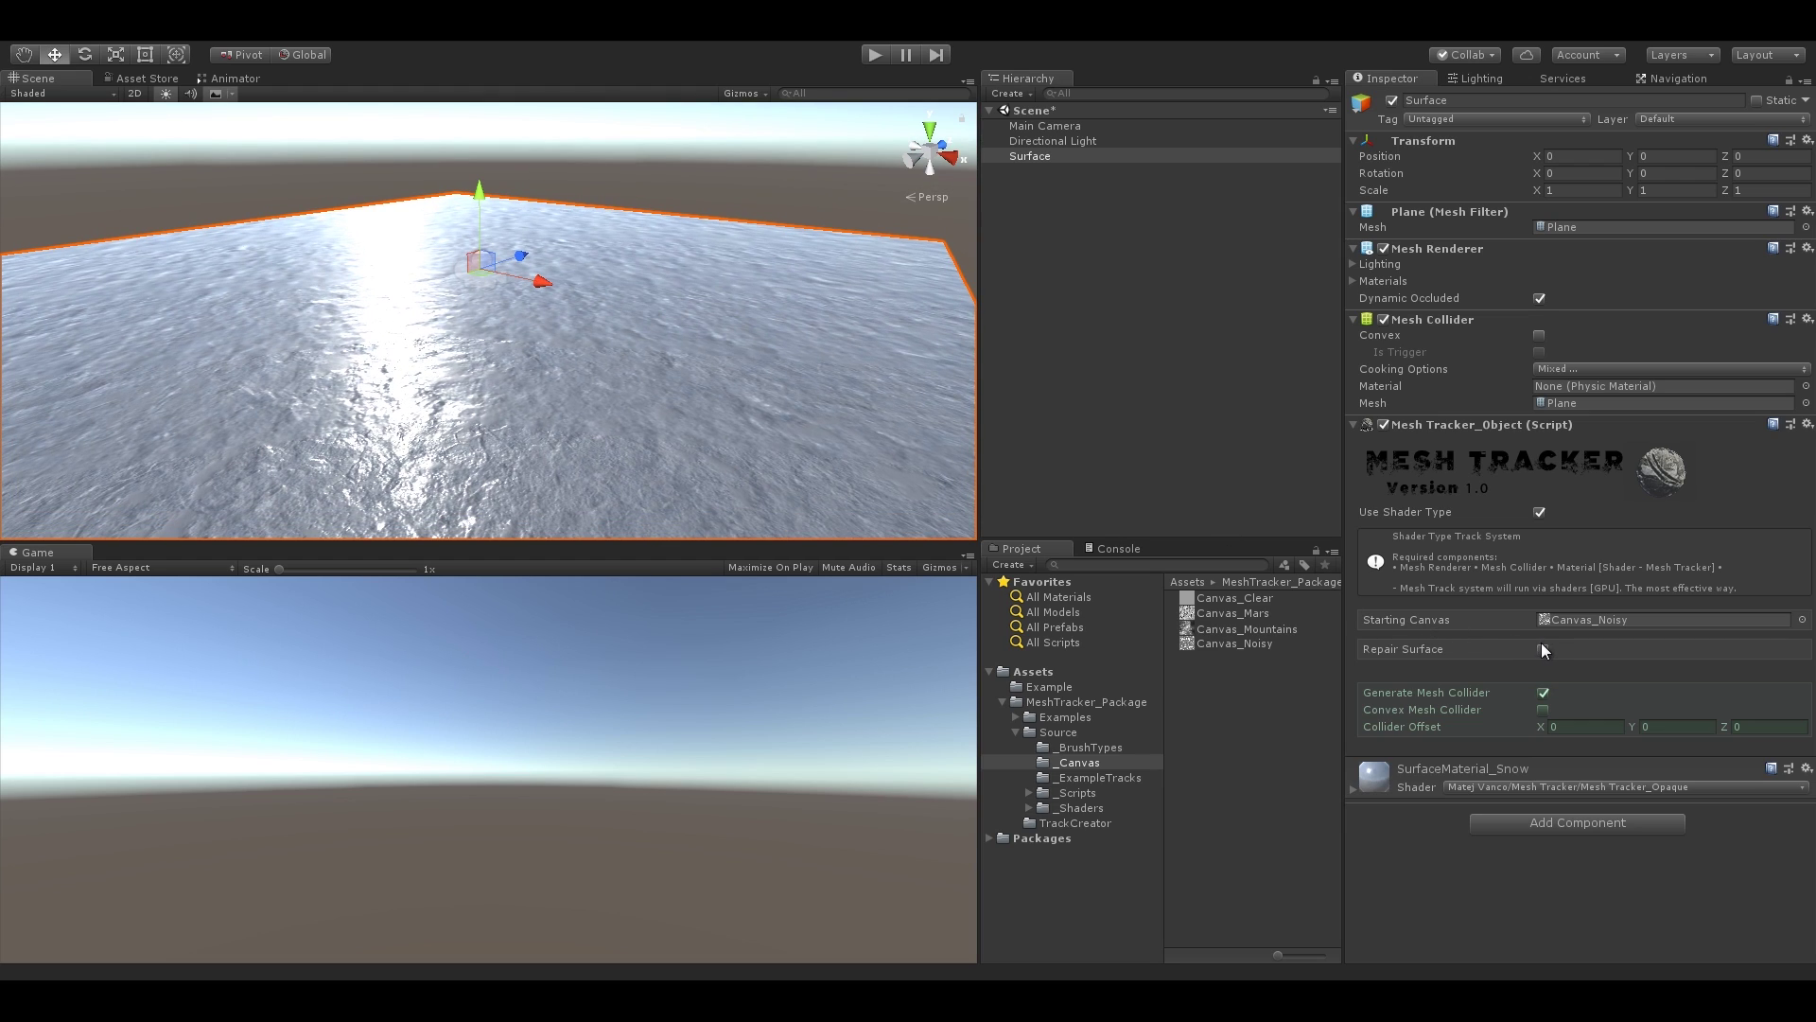
click(1543, 650)
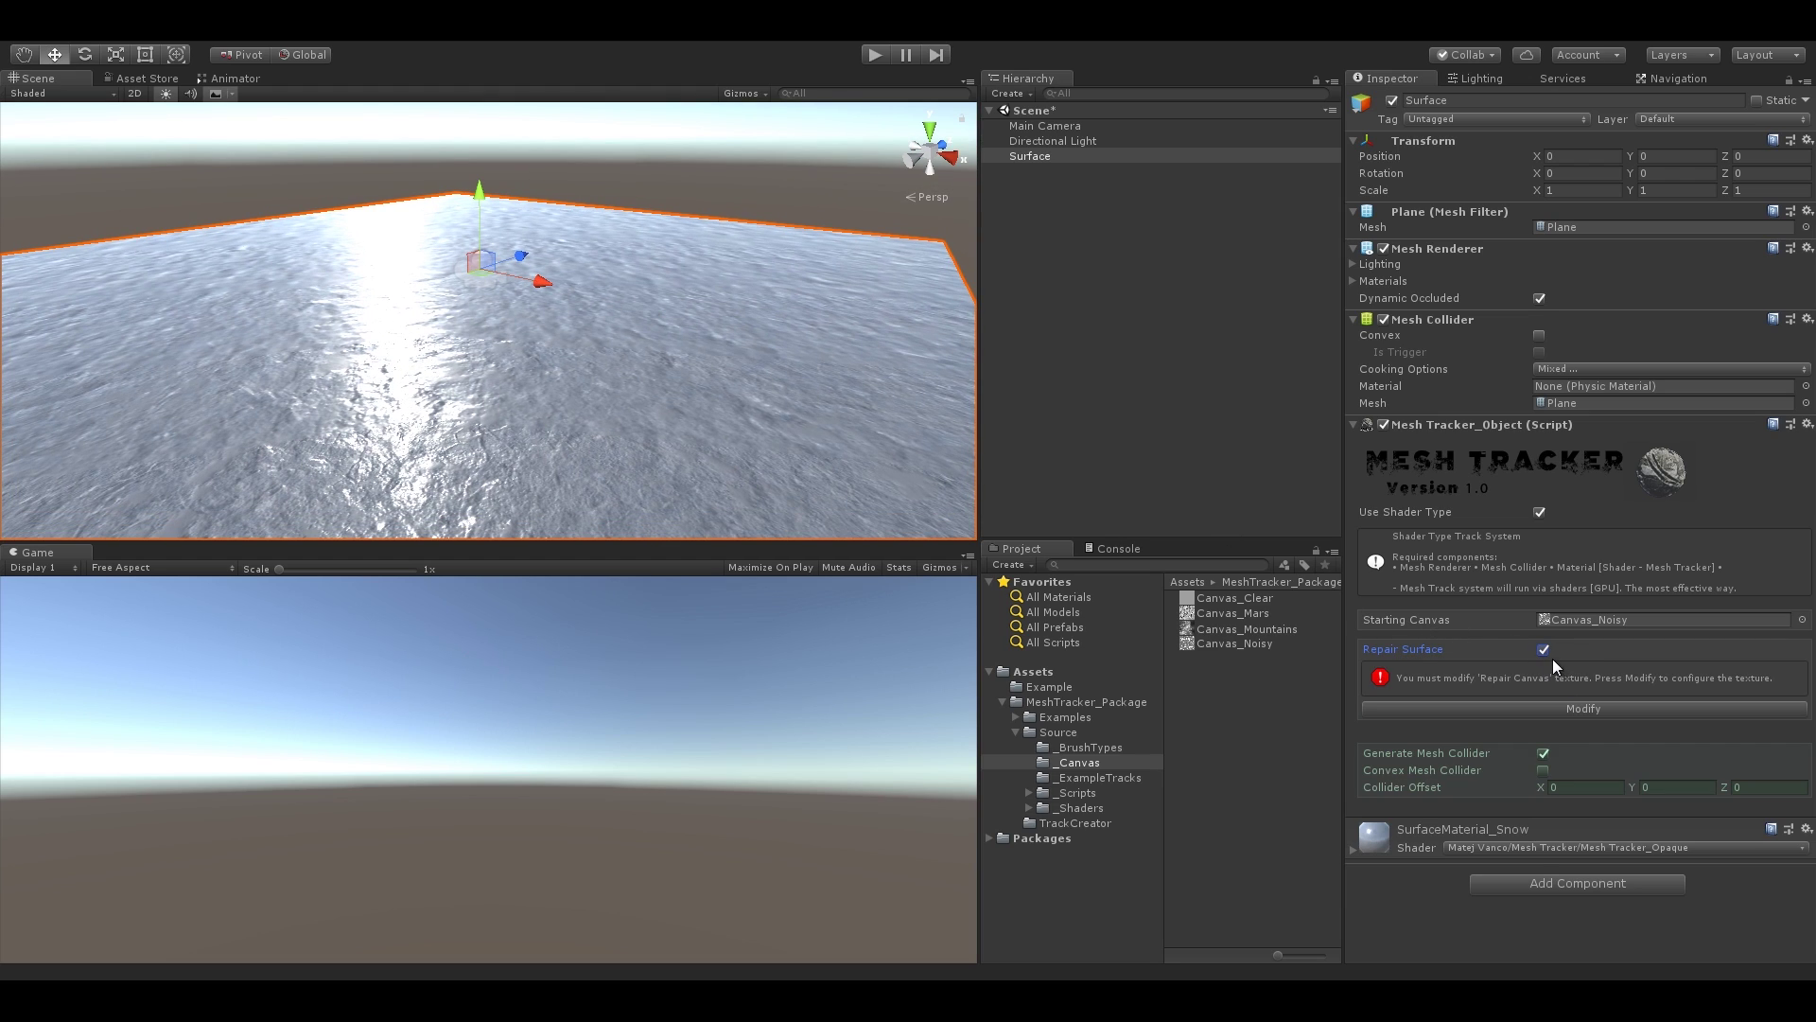
click(1543, 650)
right_drag(702, 403, 622, 325)
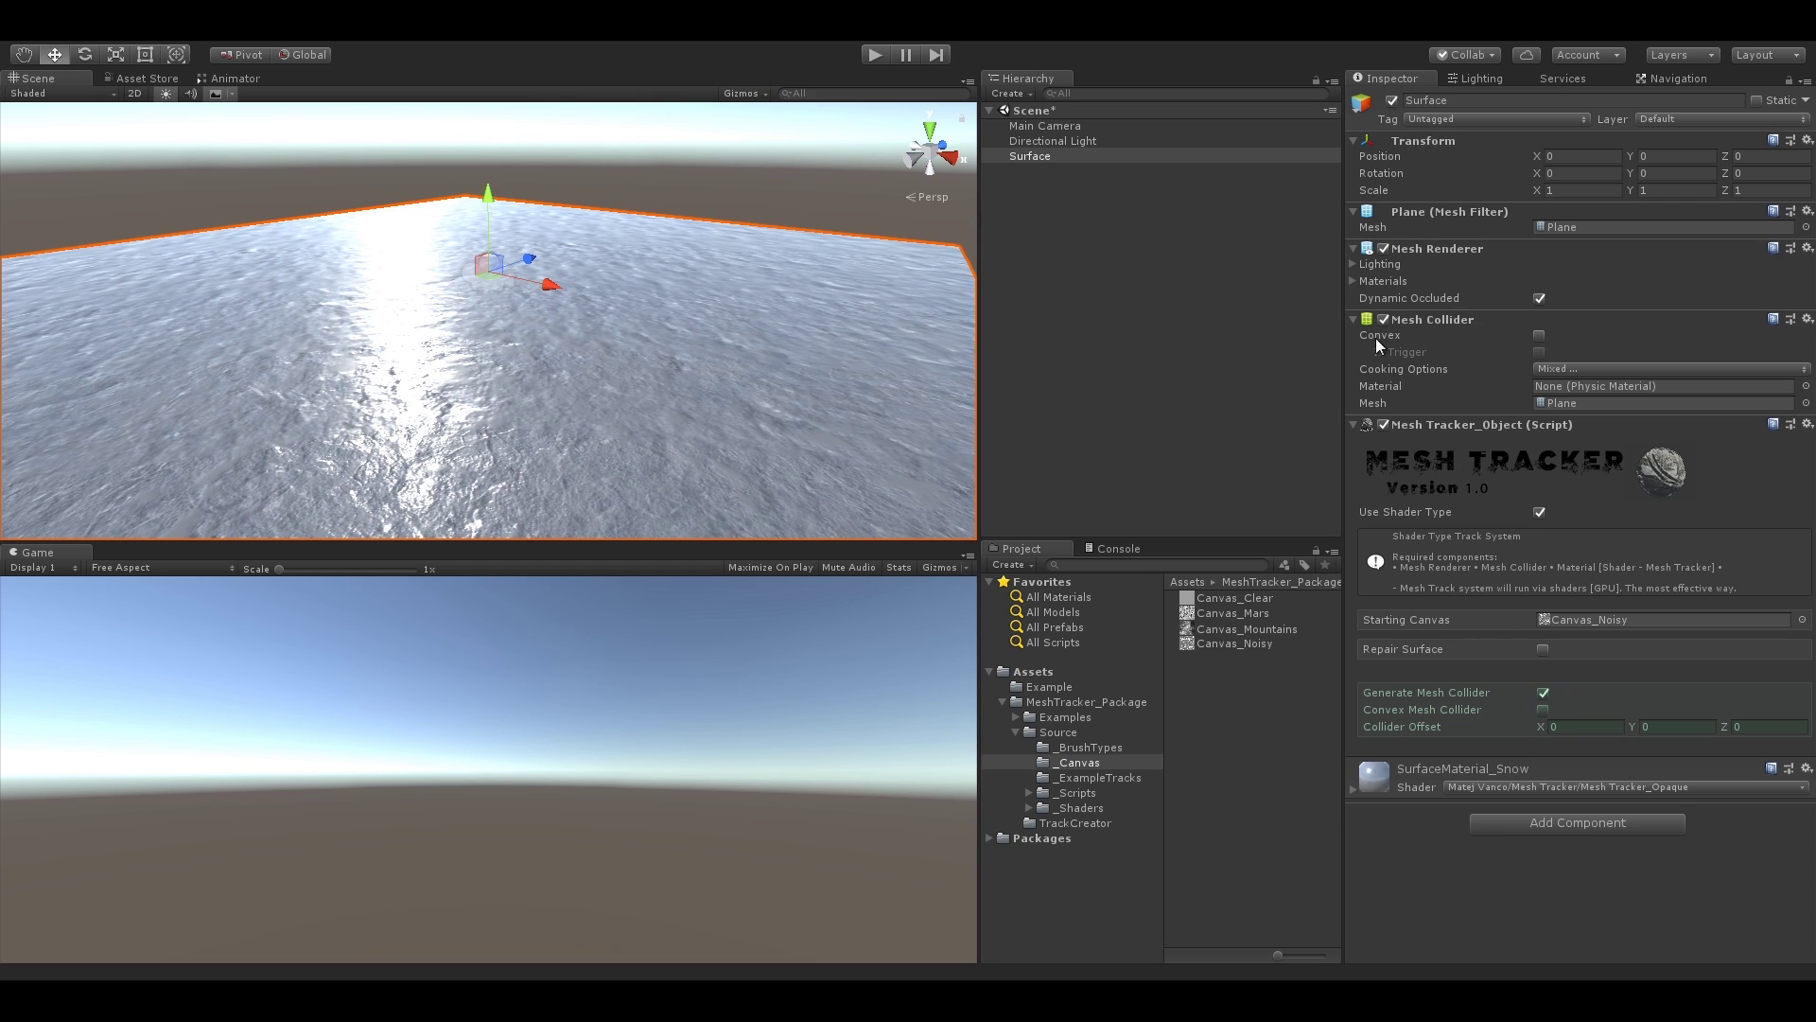
- Try a Collider Offset Y of -0.93 with a test move of the Surface plane, and reset the offset to 0
click(1627, 724)
right_drag(768, 458, 752, 344)
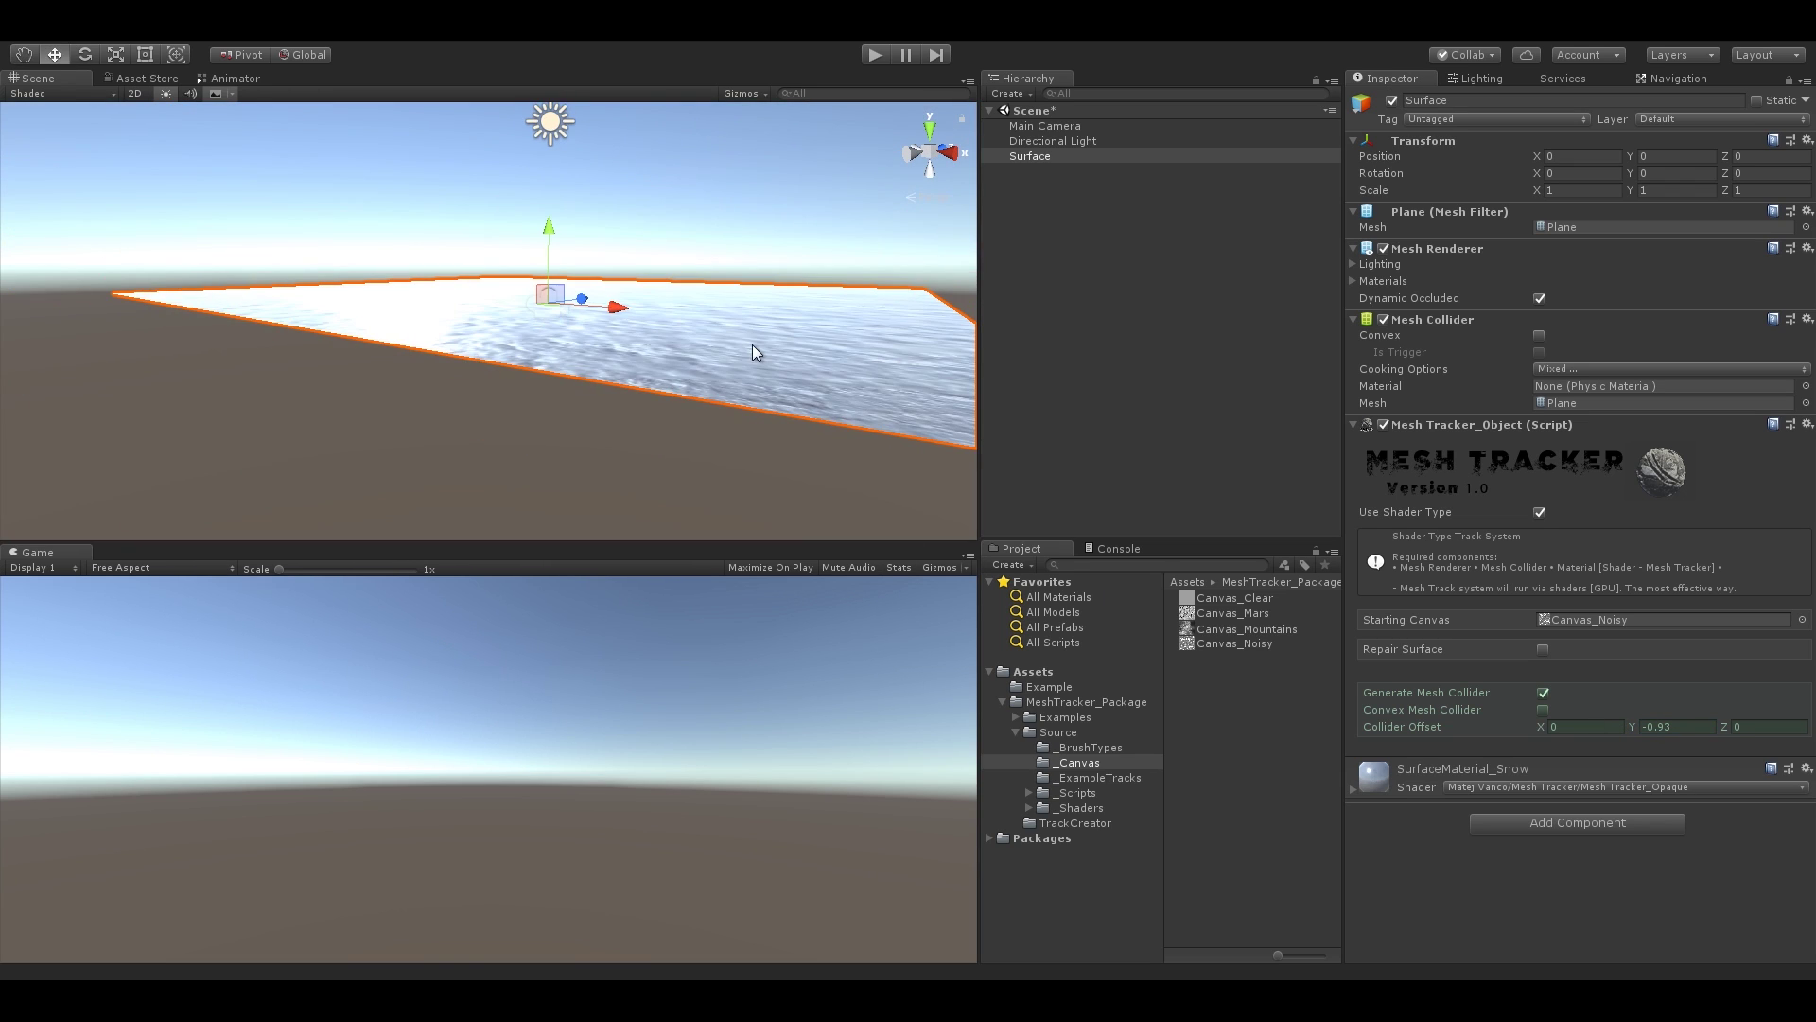
drag(560, 229, 560, 265)
key(ctrl+z)
alt+drag(824, 337, 825, 456)
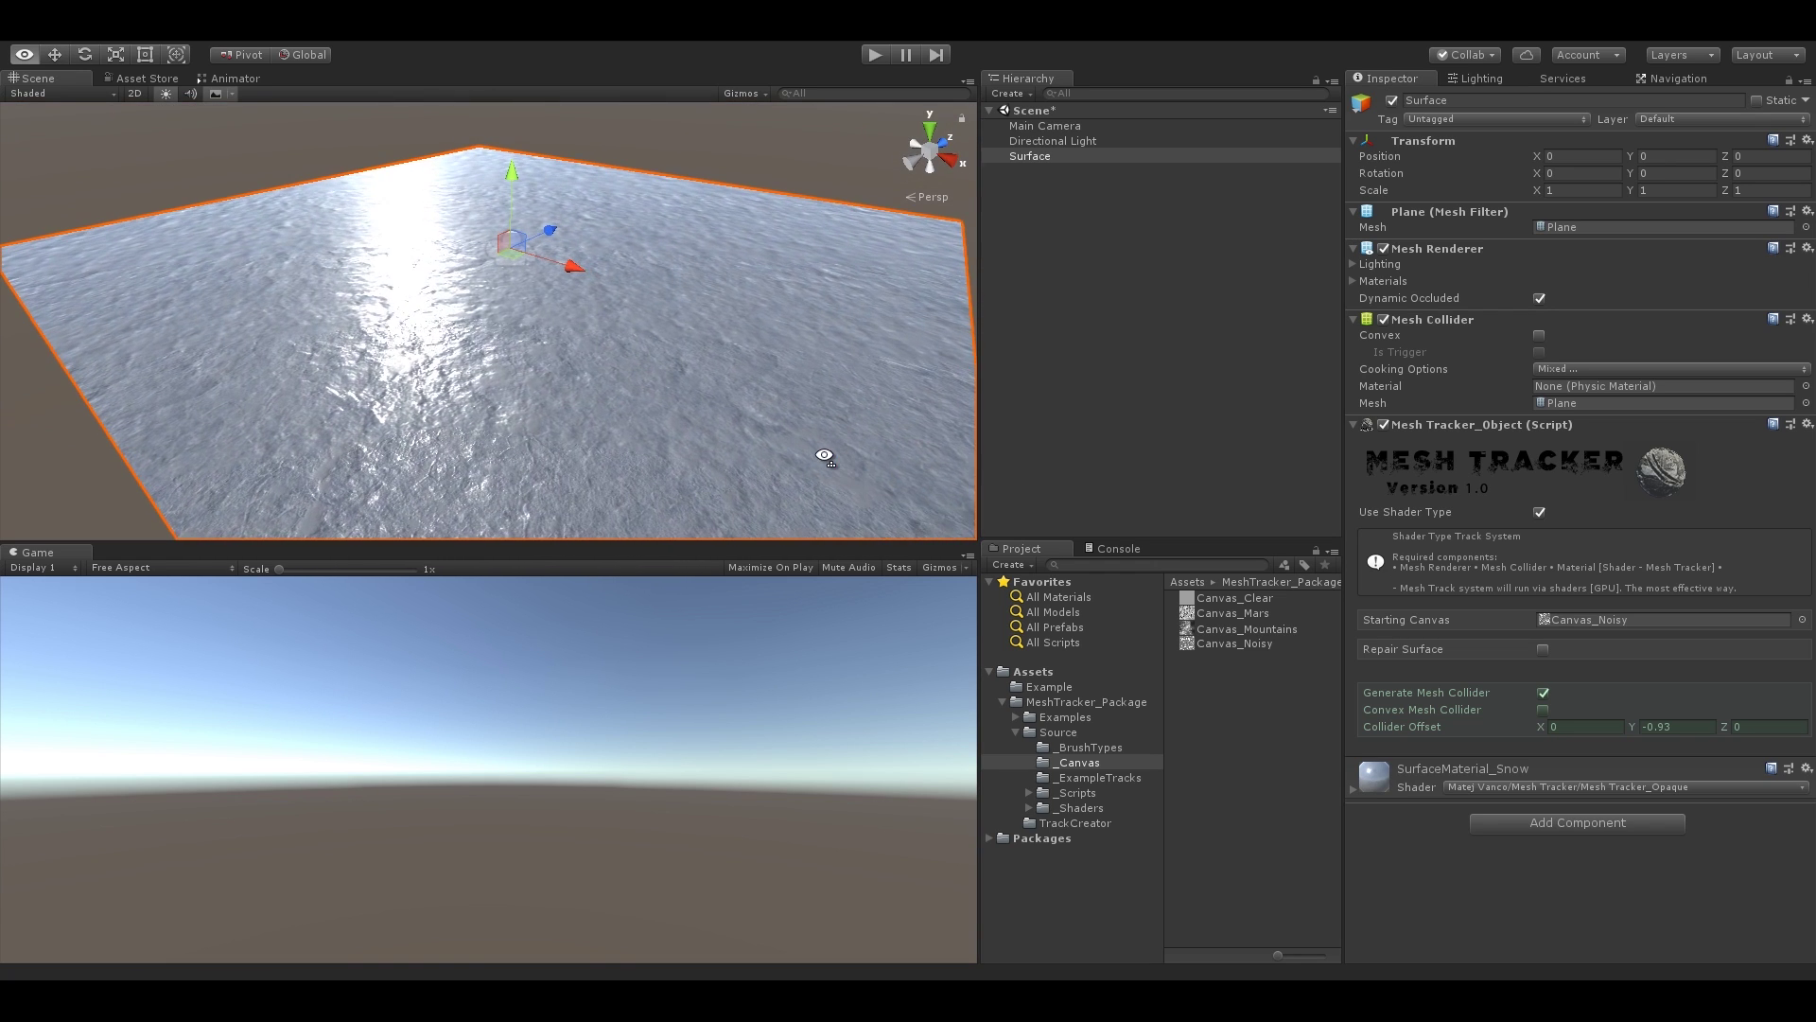
click(1695, 730)
text(0)
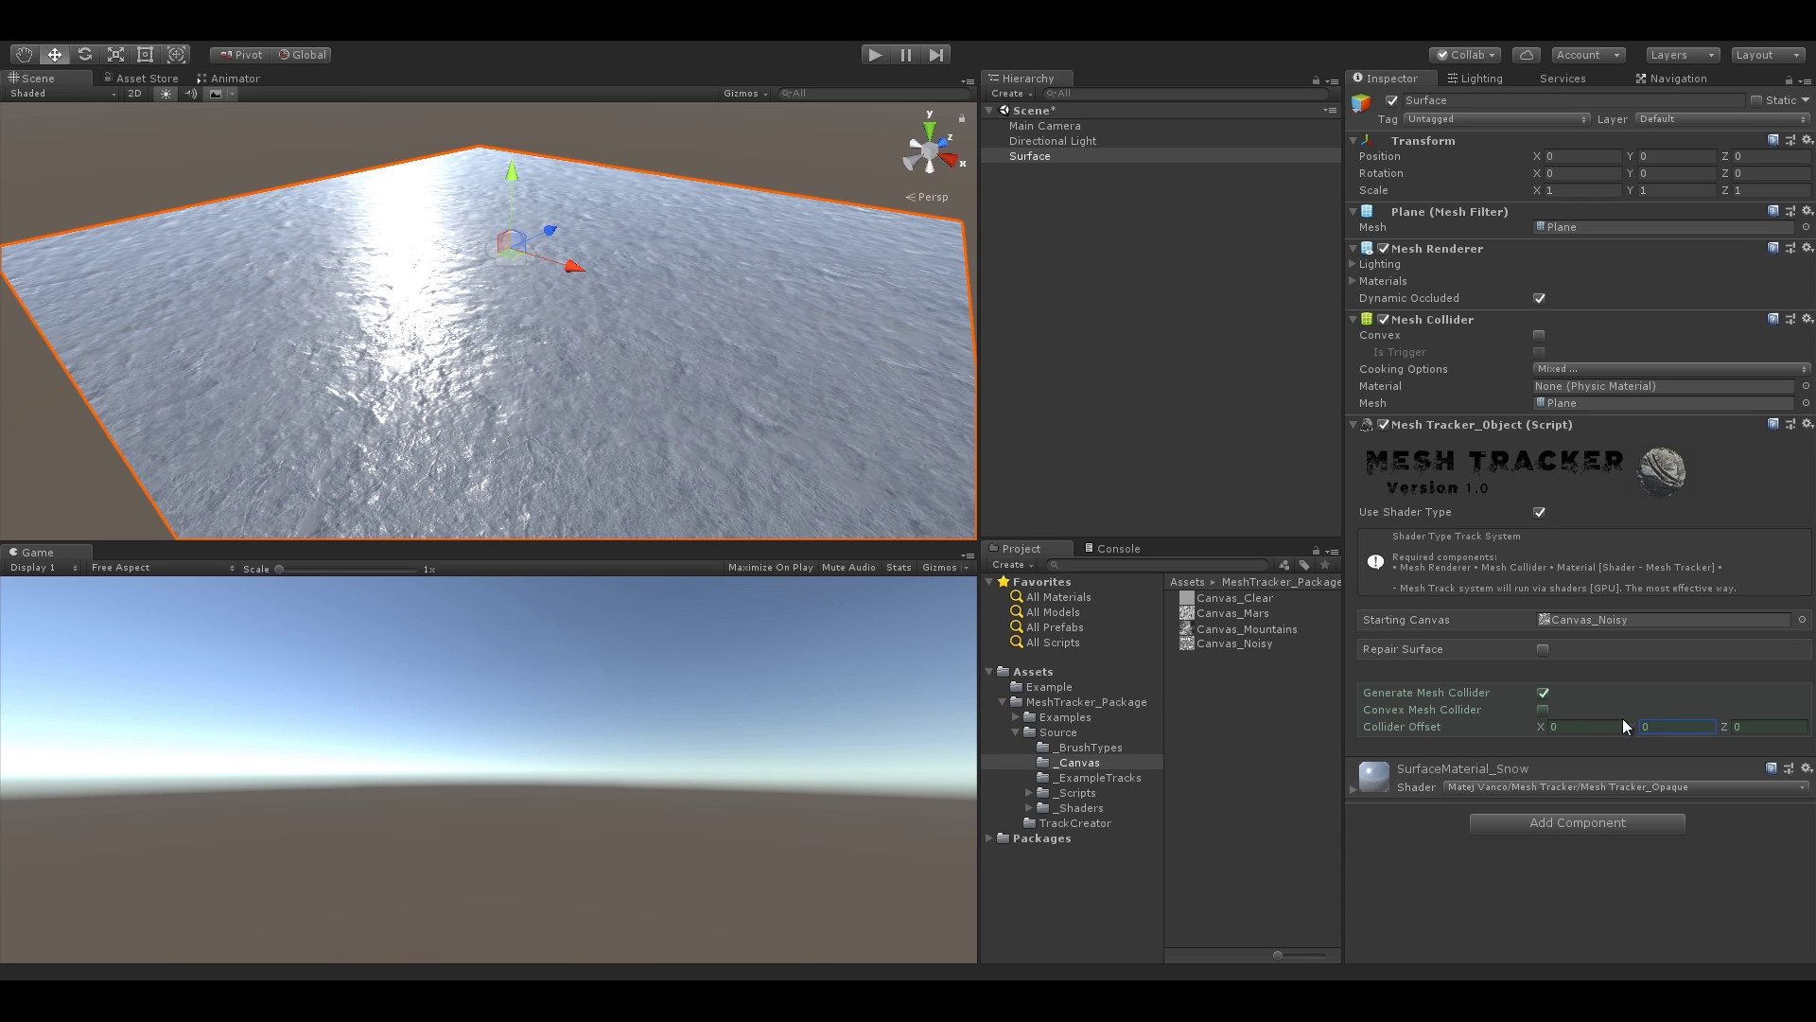
key(Return)
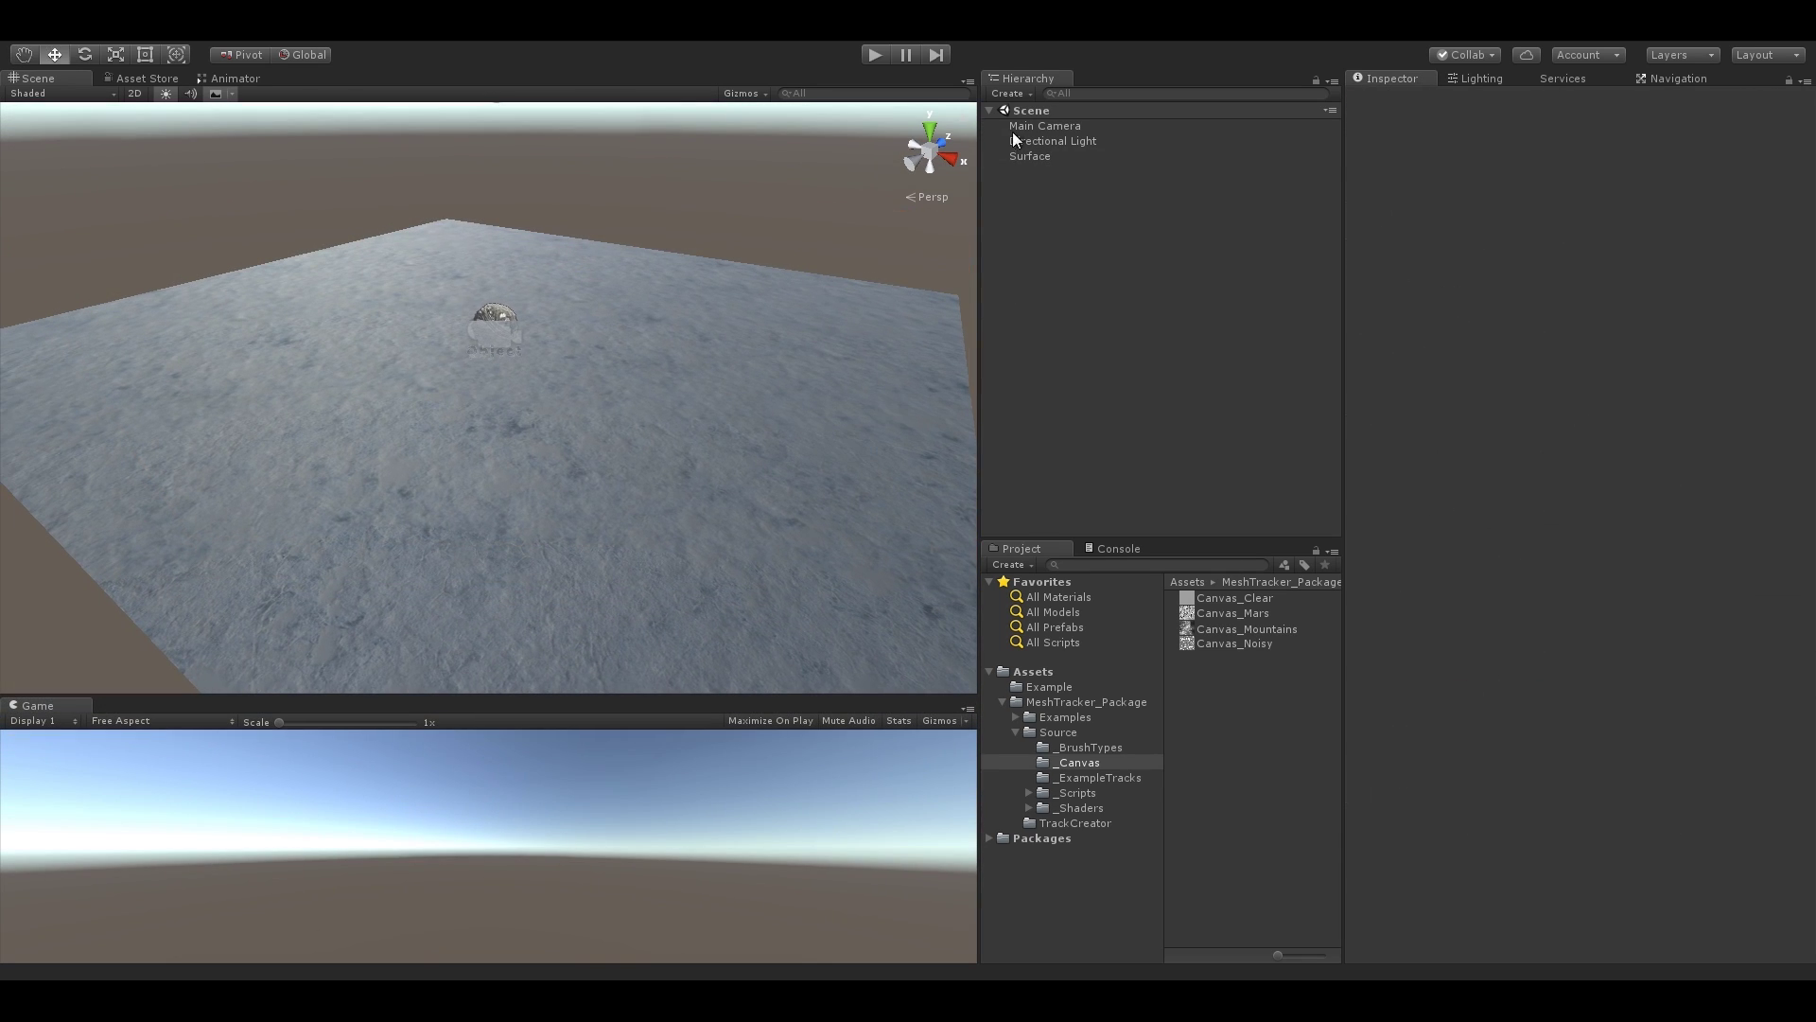
- Add a 3D sphere object to the scene
click(1011, 93)
mouse_move(1057, 159)
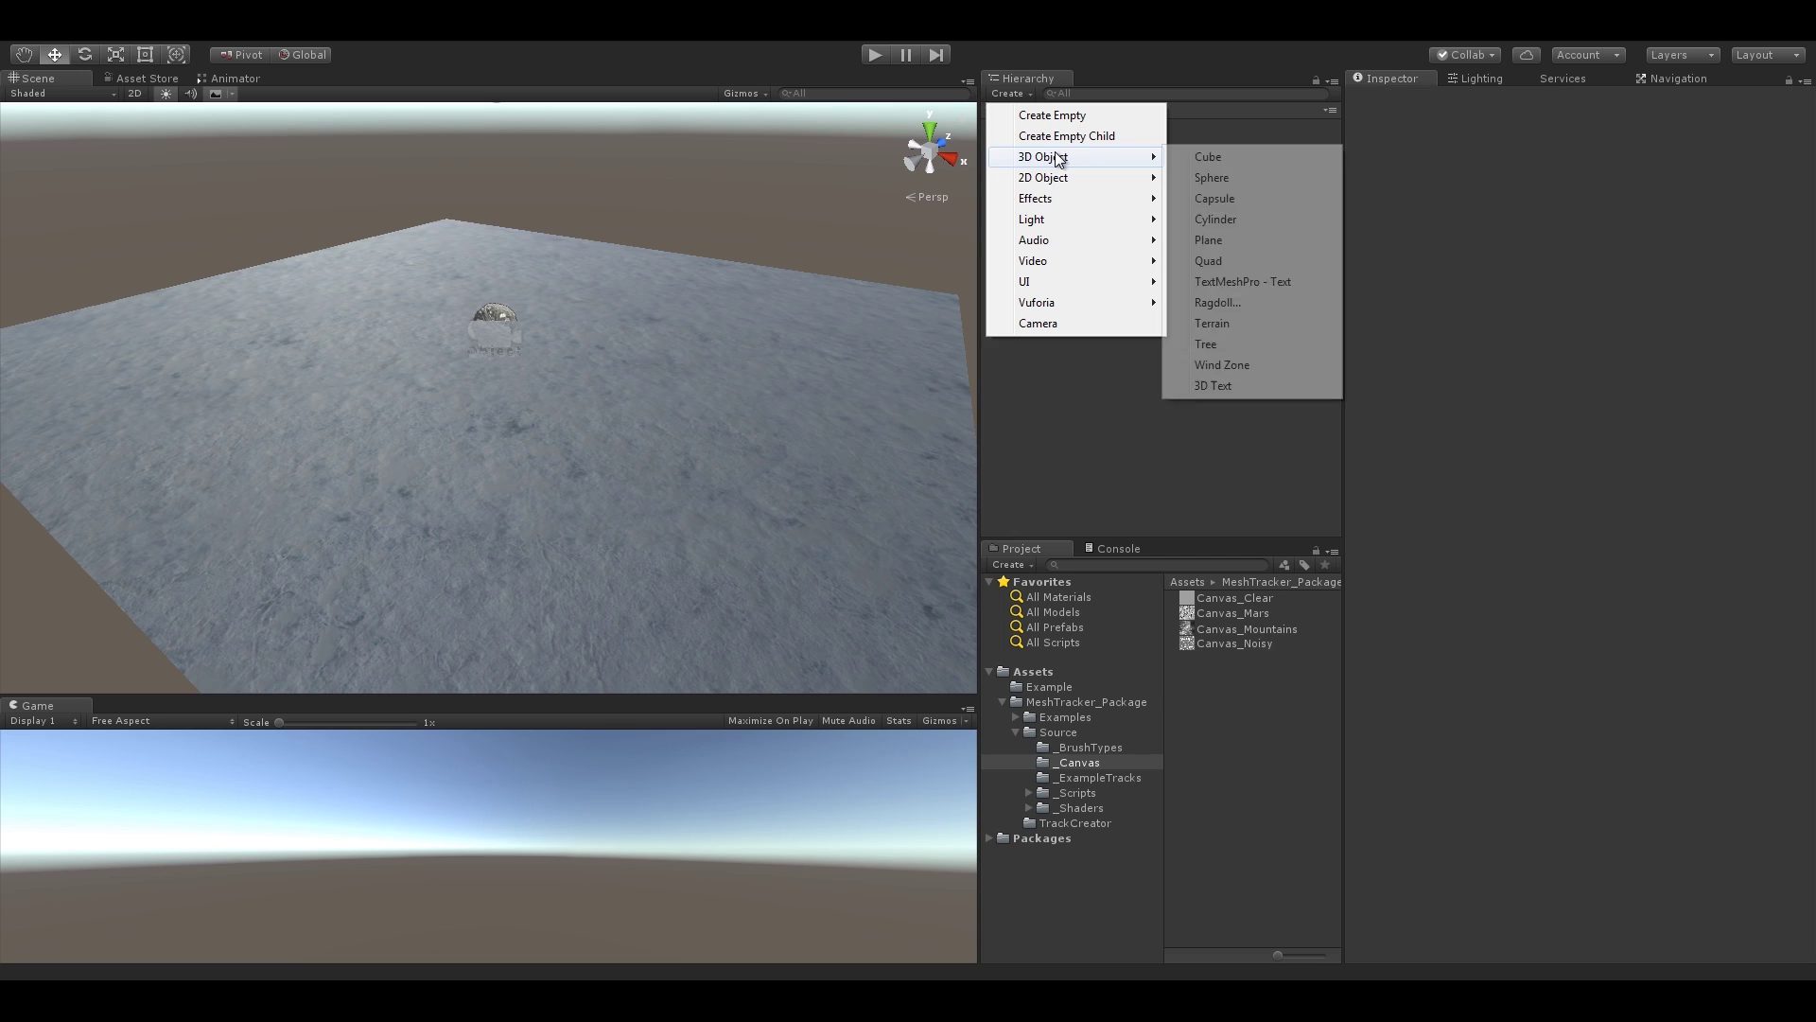
click(870, 436)
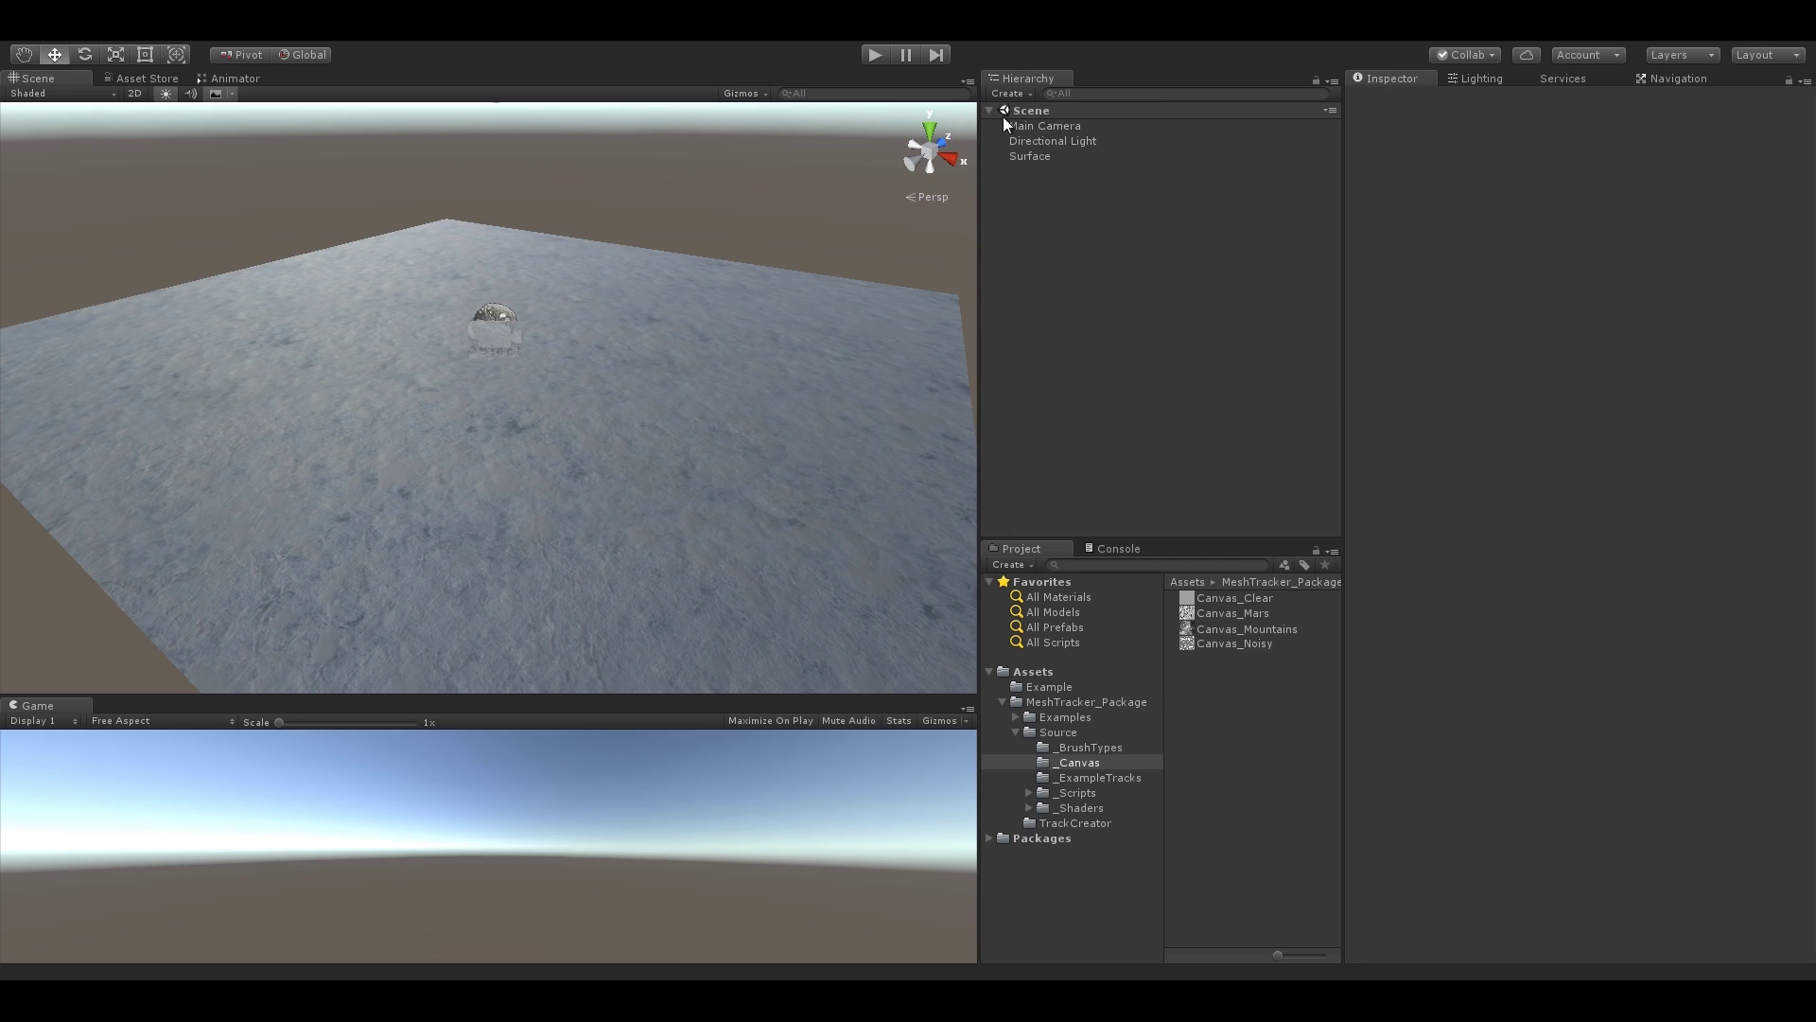
click(1011, 92)
mouse_move(1074, 161)
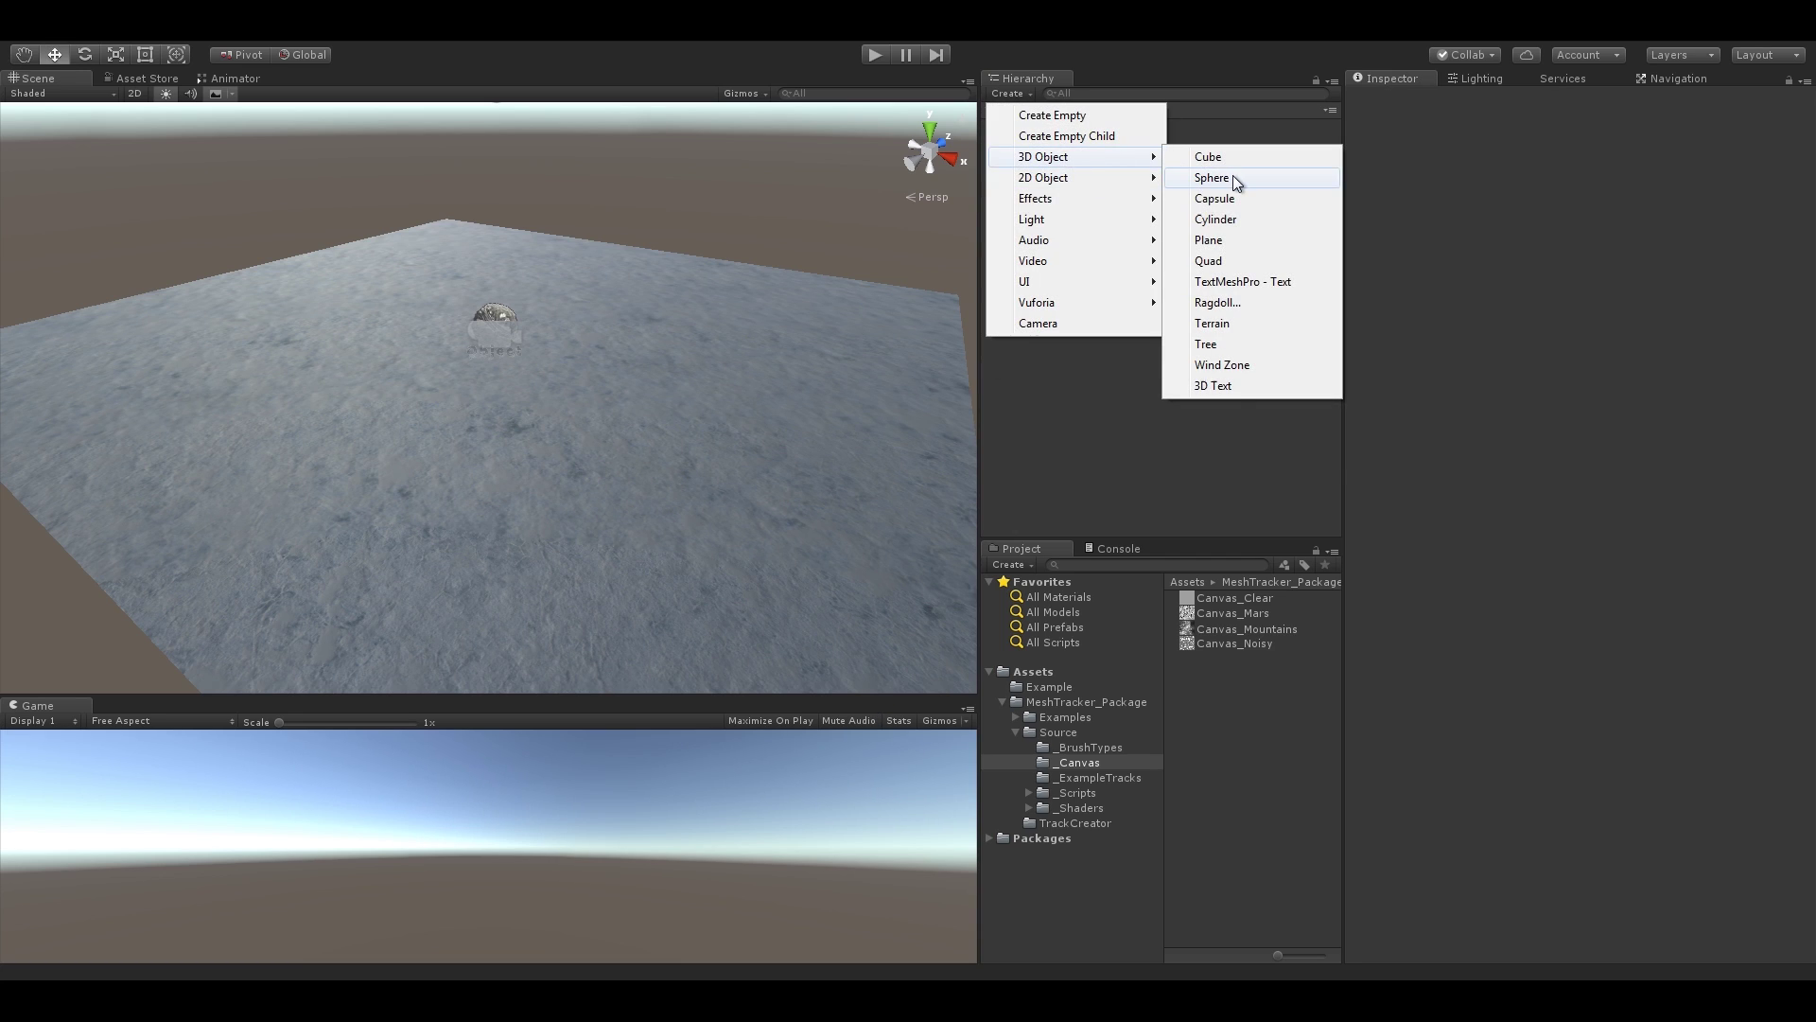
click(1233, 174)
- Set the sphere's position to X 0, Y 0, Z 0
click(1571, 156)
text(0)
key(Tab)
text(0)
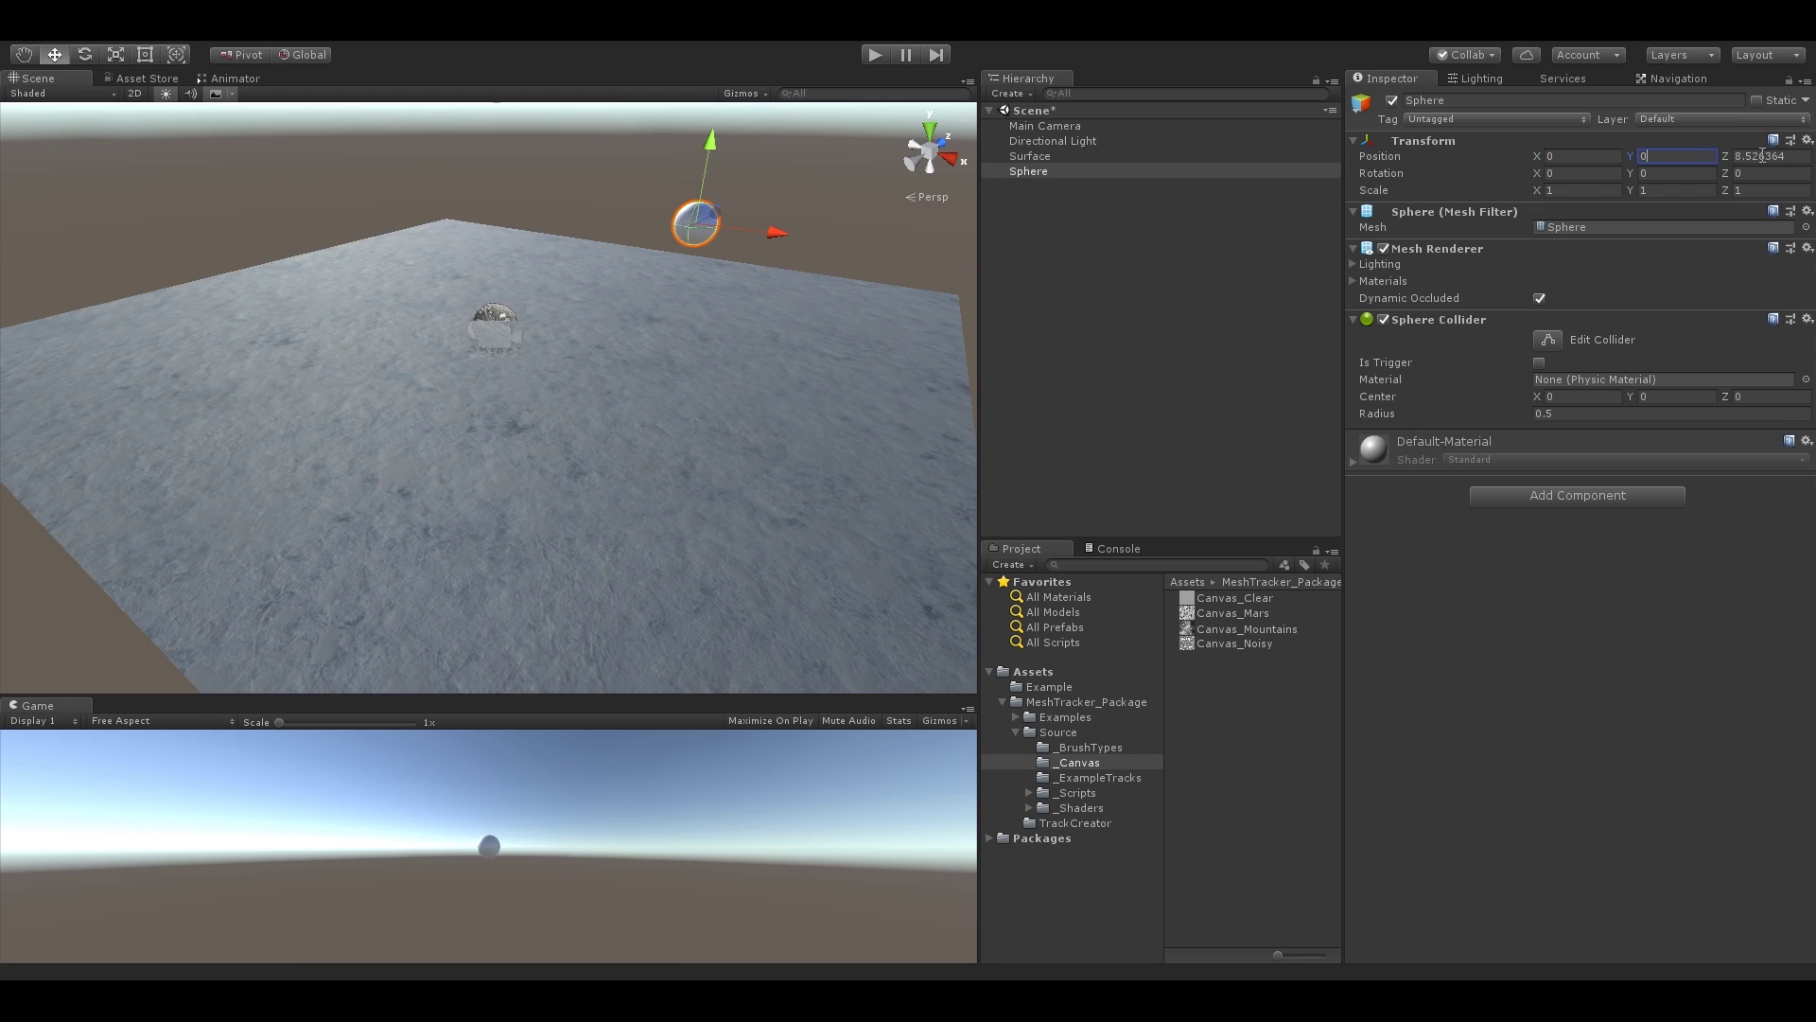
key(Tab)
text(0)
key(Return)
- Raise the sphere above the snow surface to a Y position of about 1.64
key(f)
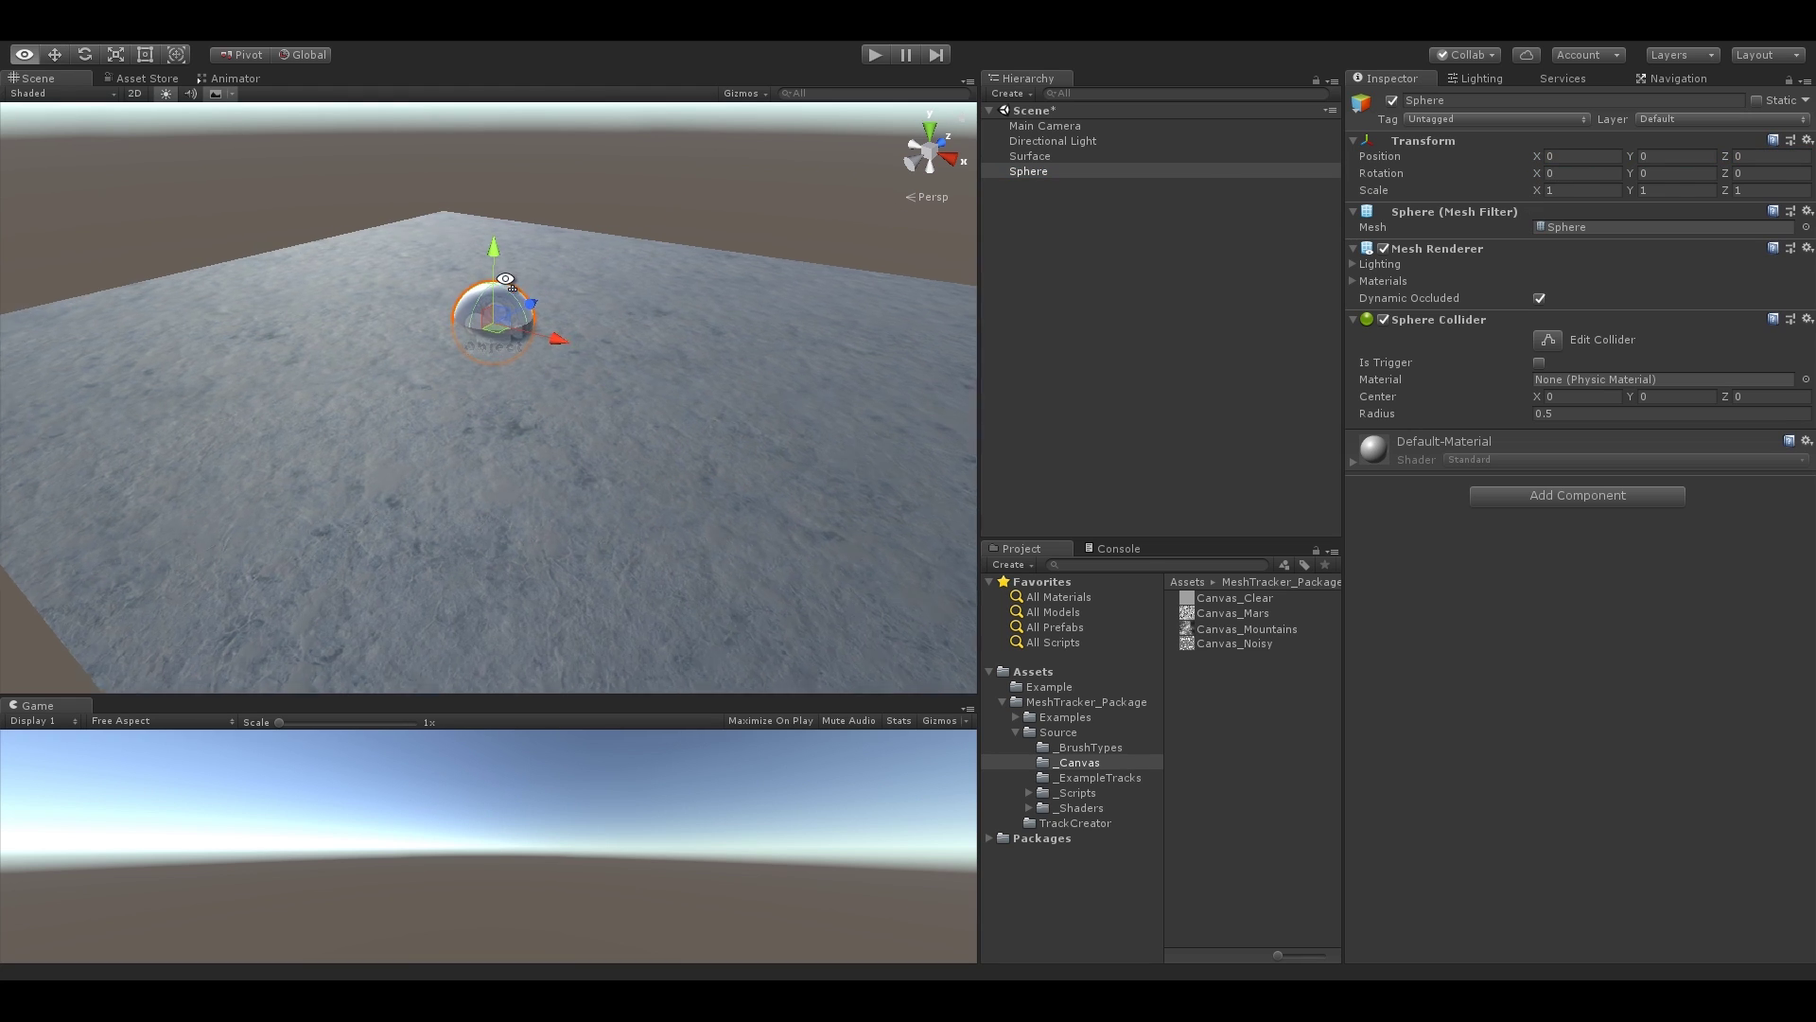
drag(502, 258, 490, 154)
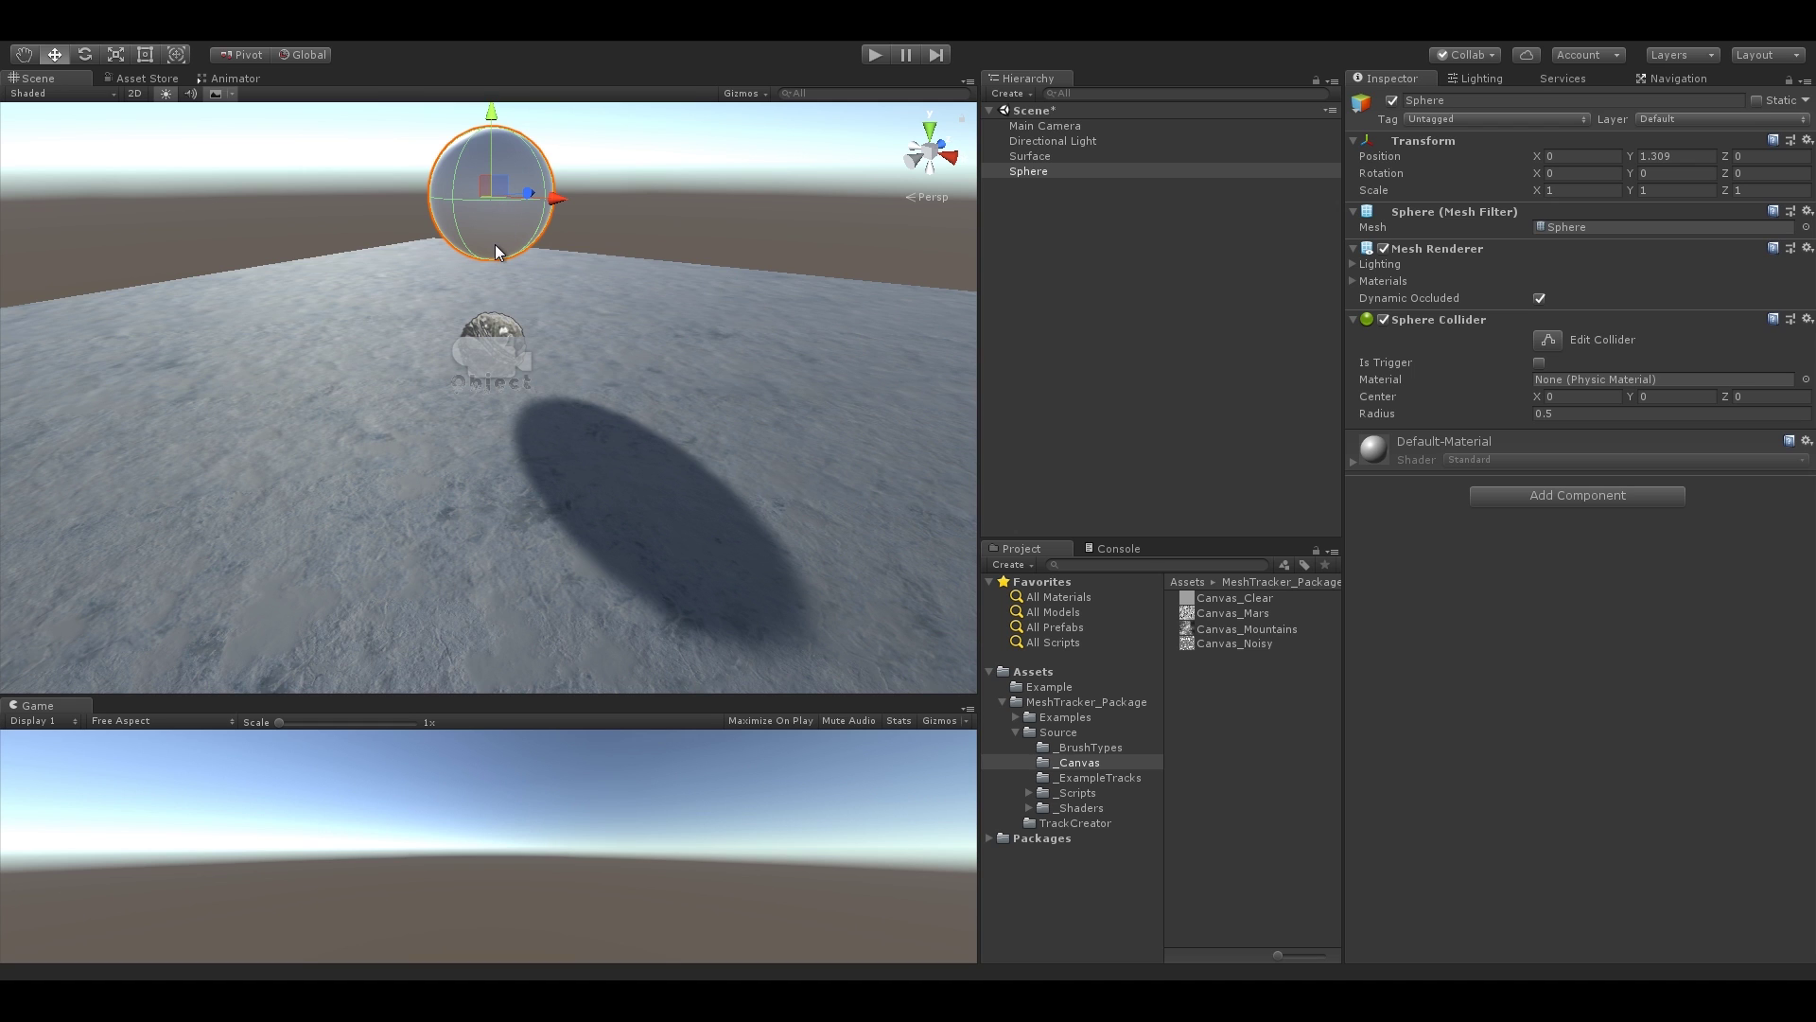
key(alt)
alt+drag(495, 244, 467, 188)
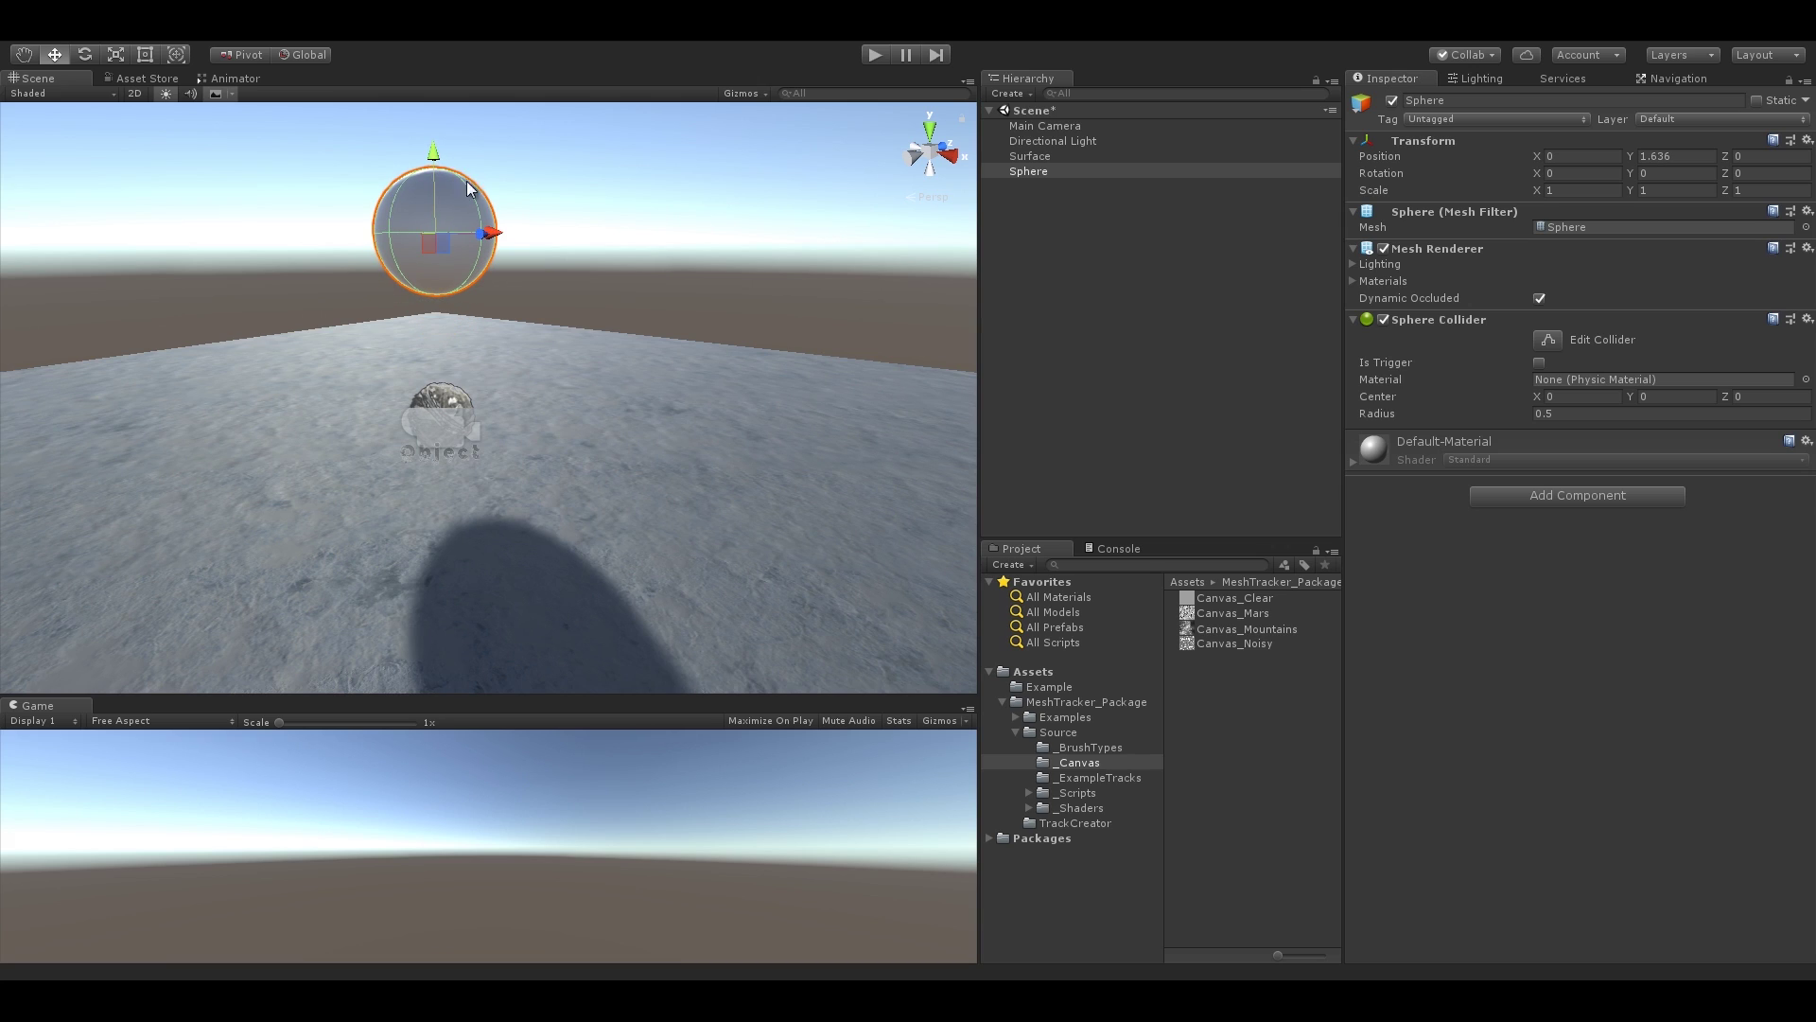
- Add the Mesh Tracker Track component to the sphere
click(1557, 494)
text(trac)
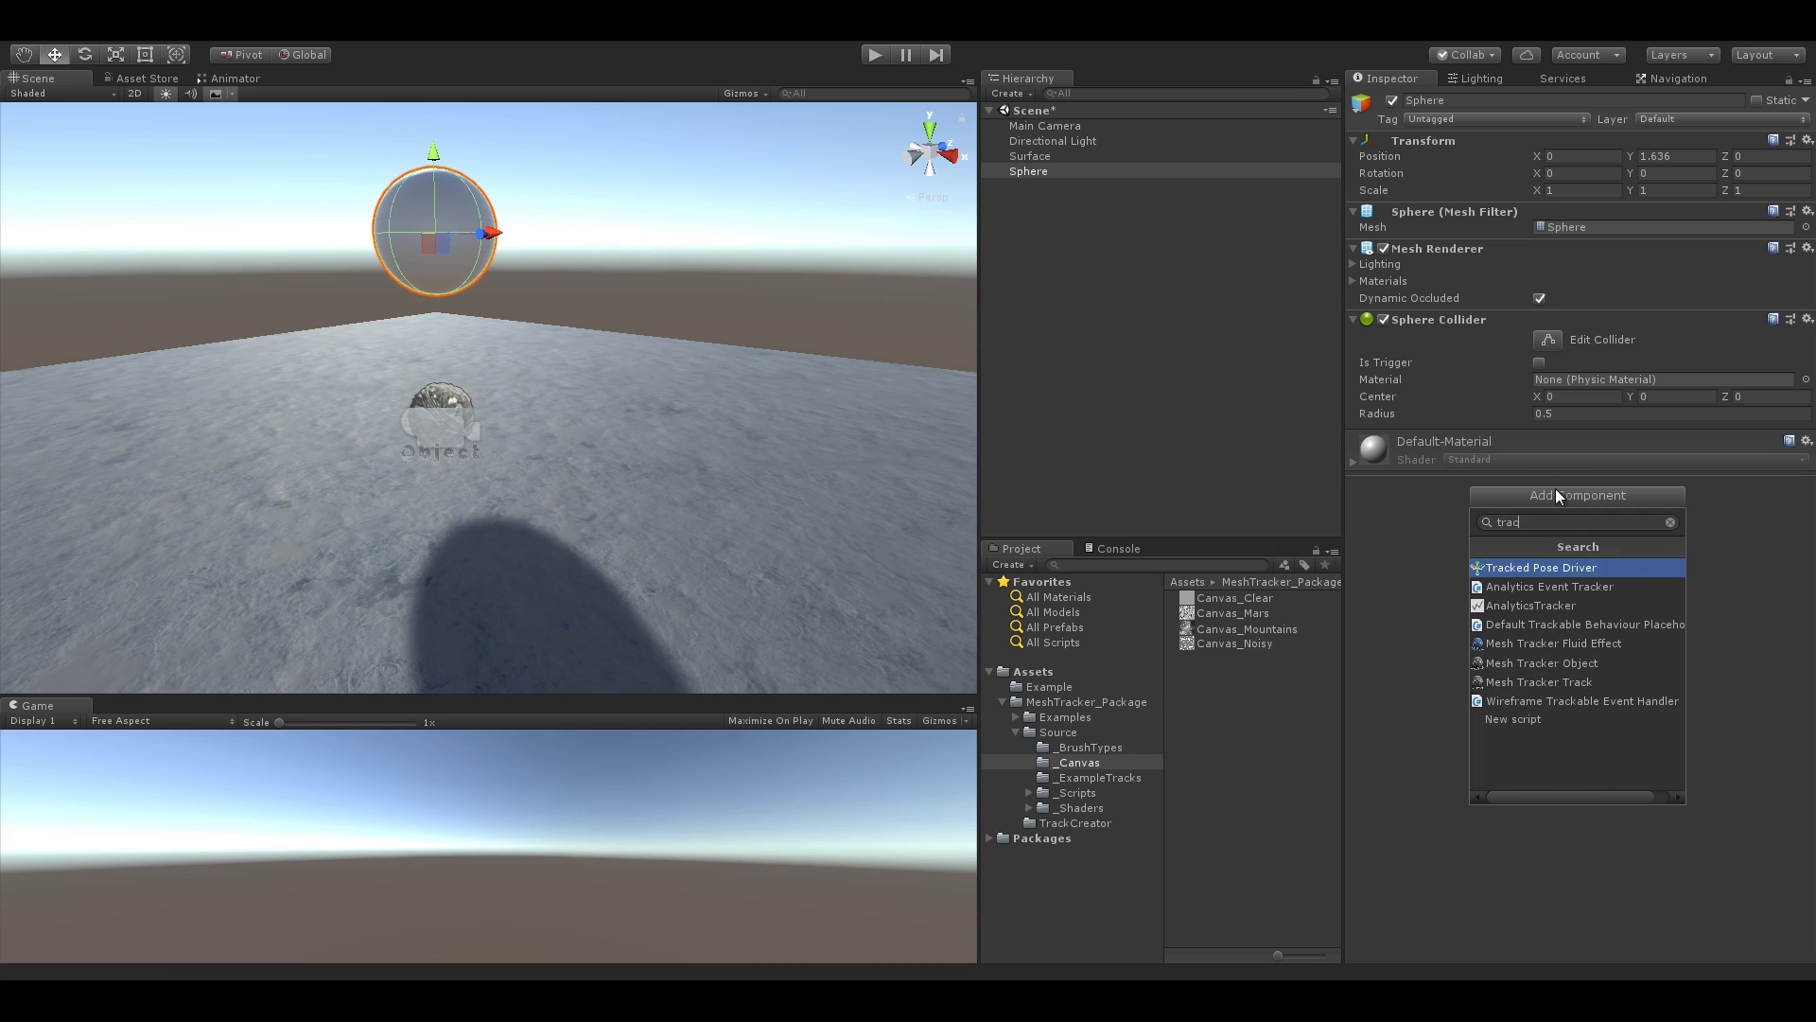
click(1576, 679)
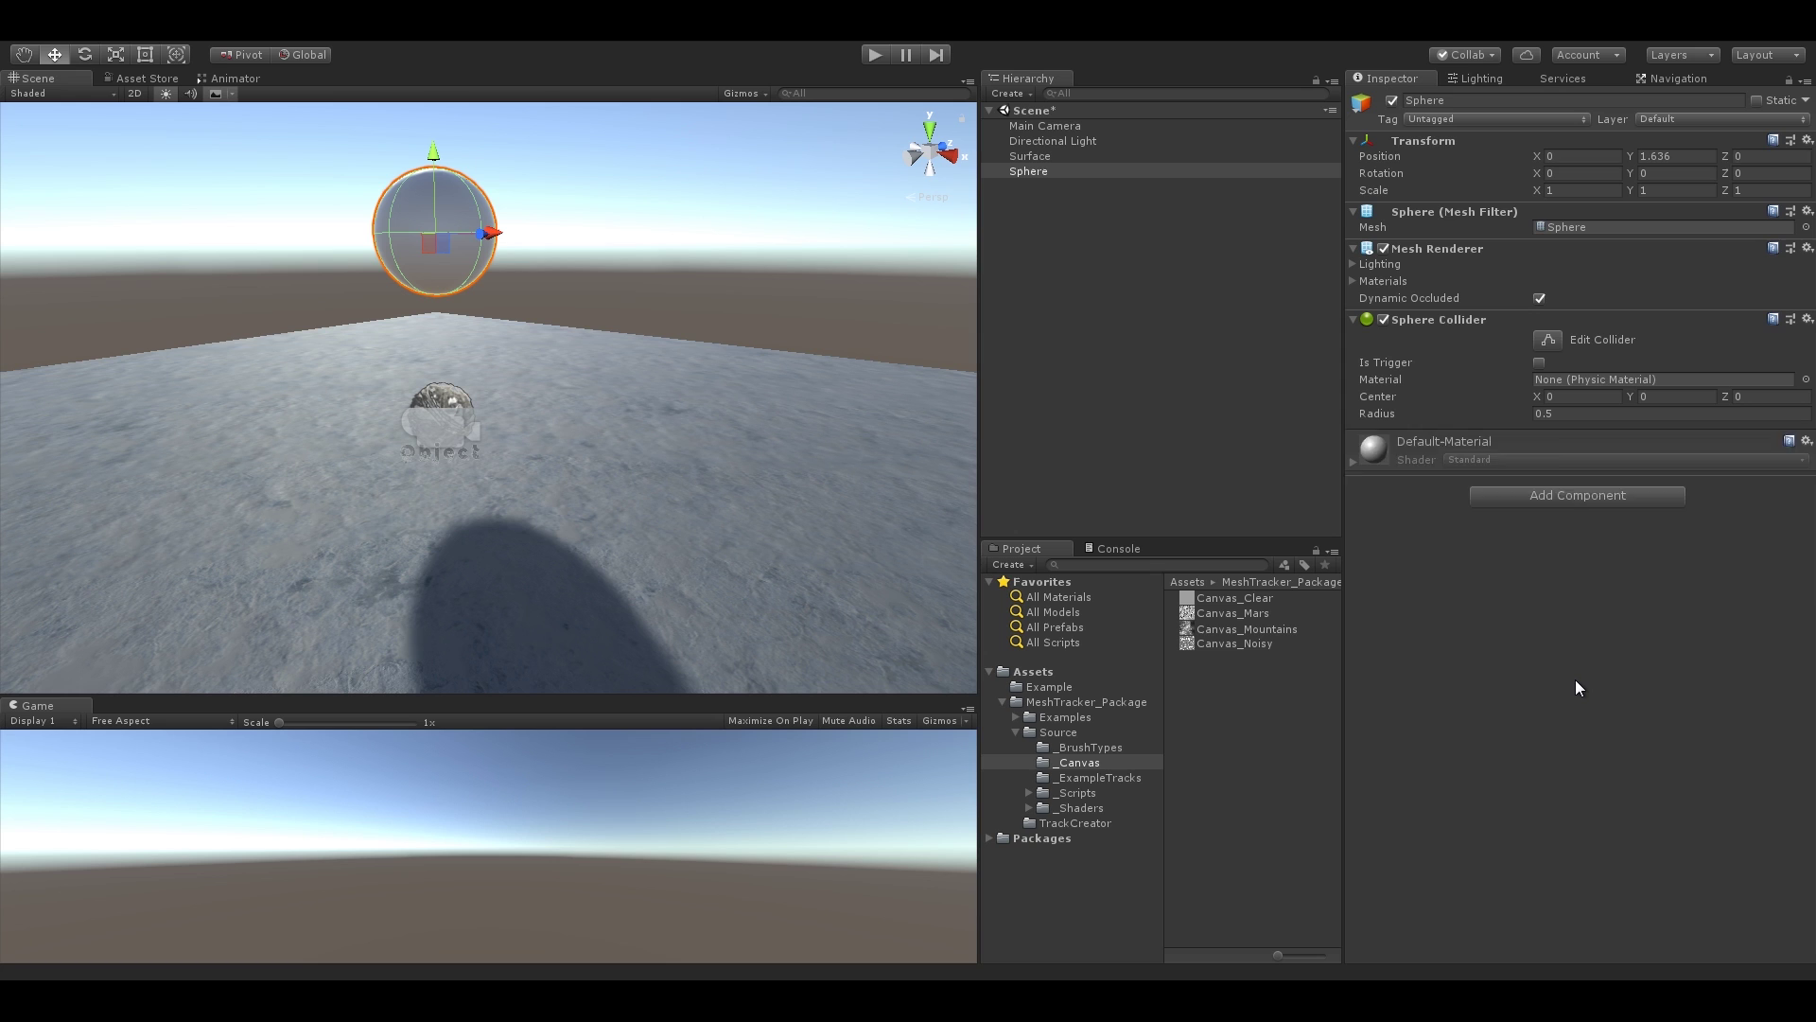
alt+drag(667, 340, 791, 388)
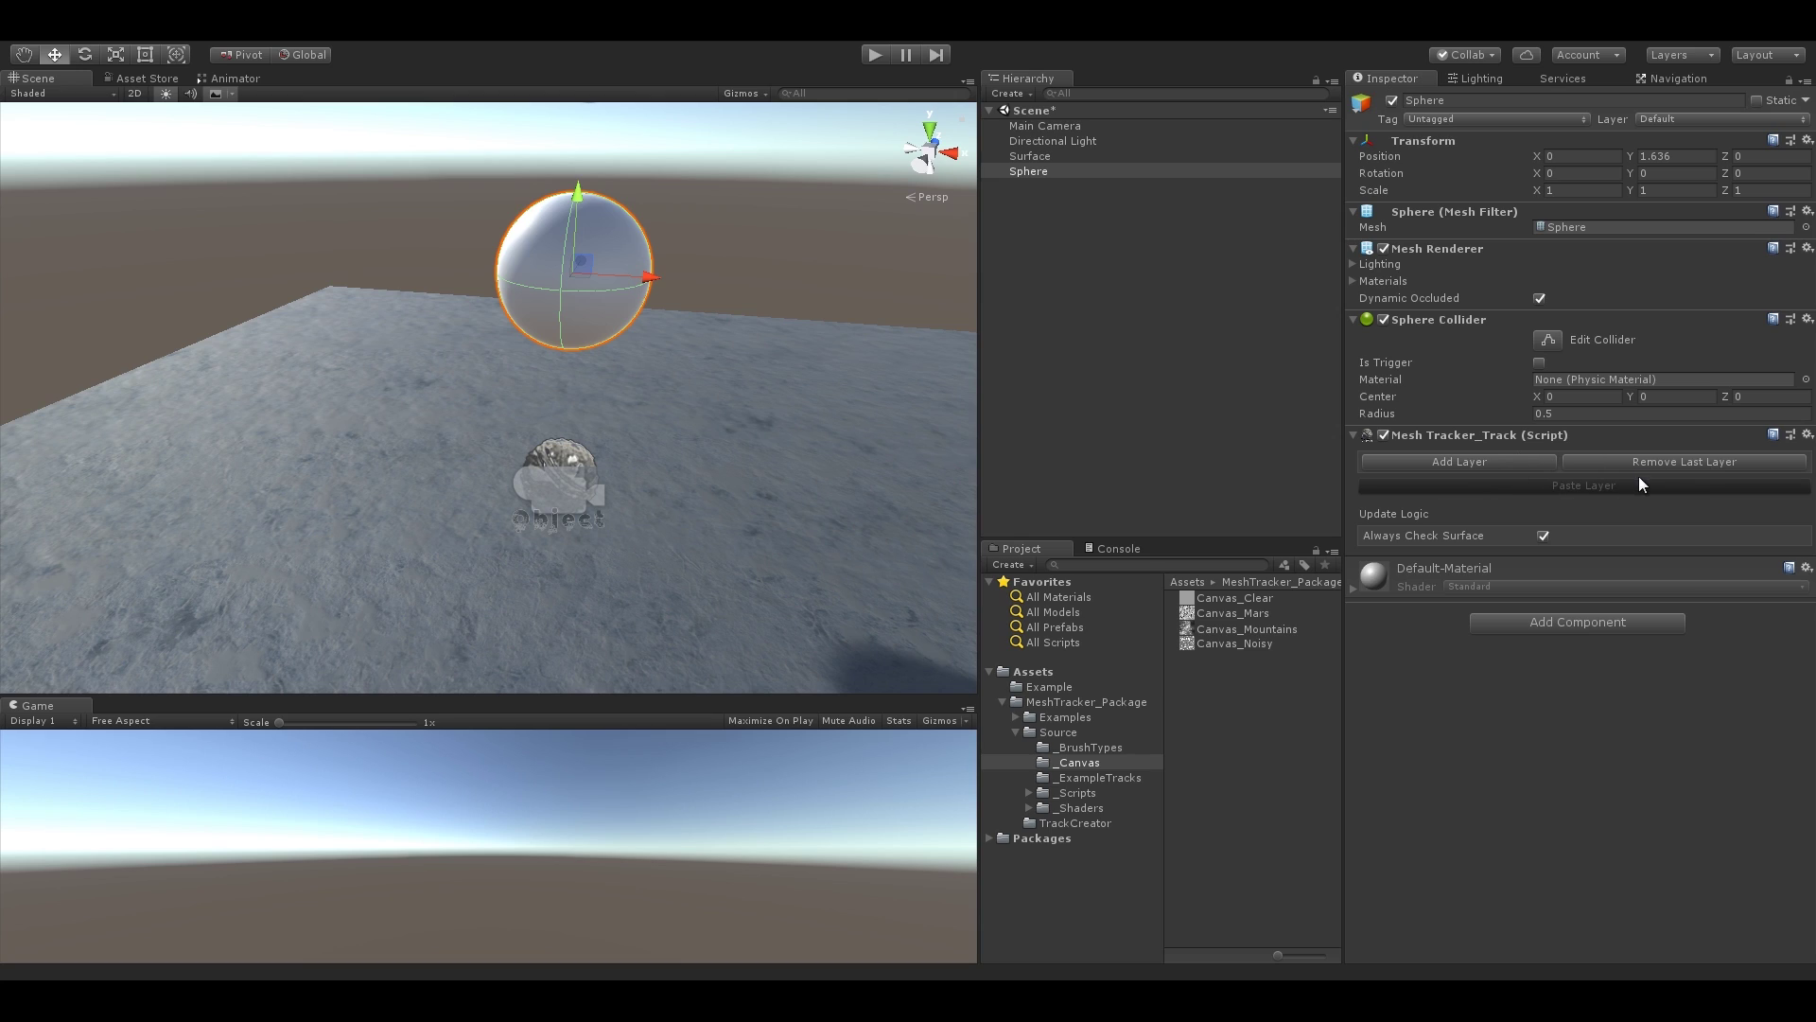
- Preview the interval-based update options with Always Check Surface and Use Intervals disabled, restoring Always Check Surface
click(1542, 535)
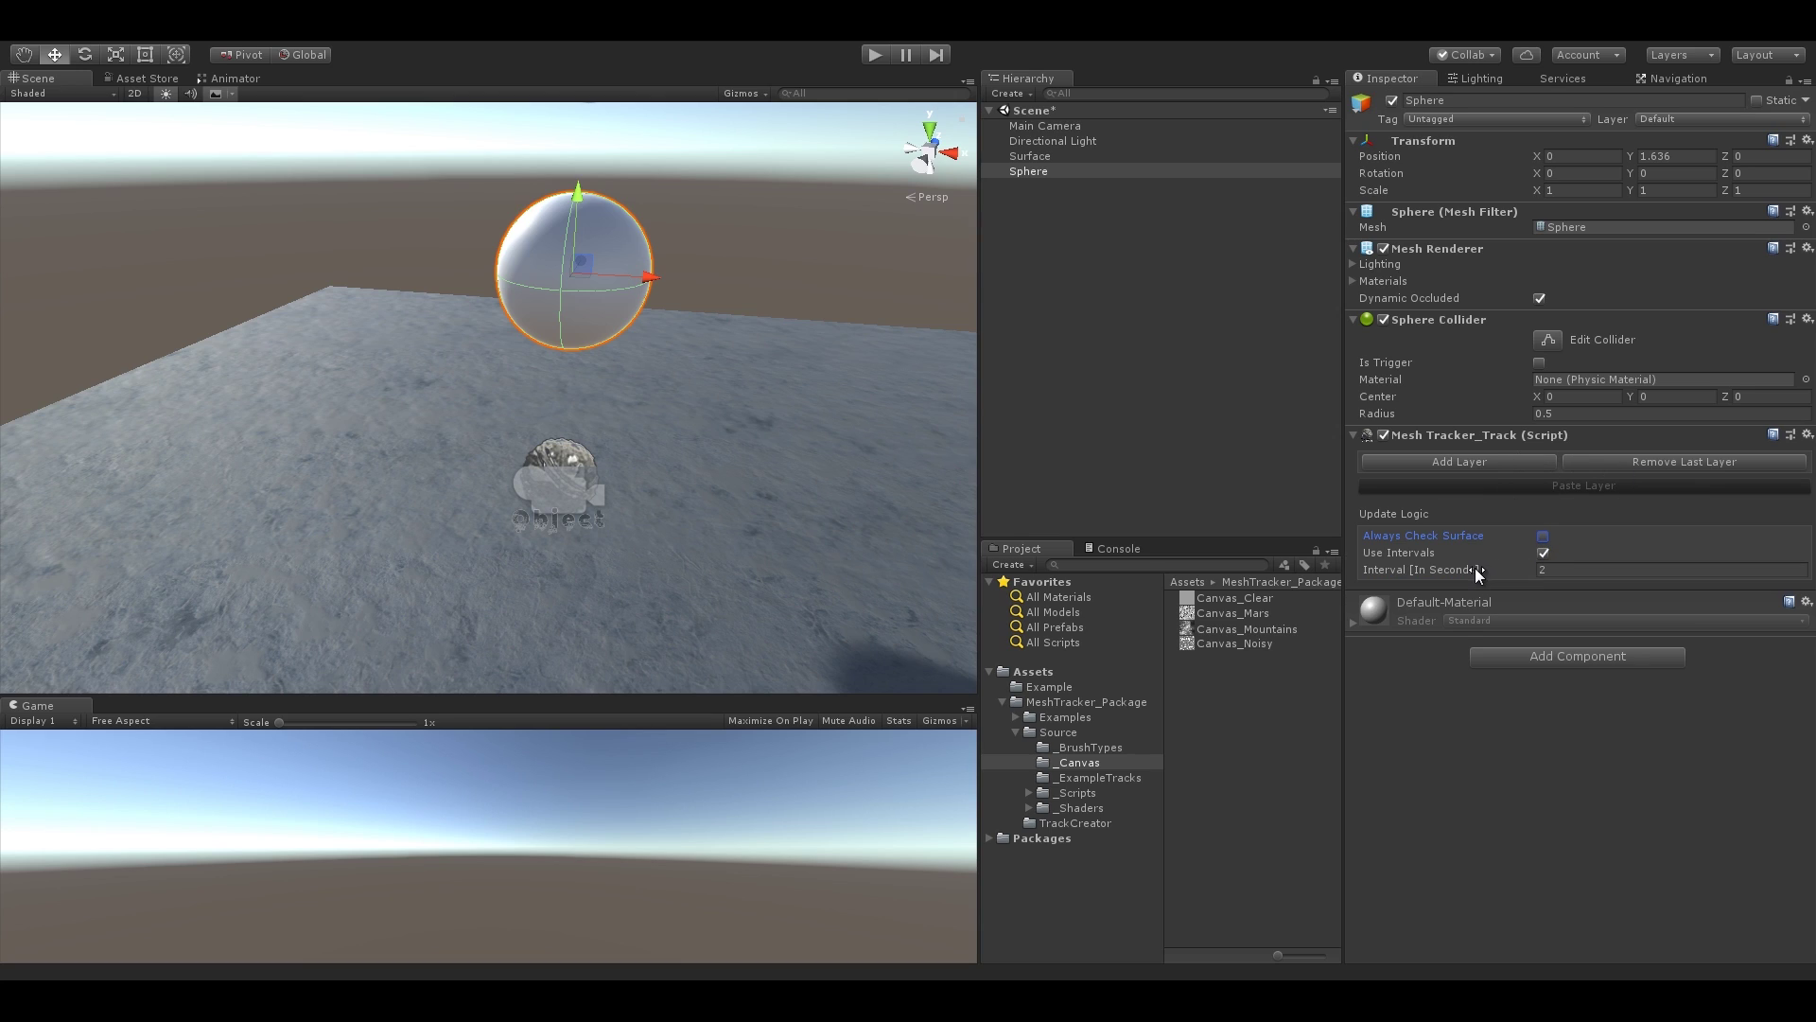
drag(1474, 567, 1436, 570)
click(1544, 554)
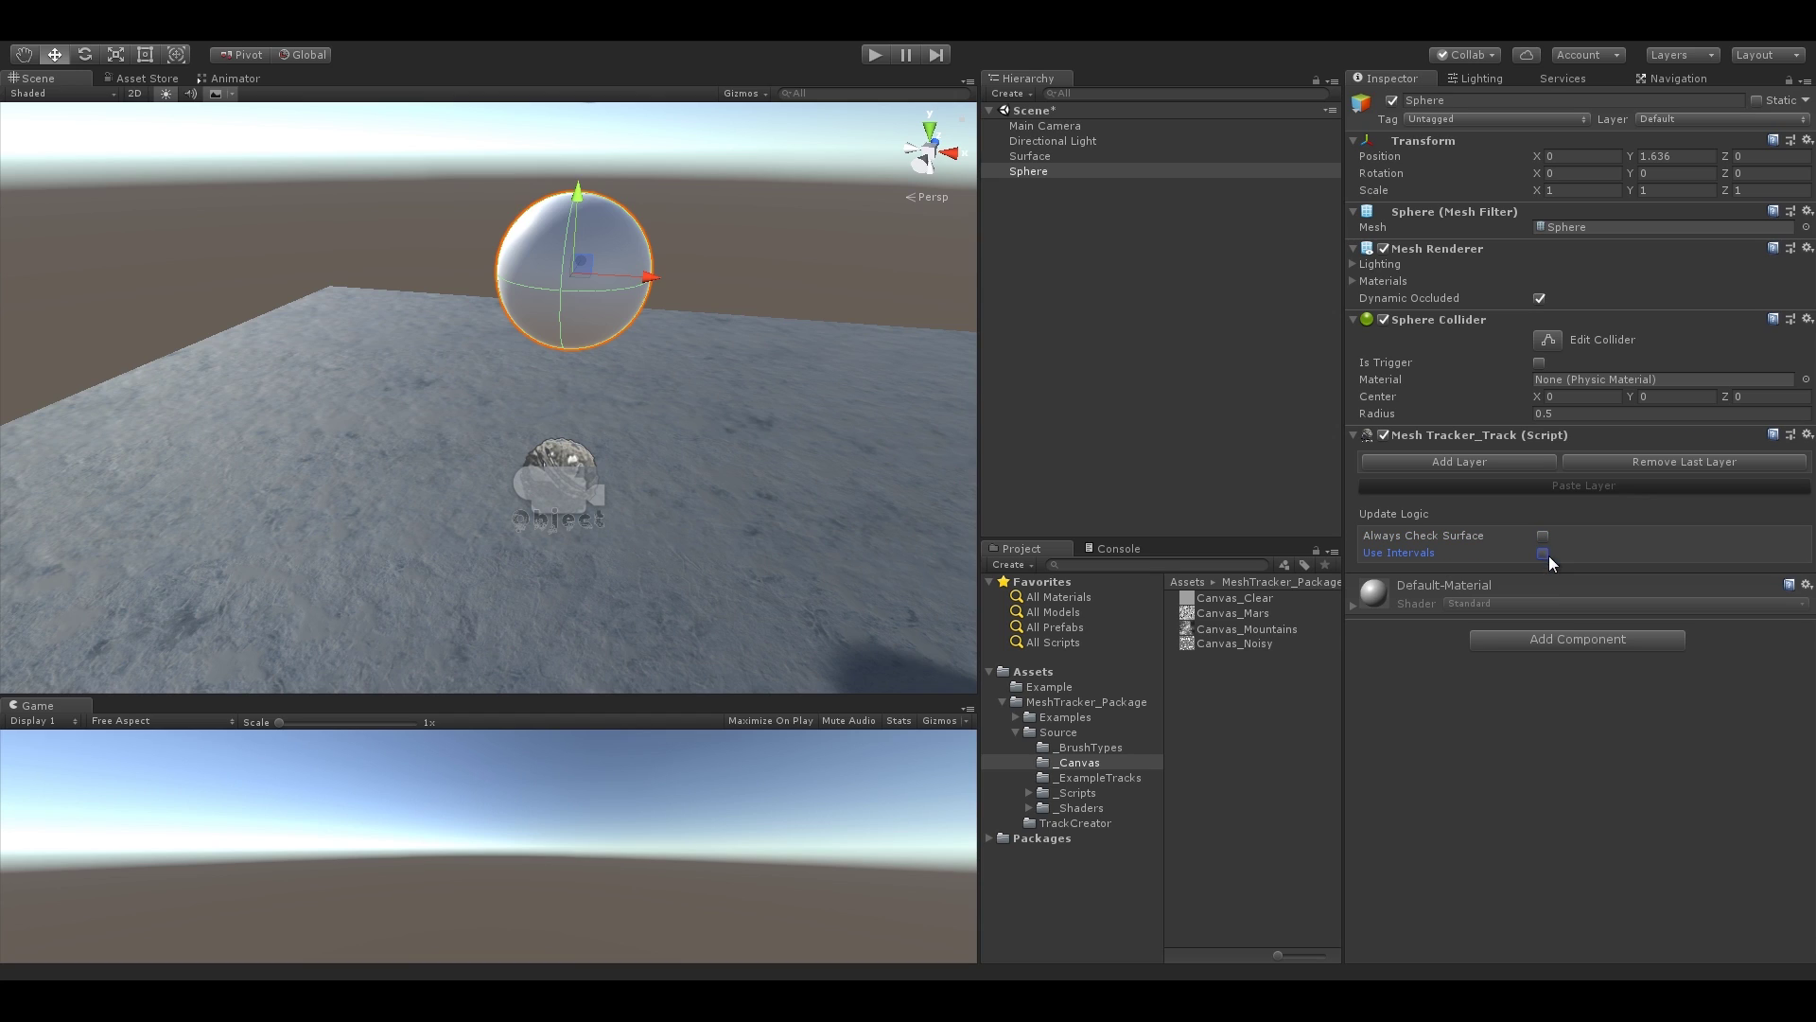
click(1586, 684)
click(1542, 535)
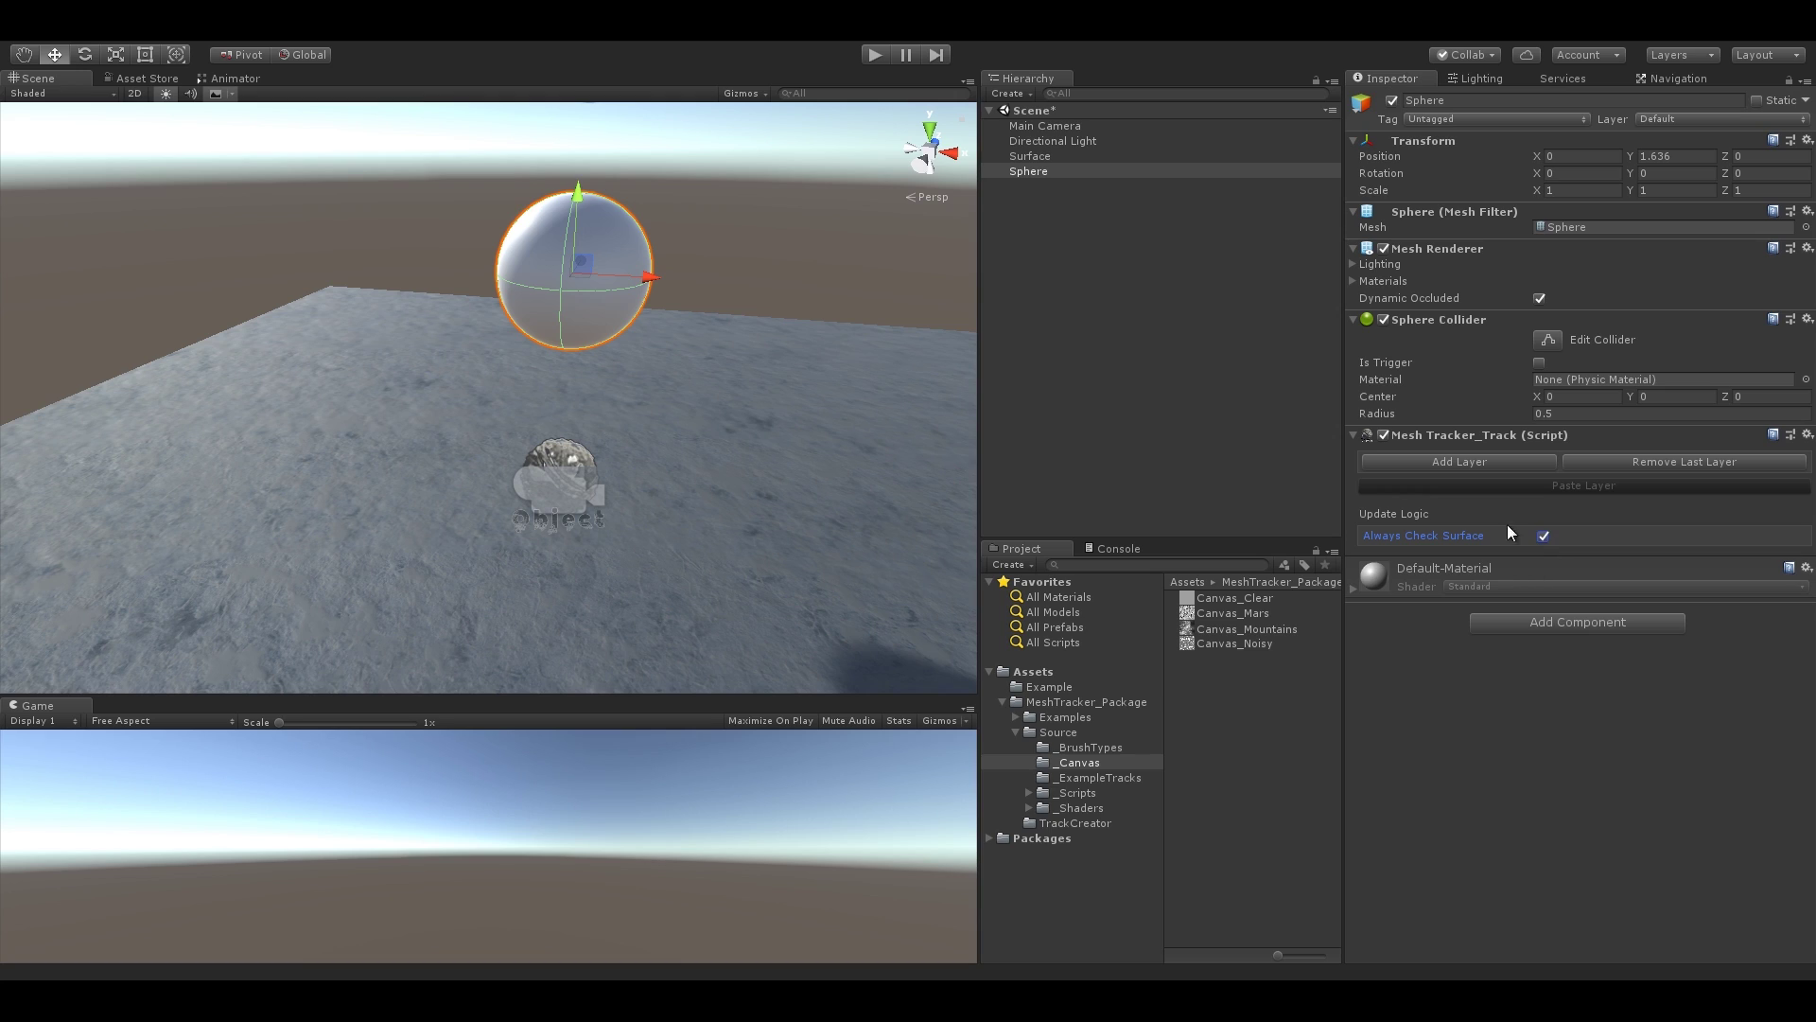
- Add a track layer to the sphere's Mesh Tracker Track component and name it Default Sphere Track
click(1472, 462)
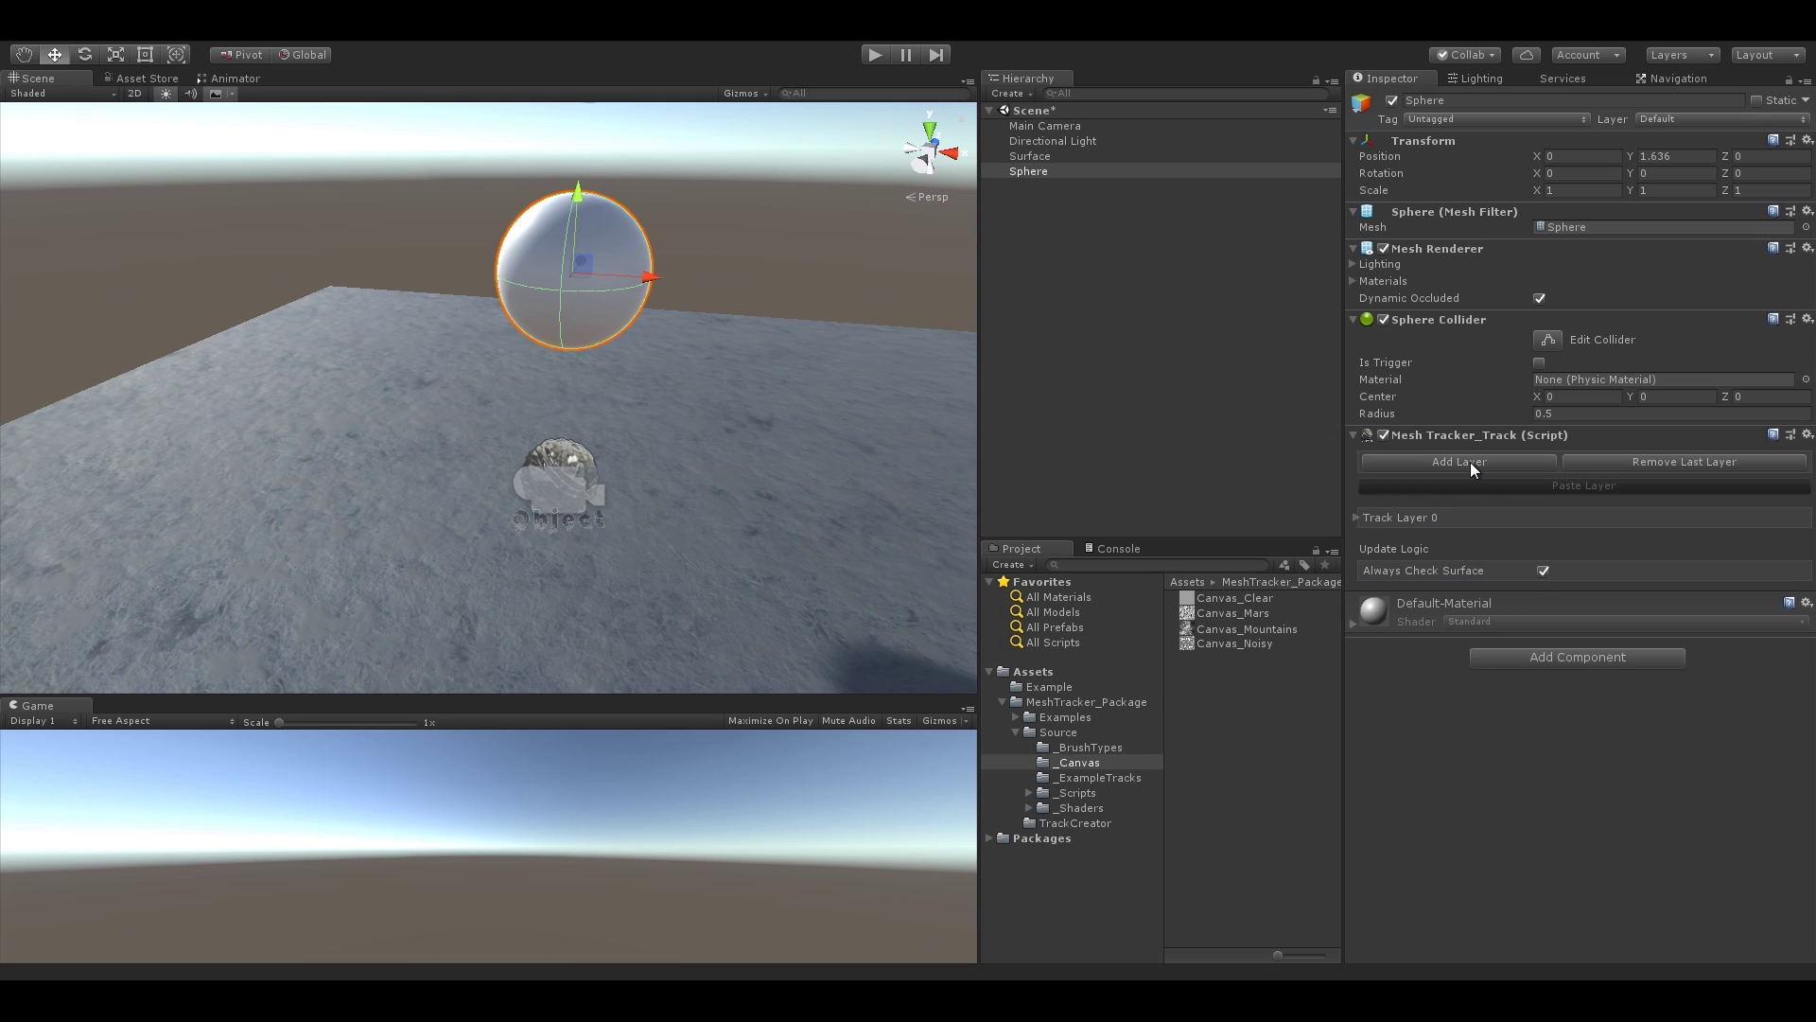
click(1356, 517)
scroll(1537, 568, down, 2)
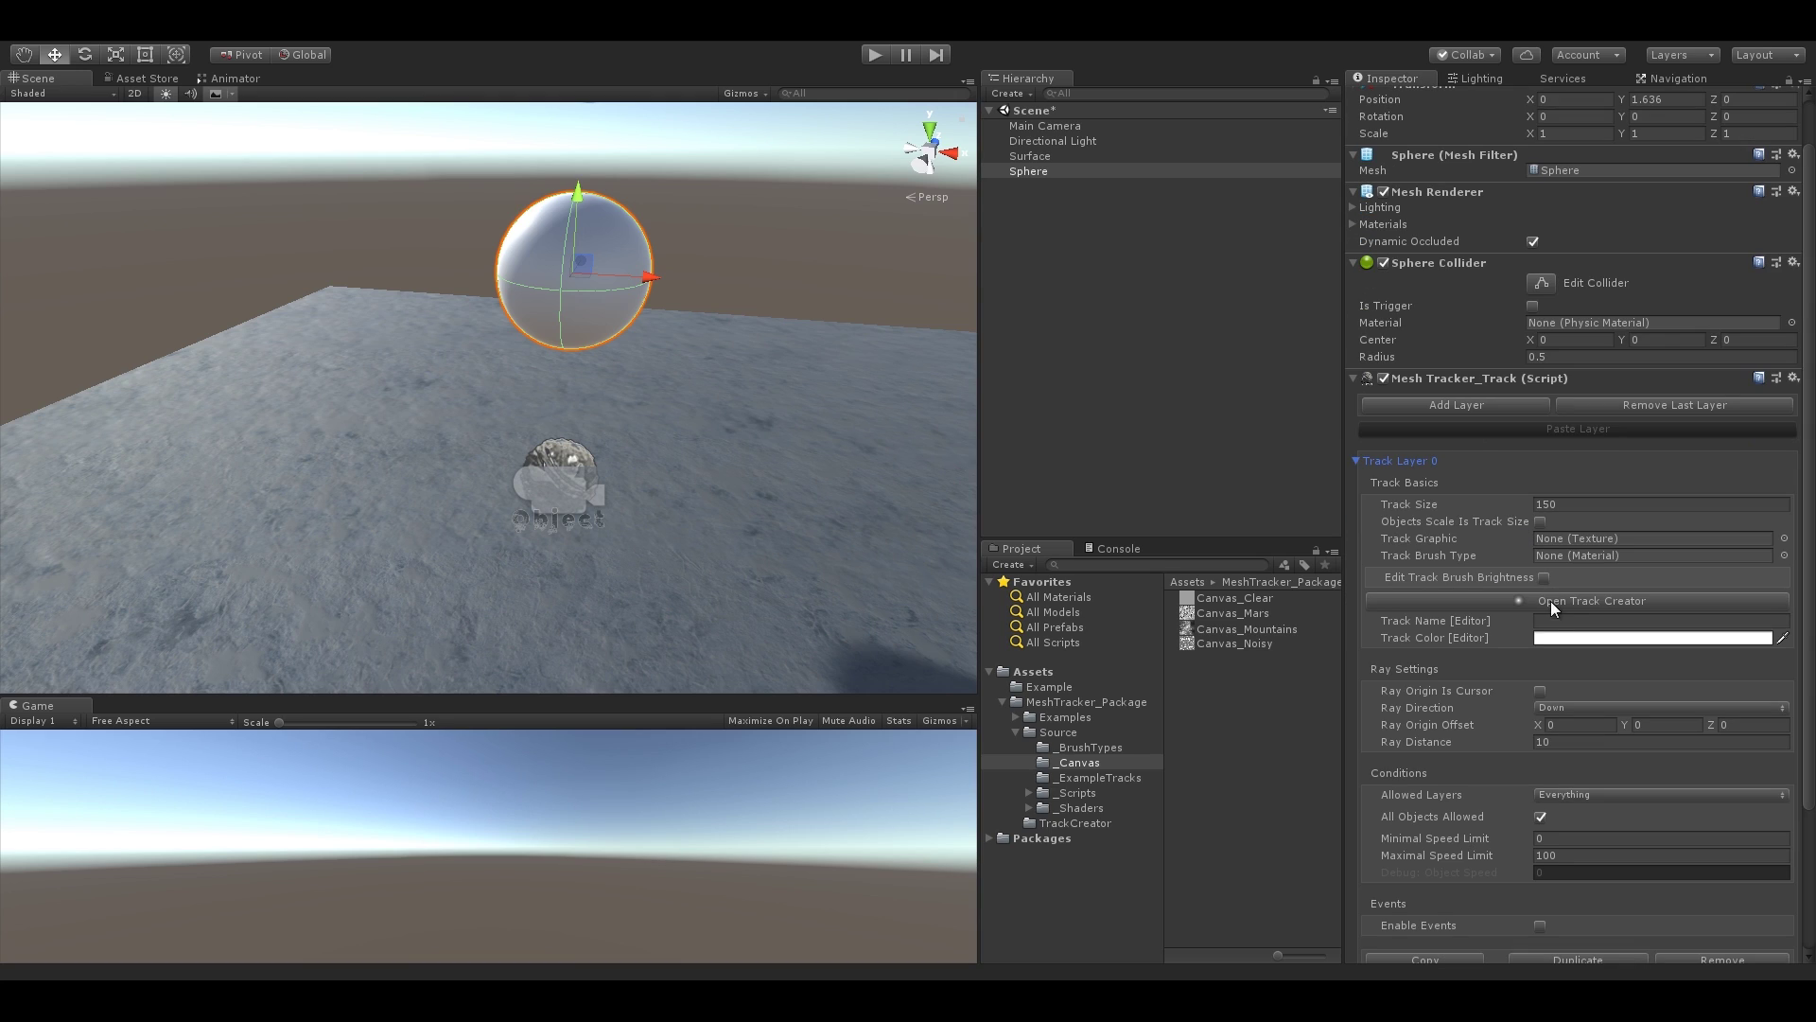
click(1650, 622)
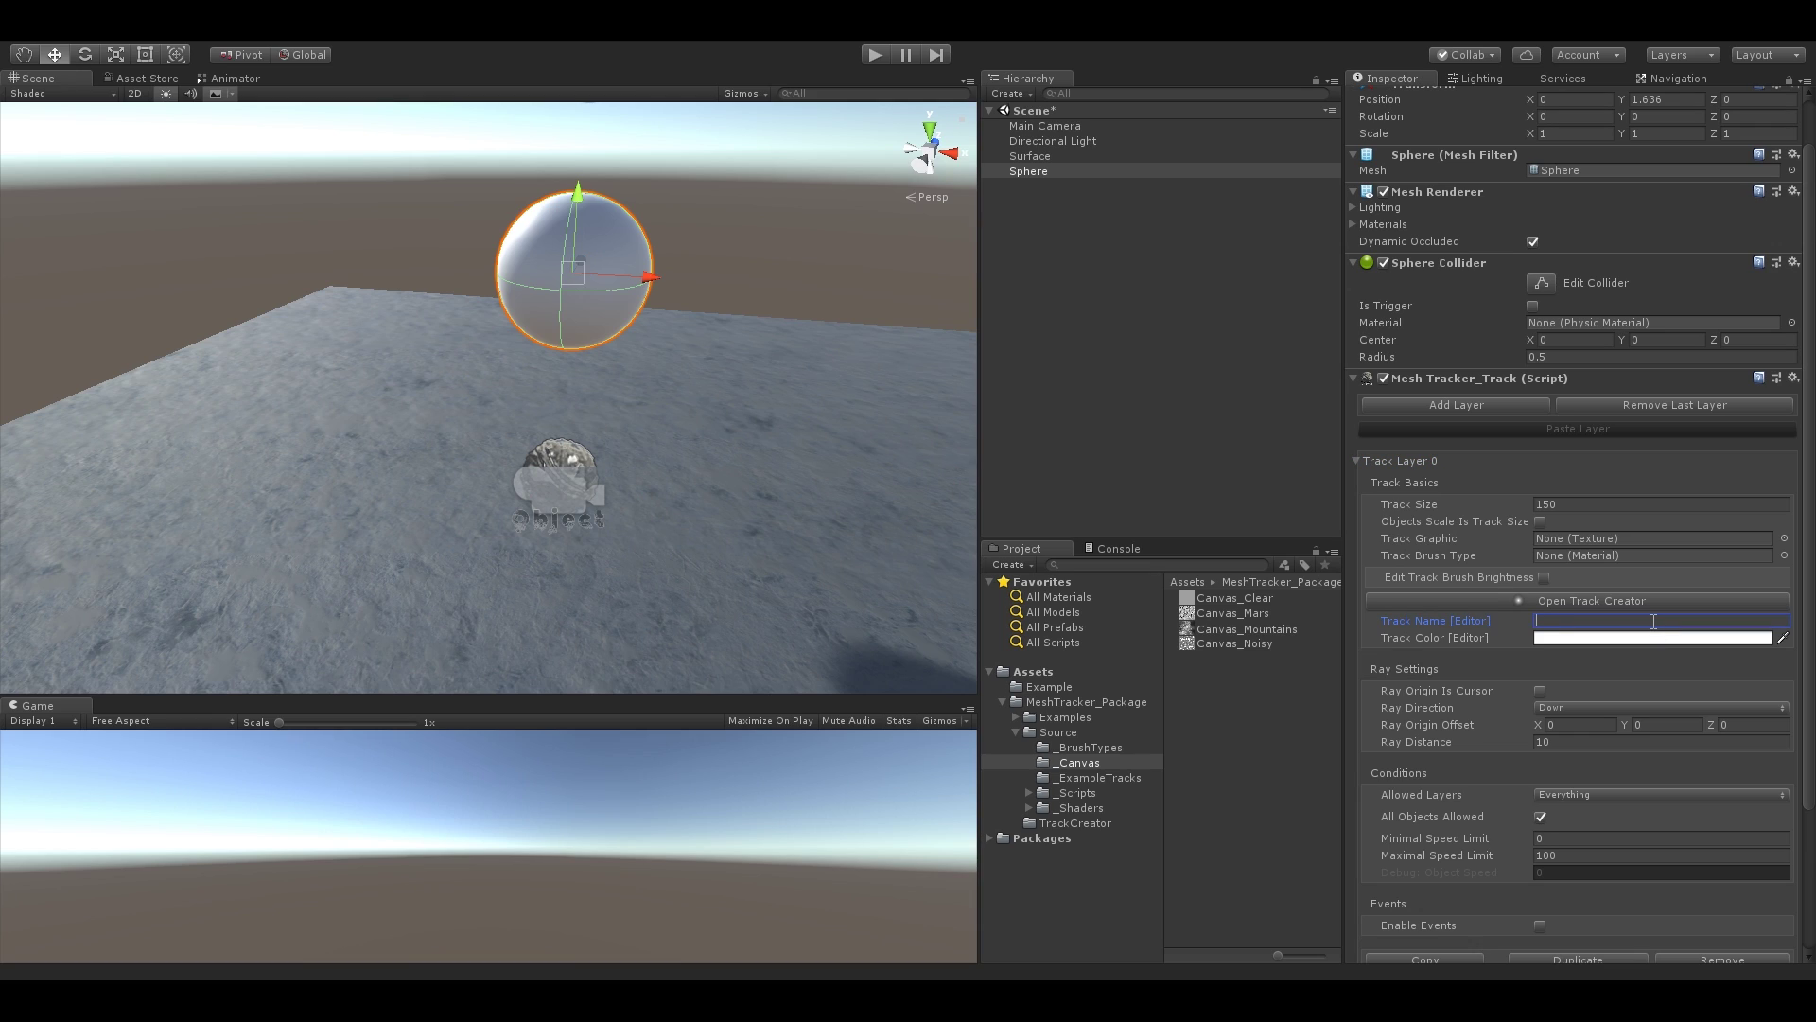
text(Default Sphere Track)
- Set the track layer's editor color to a light cyan, B4FFFF
click(1625, 639)
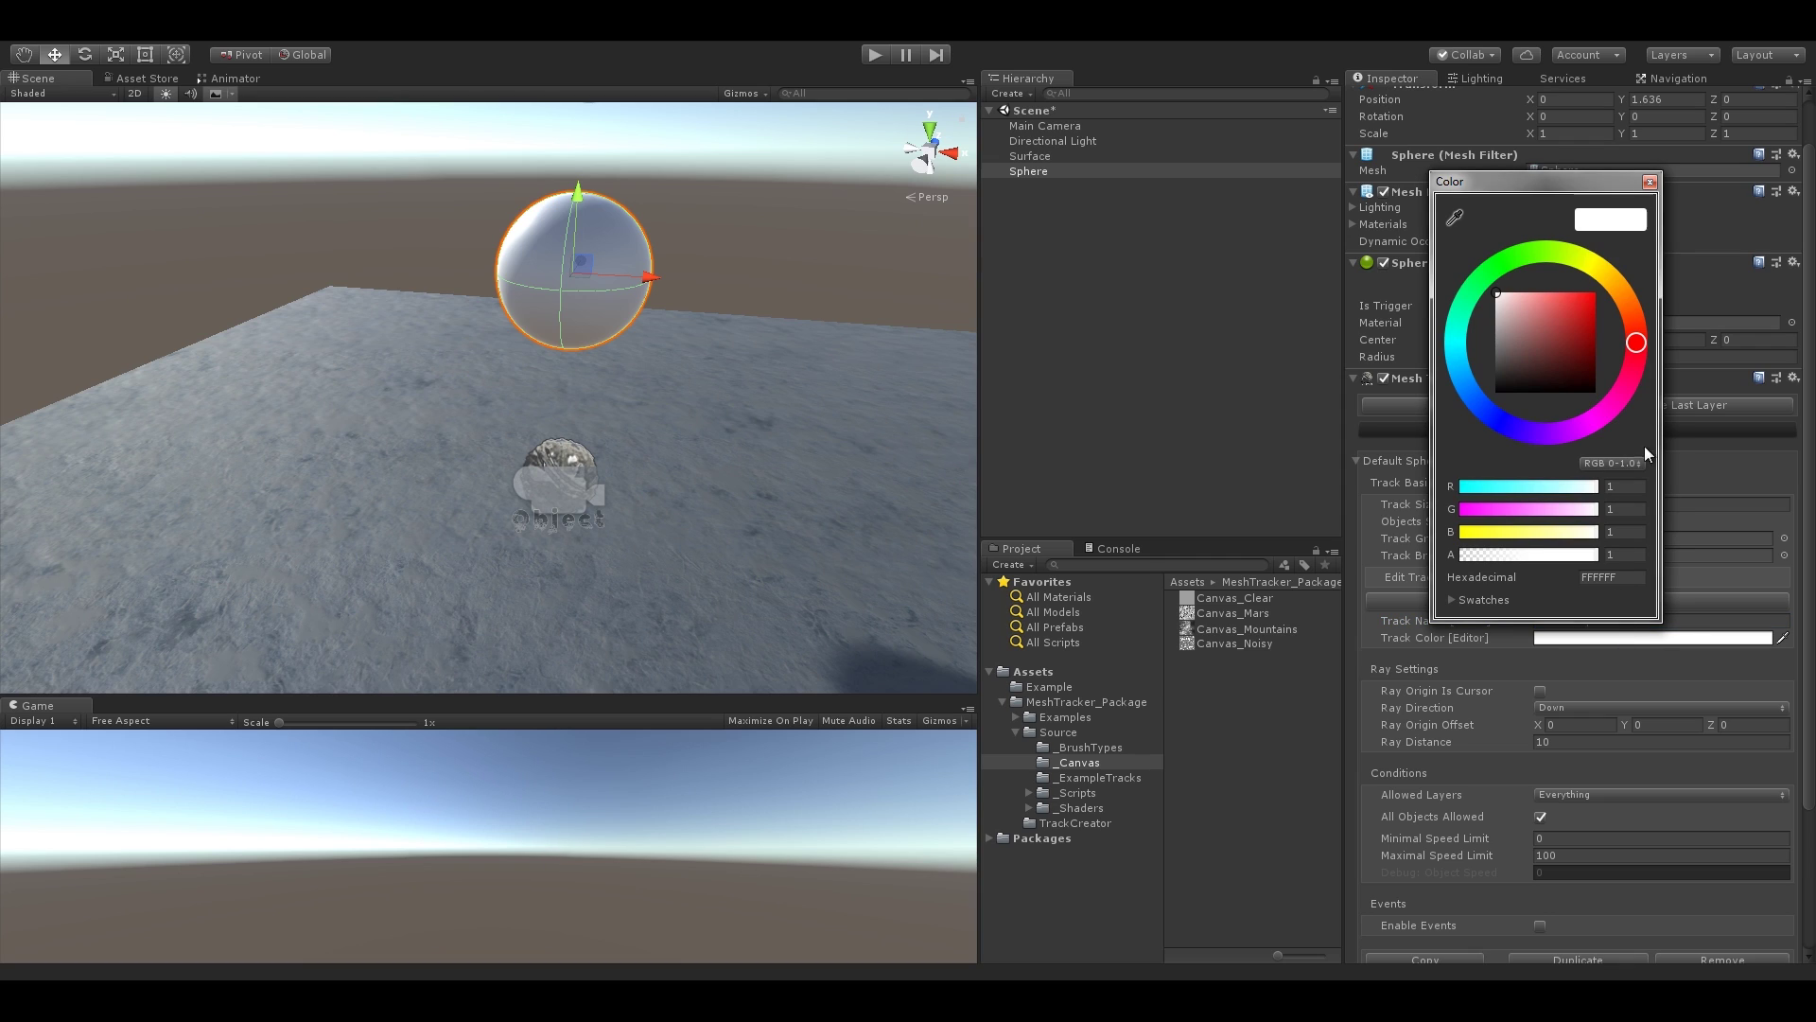
click(1459, 343)
drag(1511, 305, 1525, 285)
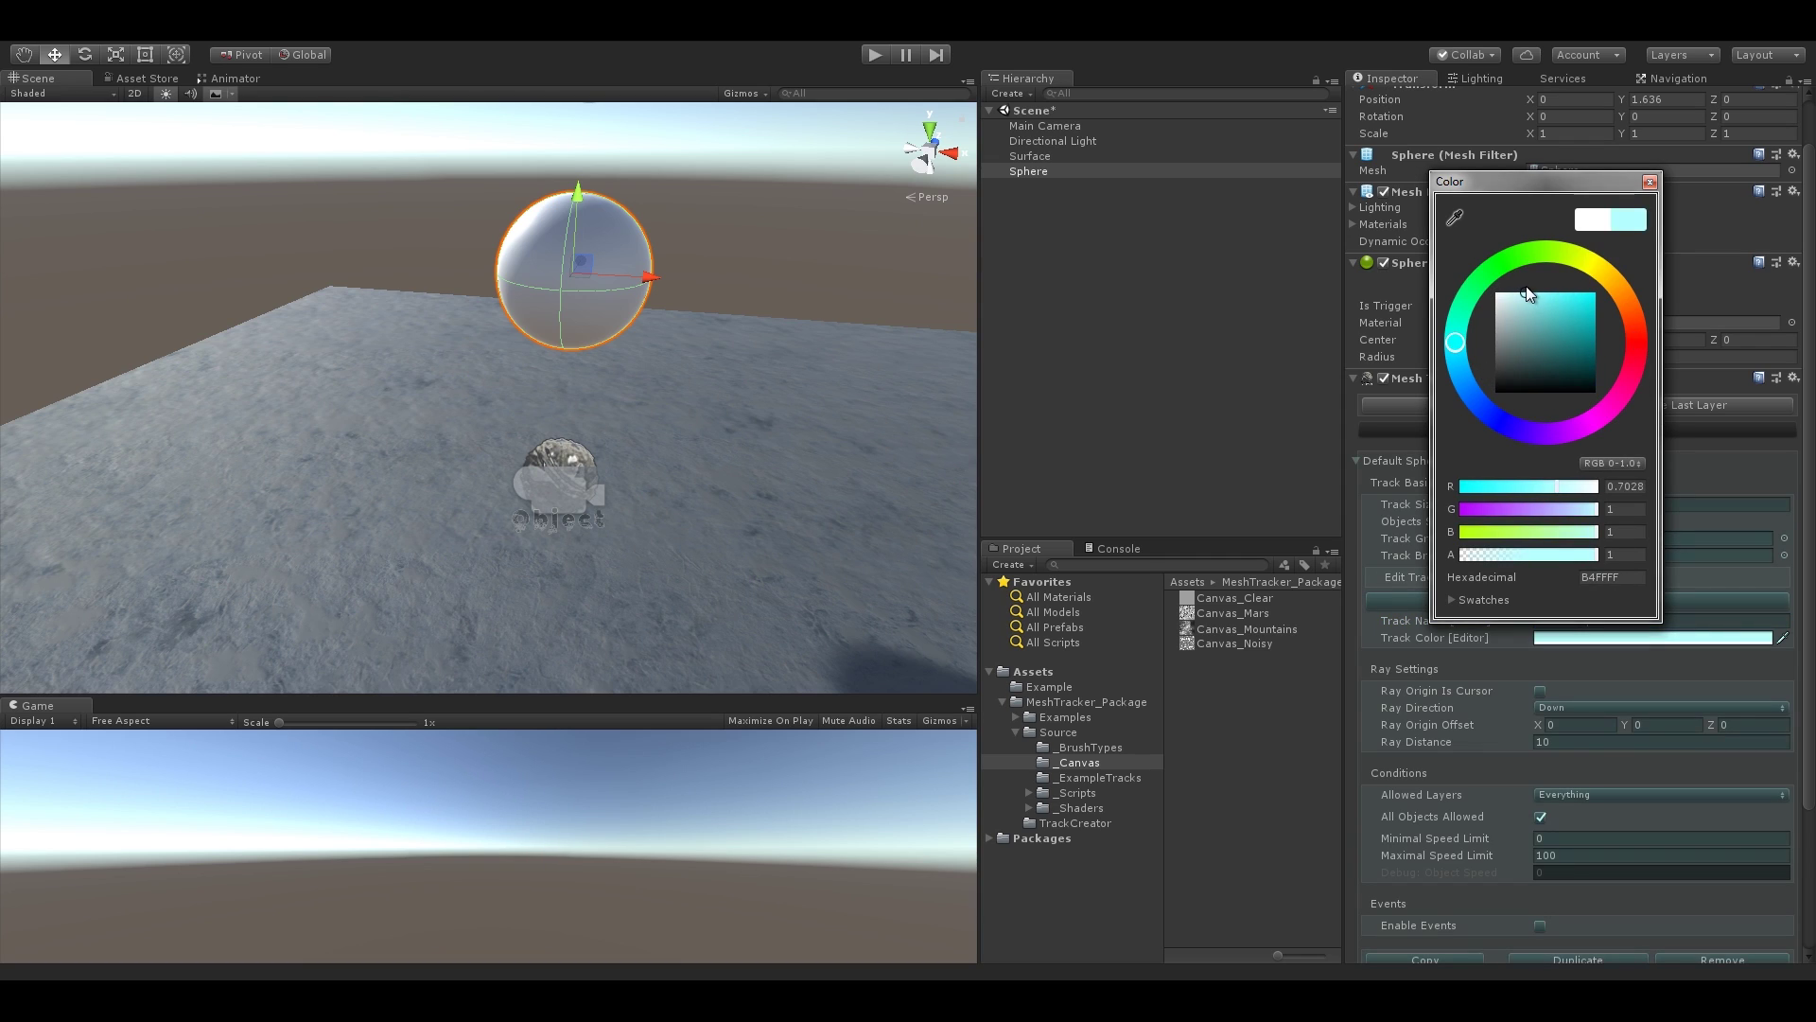
click(757, 369)
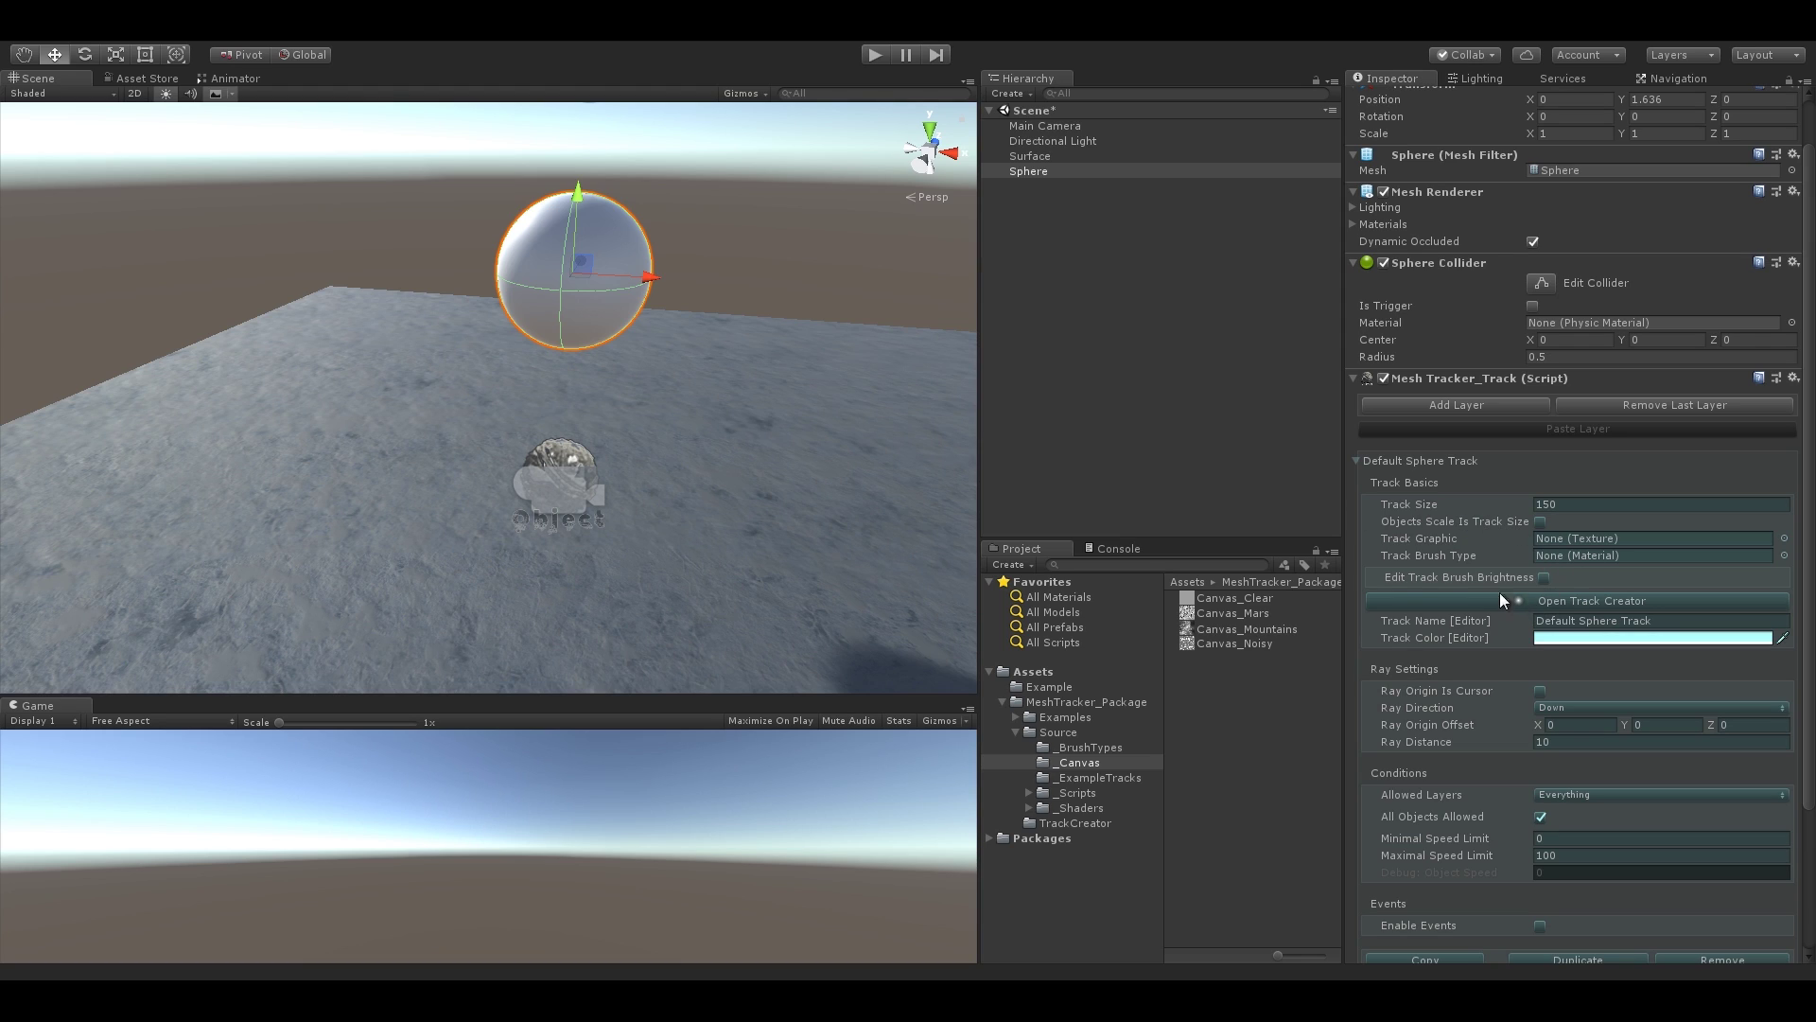
- Enable Objects Scale Is Track Size for the track layer, leaving its events disabled
click(1541, 521)
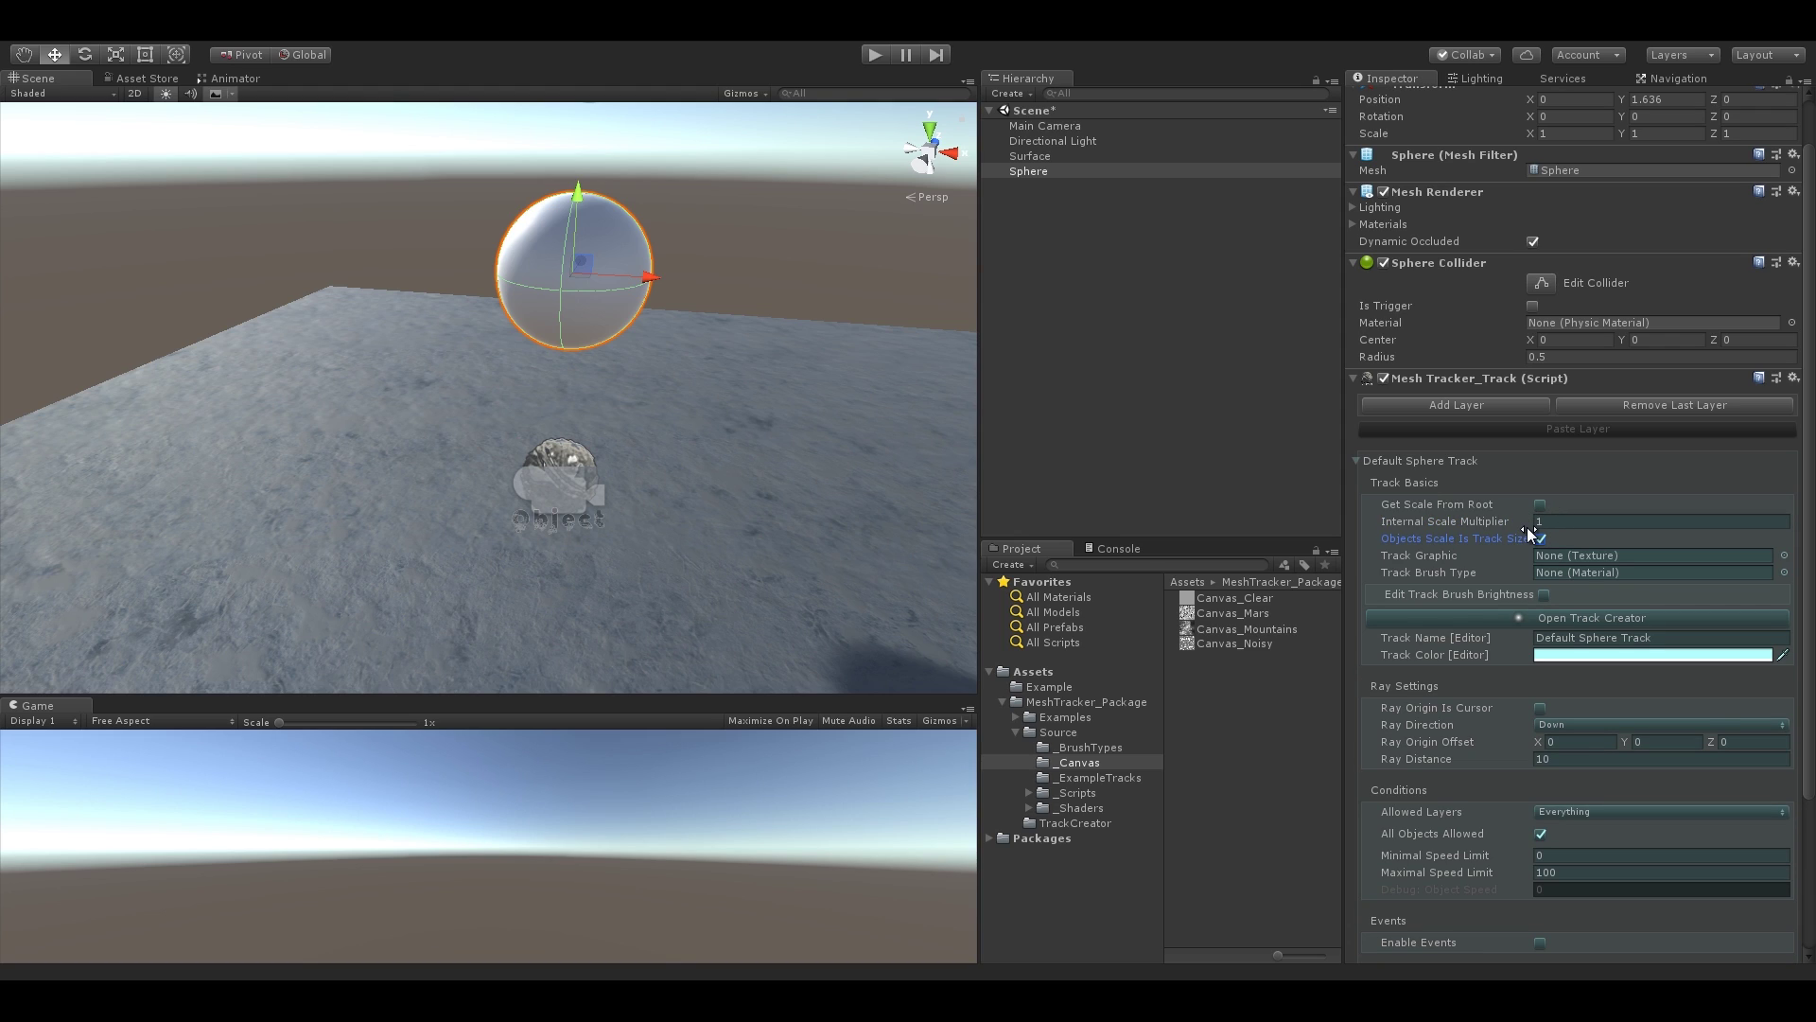
scroll(1527, 526, down, 5)
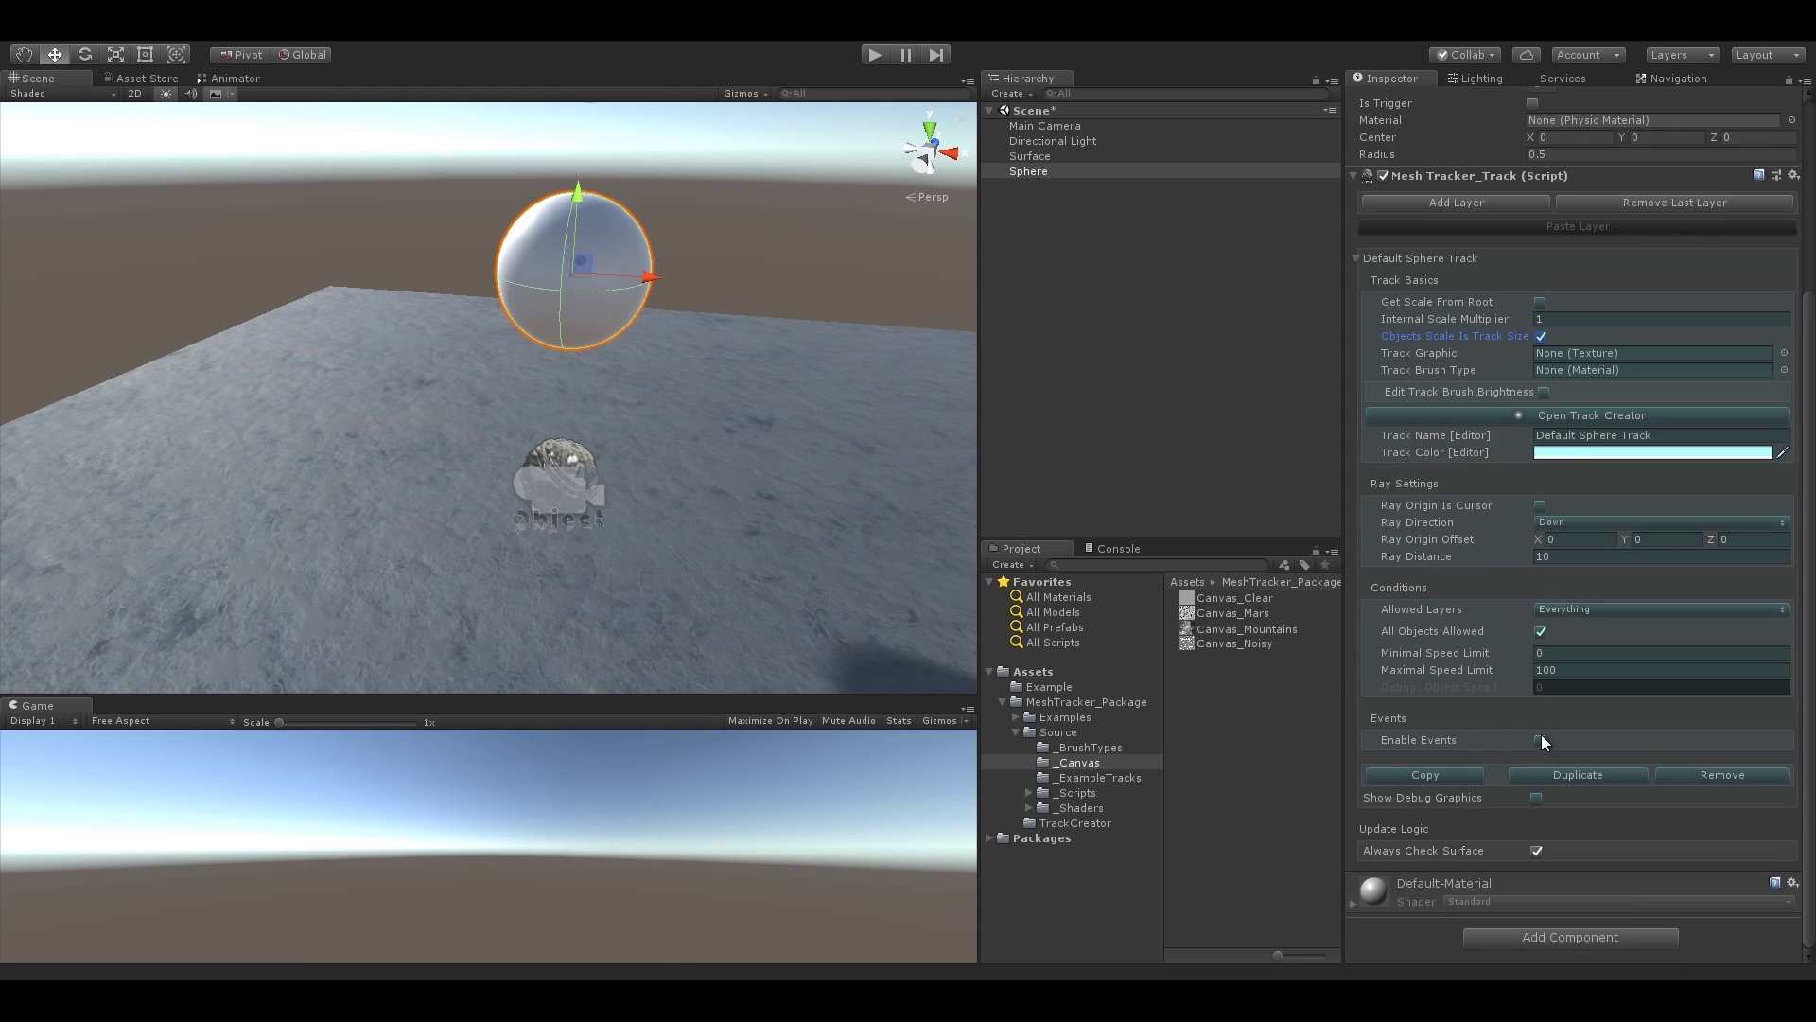
click(1541, 739)
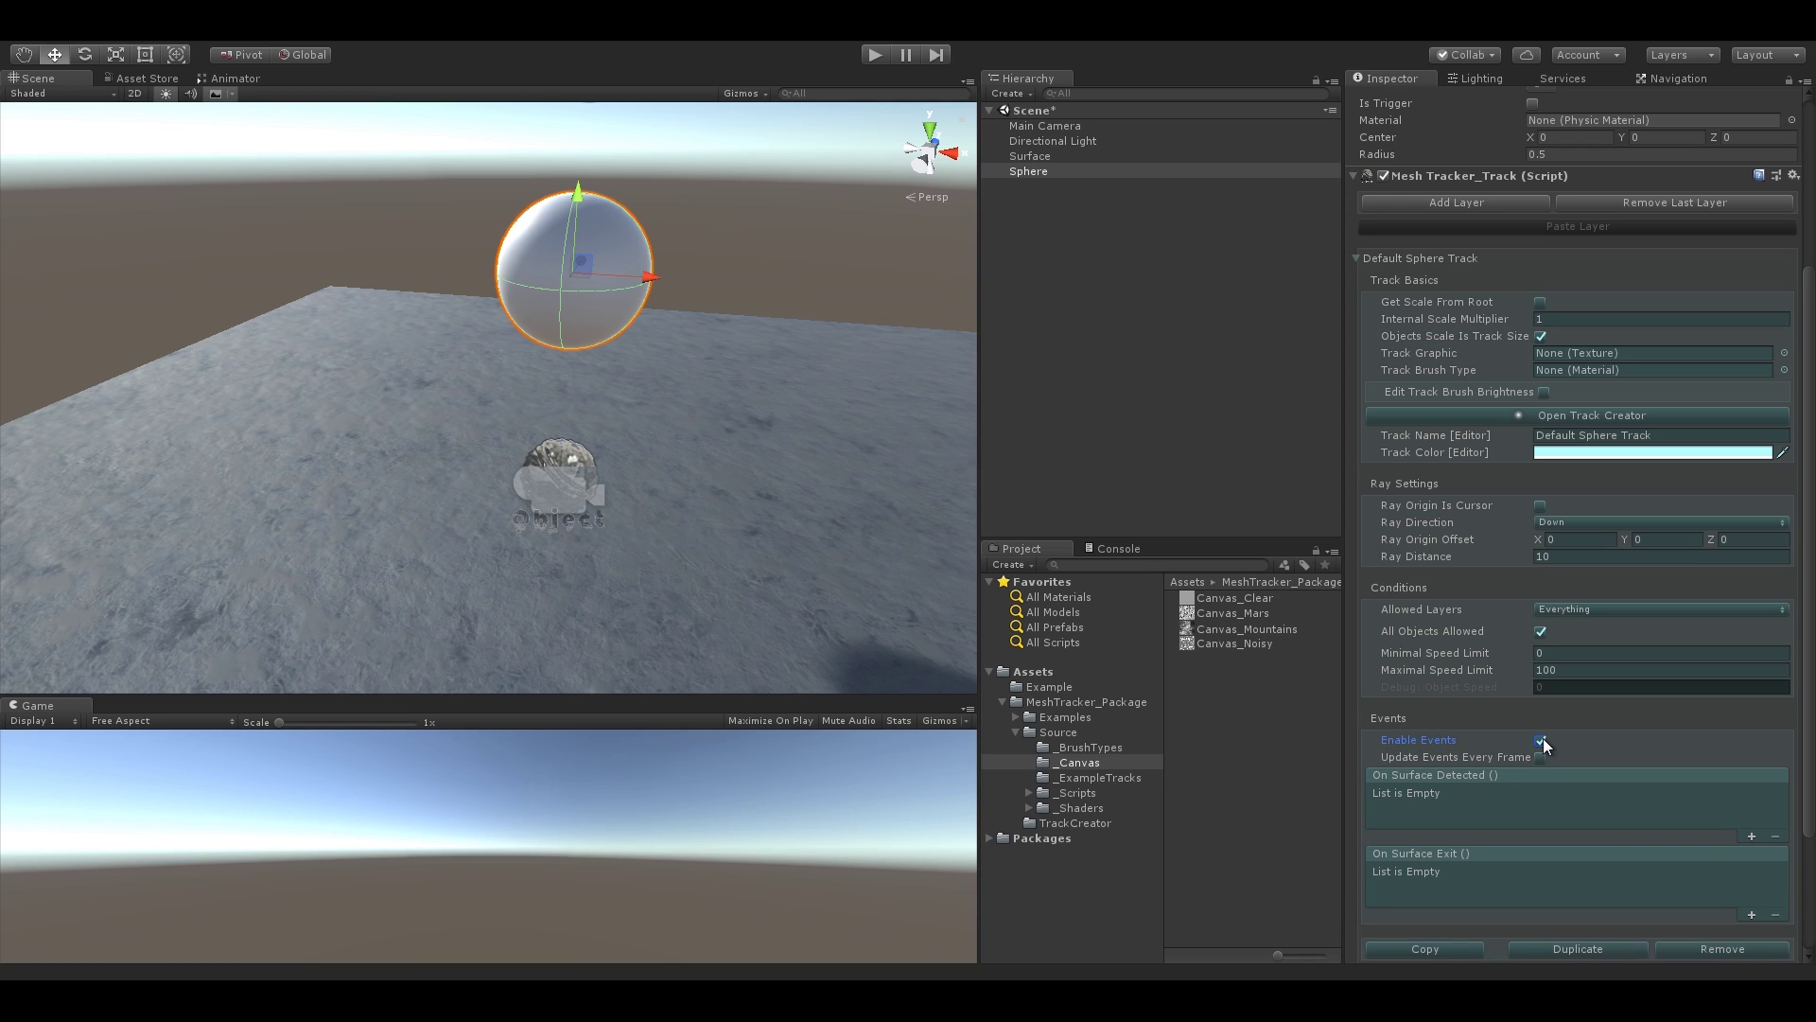
click(1541, 740)
- Show the track layer's debug graphics and set its Ray Distance to 1
click(1541, 799)
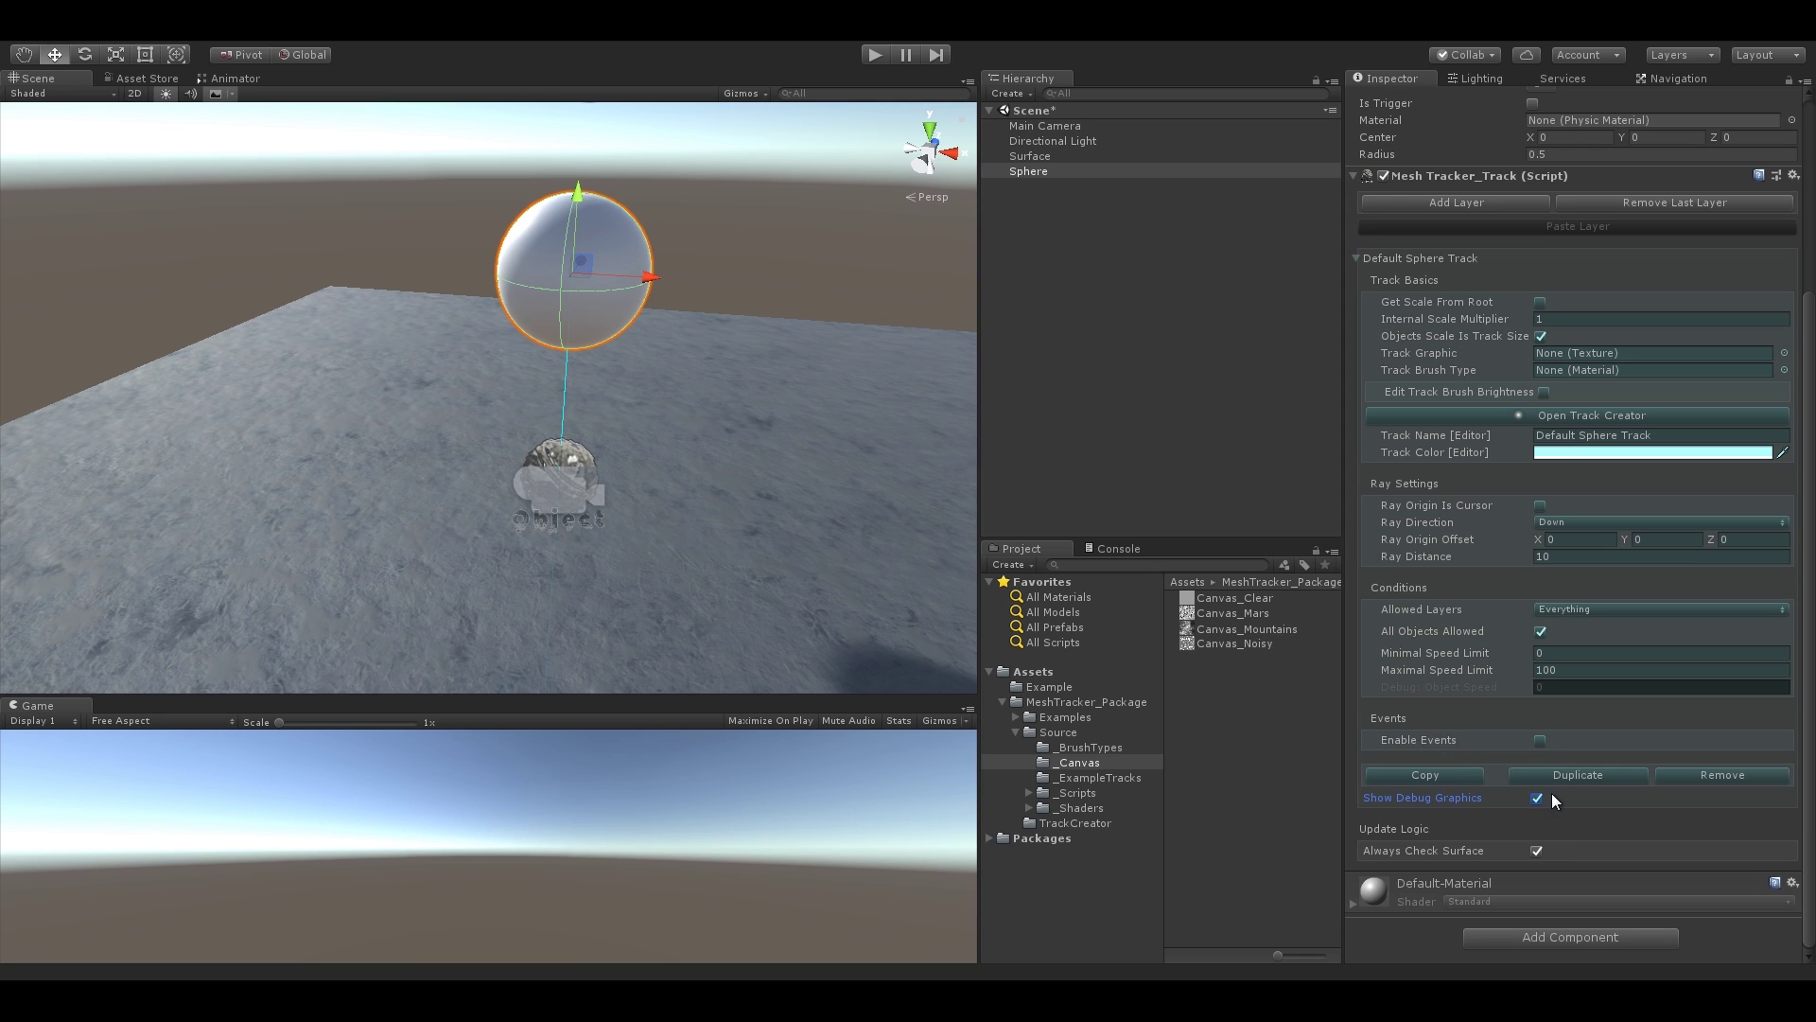
mouse_move(662, 479)
alt+mouse_down()
mouse_move(660, 377)
mouse_move(660, 464)
alt+mouse_up()
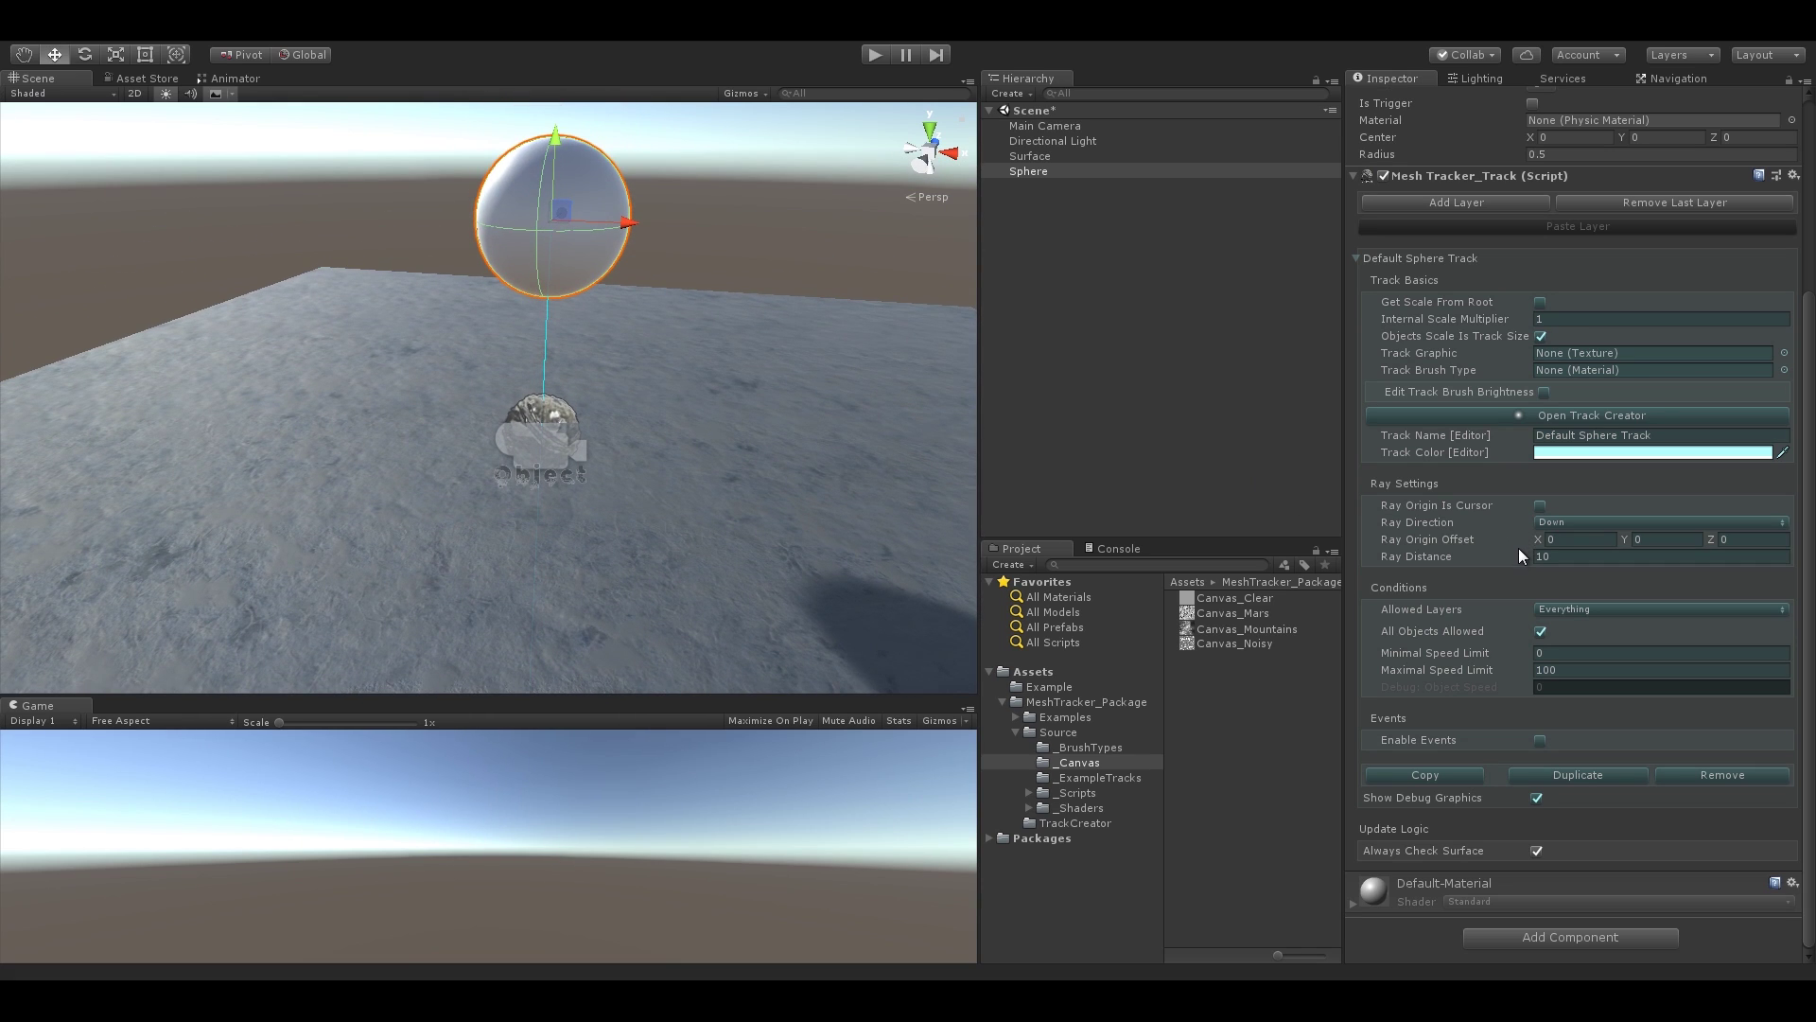
drag(1520, 549, 1501, 560)
mouse_move(1335, 564)
mouse_down()
mouse_move(1268, 565)
mouse_move(1319, 560)
mouse_up()
- Assign the ExampleTrack_Snow texture from the _ExampleTracks folder as the layer's Track Graphic
scroll(1568, 405, up, 3)
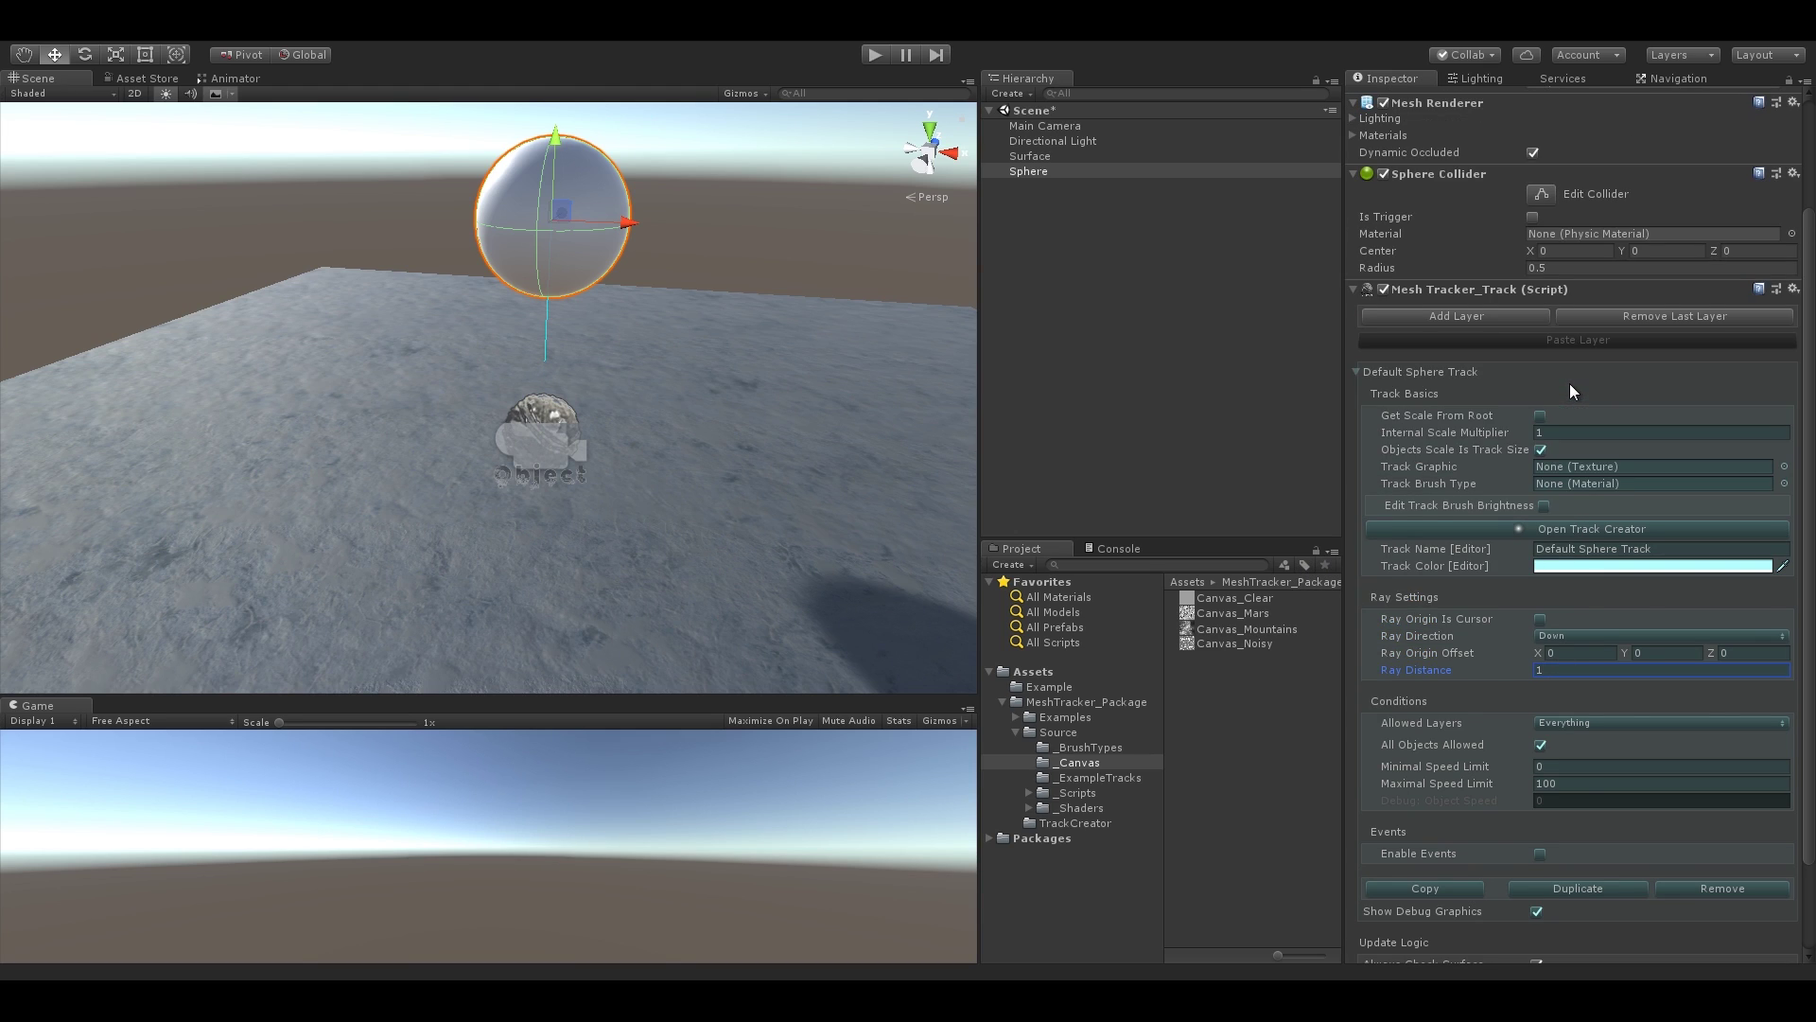
click(1574, 468)
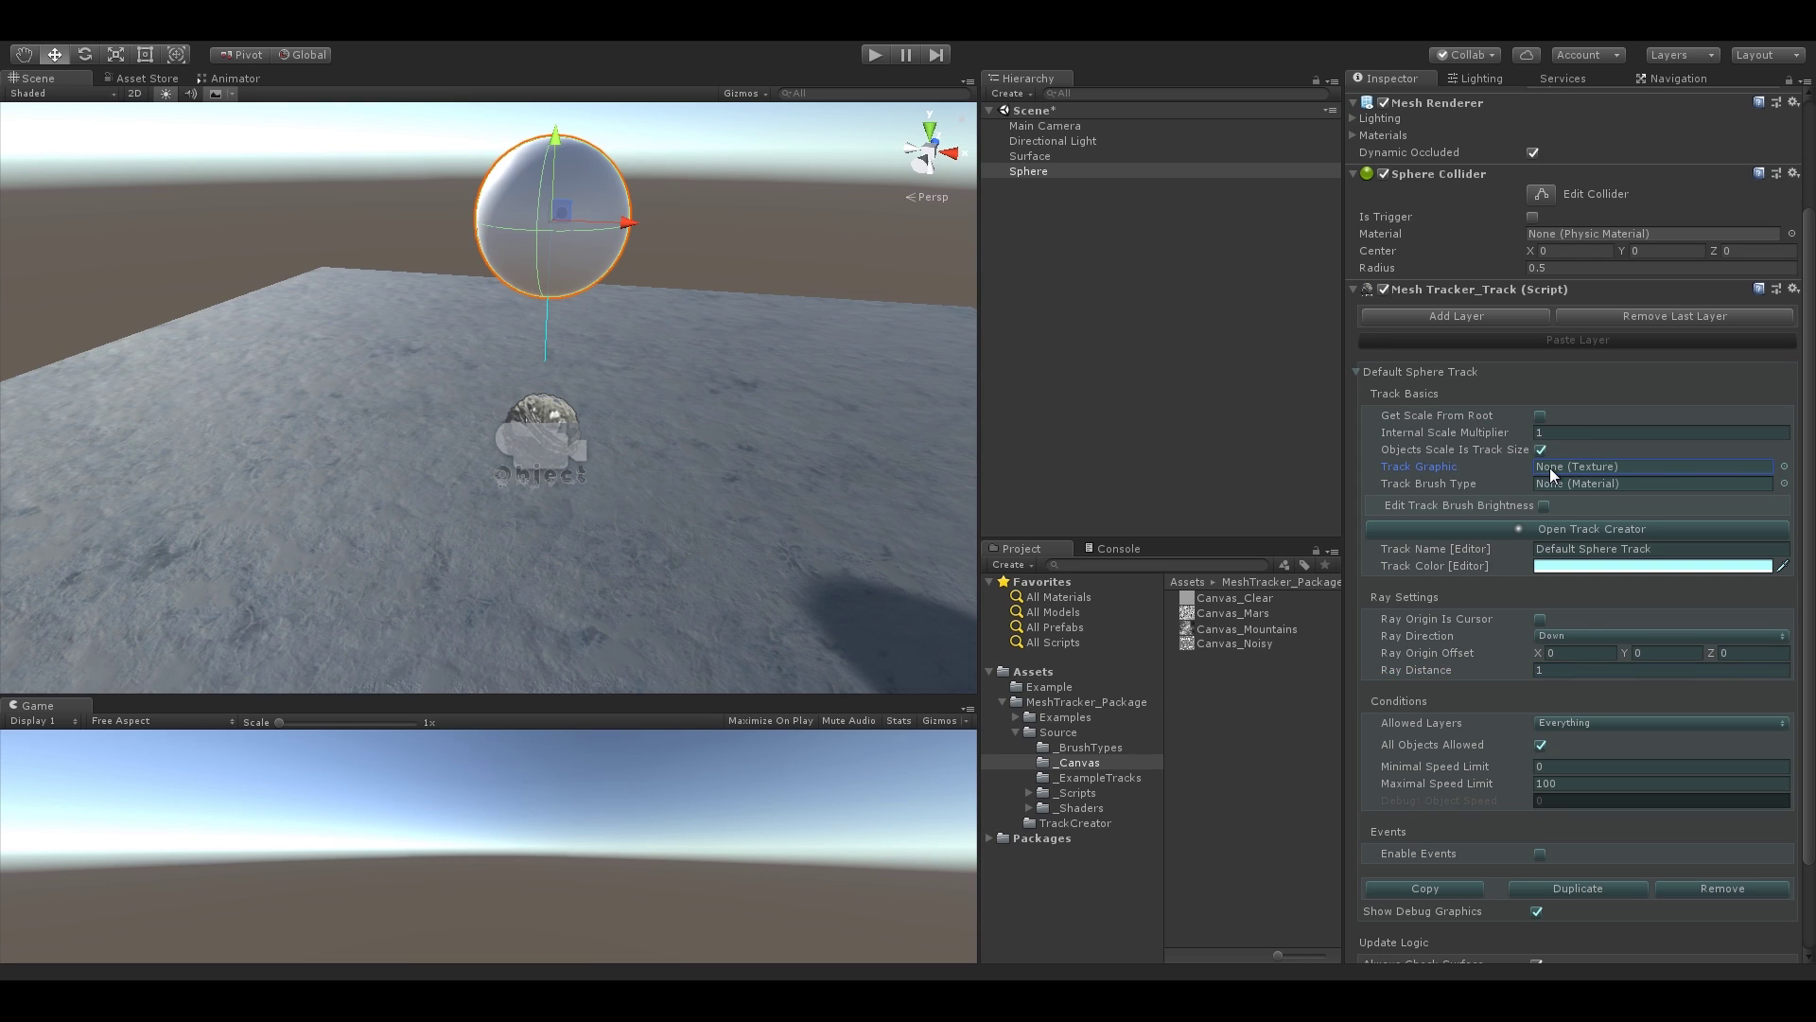
click(1091, 779)
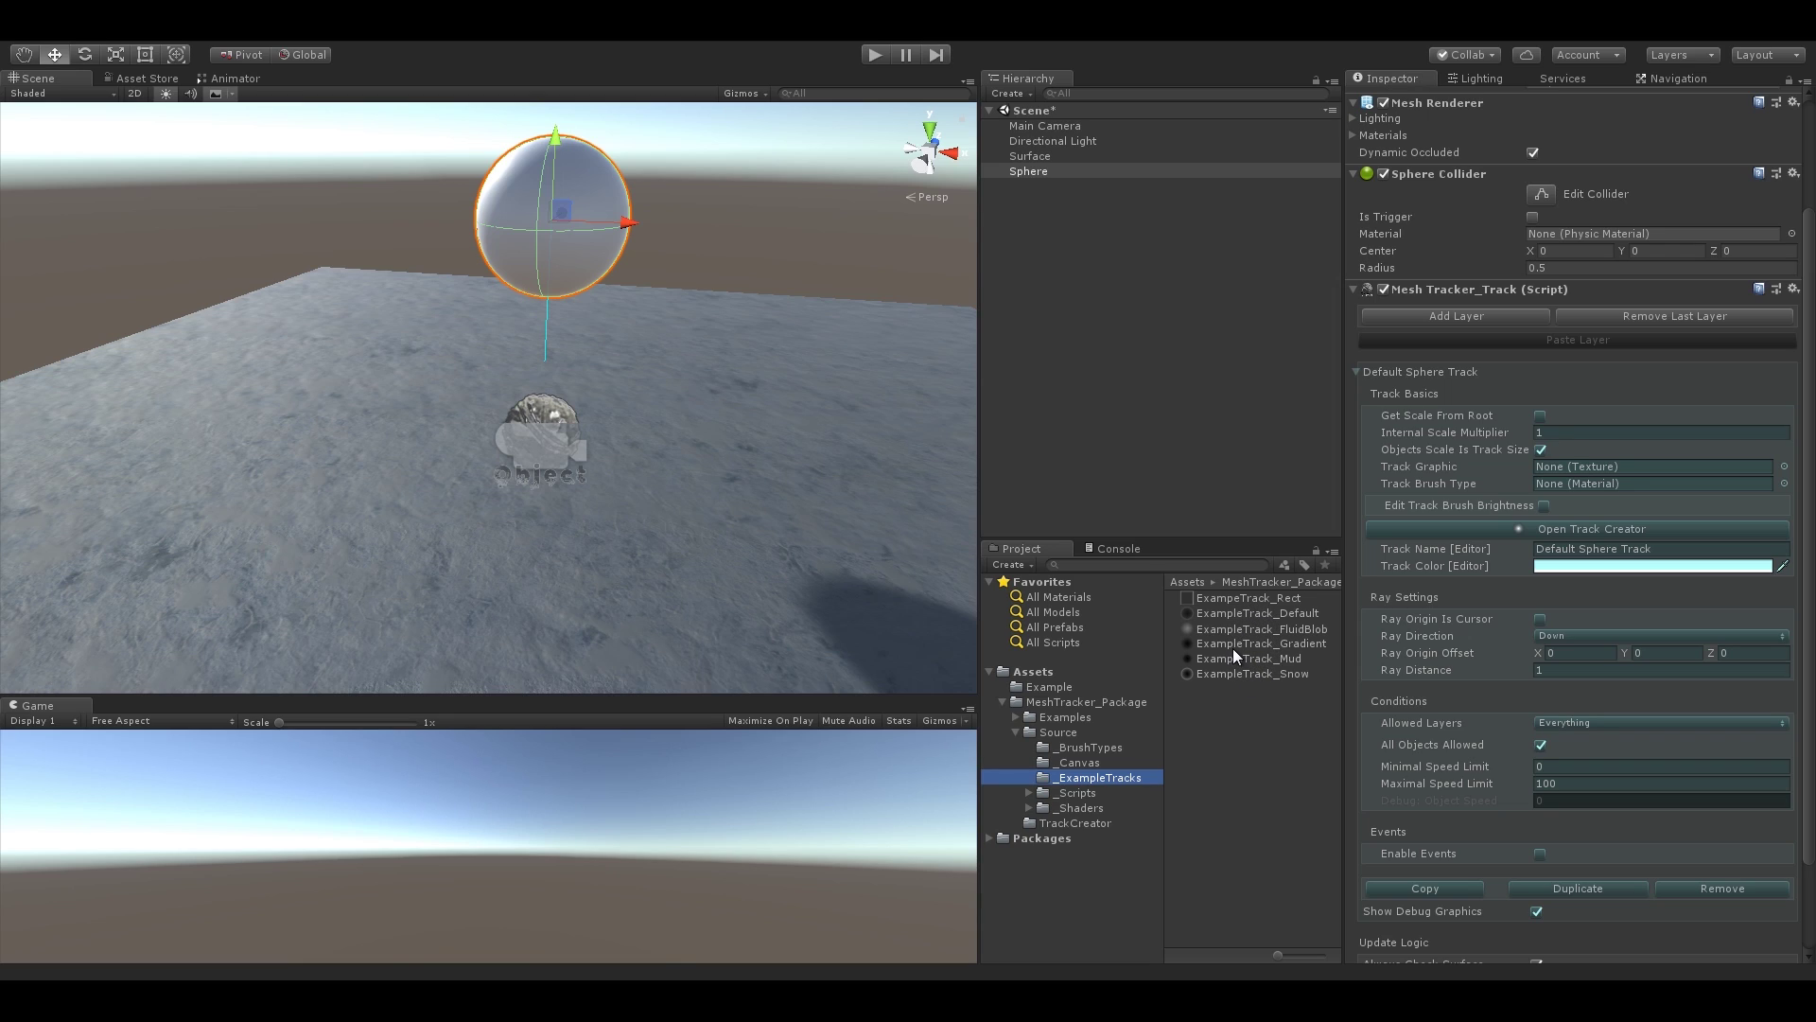
drag(1235, 672, 1564, 468)
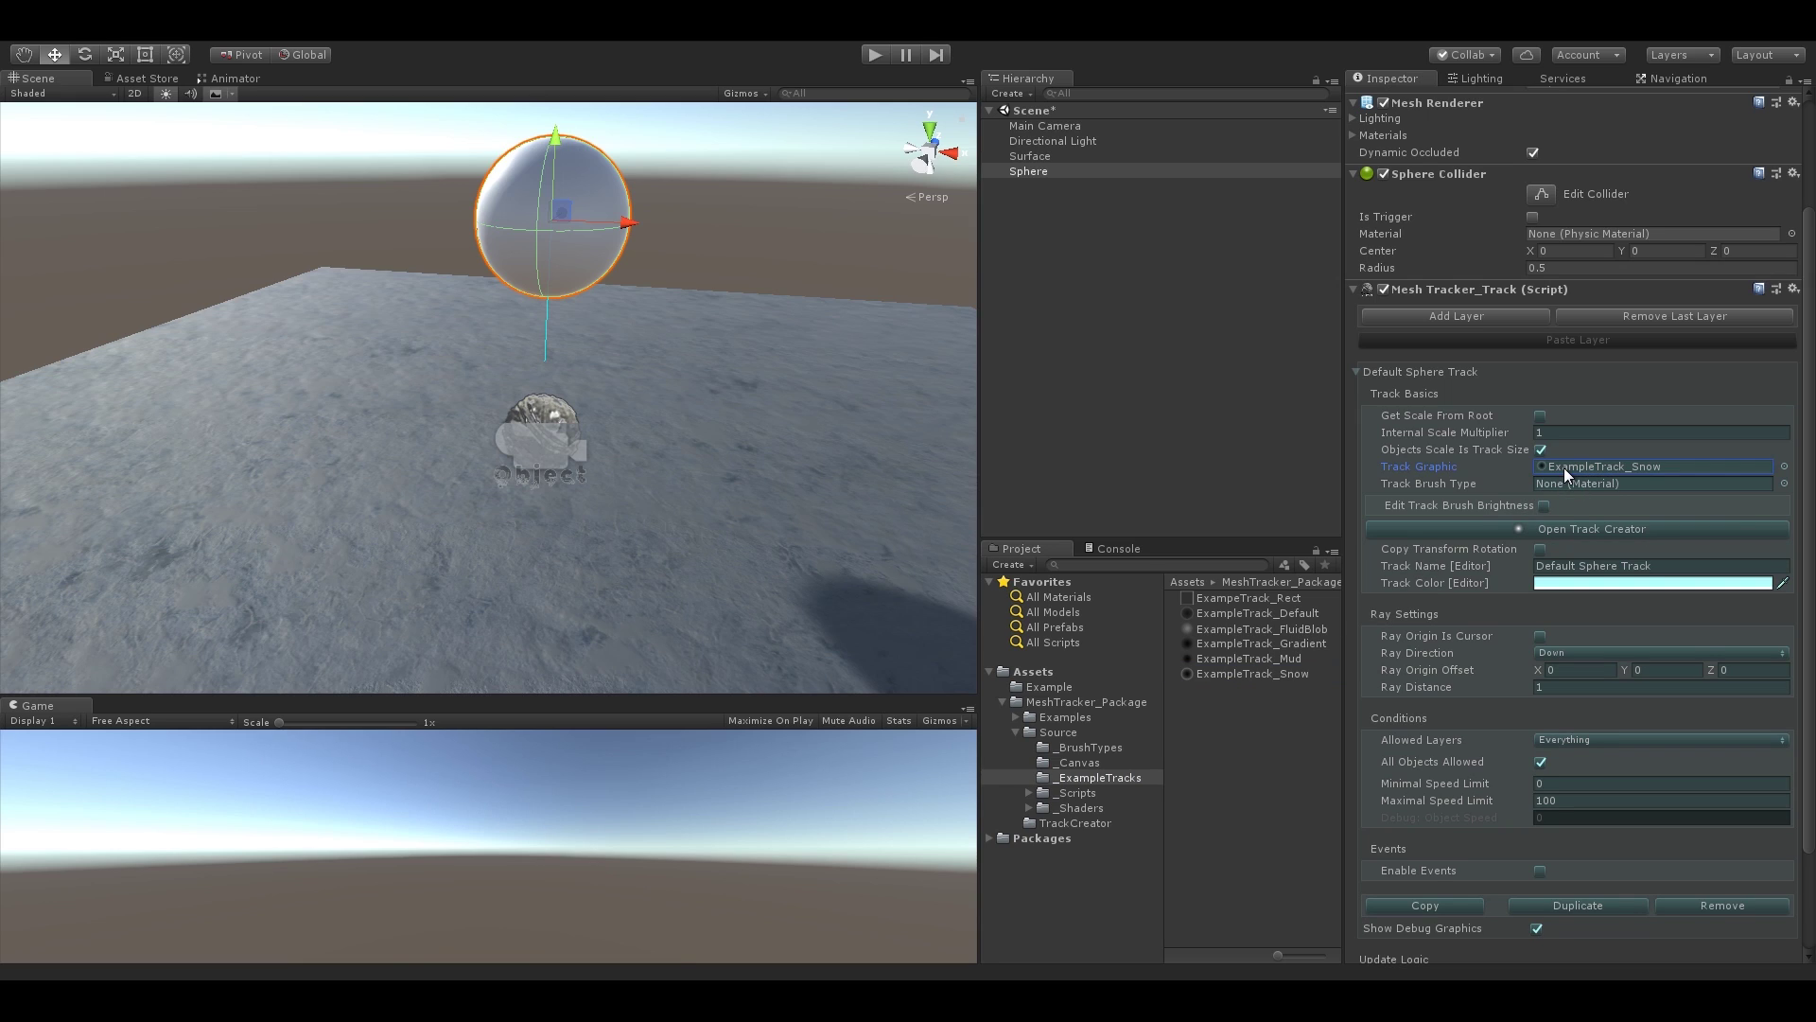
- Assign the Brush_Default material from the _BrushTypes folder as the layer's Track Brush Type
click(1481, 488)
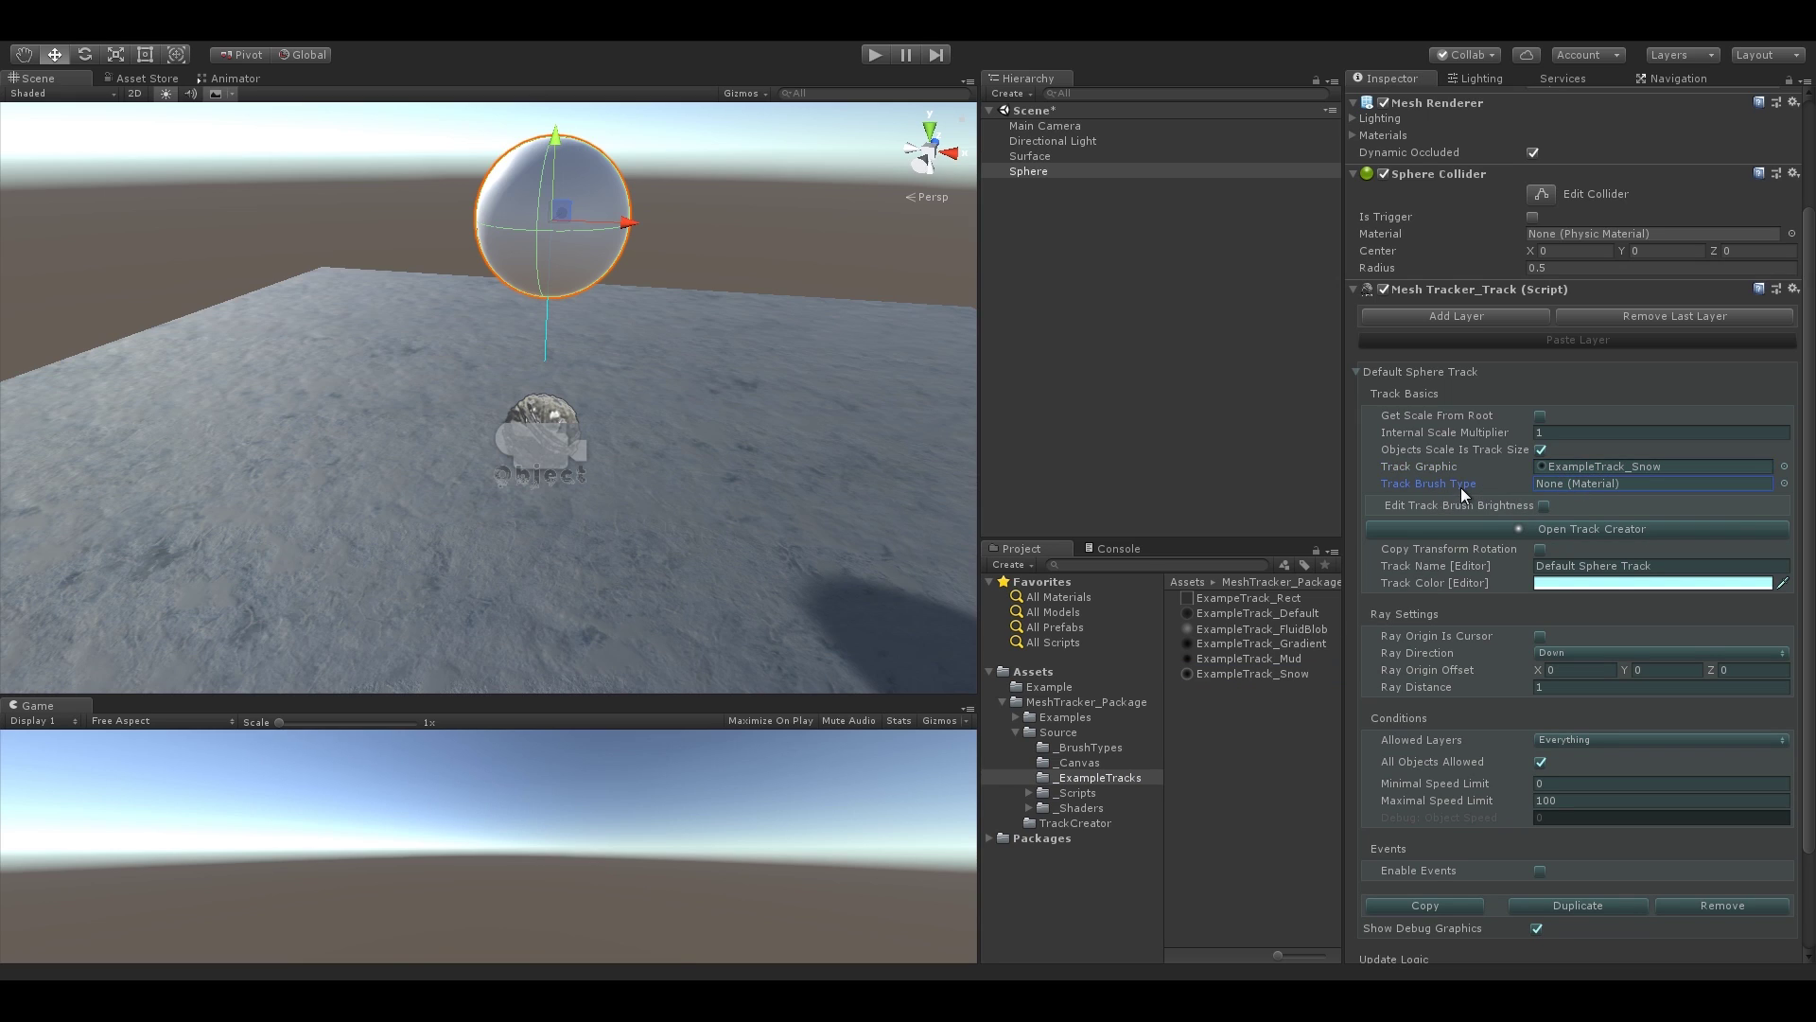
click(1088, 746)
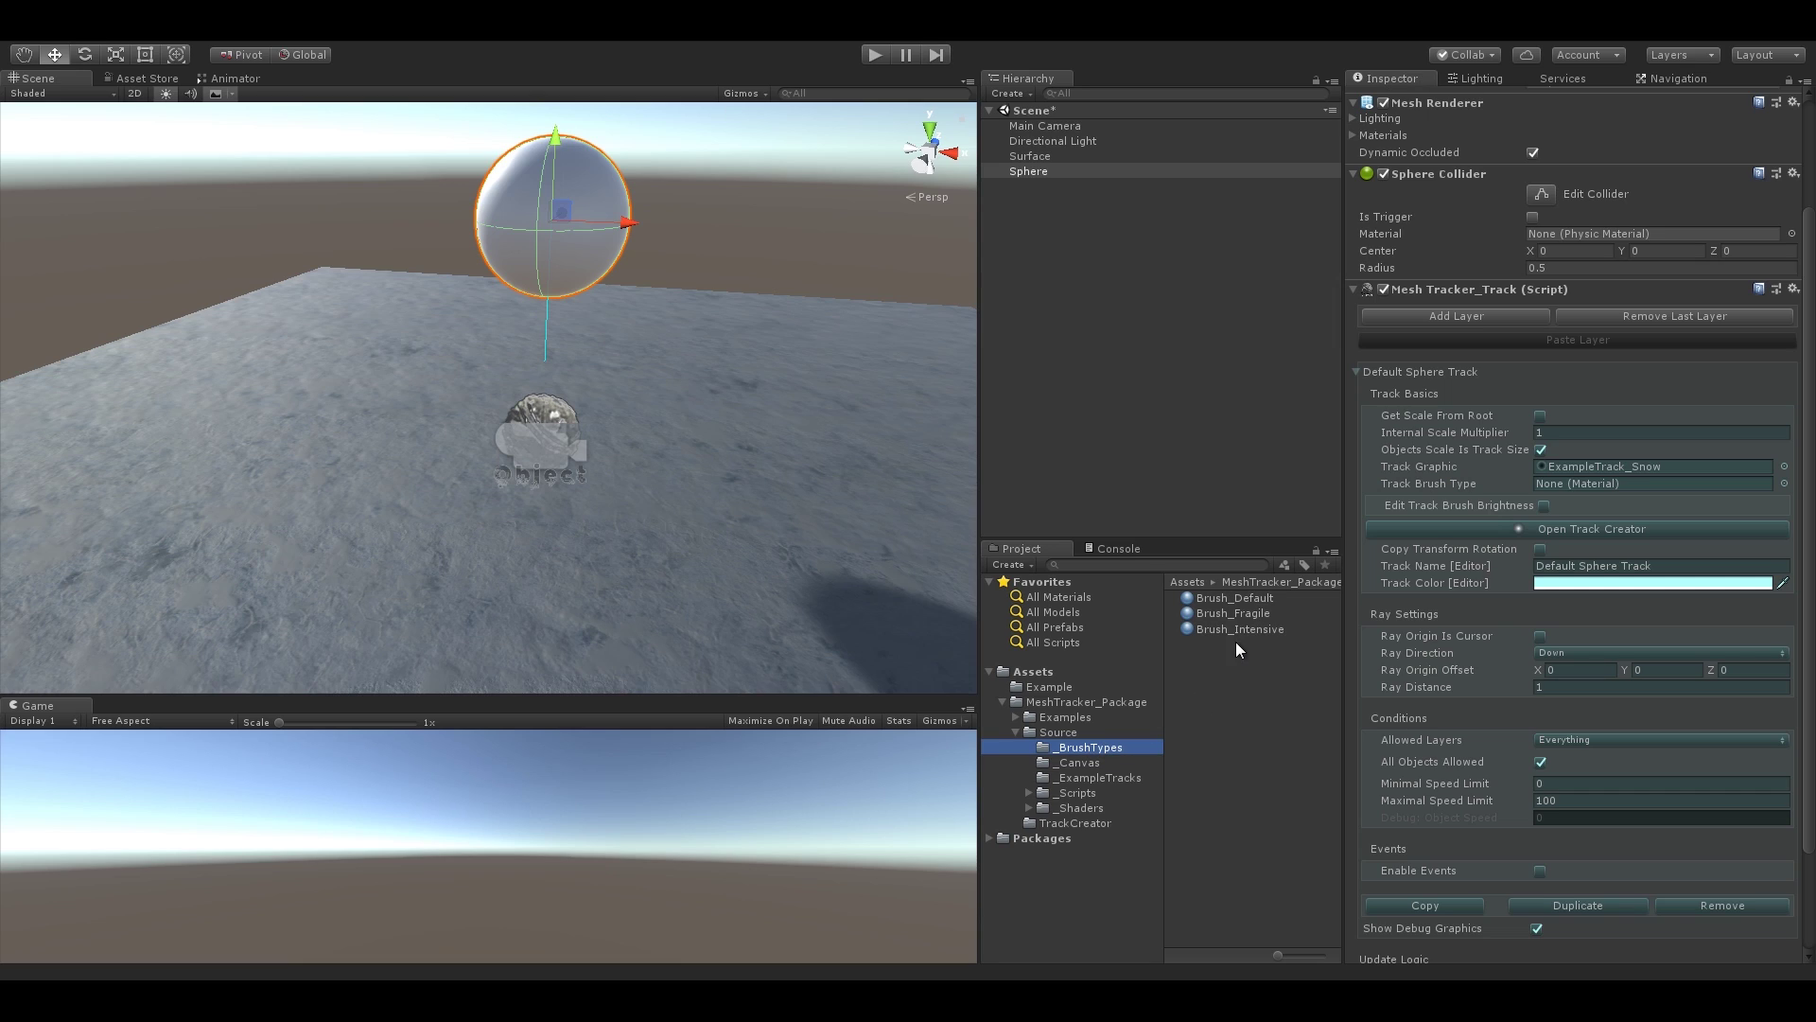
drag(1241, 600, 1564, 475)
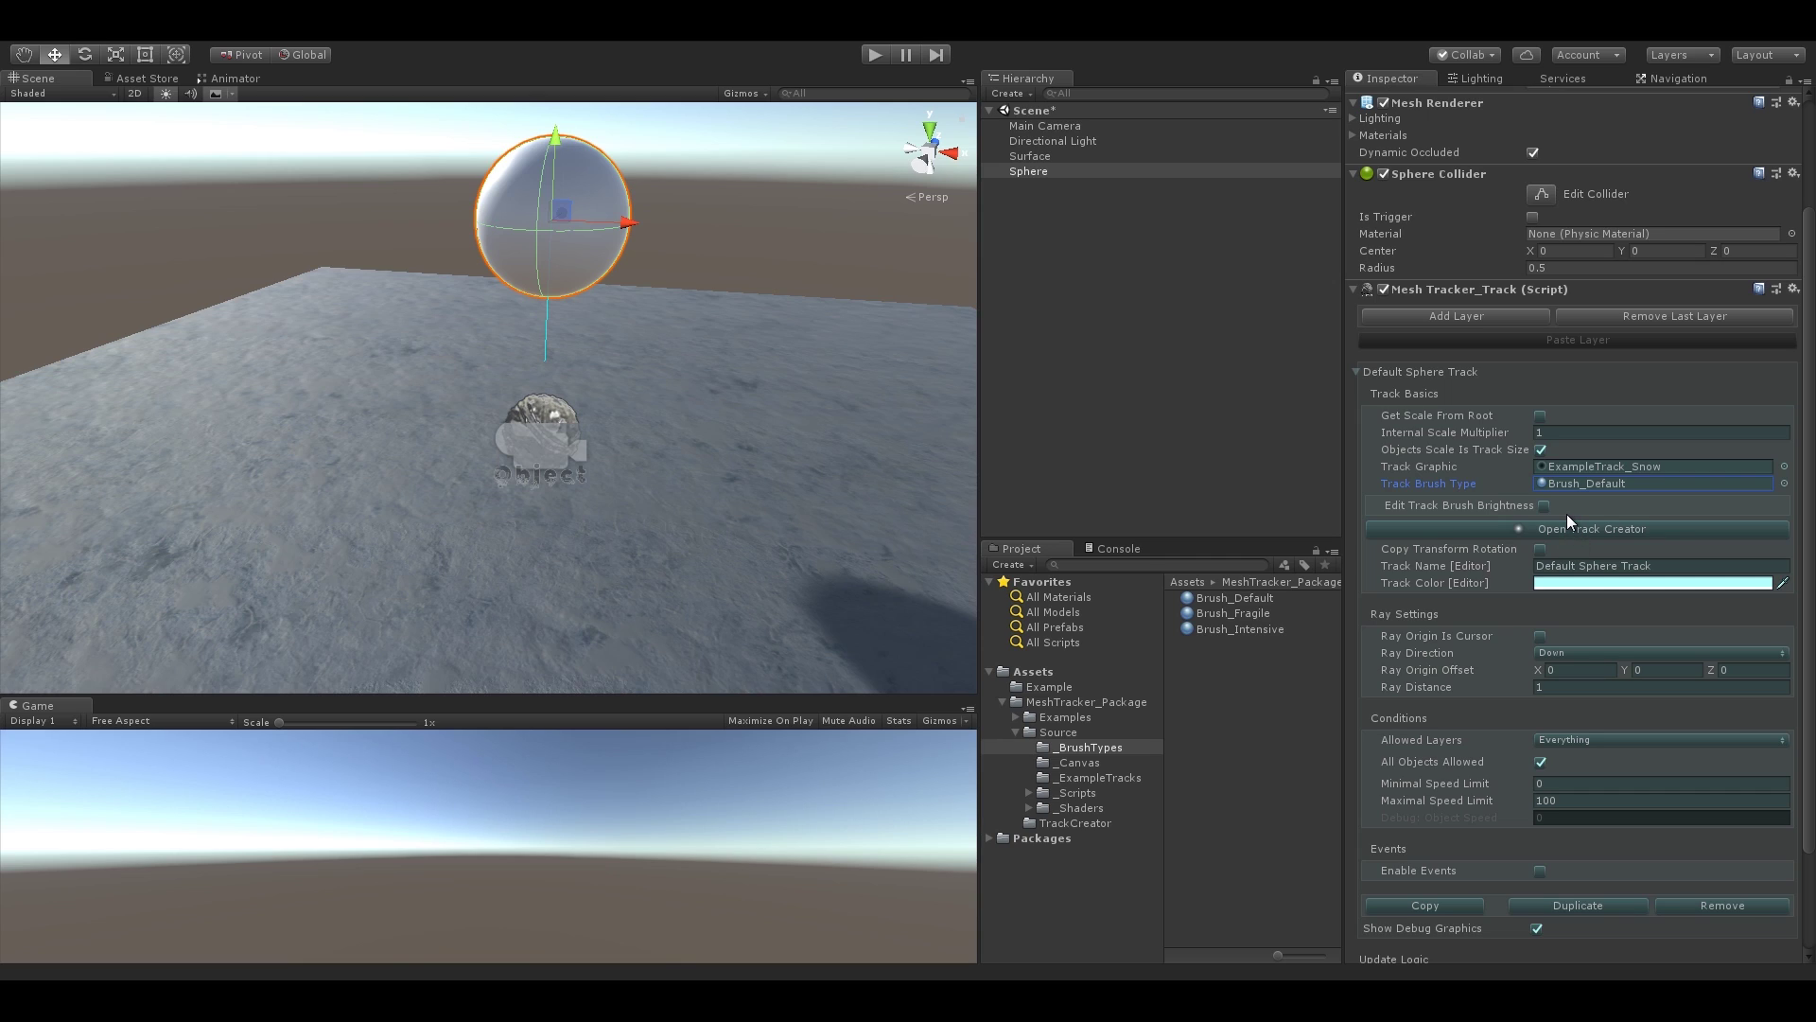
- Try several Internal Scale Multiplier values against the track preview under the sphere and set it to 150
click(1400, 432)
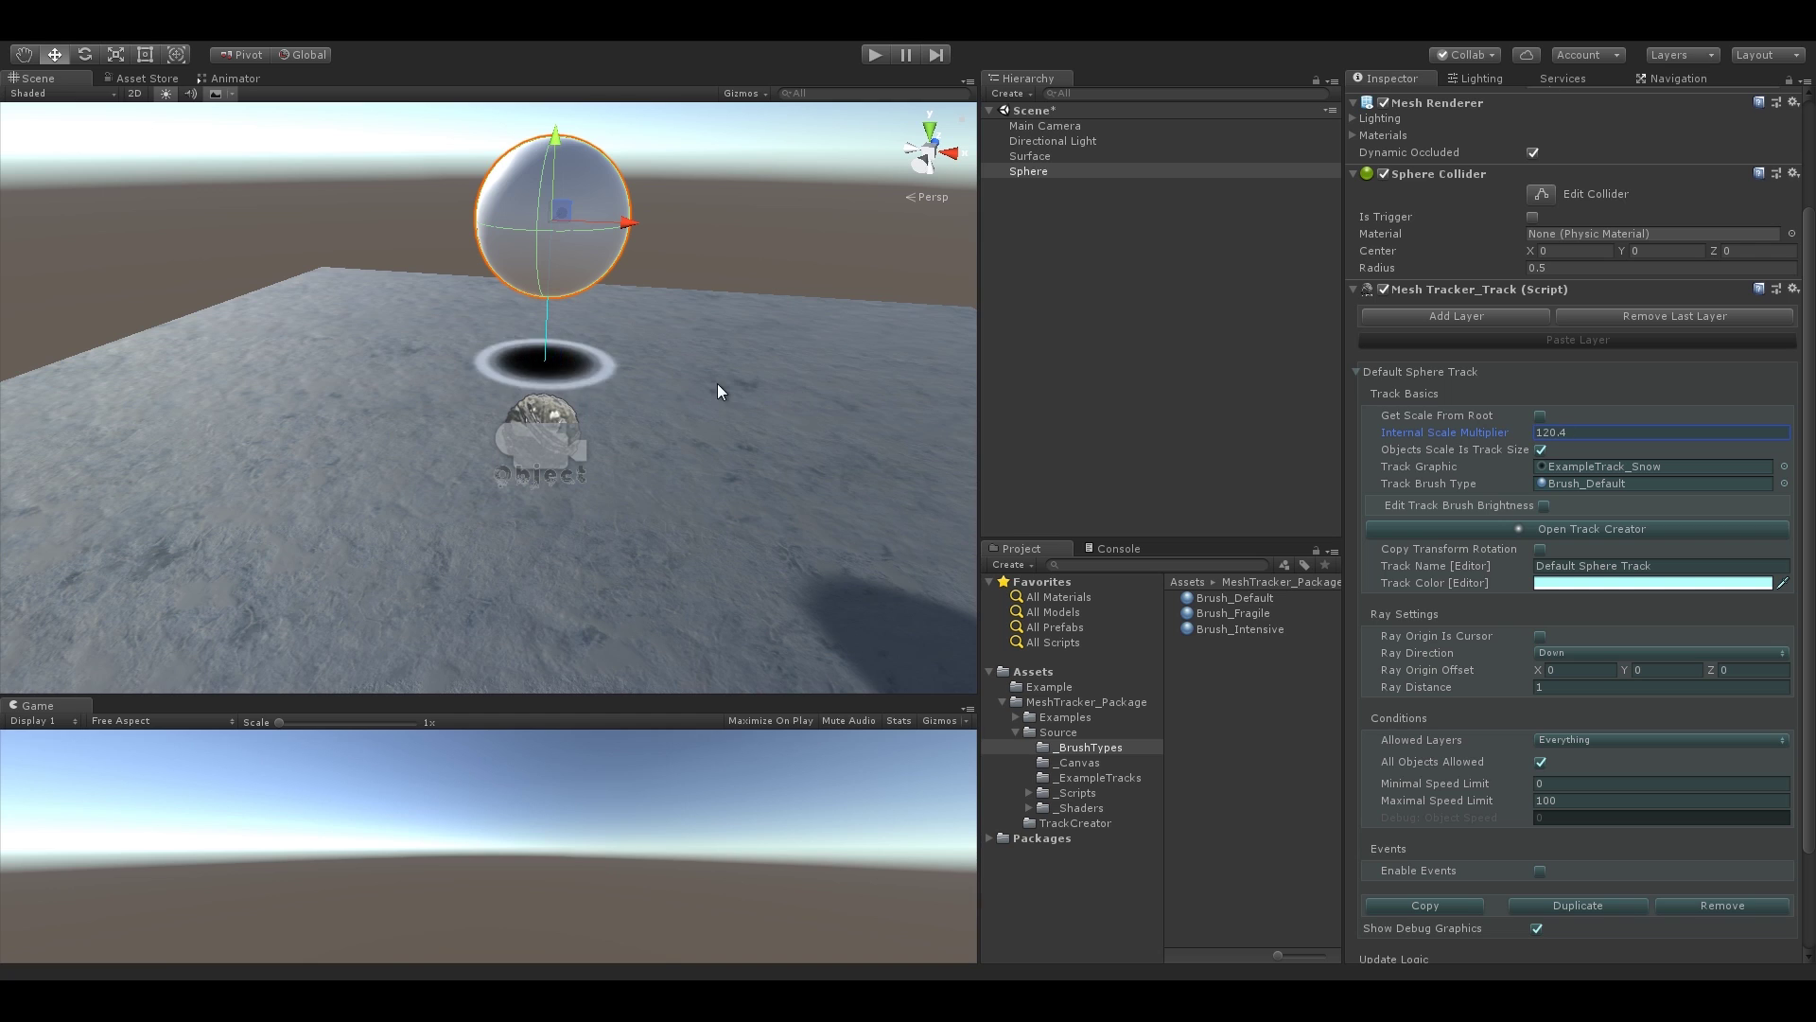
middle_drag(696, 361, 697, 434)
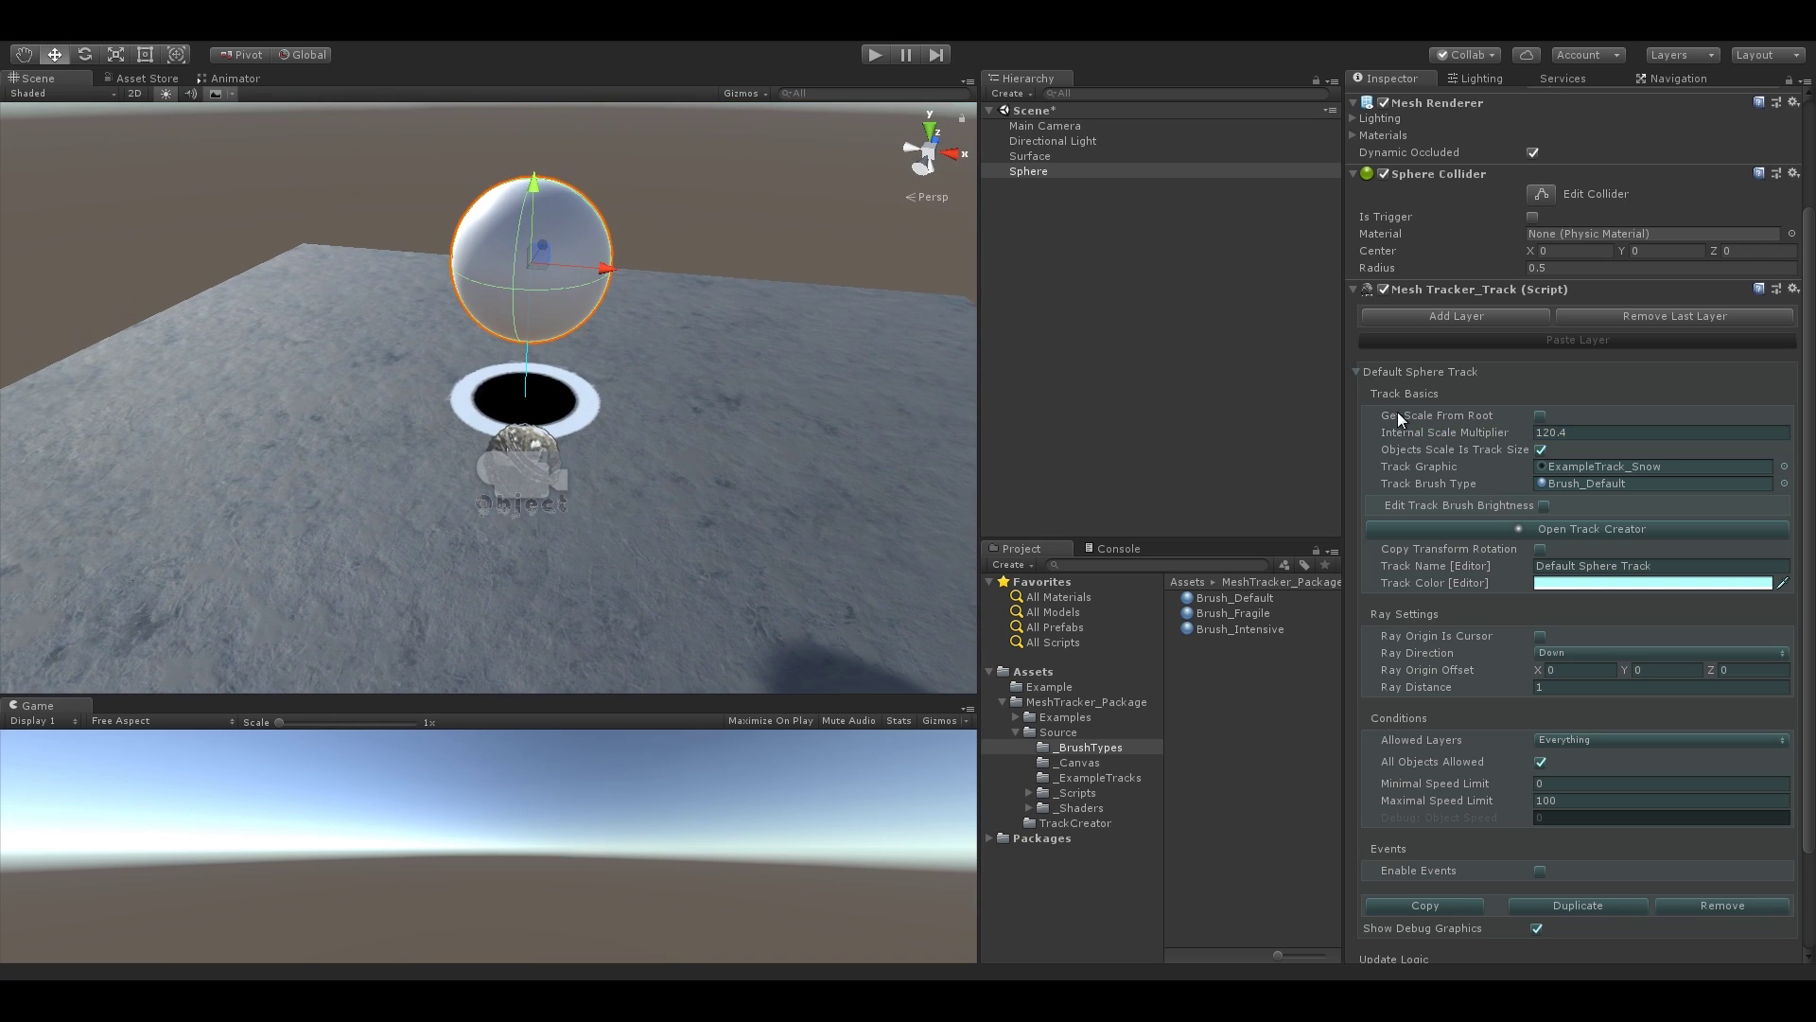
drag(1408, 432, 312, 416)
click(1573, 433)
text(131)
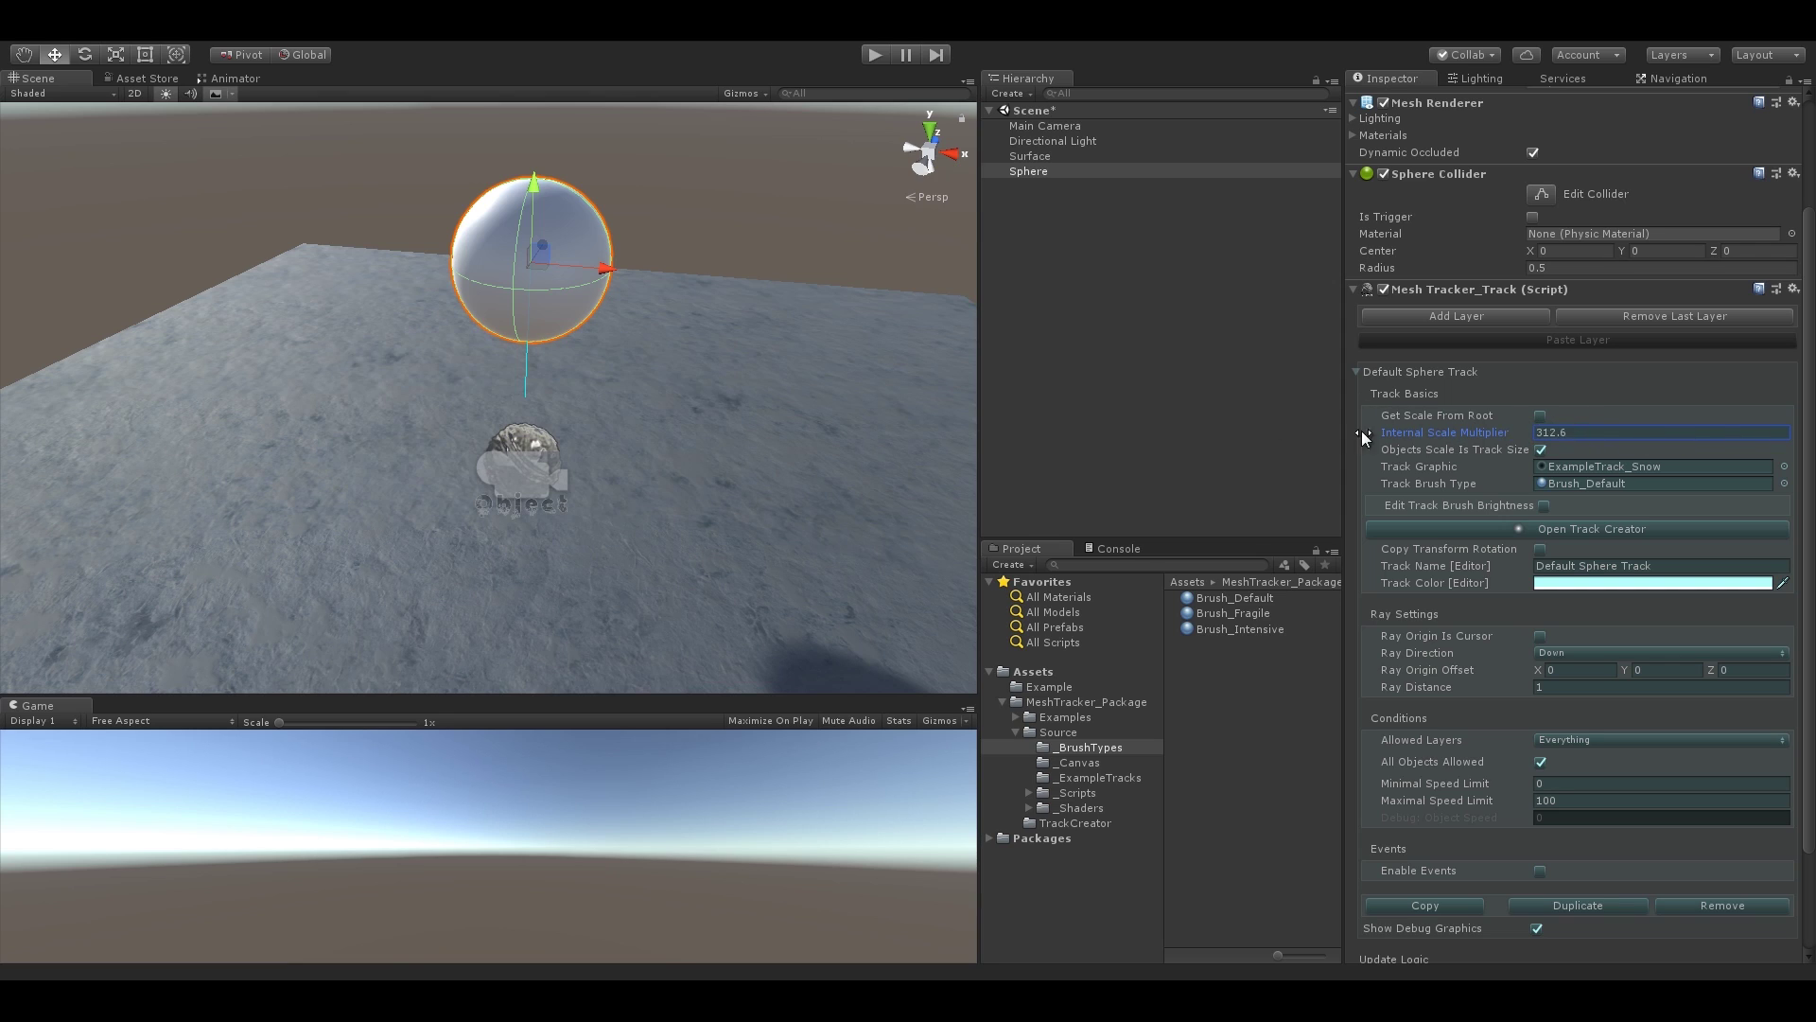
drag(979, 443, 1319, 460)
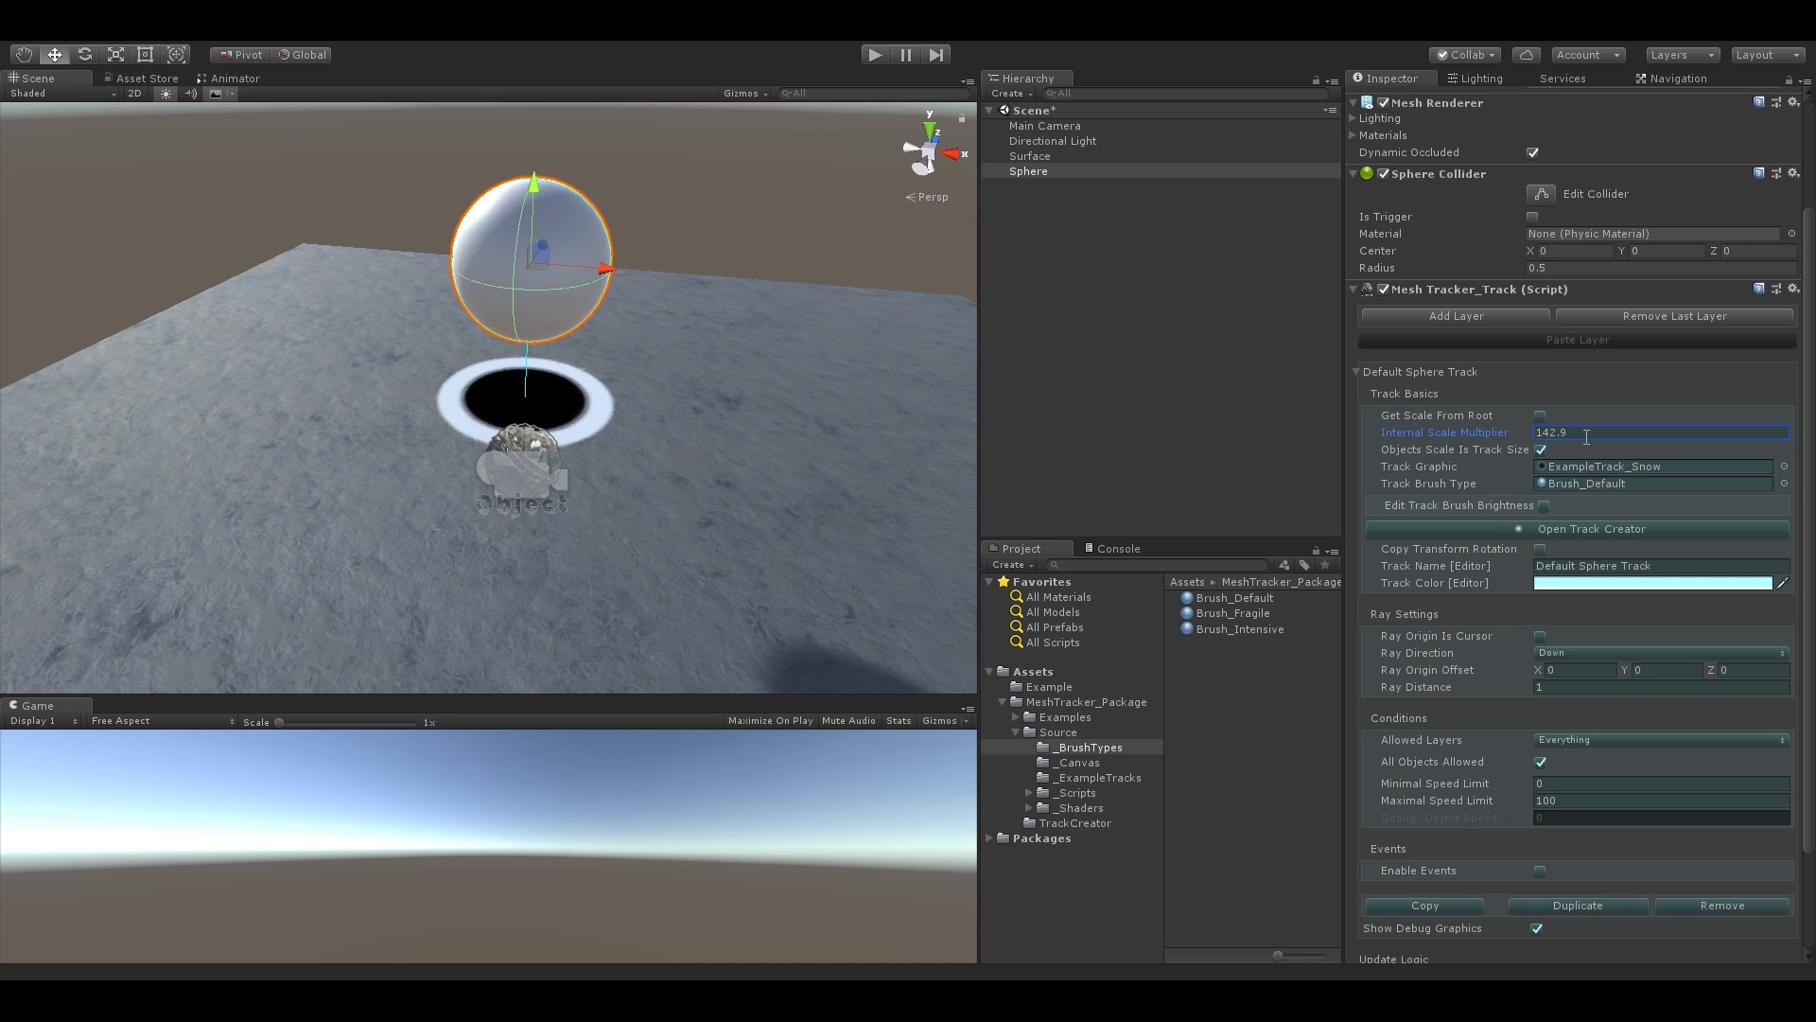
text(150)
alt+drag(625, 454, 803, 304)
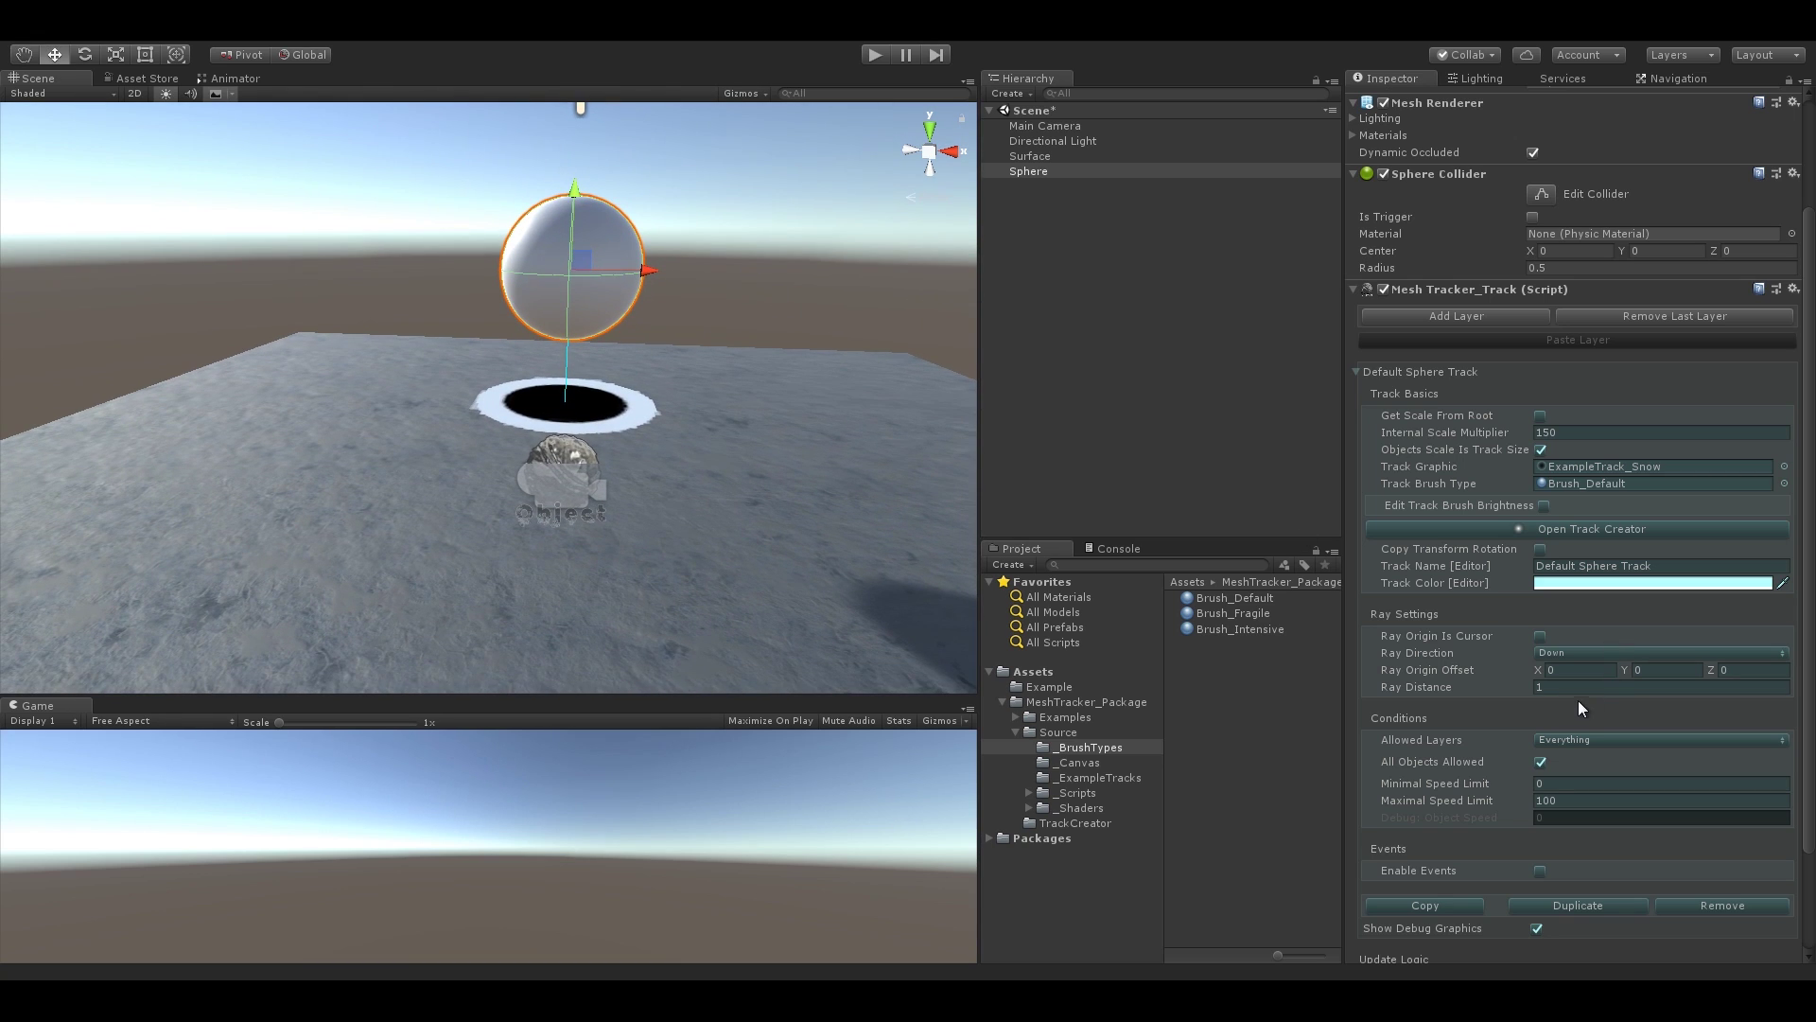
alt+drag(851, 378, 898, 422)
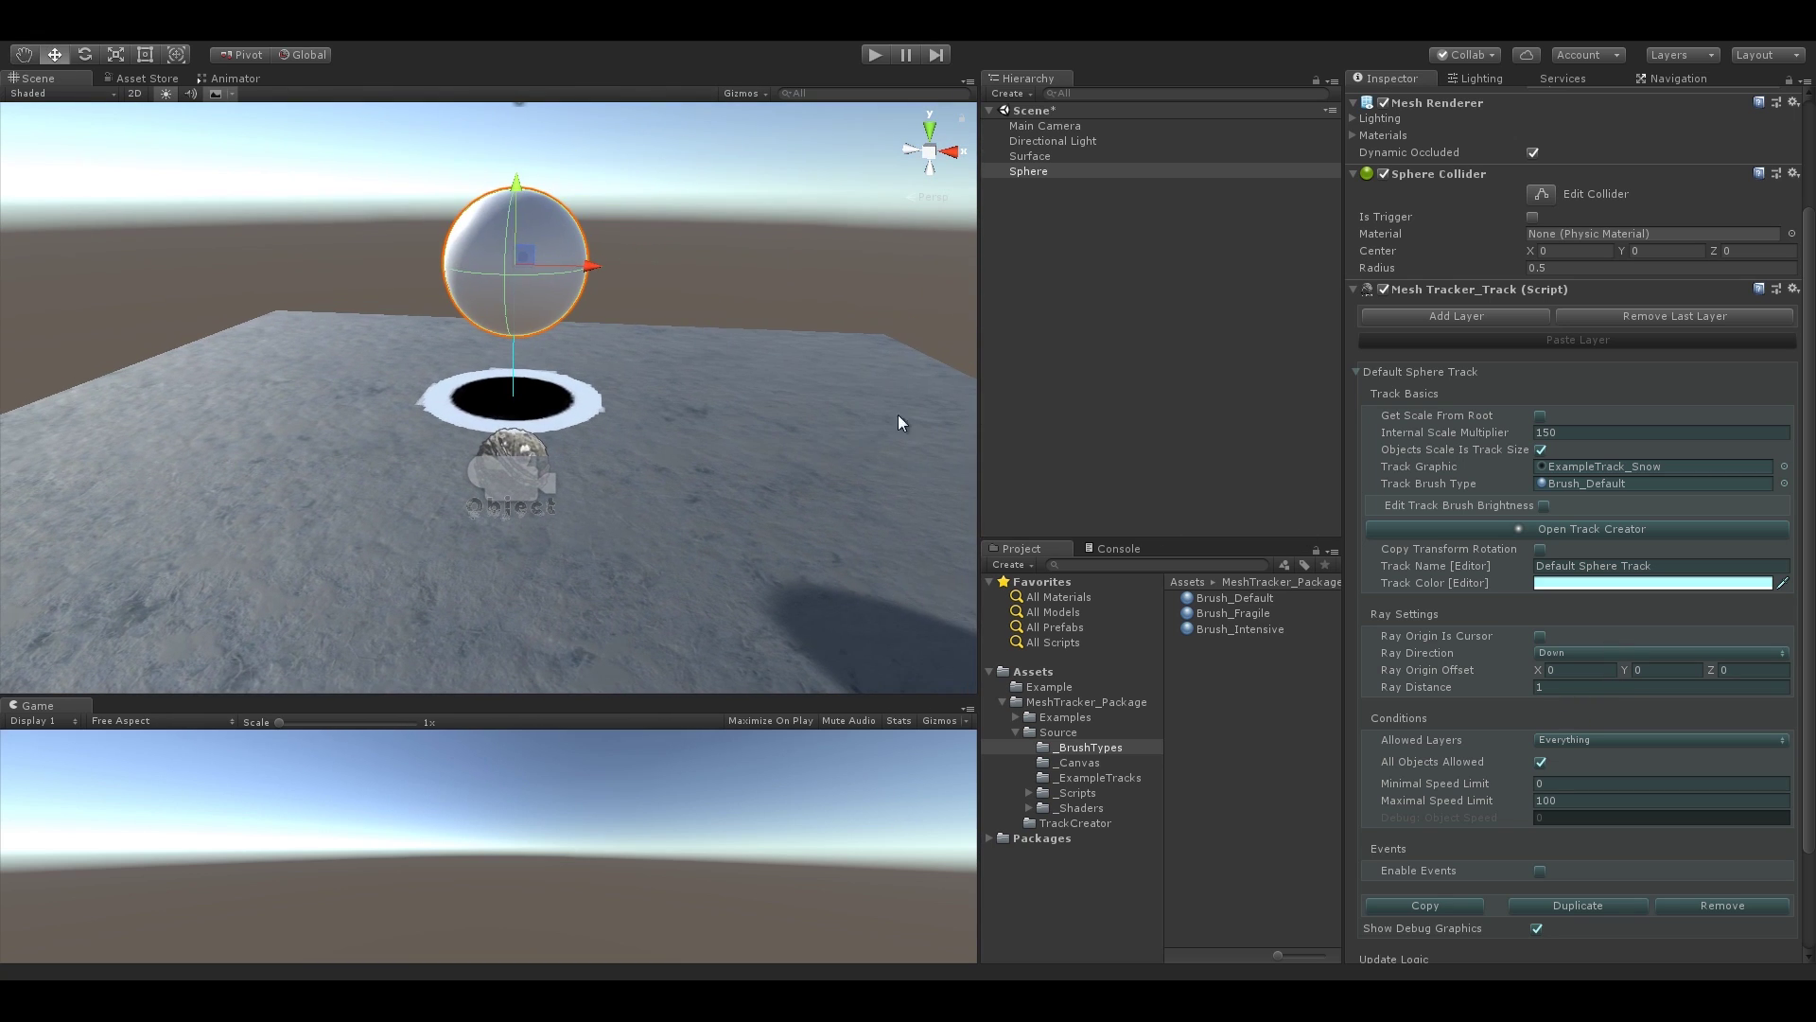
scroll(1591, 564, down, 1)
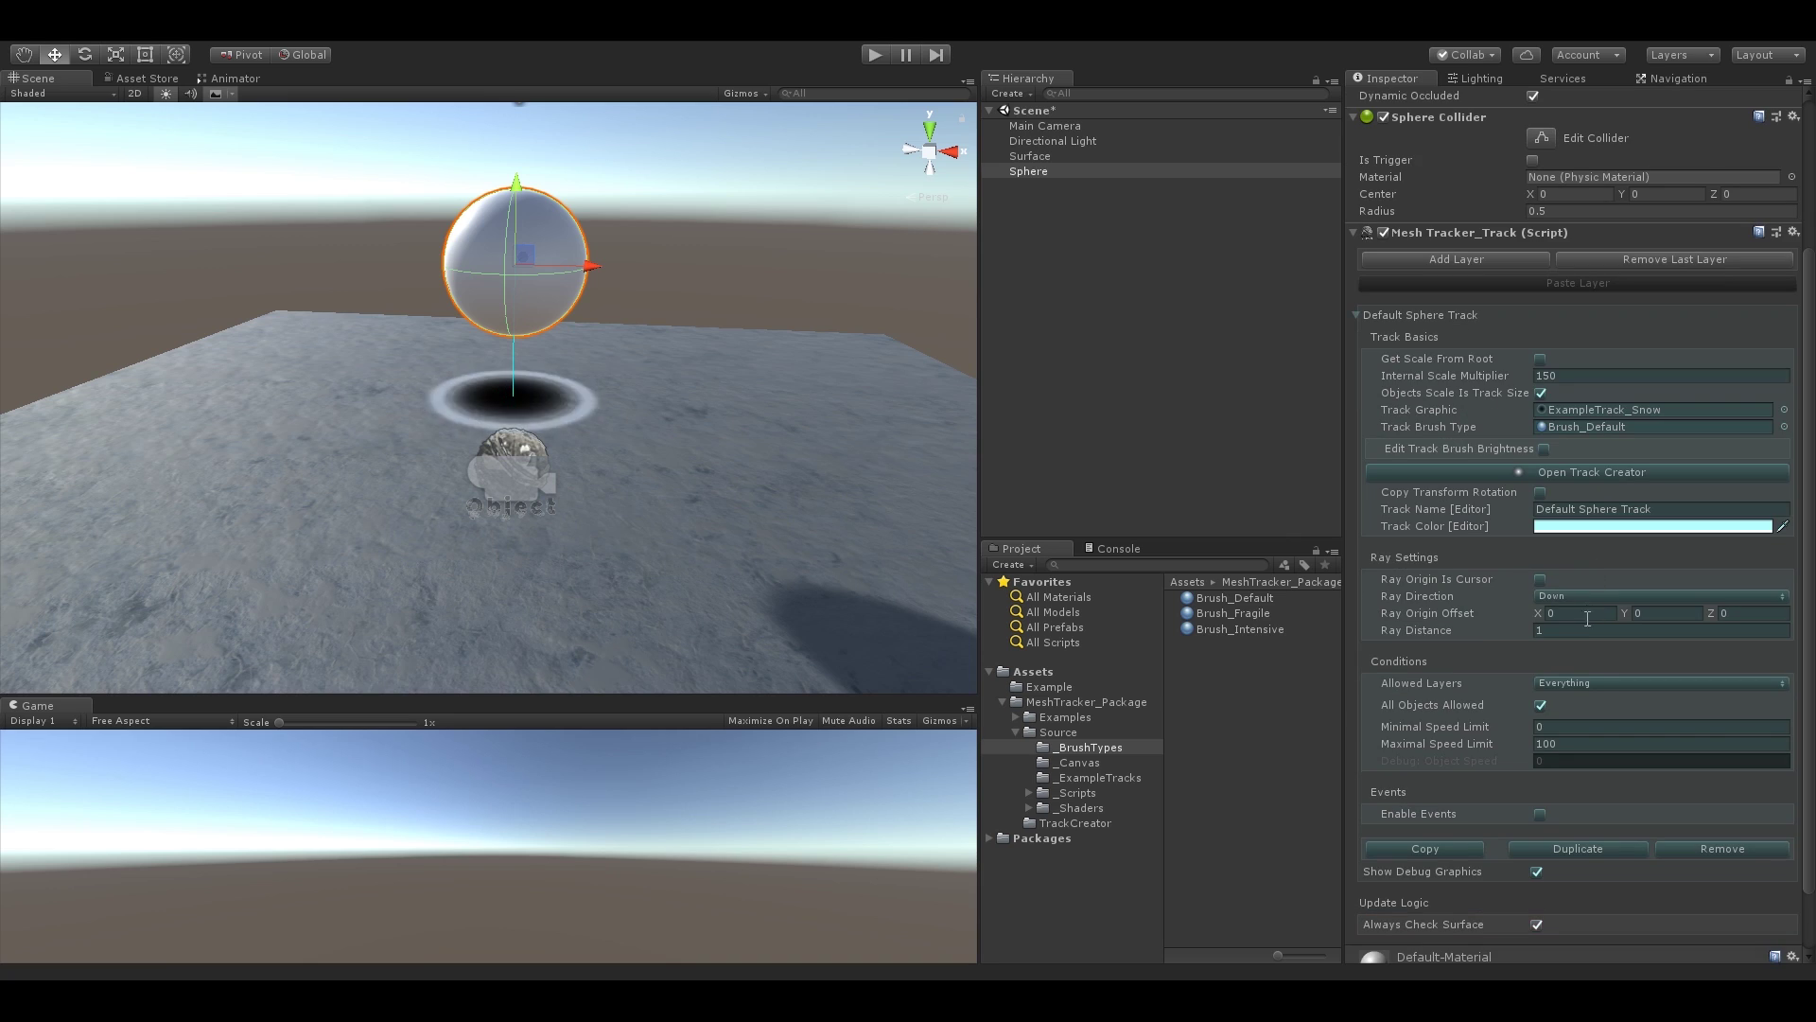
scroll(1580, 662, down, 1)
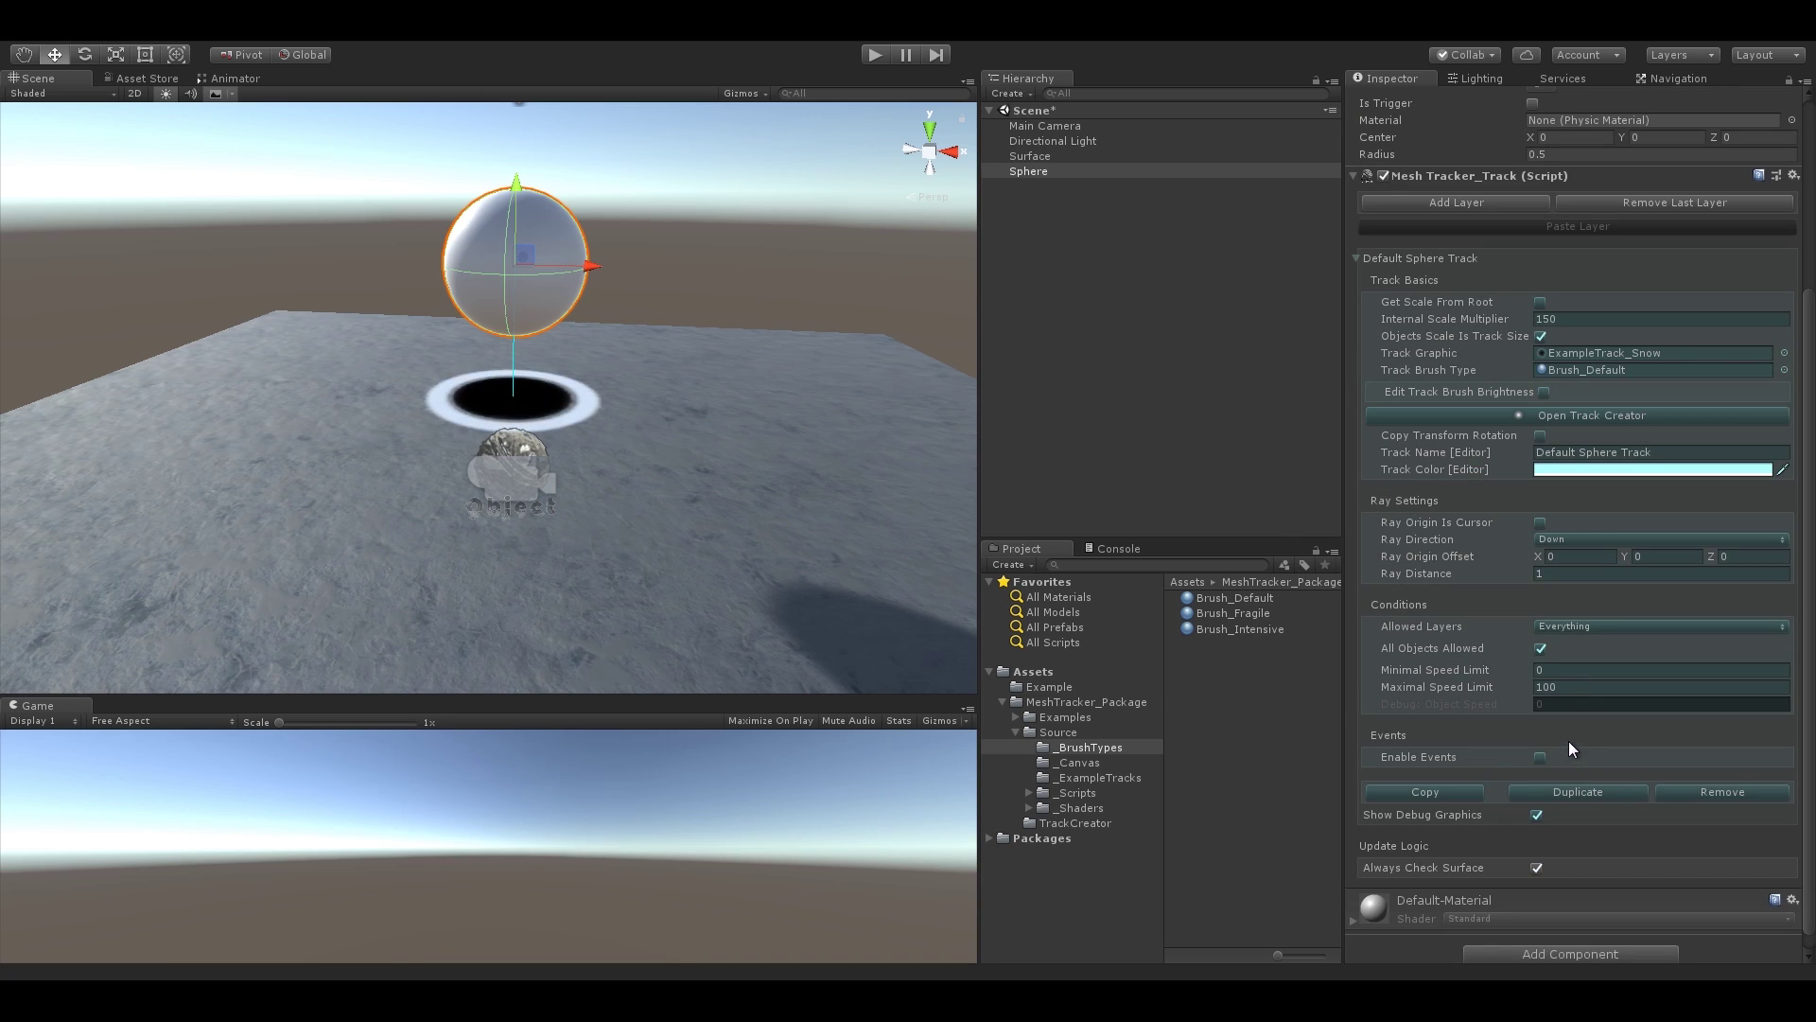
scroll(1569, 741, up, 2)
- Run the scene in play mode, lower the sphere onto the snow and move it around in loops to carve tracks
alt+drag(859, 515, 729, 333)
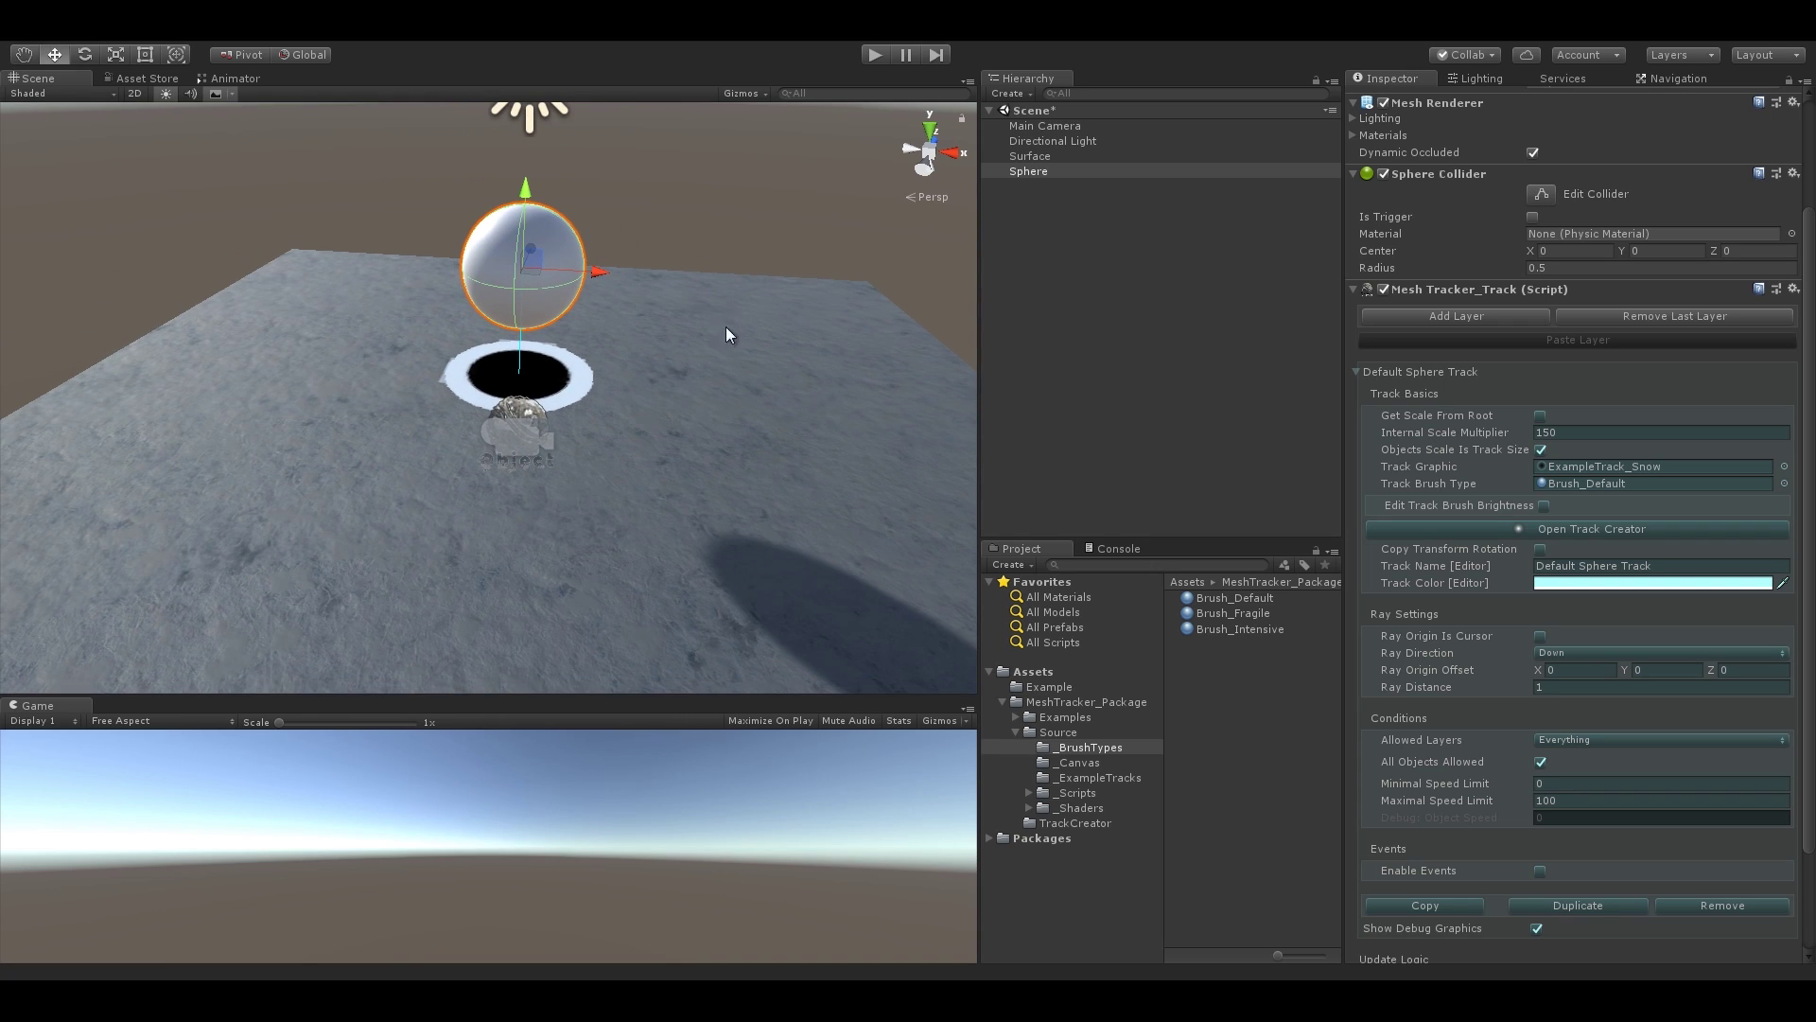
click(872, 59)
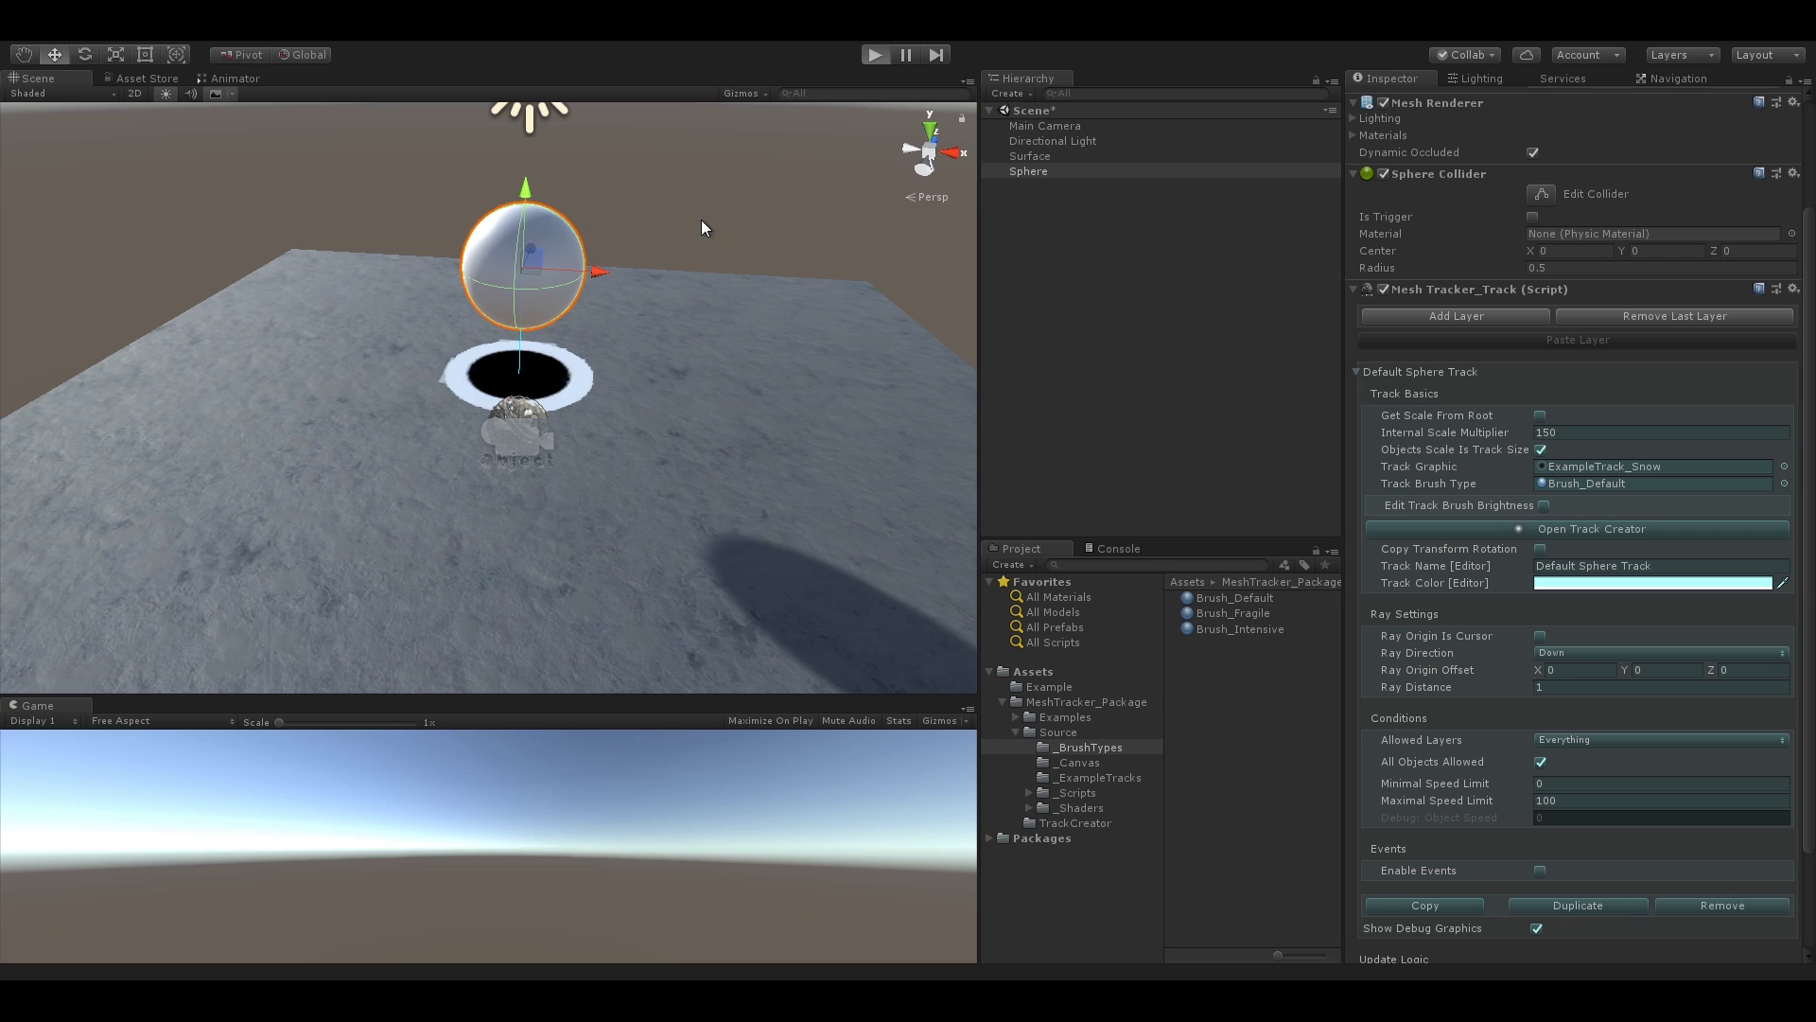
drag(520, 191, 519, 328)
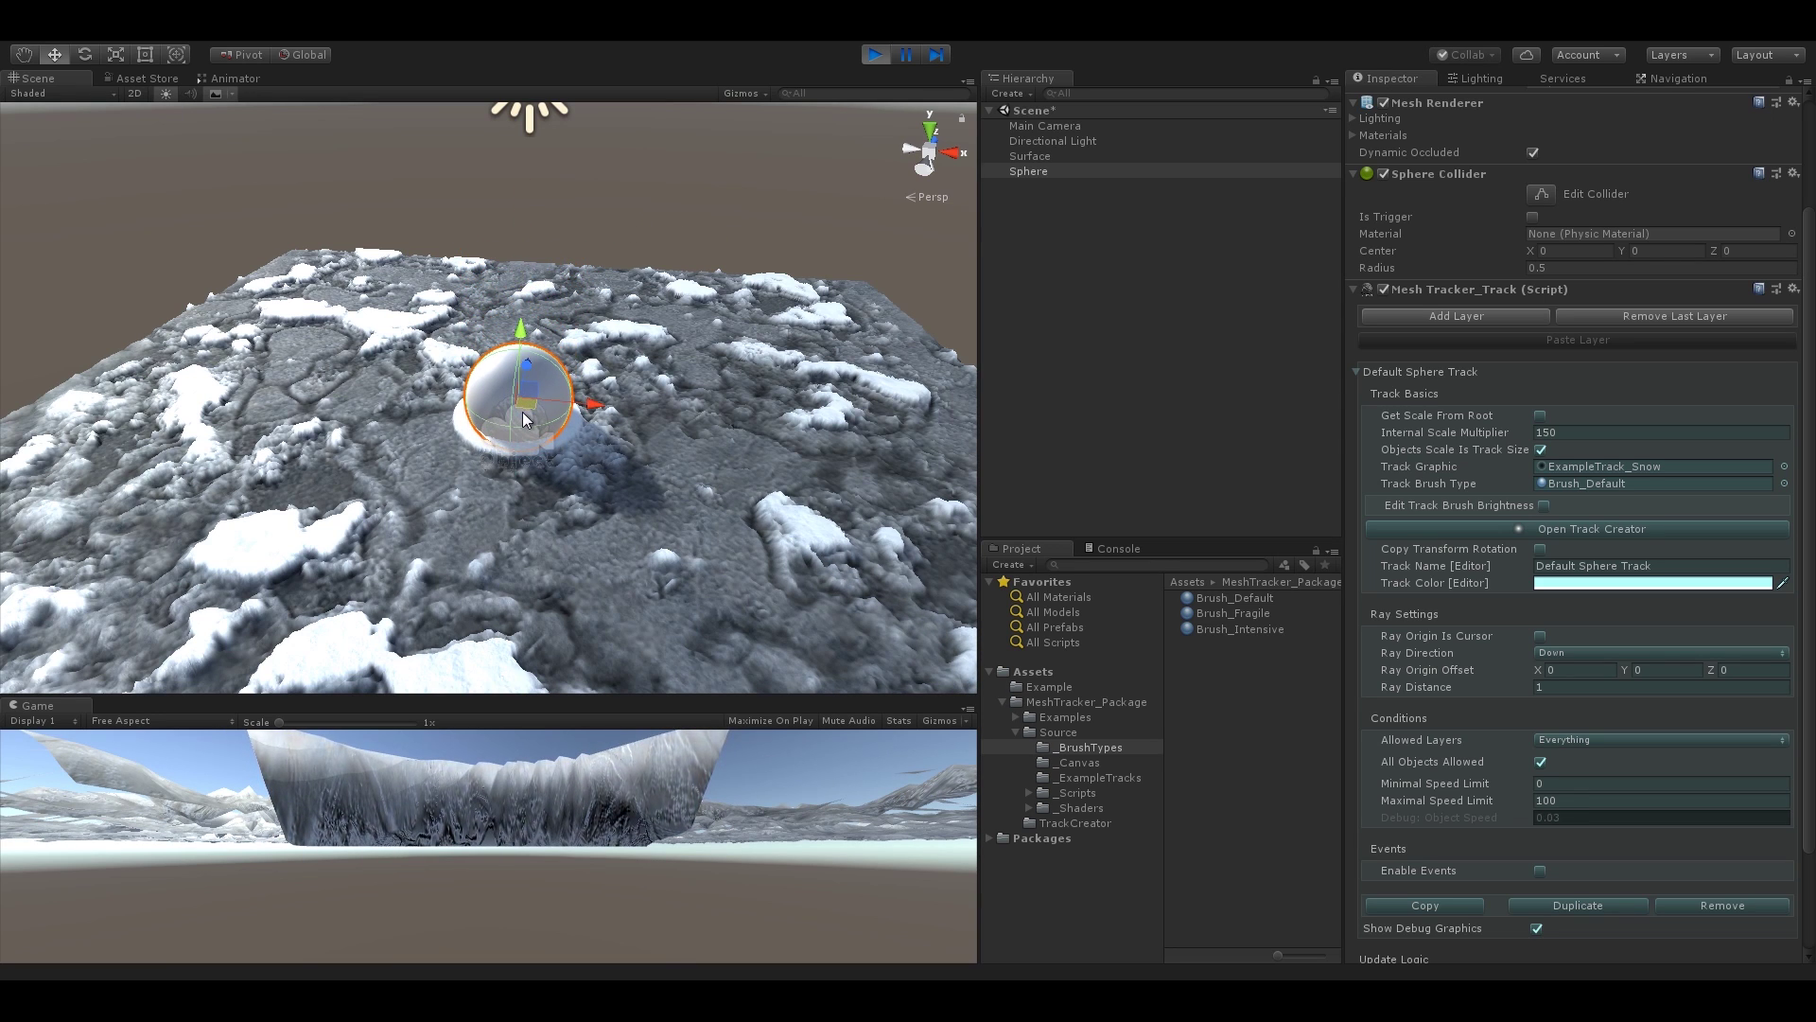
mouse_move(522, 411)
mouse_down()
mouse_move(556, 382)
mouse_move(551, 338)
mouse_move(499, 322)
mouse_move(419, 325)
mouse_move(370, 380)
mouse_move(392, 468)
mouse_move(525, 491)
mouse_move(675, 455)
mouse_move(705, 391)
mouse_move(677, 371)
mouse_move(645, 424)
mouse_move(527, 467)
mouse_move(387, 458)
mouse_move(360, 396)
mouse_move(405, 398)
mouse_move(460, 441)
mouse_move(536, 408)
mouse_move(516, 374)
mouse_up()
- Raise the Lower Color Multiplier of the Surface object's snow material to about -0.021
click(799, 394)
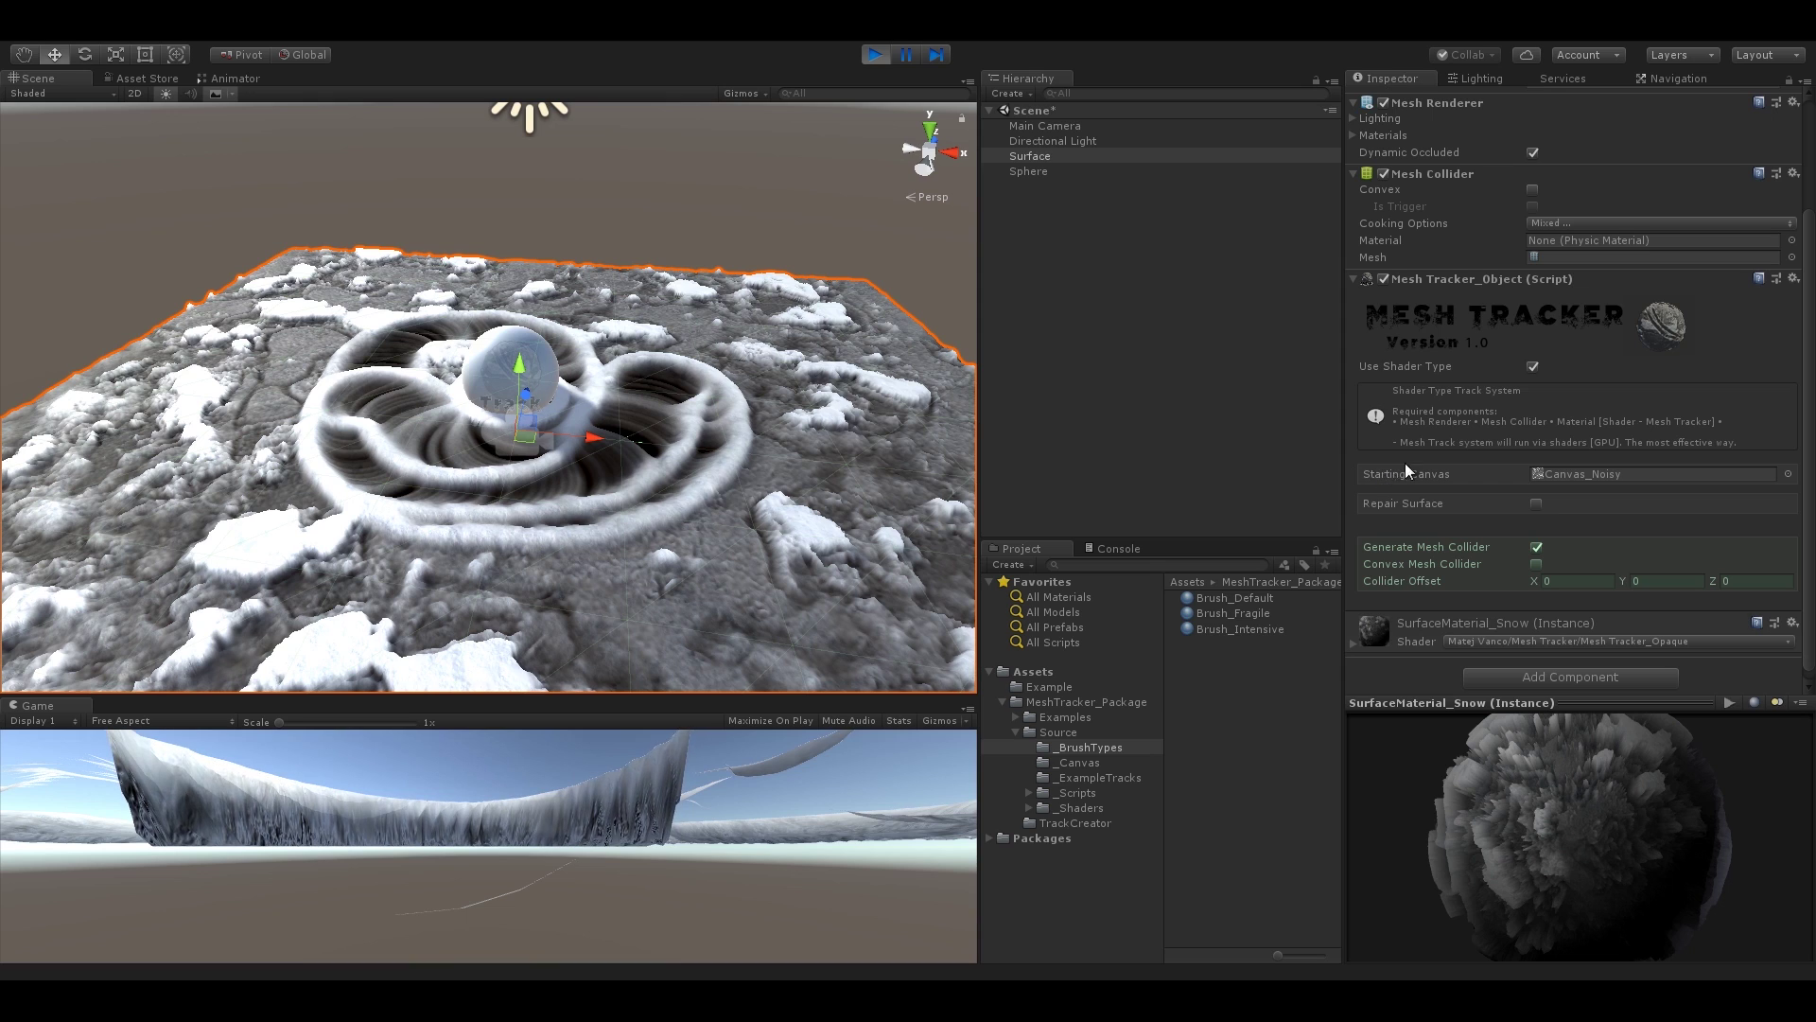
scroll(1405, 462, down, 1)
click(1432, 589)
scroll(1438, 605, down, 5)
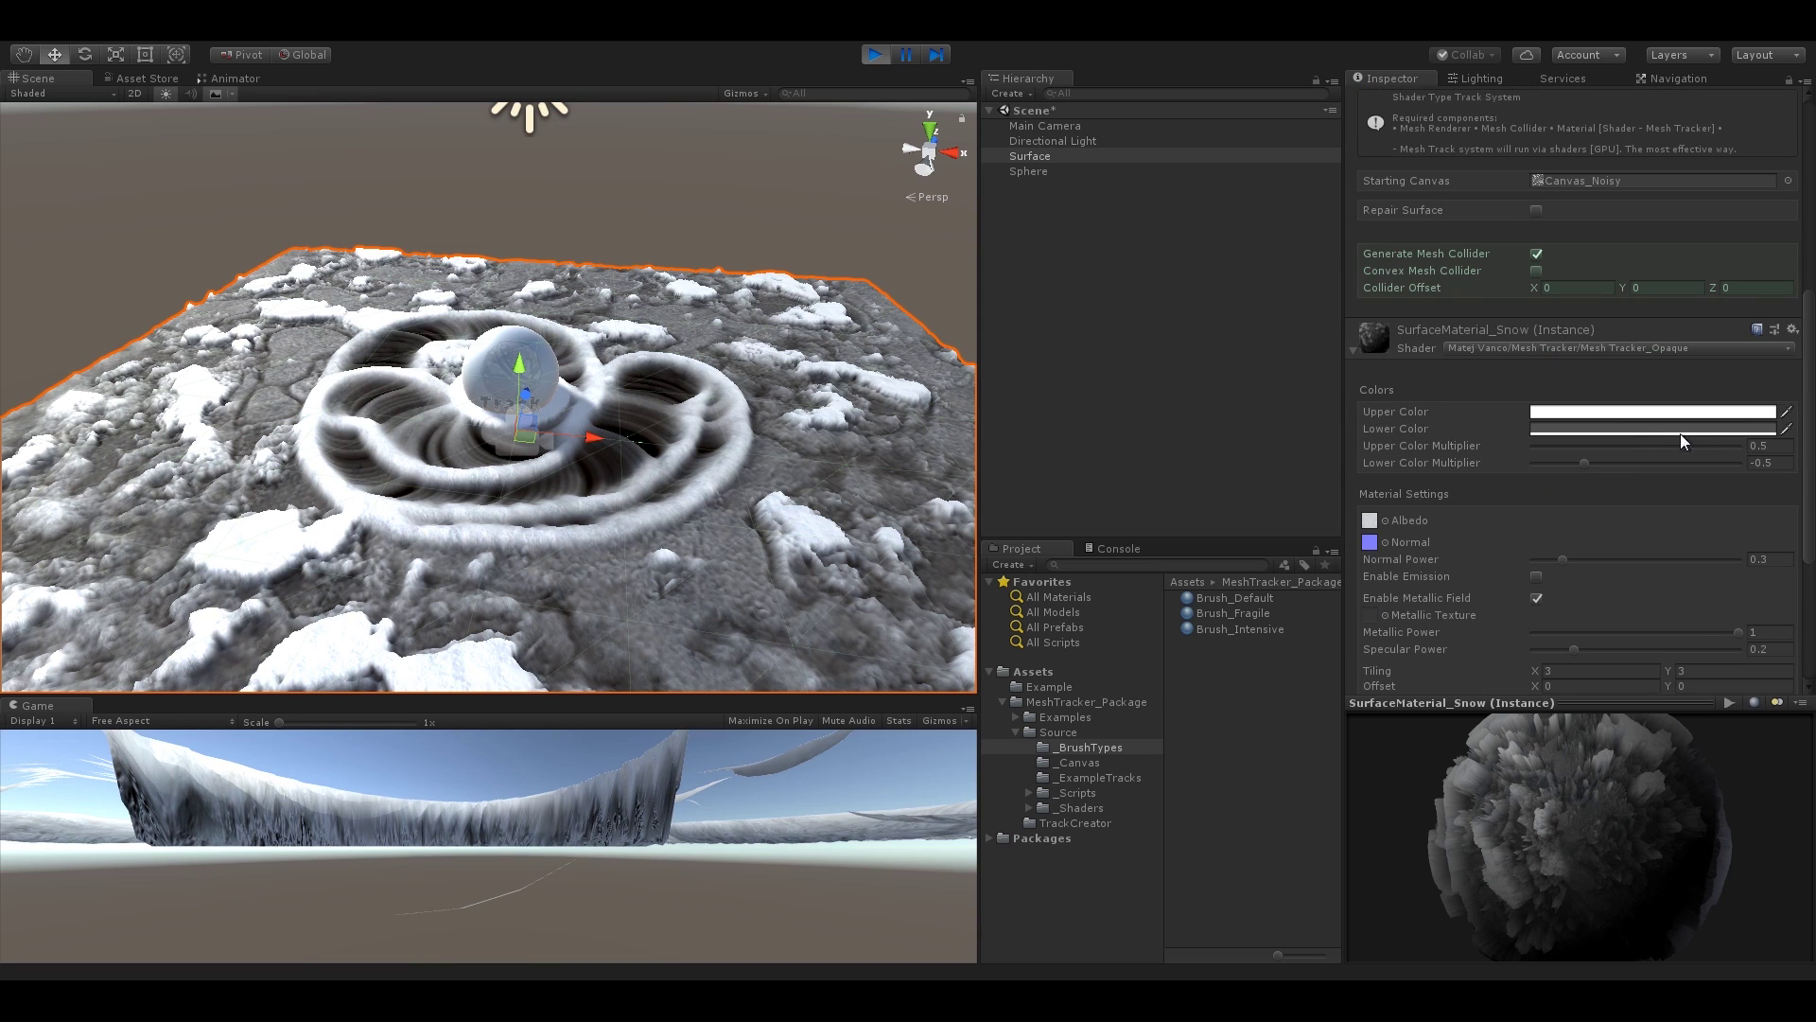
drag(1592, 466, 1647, 464)
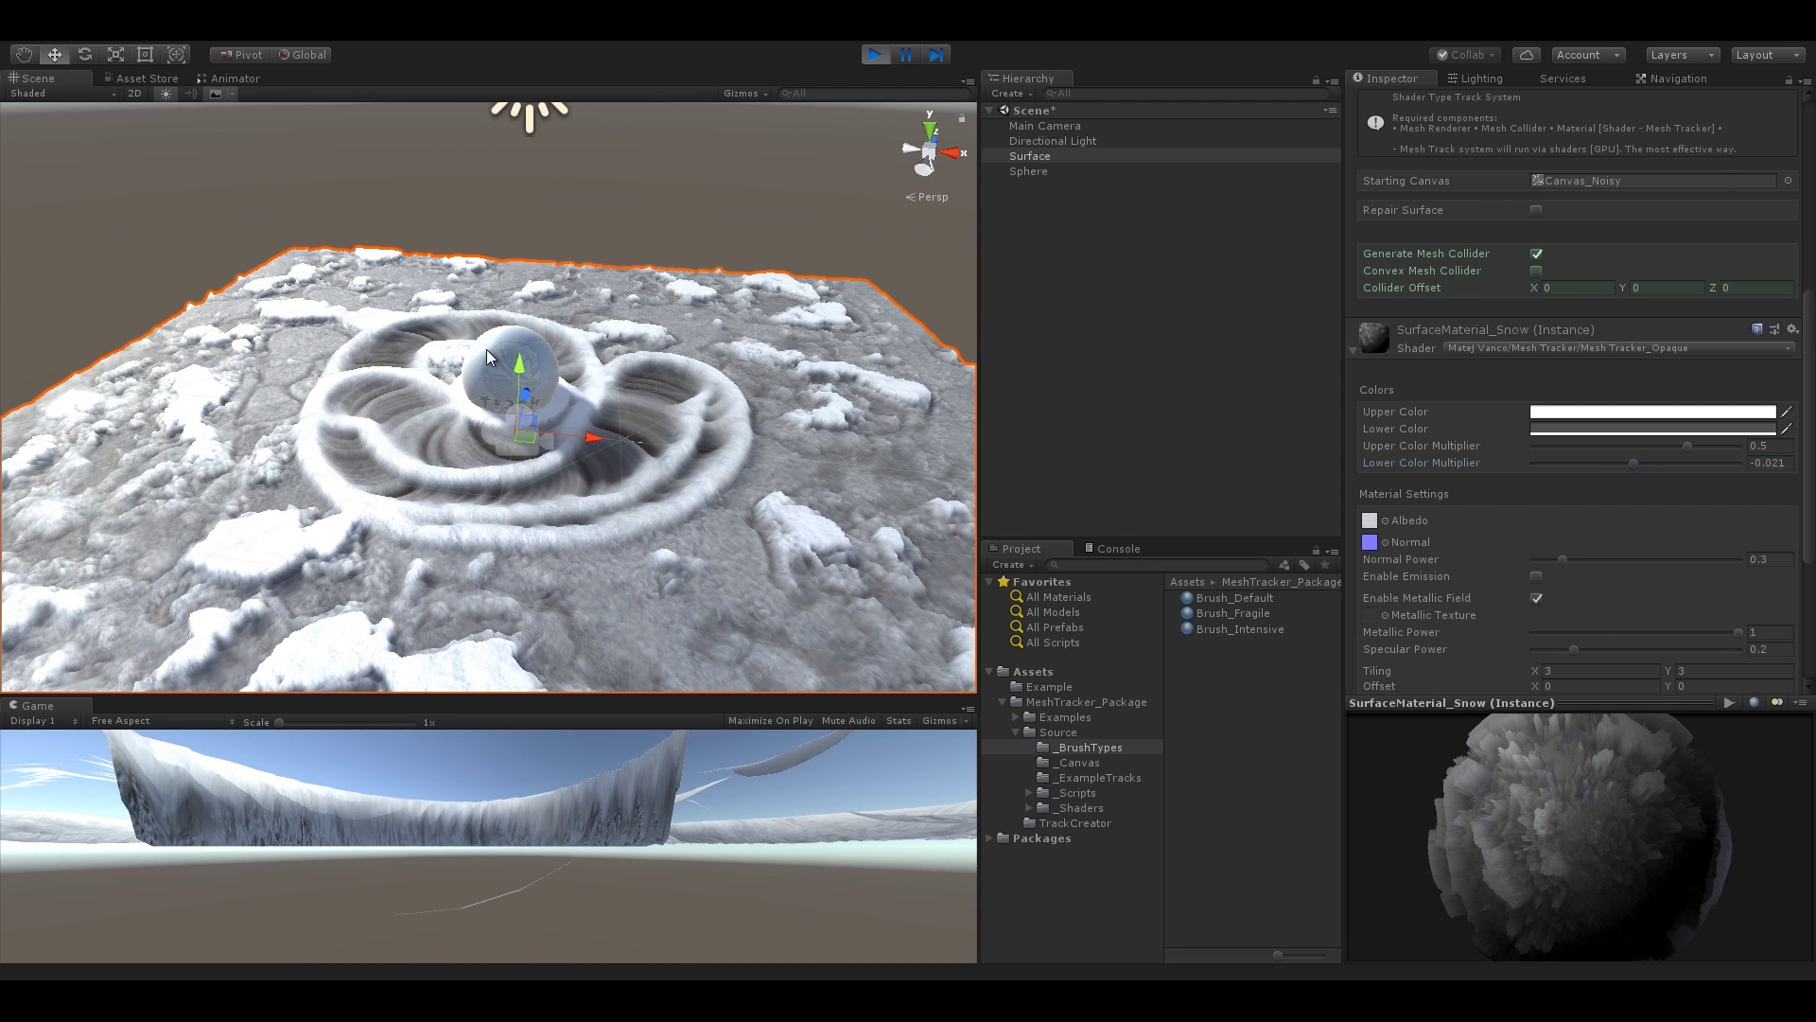
- Enlarge the sphere in the running scene and sweep it over the snow to carve wider tracks
click(523, 381)
mouse_move(523, 381)
mouse_down()
mouse_move(309, 337)
mouse_move(245, 415)
mouse_move(347, 486)
mouse_move(492, 453)
mouse_move(582, 370)
mouse_move(778, 337)
mouse_move(793, 313)
mouse_move(582, 322)
mouse_move(593, 122)
mouse_up()
key(r)
key(w)
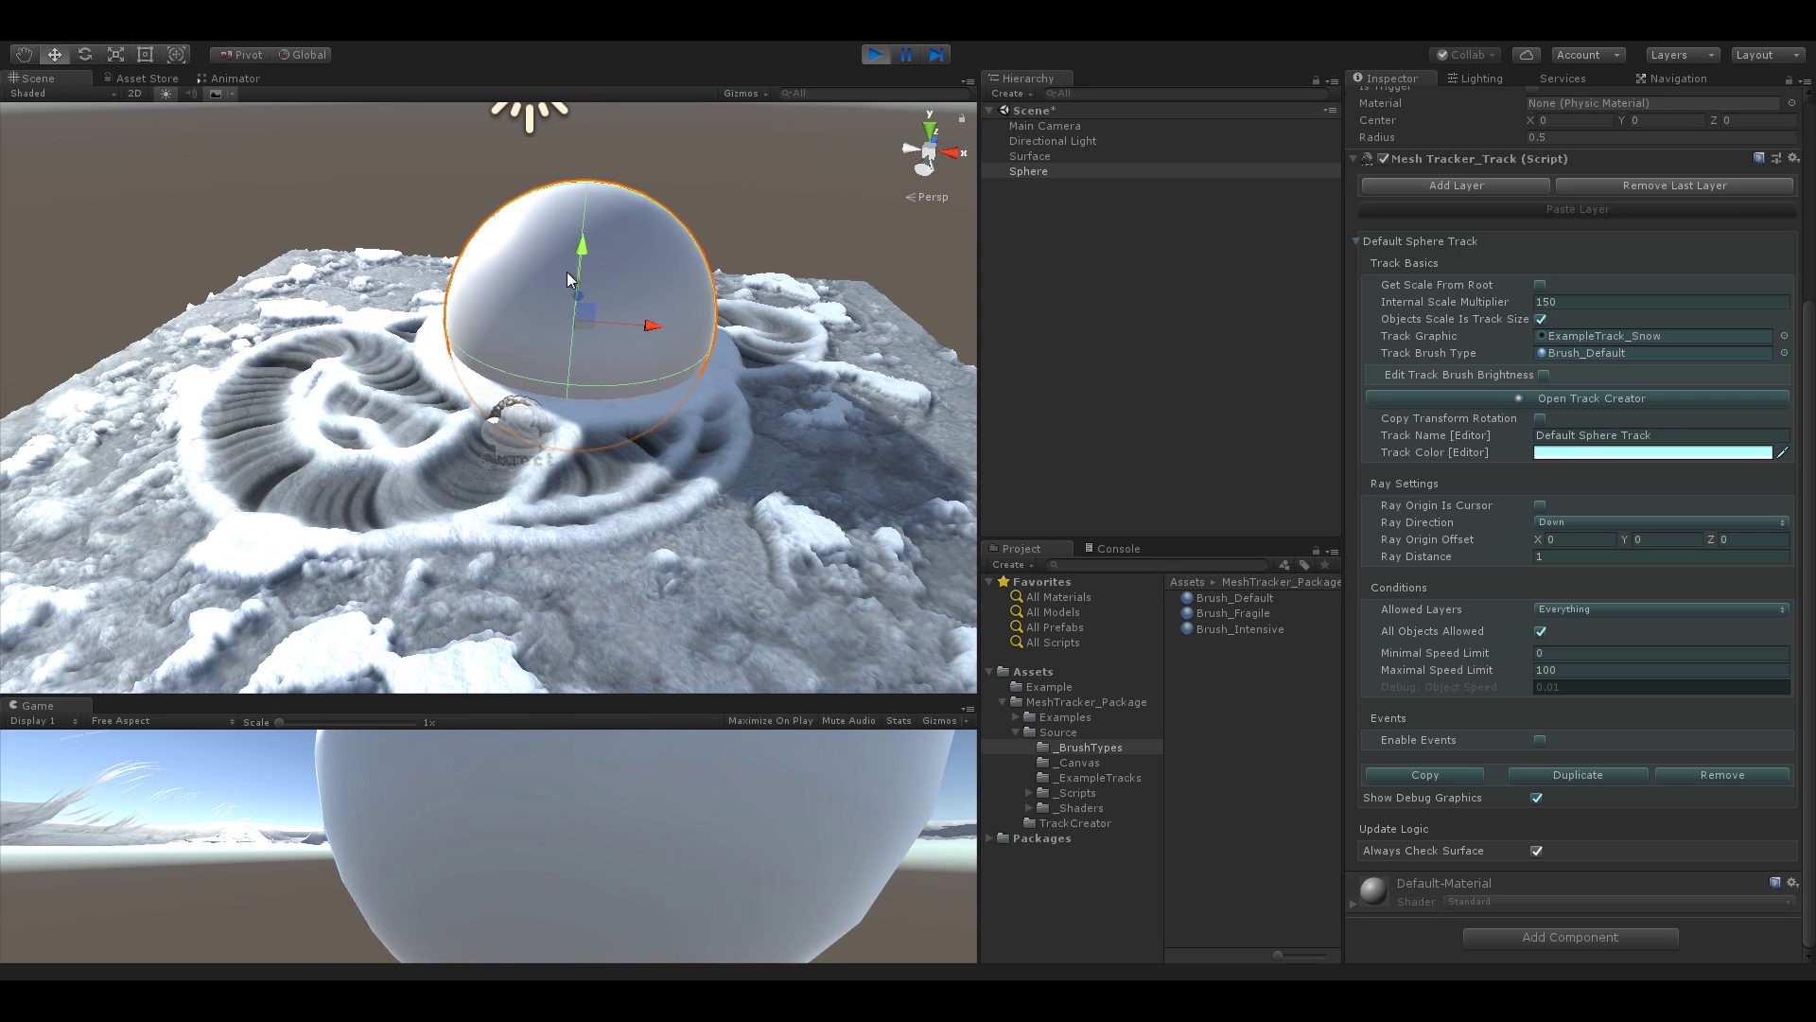
mouse_move(585, 339)
mouse_down()
mouse_move(437, 334)
mouse_move(383, 387)
mouse_move(571, 467)
mouse_move(727, 423)
mouse_move(725, 351)
mouse_move(612, 344)
mouse_move(460, 385)
mouse_move(415, 367)
mouse_up()
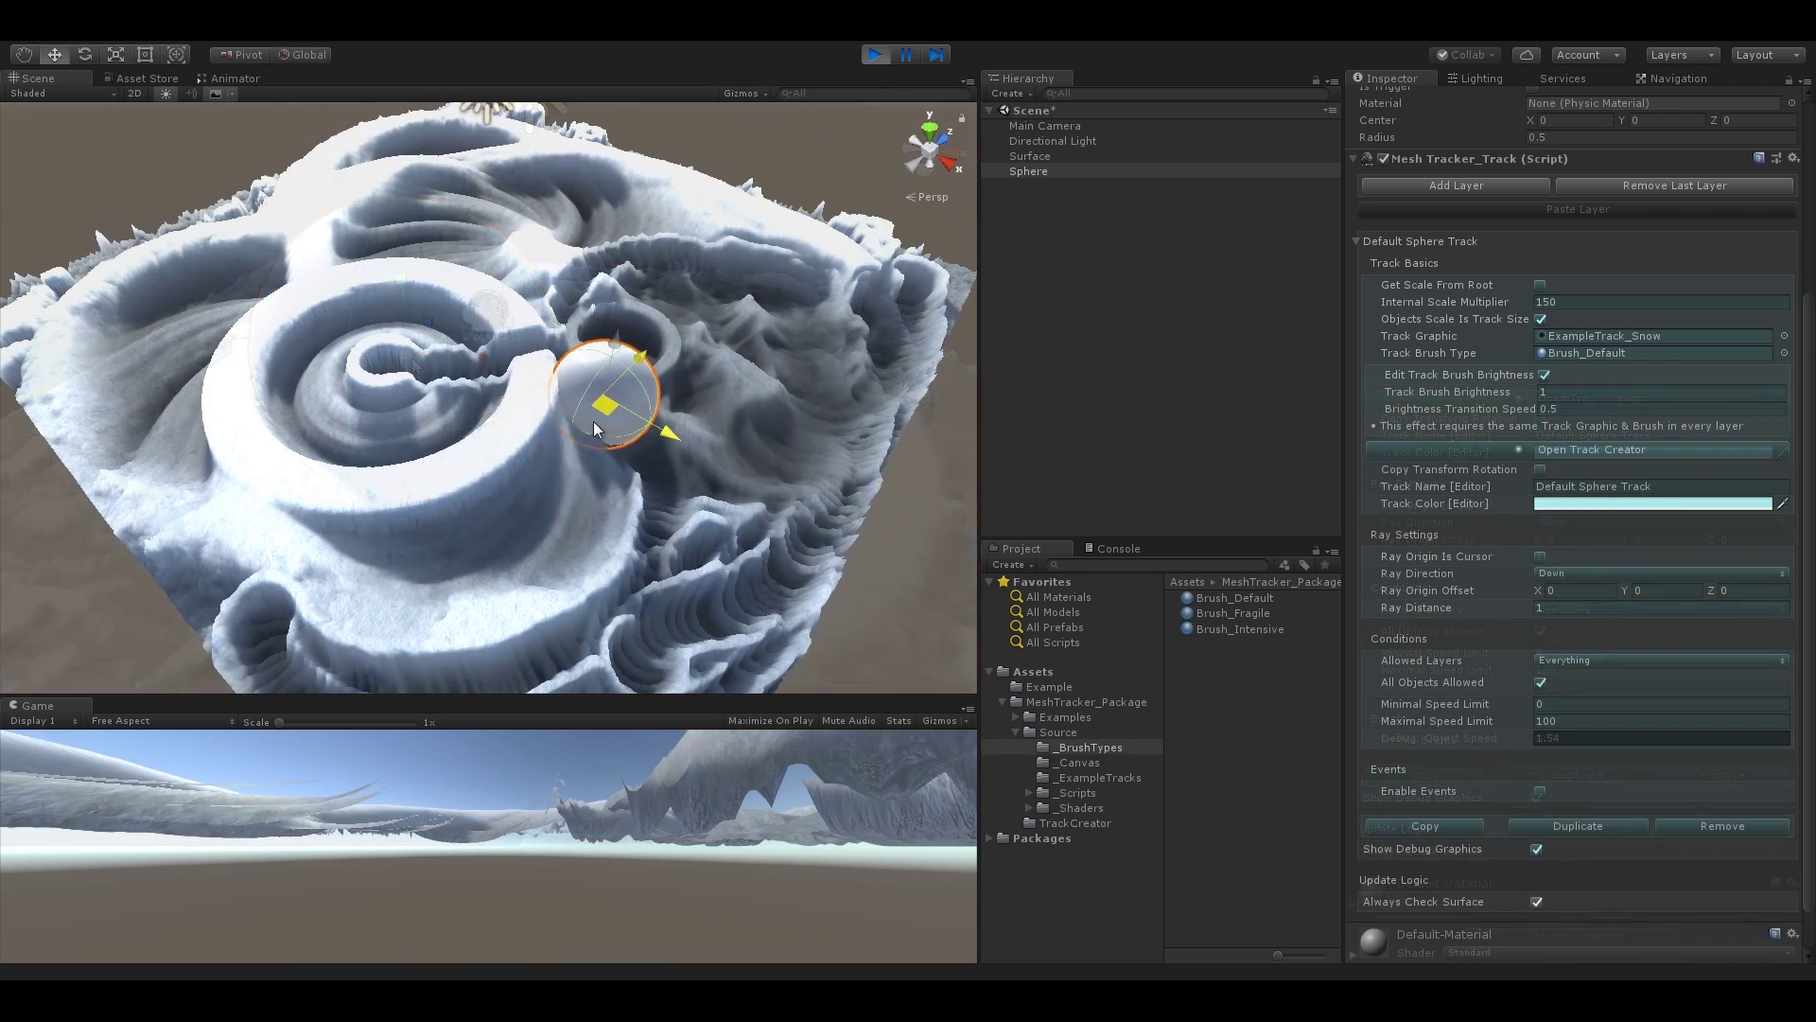
mouse_move(593, 422)
mouse_down()
mouse_move(486, 432)
mouse_move(413, 342)
mouse_move(513, 359)
mouse_move(520, 493)
mouse_move(390, 537)
mouse_move(230, 426)
mouse_move(318, 308)
mouse_move(435, 311)
mouse_move(325, 350)
mouse_move(336, 508)
mouse_move(570, 416)
mouse_move(564, 295)
mouse_move(681, 251)
mouse_move(792, 266)
mouse_move(703, 205)
mouse_move(458, 188)
mouse_move(269, 225)
mouse_move(205, 334)
mouse_move(267, 528)
mouse_move(407, 634)
mouse_move(601, 574)
mouse_move(601, 432)
mouse_move(547, 259)
mouse_move(545, 501)
mouse_move(389, 543)
mouse_move(404, 301)
mouse_move(423, 359)
mouse_move(551, 378)
mouse_up()
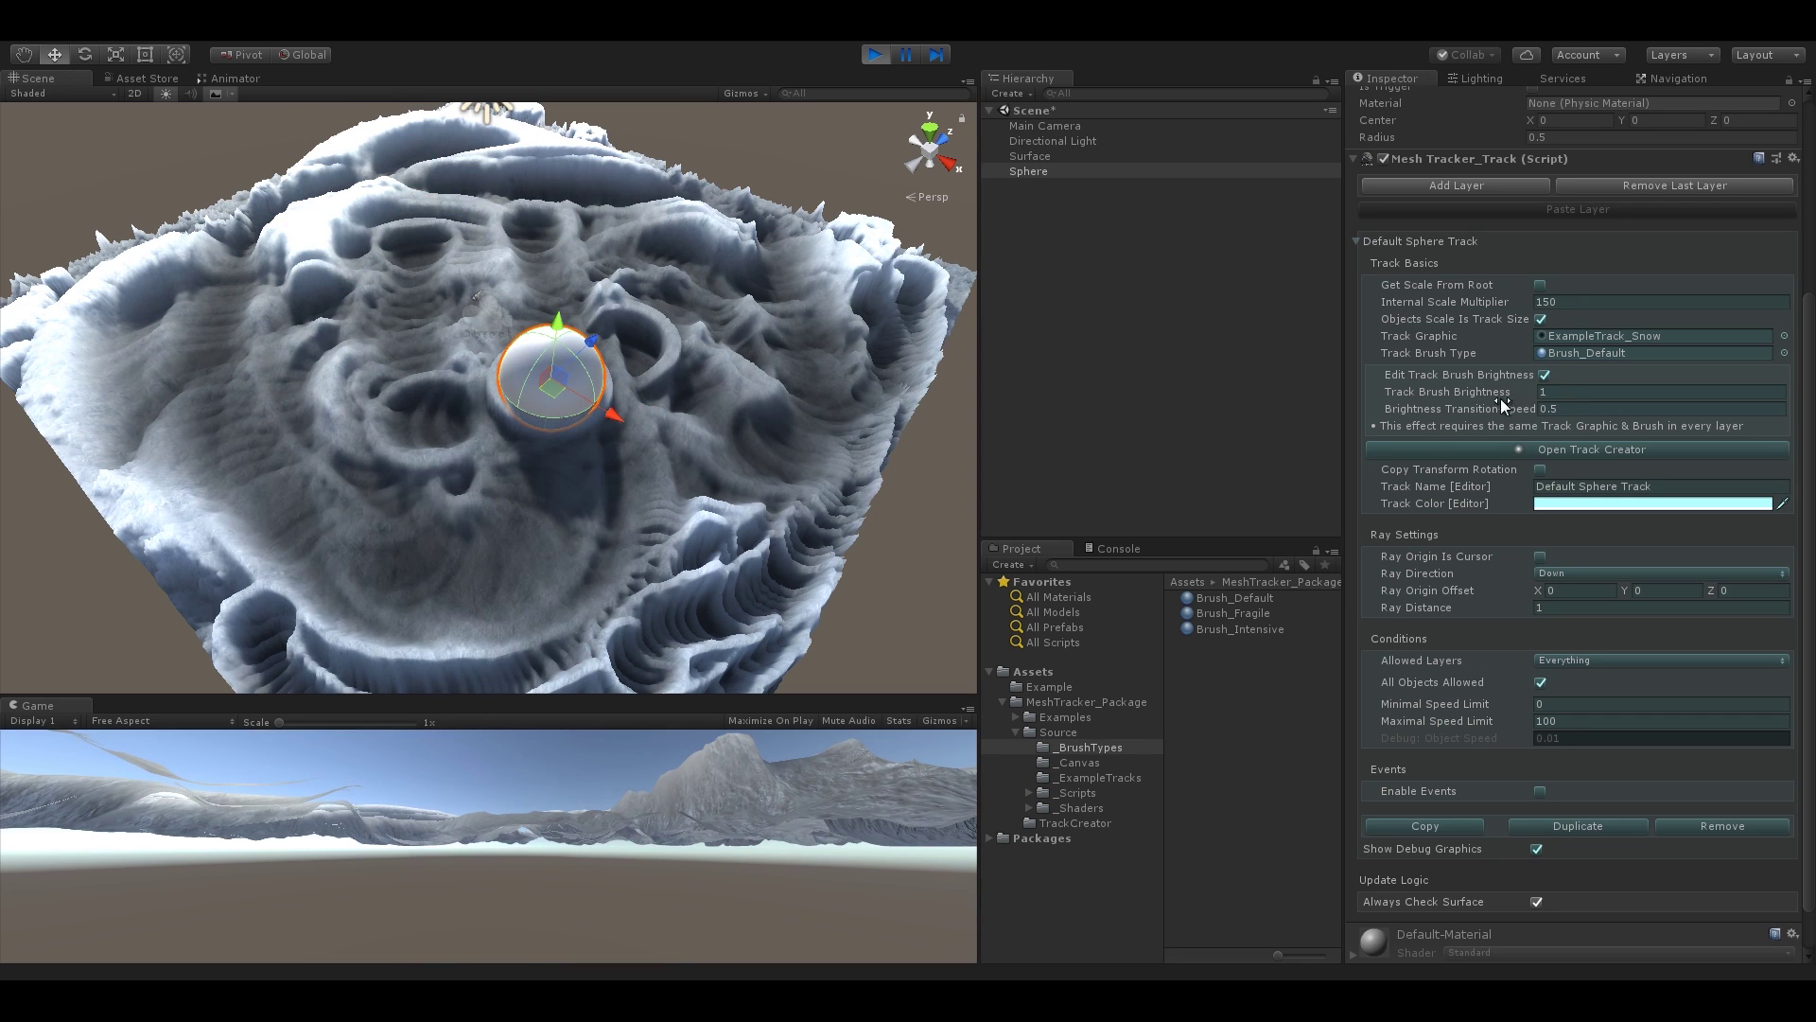
- Set the sphere layer's Track Brush Brightness to 1.81 and move the sphere over the snow to carve tracks with it
click(1487, 392)
drag(1512, 390, 1518, 391)
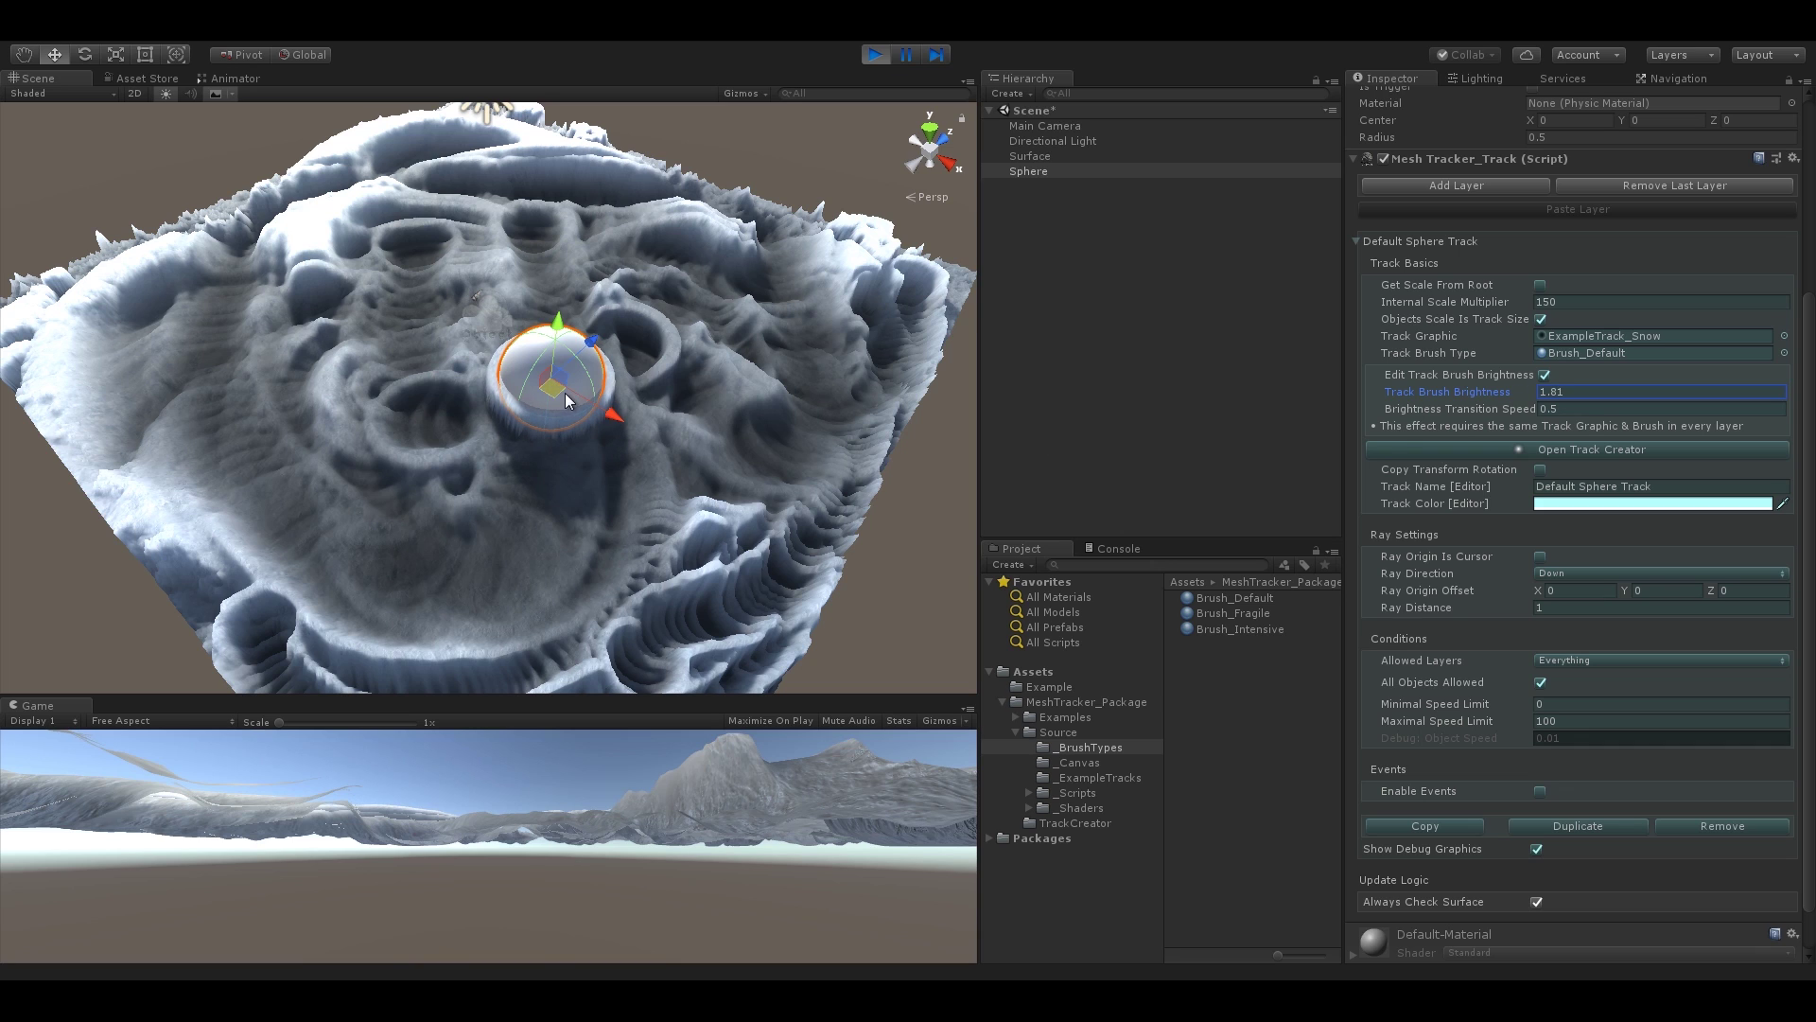
mouse_move(552, 389)
mouse_down()
mouse_move(556, 305)
mouse_move(440, 380)
mouse_move(357, 515)
mouse_move(416, 383)
mouse_move(502, 546)
mouse_move(700, 396)
mouse_move(799, 401)
mouse_move(693, 591)
mouse_move(634, 492)
mouse_move(733, 397)
mouse_up()
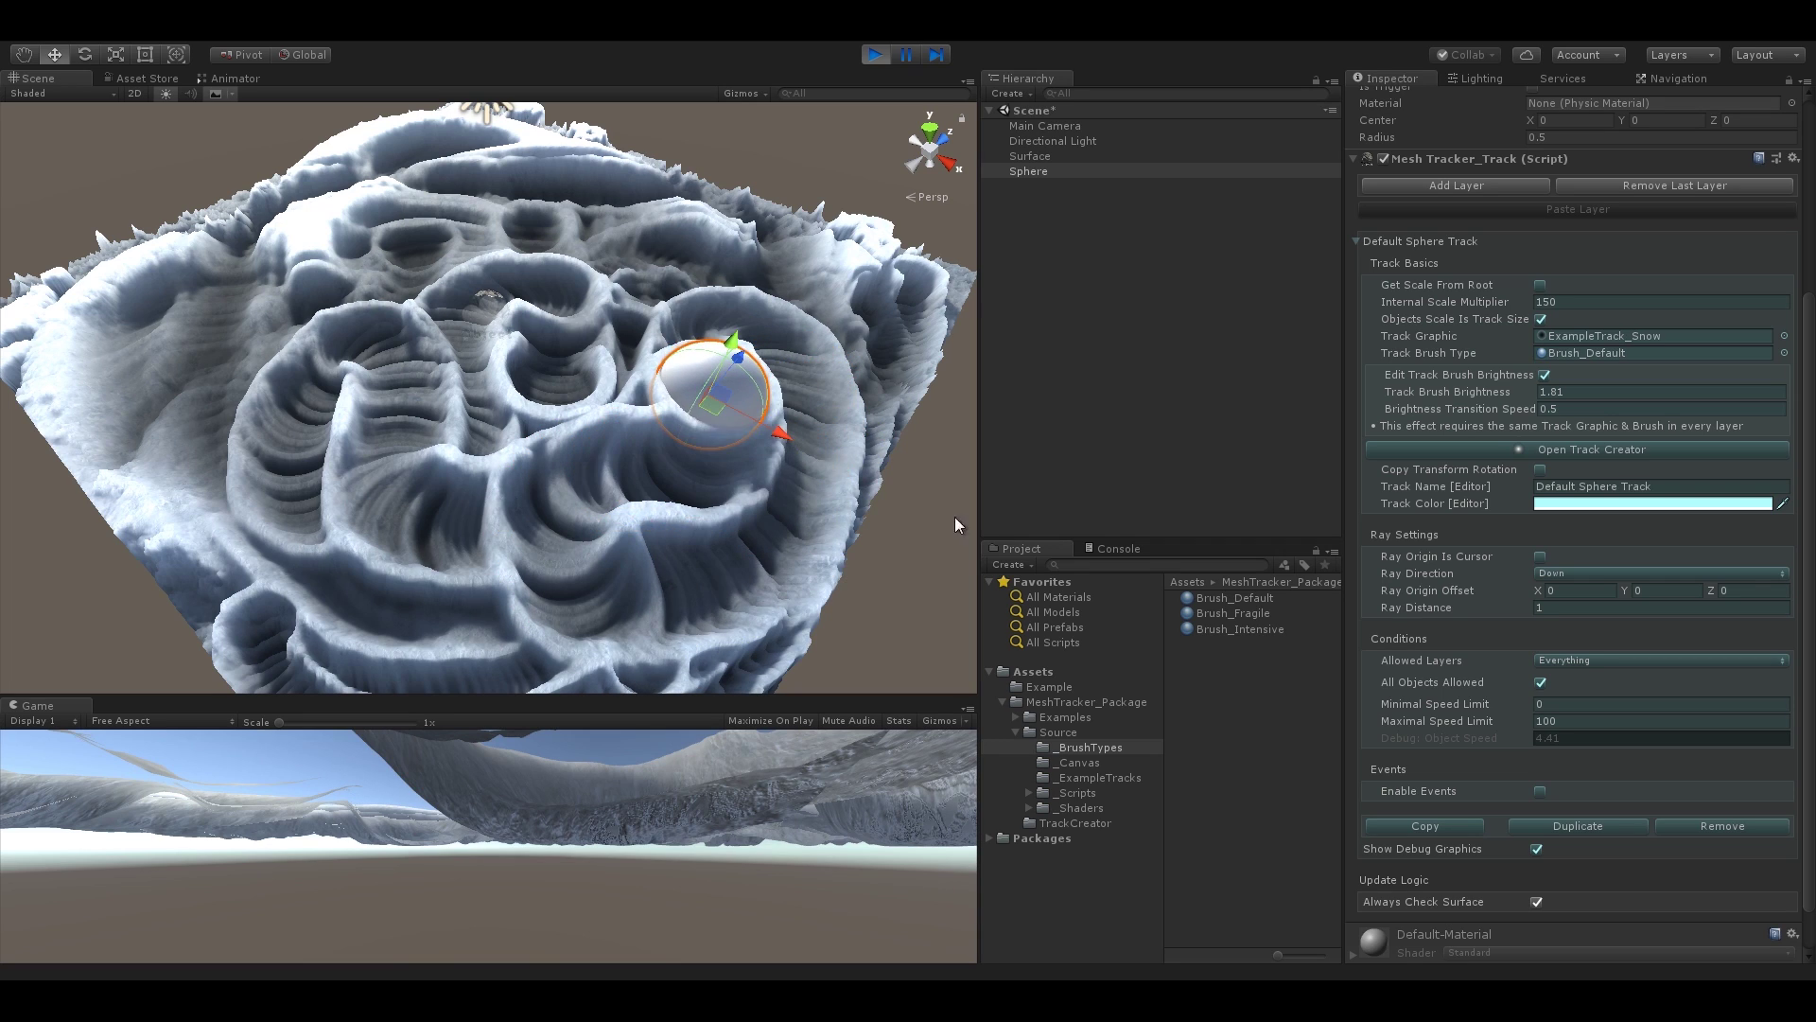
- Adjust the brightness of the Brush_Default material and carve more tracks with the sphere to test it
click(1233, 594)
mouse_move(1707, 140)
mouse_down()
mouse_move(1572, 144)
mouse_move(1700, 146)
mouse_up()
click(722, 394)
mouse_move(723, 401)
mouse_down()
mouse_move(724, 358)
mouse_move(587, 485)
mouse_move(382, 455)
mouse_move(552, 591)
mouse_move(437, 520)
mouse_move(369, 331)
mouse_move(545, 358)
mouse_move(350, 372)
mouse_move(594, 466)
mouse_move(818, 417)
mouse_up()
- Set the sphere layer's Minimal Speed Limit to 1, test it by moving the sphere across the snow and leave play mode
scroll(1445, 609, down, 5)
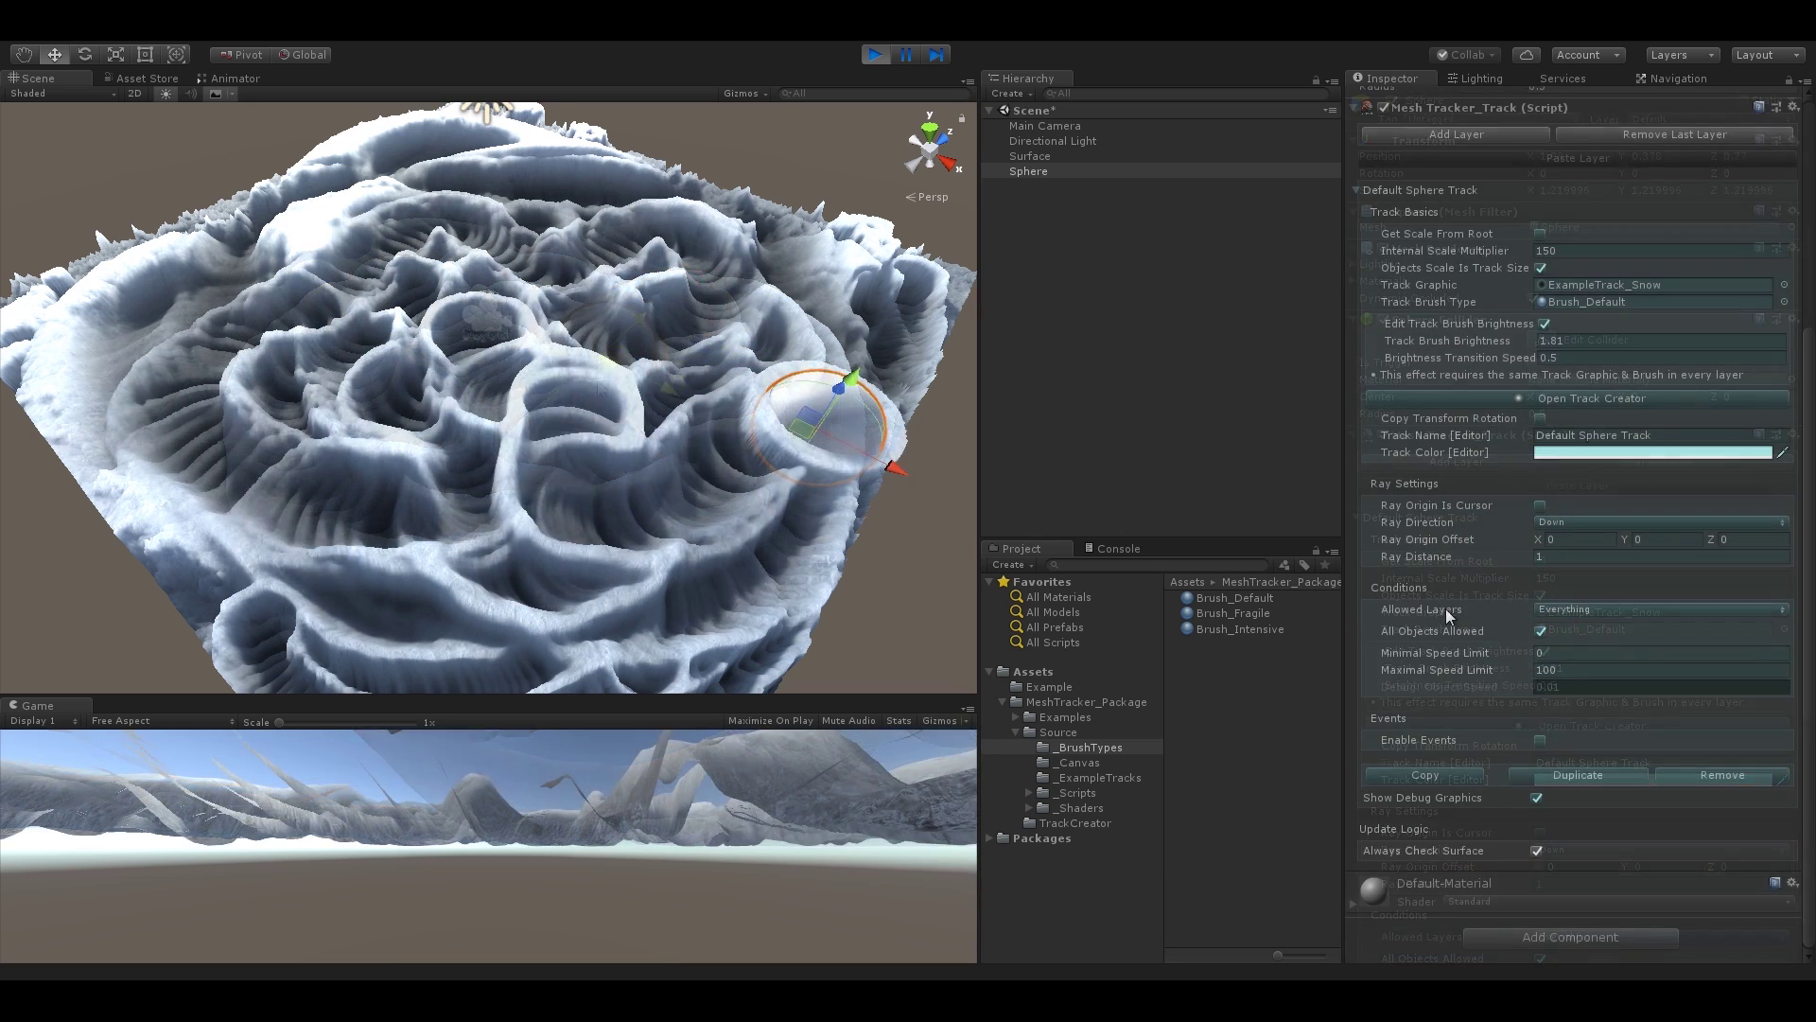
click(1562, 651)
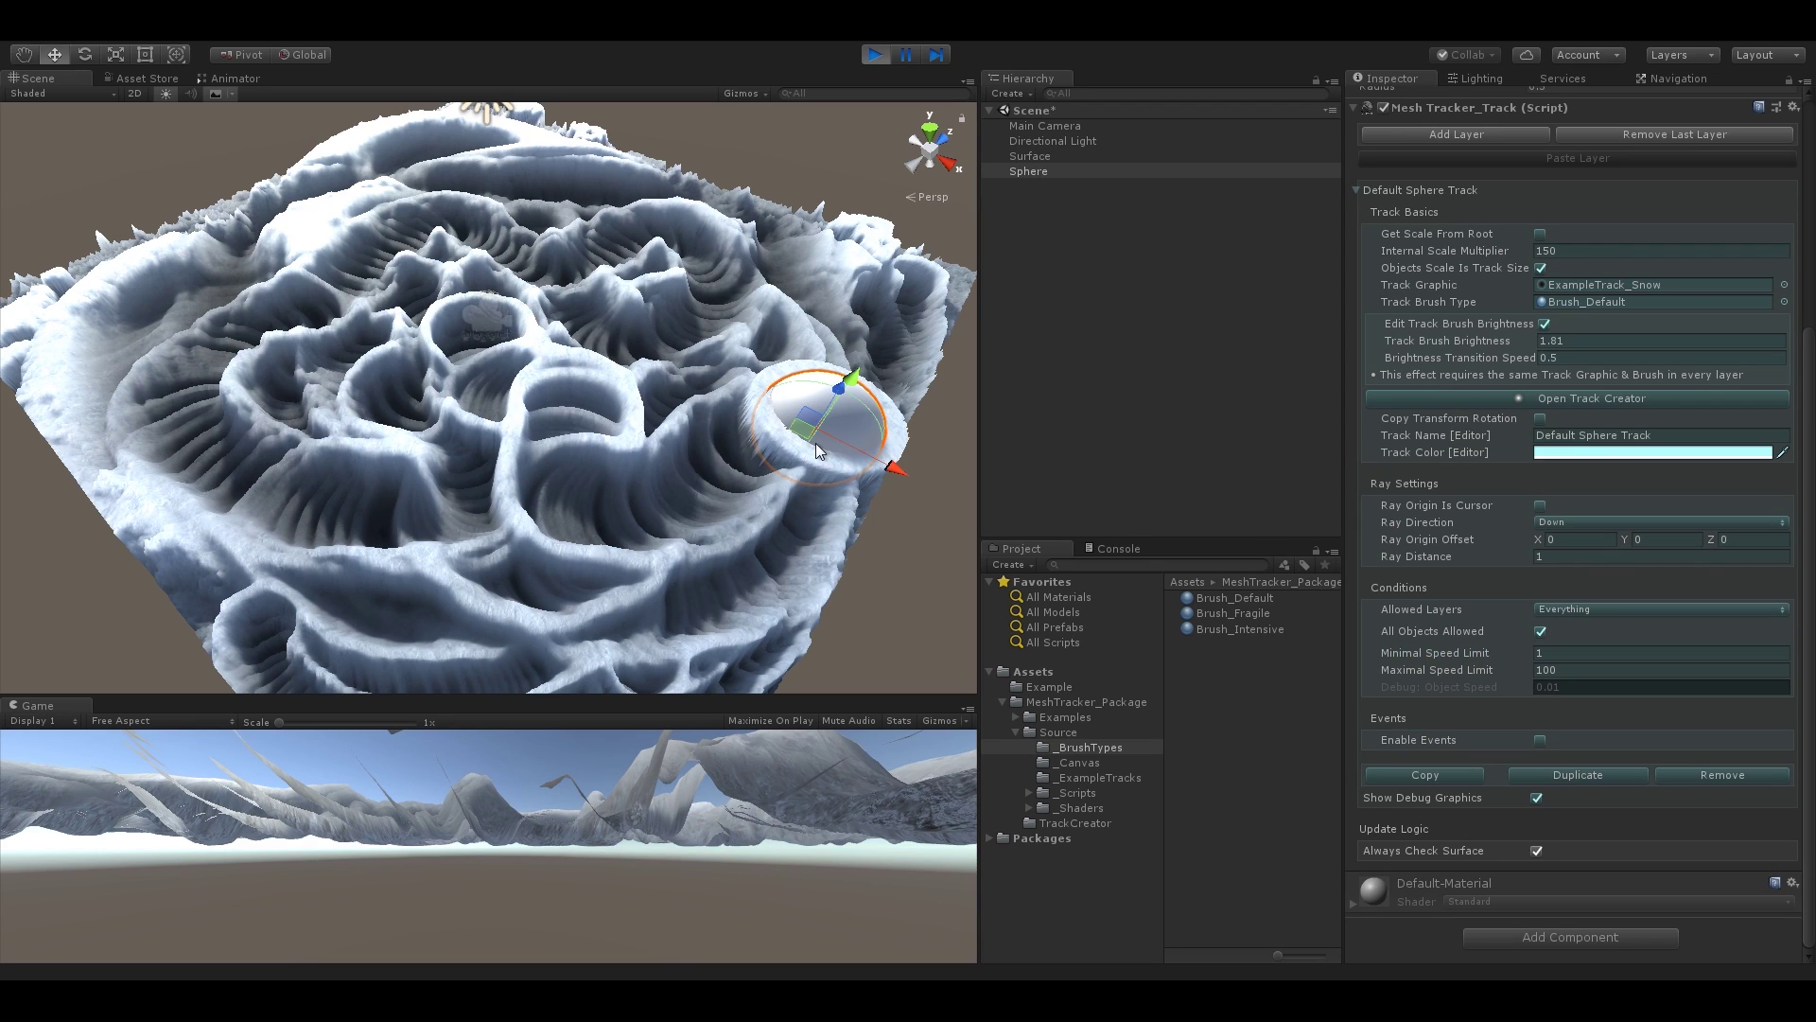
mouse_move(819, 451)
mouse_down()
mouse_move(563, 436)
mouse_move(455, 489)
mouse_move(532, 551)
mouse_move(596, 472)
mouse_move(651, 334)
mouse_move(729, 281)
mouse_move(723, 456)
mouse_move(569, 579)
mouse_move(401, 473)
mouse_move(482, 371)
mouse_move(481, 508)
mouse_move(514, 552)
mouse_move(675, 550)
mouse_move(768, 437)
mouse_move(781, 267)
mouse_move(740, 254)
mouse_move(634, 362)
mouse_move(480, 434)
mouse_move(478, 231)
mouse_move(578, 327)
mouse_move(513, 229)
mouse_move(434, 430)
mouse_move(648, 317)
mouse_move(354, 332)
mouse_move(641, 330)
mouse_move(396, 241)
mouse_move(464, 443)
mouse_move(366, 238)
mouse_move(178, 317)
mouse_up()
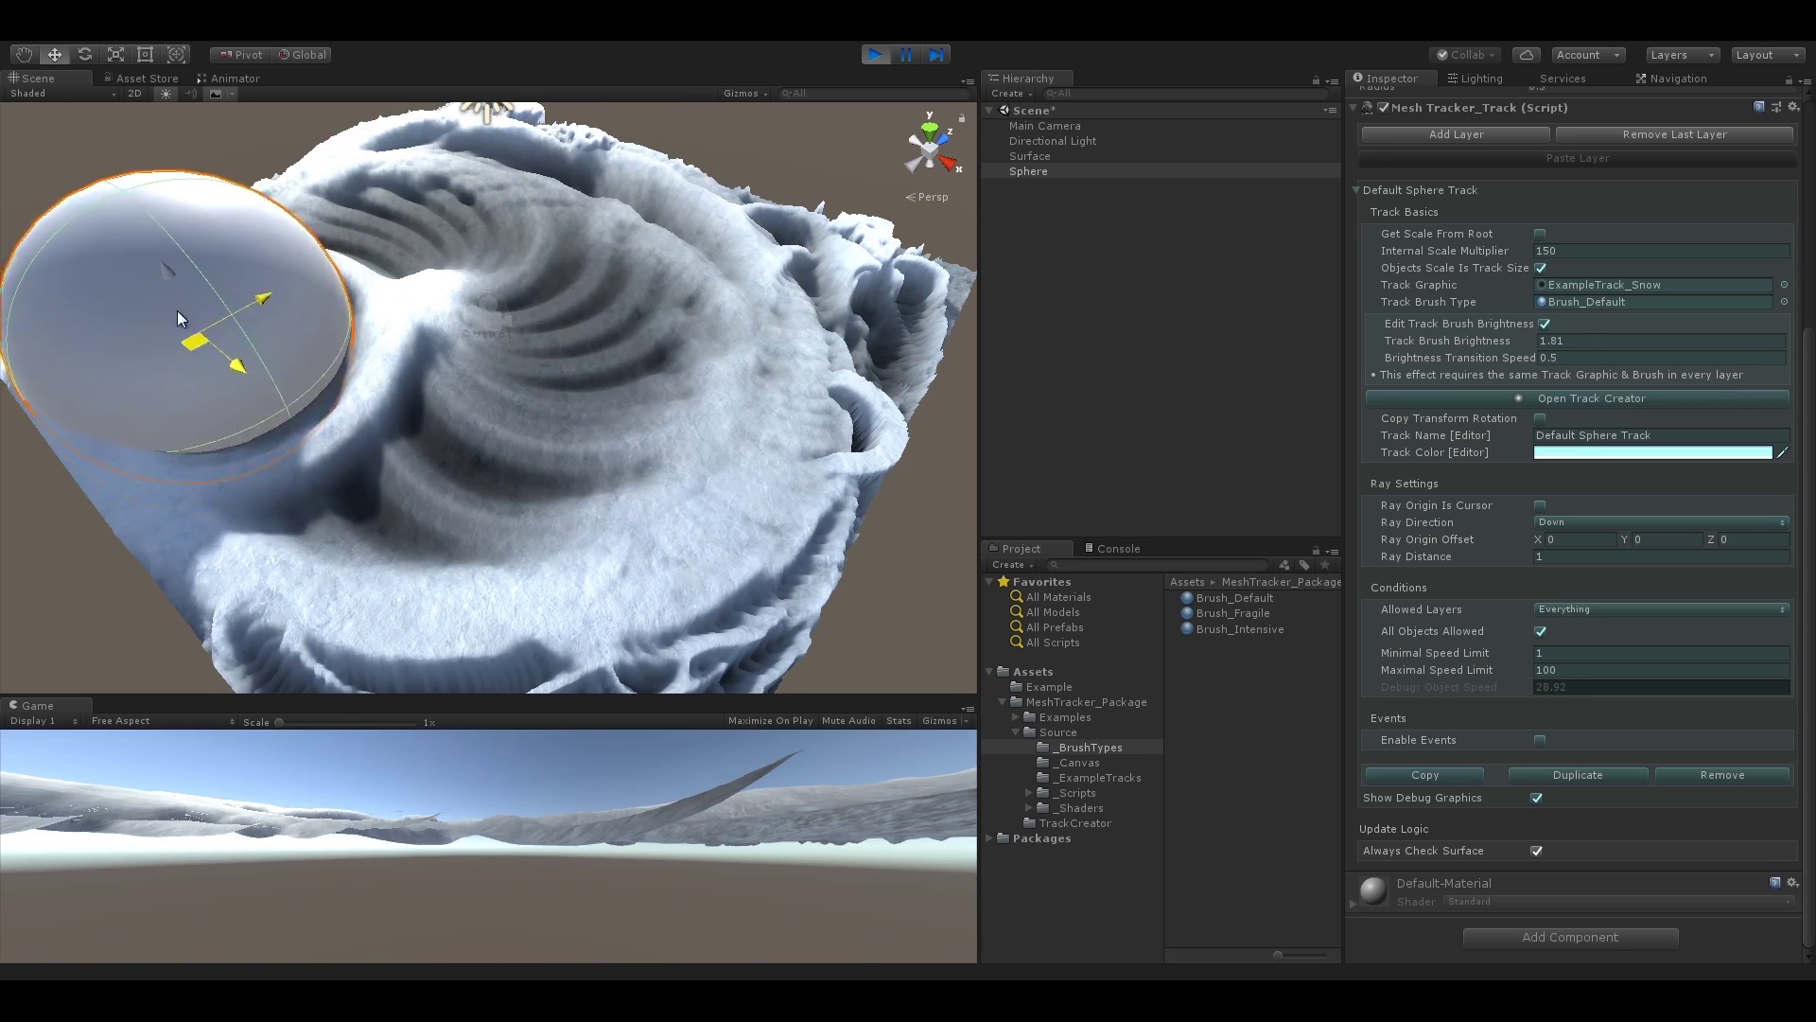
key(ctrl+p)
- Add a track layer to the Cube's Mesh Tracker_Track component and name it Cube Tracker
click(1464, 464)
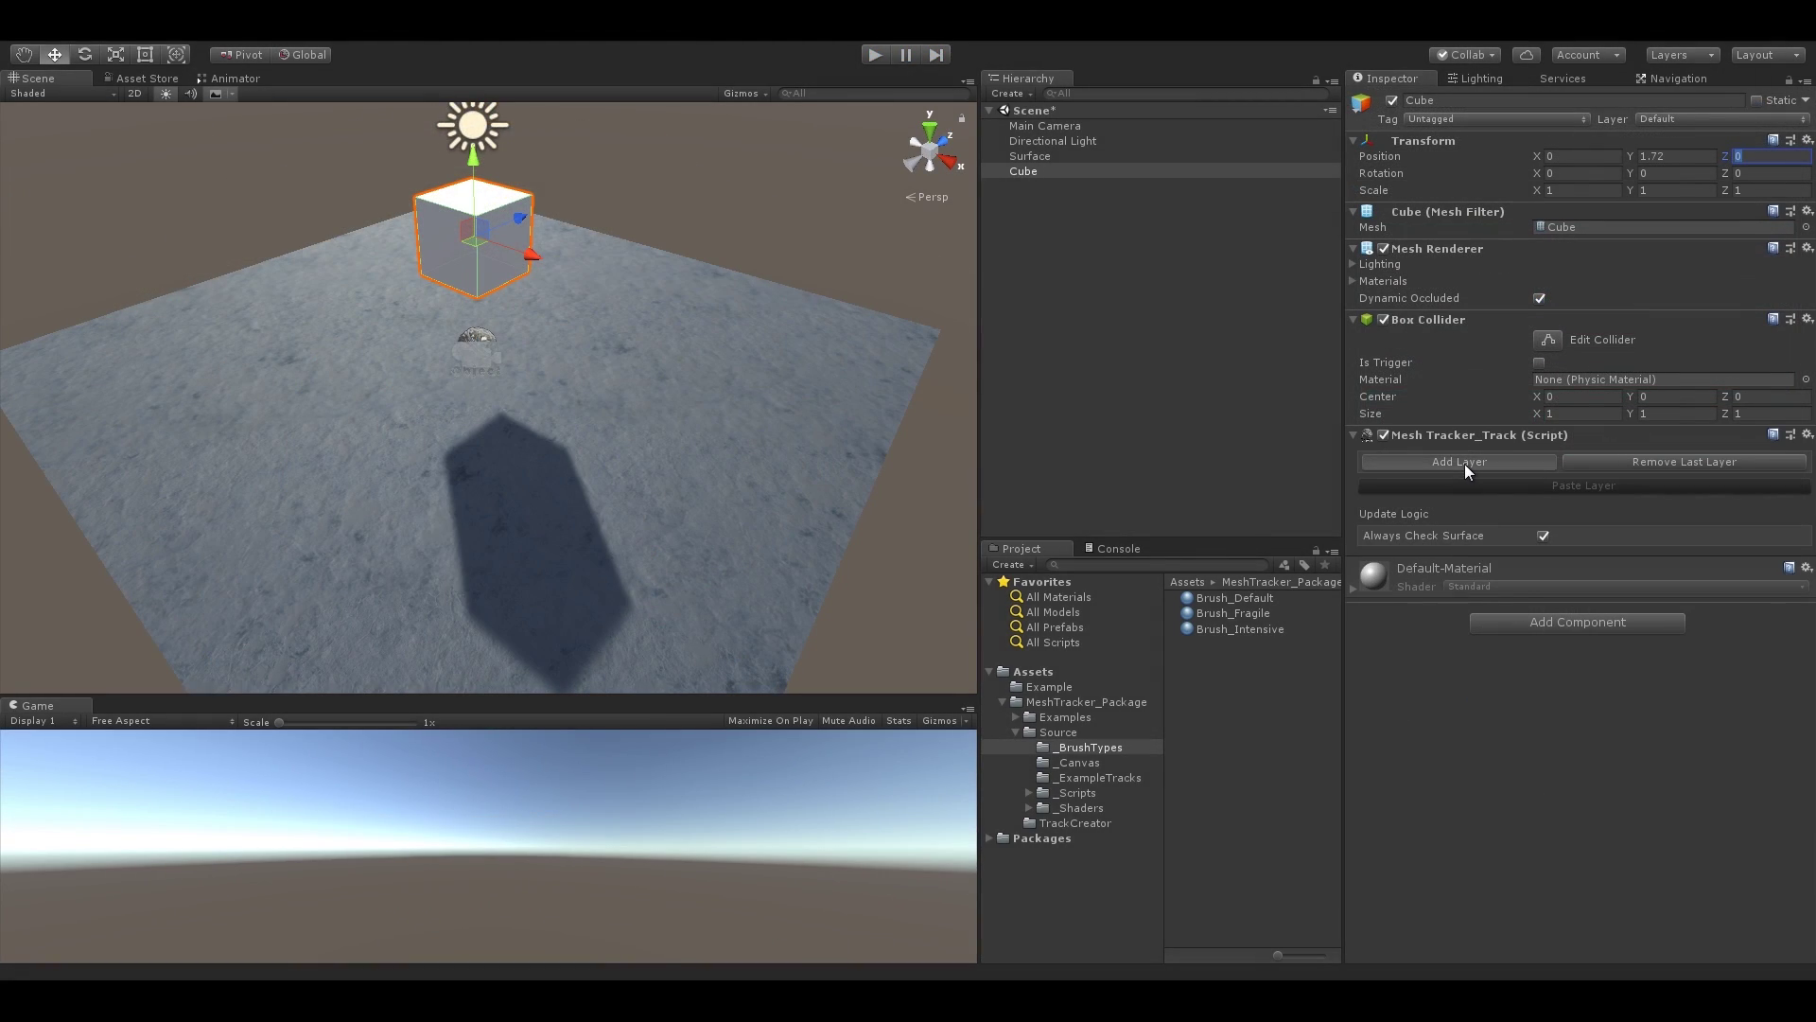
click(1592, 676)
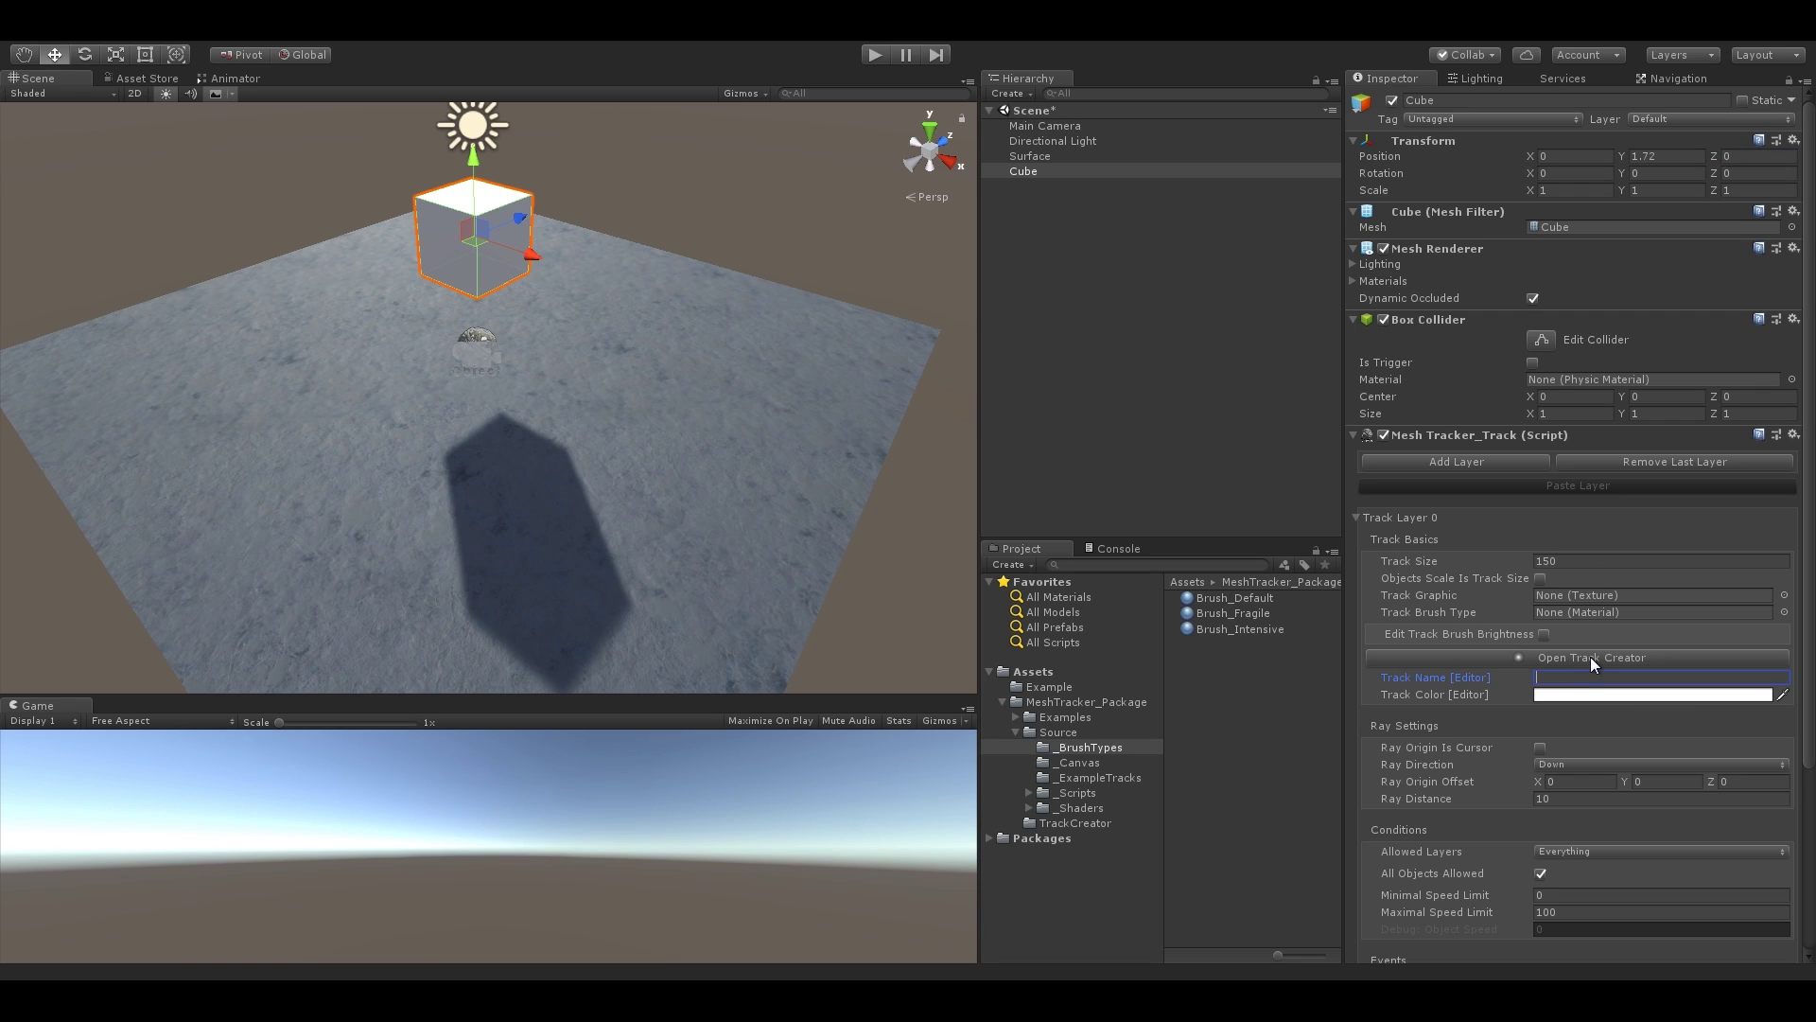
text(Cube Tracker)
key(Return)
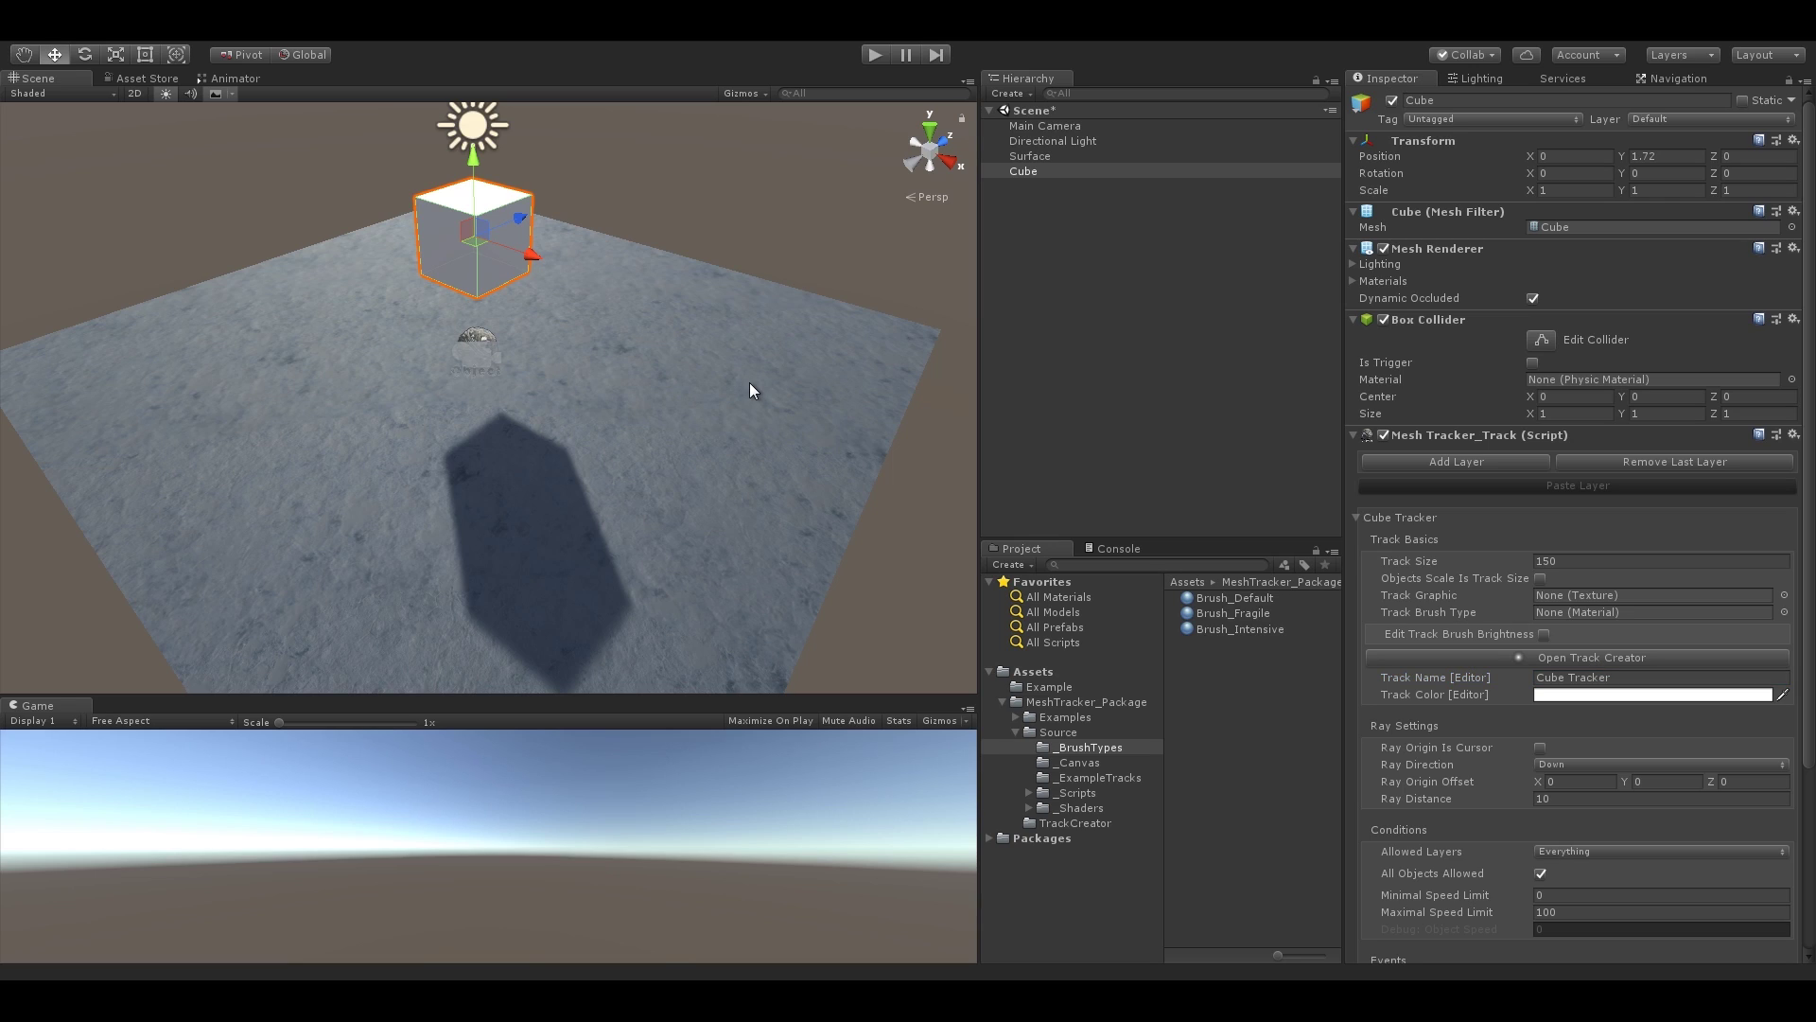
- Assign ExampeTrack_Rect as the Cube Tracker layer's Track Graphic and Brush_Default as its Track Brush Type
click(1094, 778)
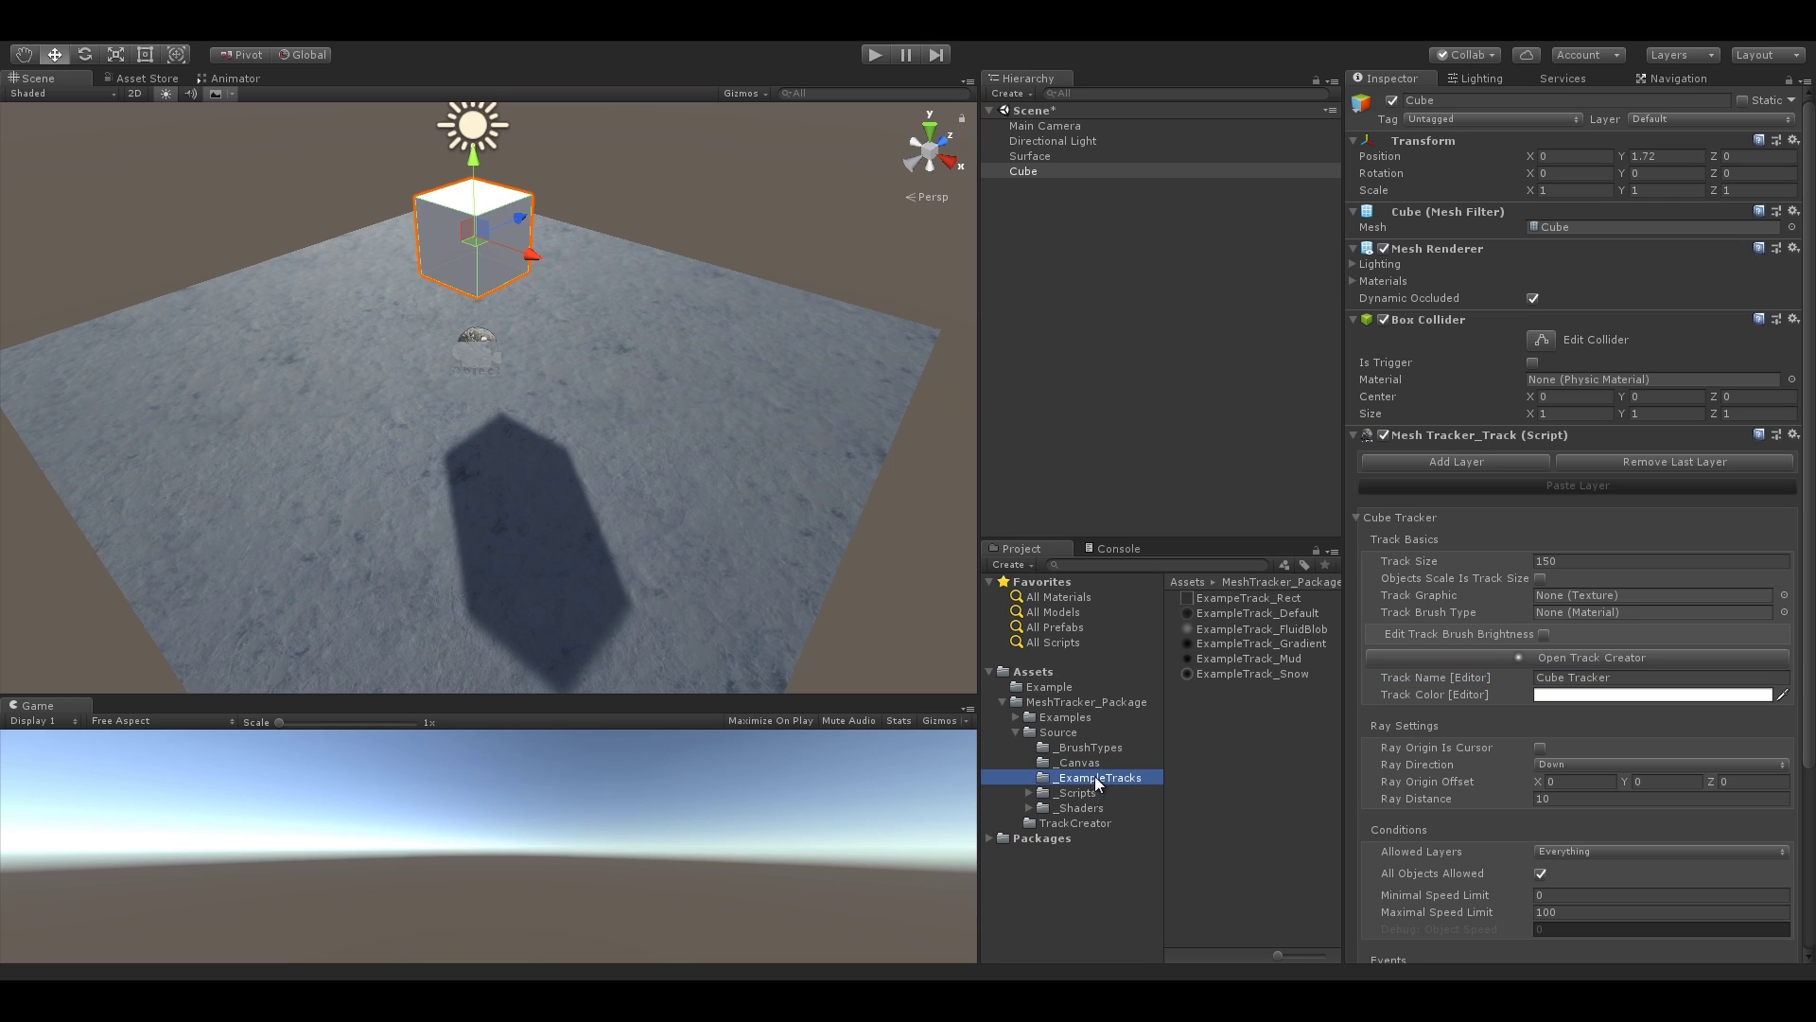
drag(1205, 599, 1597, 598)
click(1098, 748)
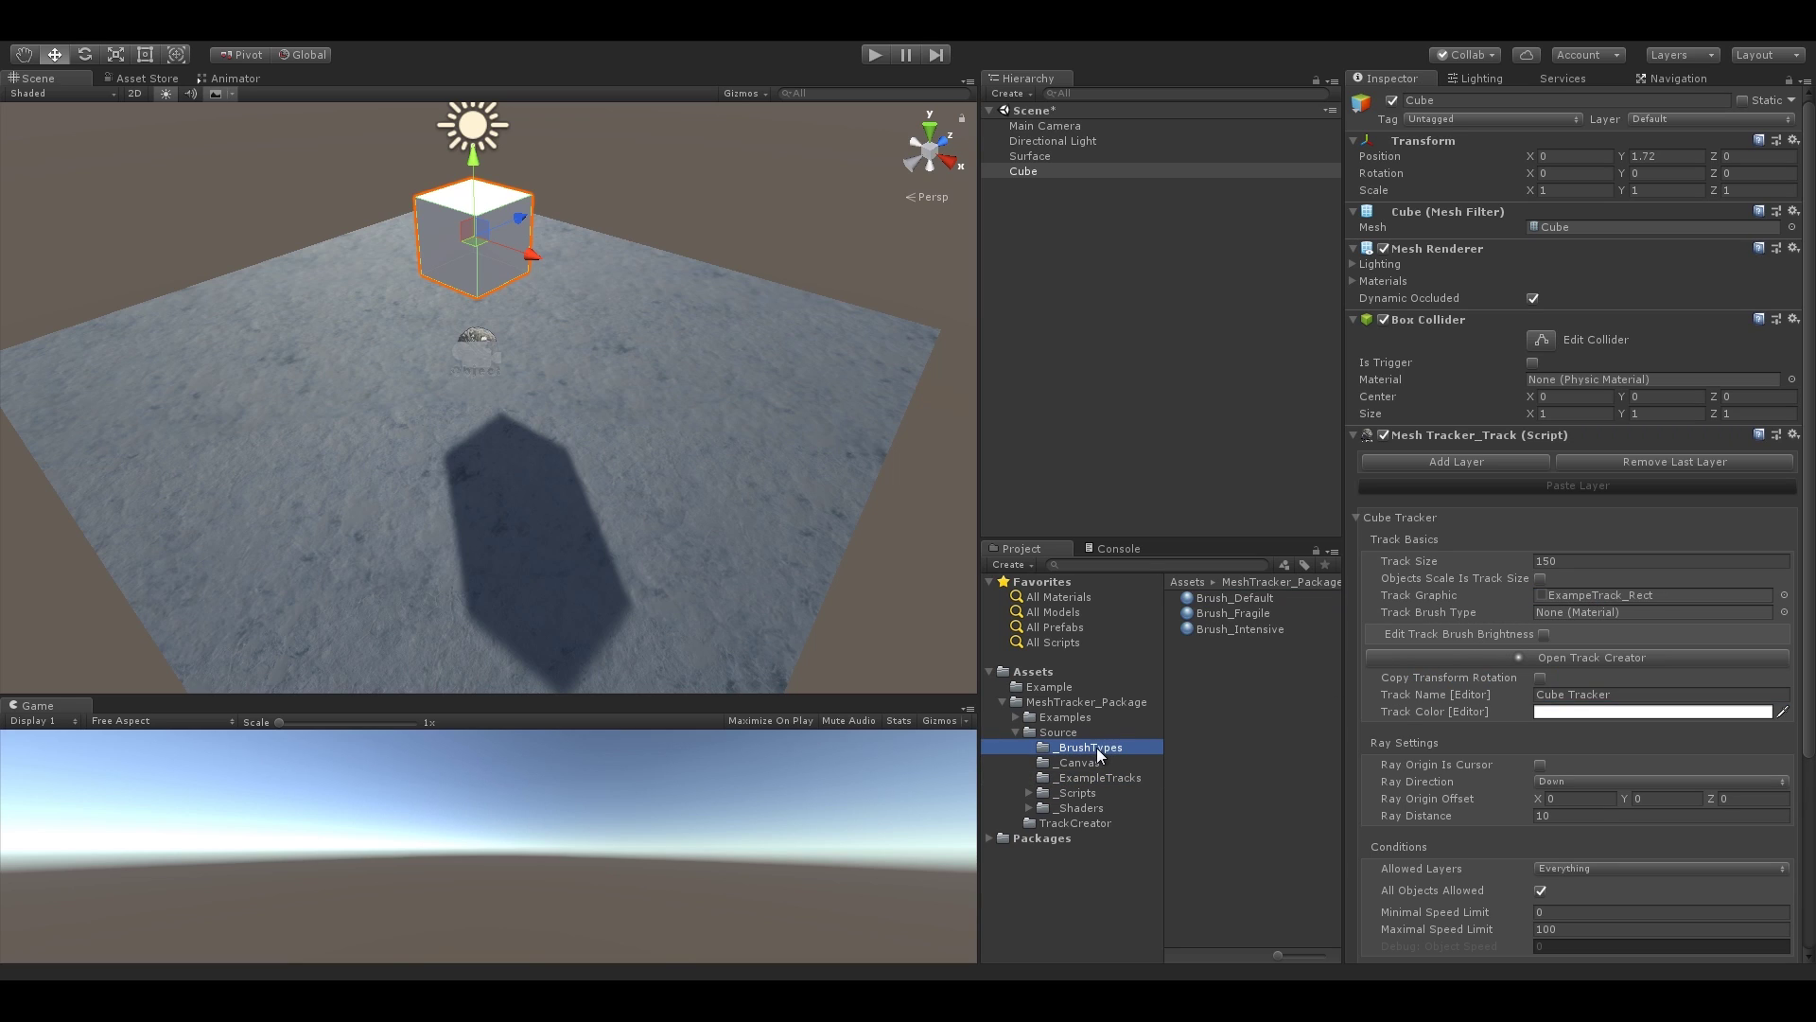
drag(1230, 598, 1571, 612)
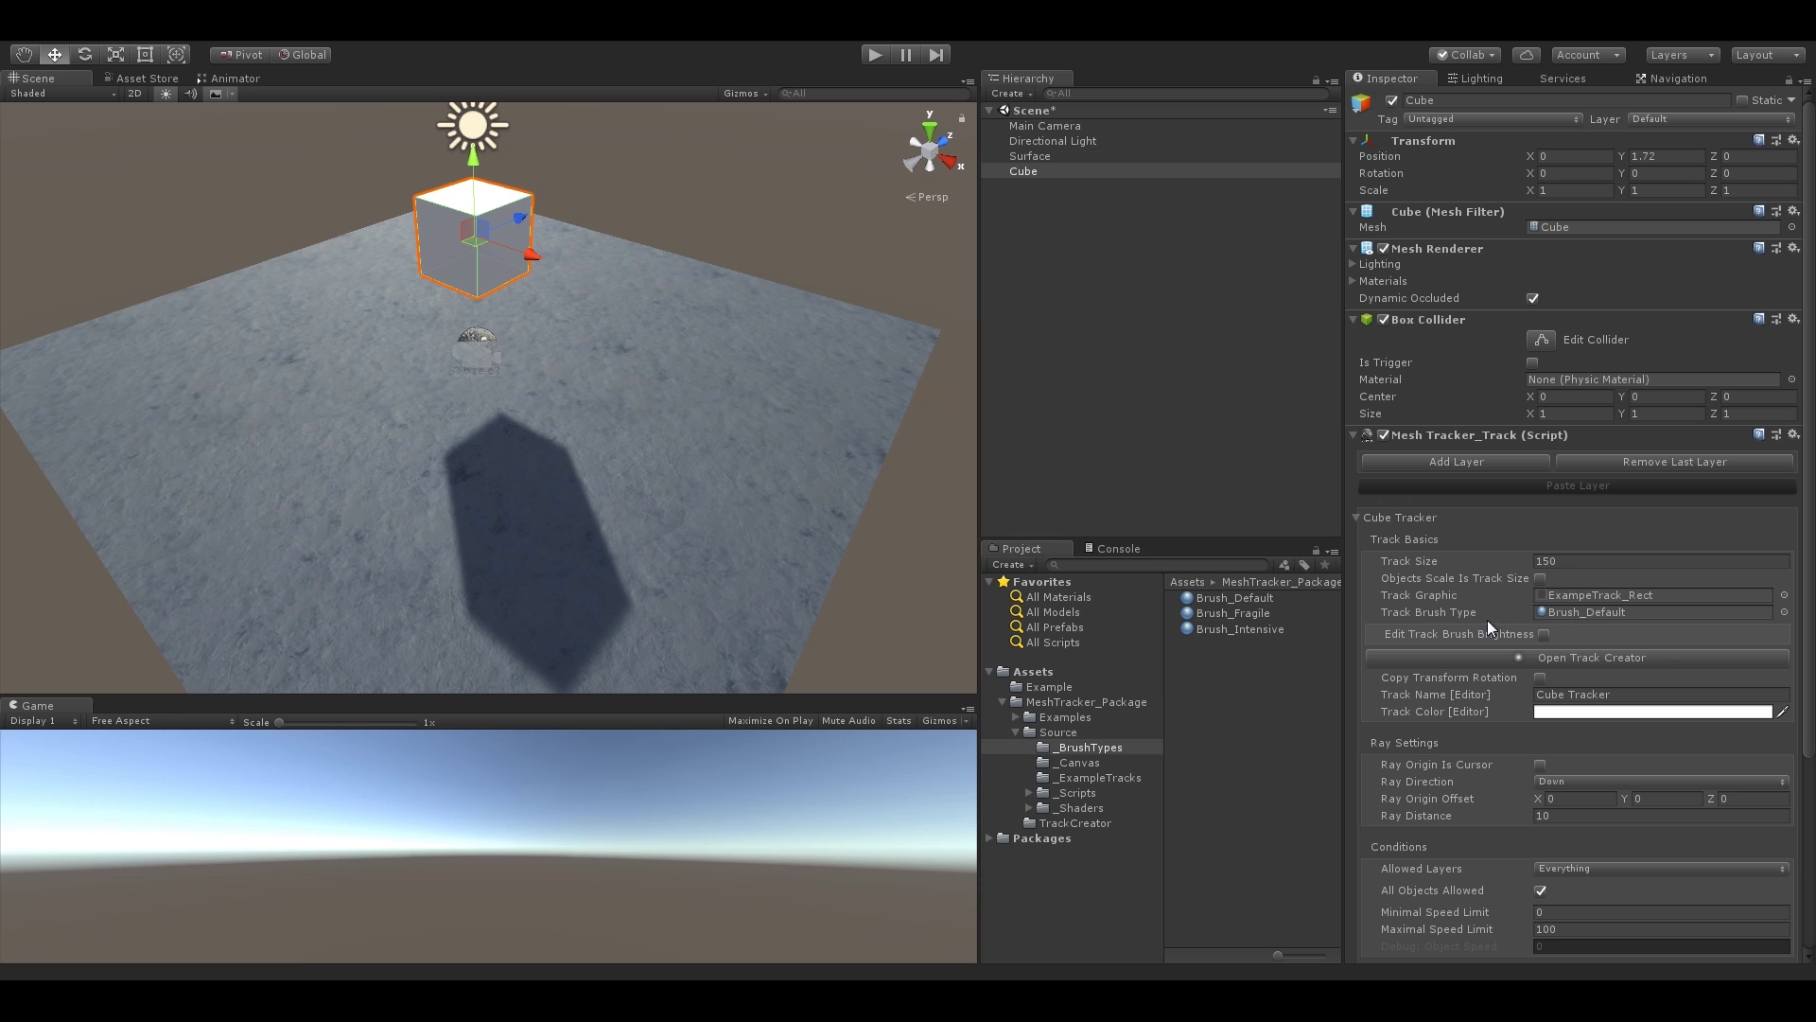
- Switch the Cube Tracker layer to Brush_Fragile with a Ray Distance of 1 and enable Copy Transform Rotation
scroll(1434, 571, down, 2)
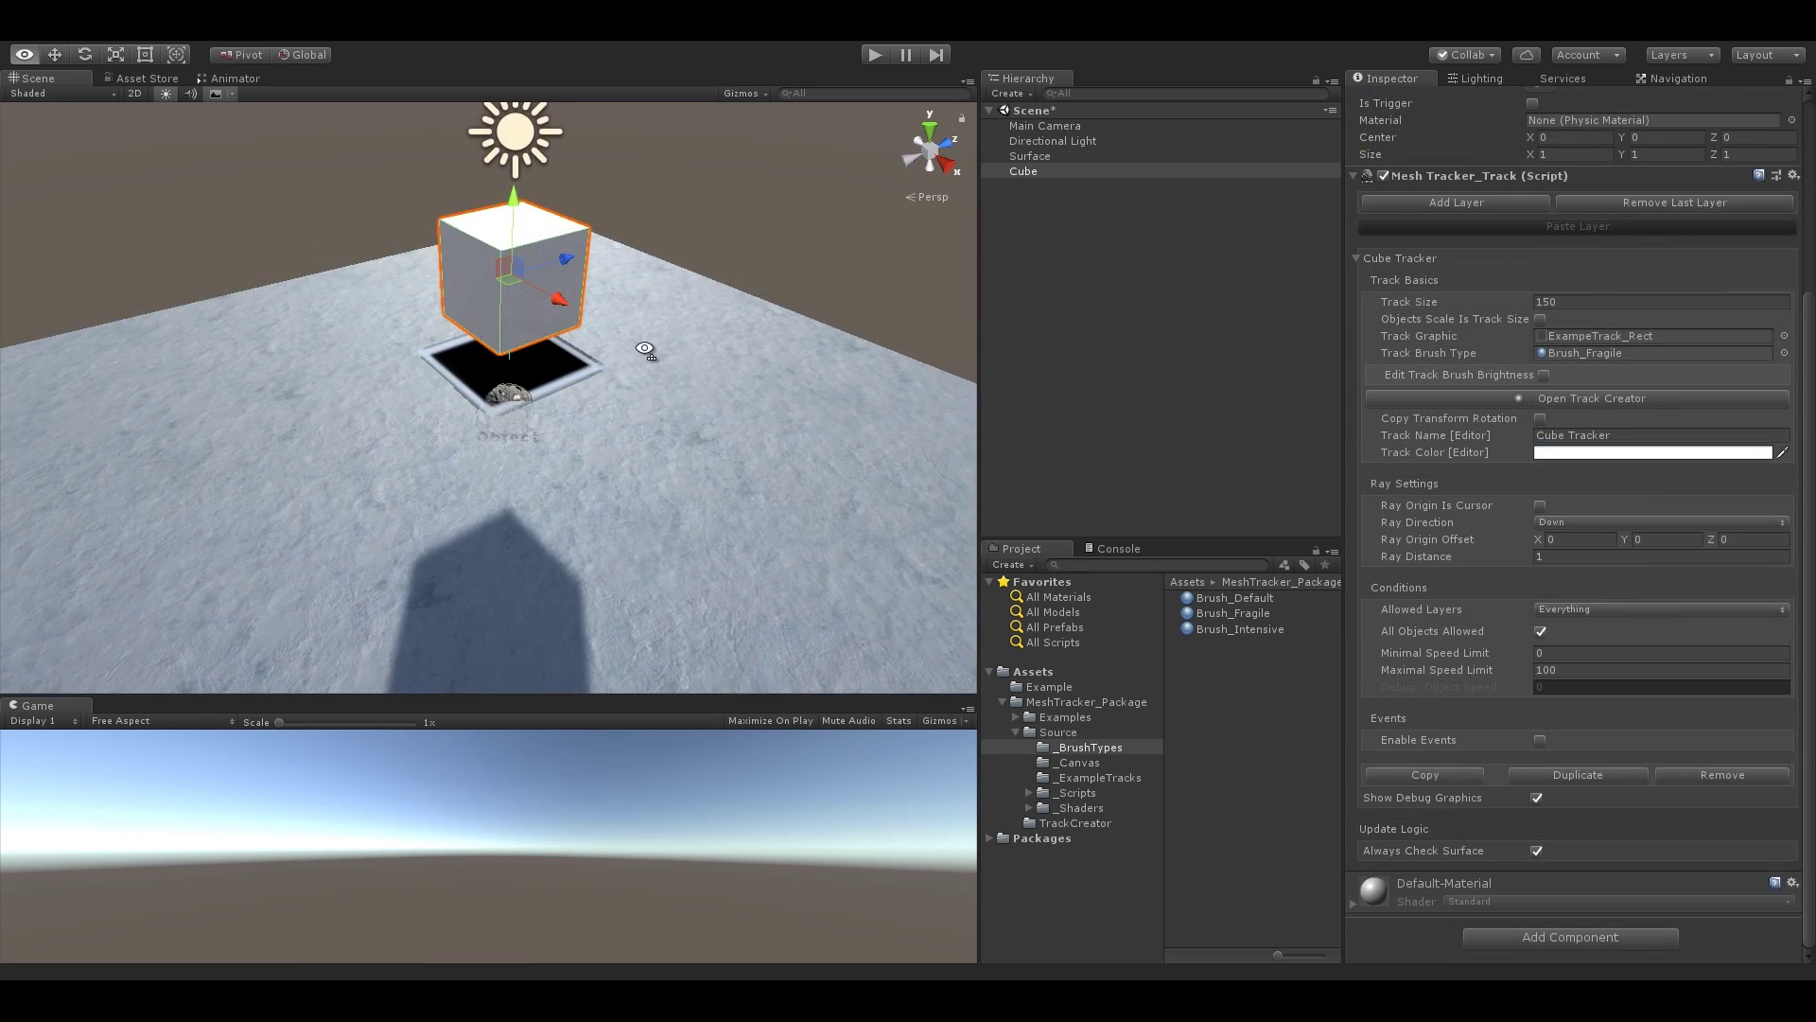
alt+drag(653, 312, 908, 372)
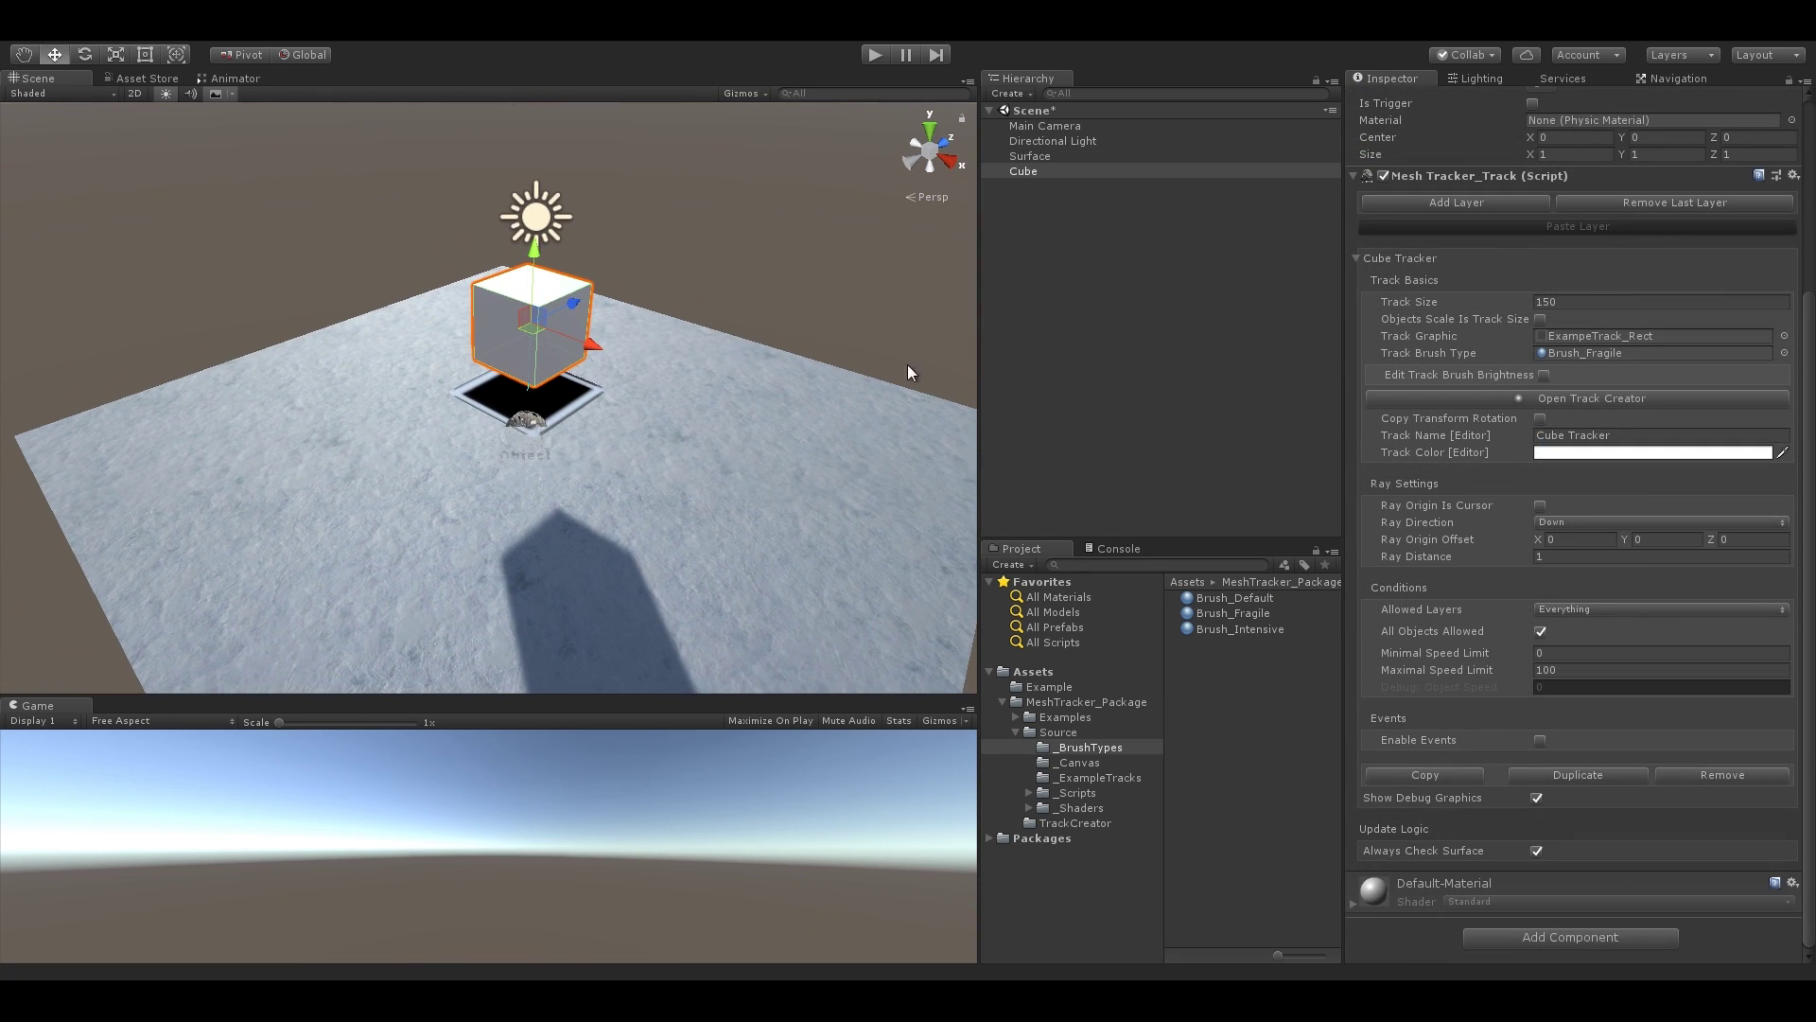
click(1540, 419)
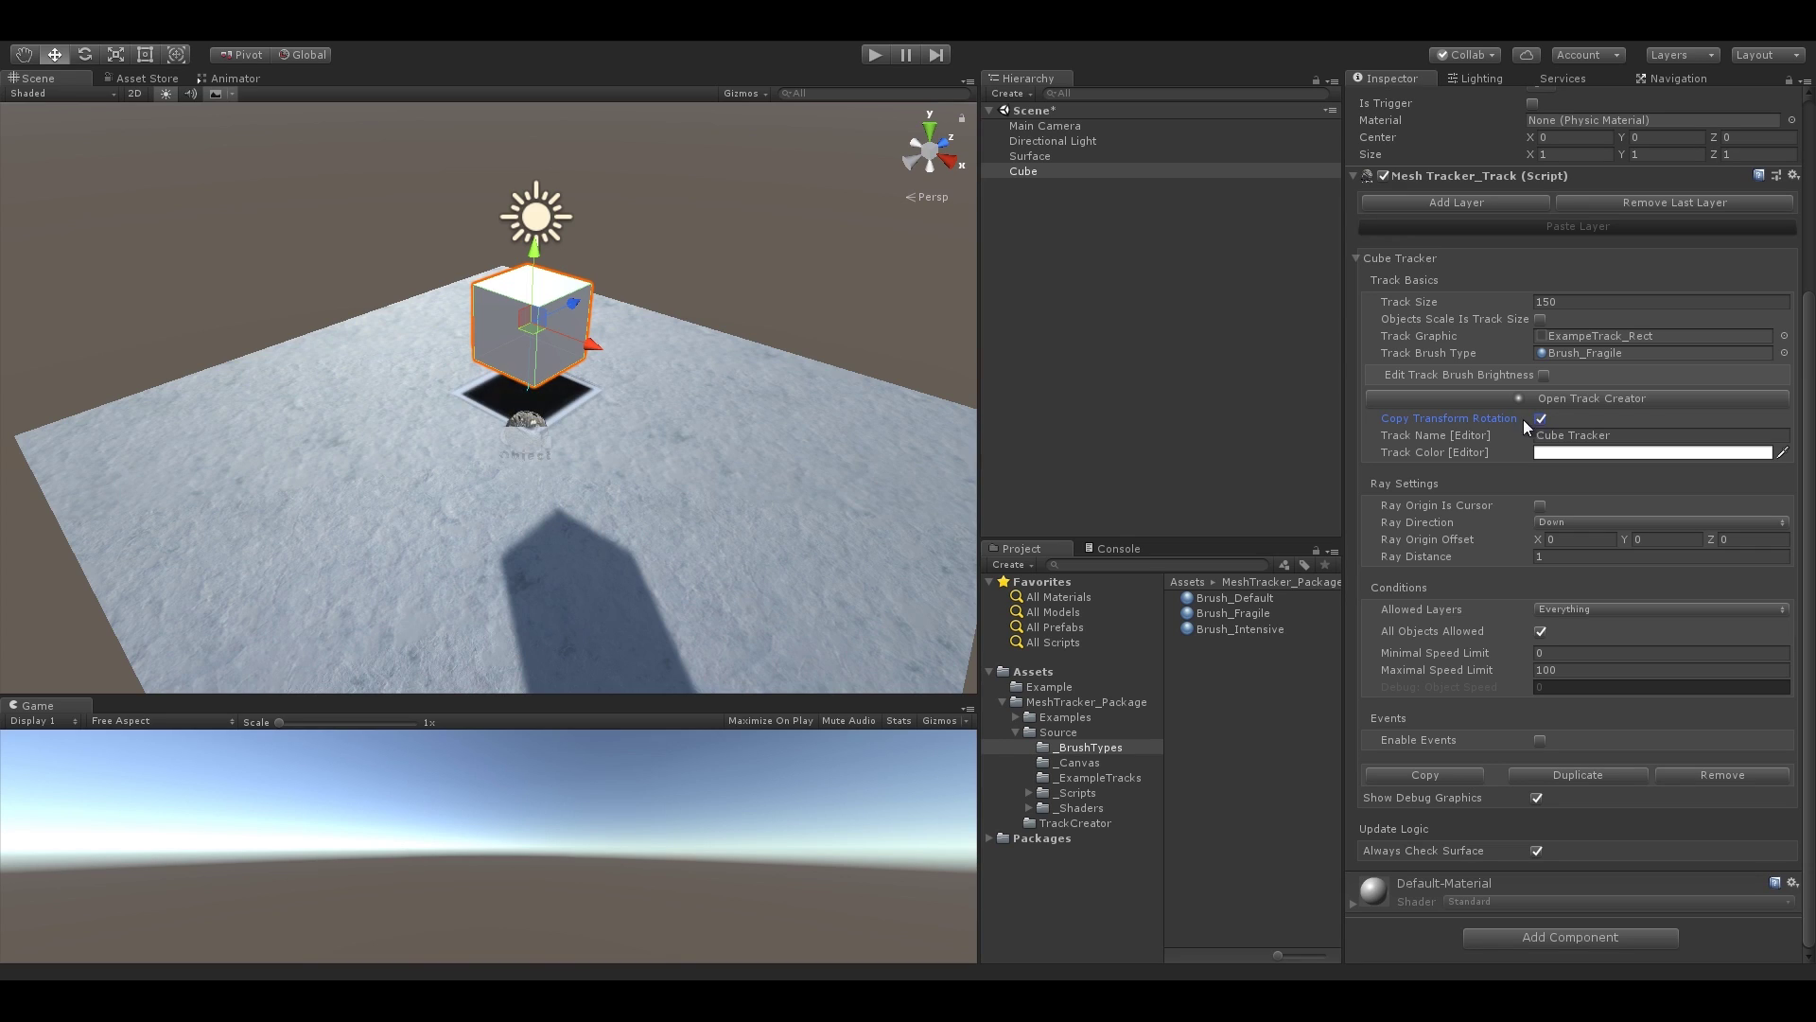
- Run the scene in play mode, lower the cube onto the snow and rotate it about its vertical axis
click(874, 54)
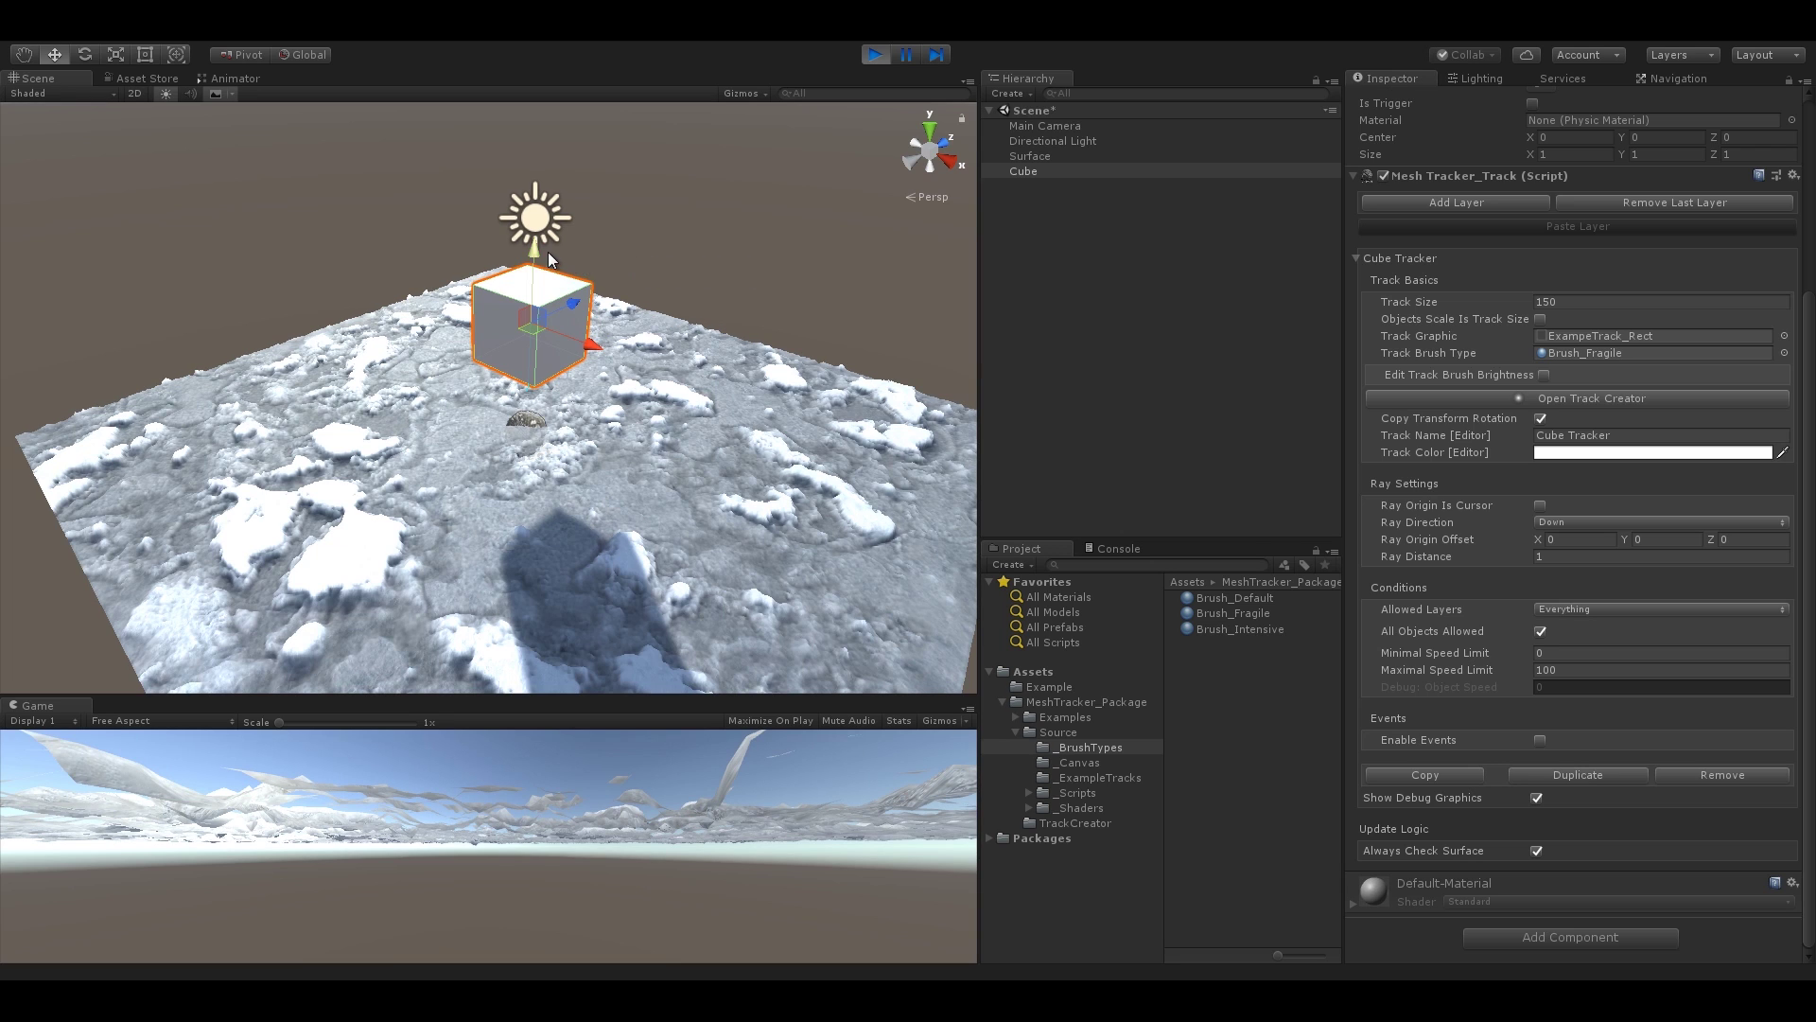
drag(536, 287, 535, 327)
key(e)
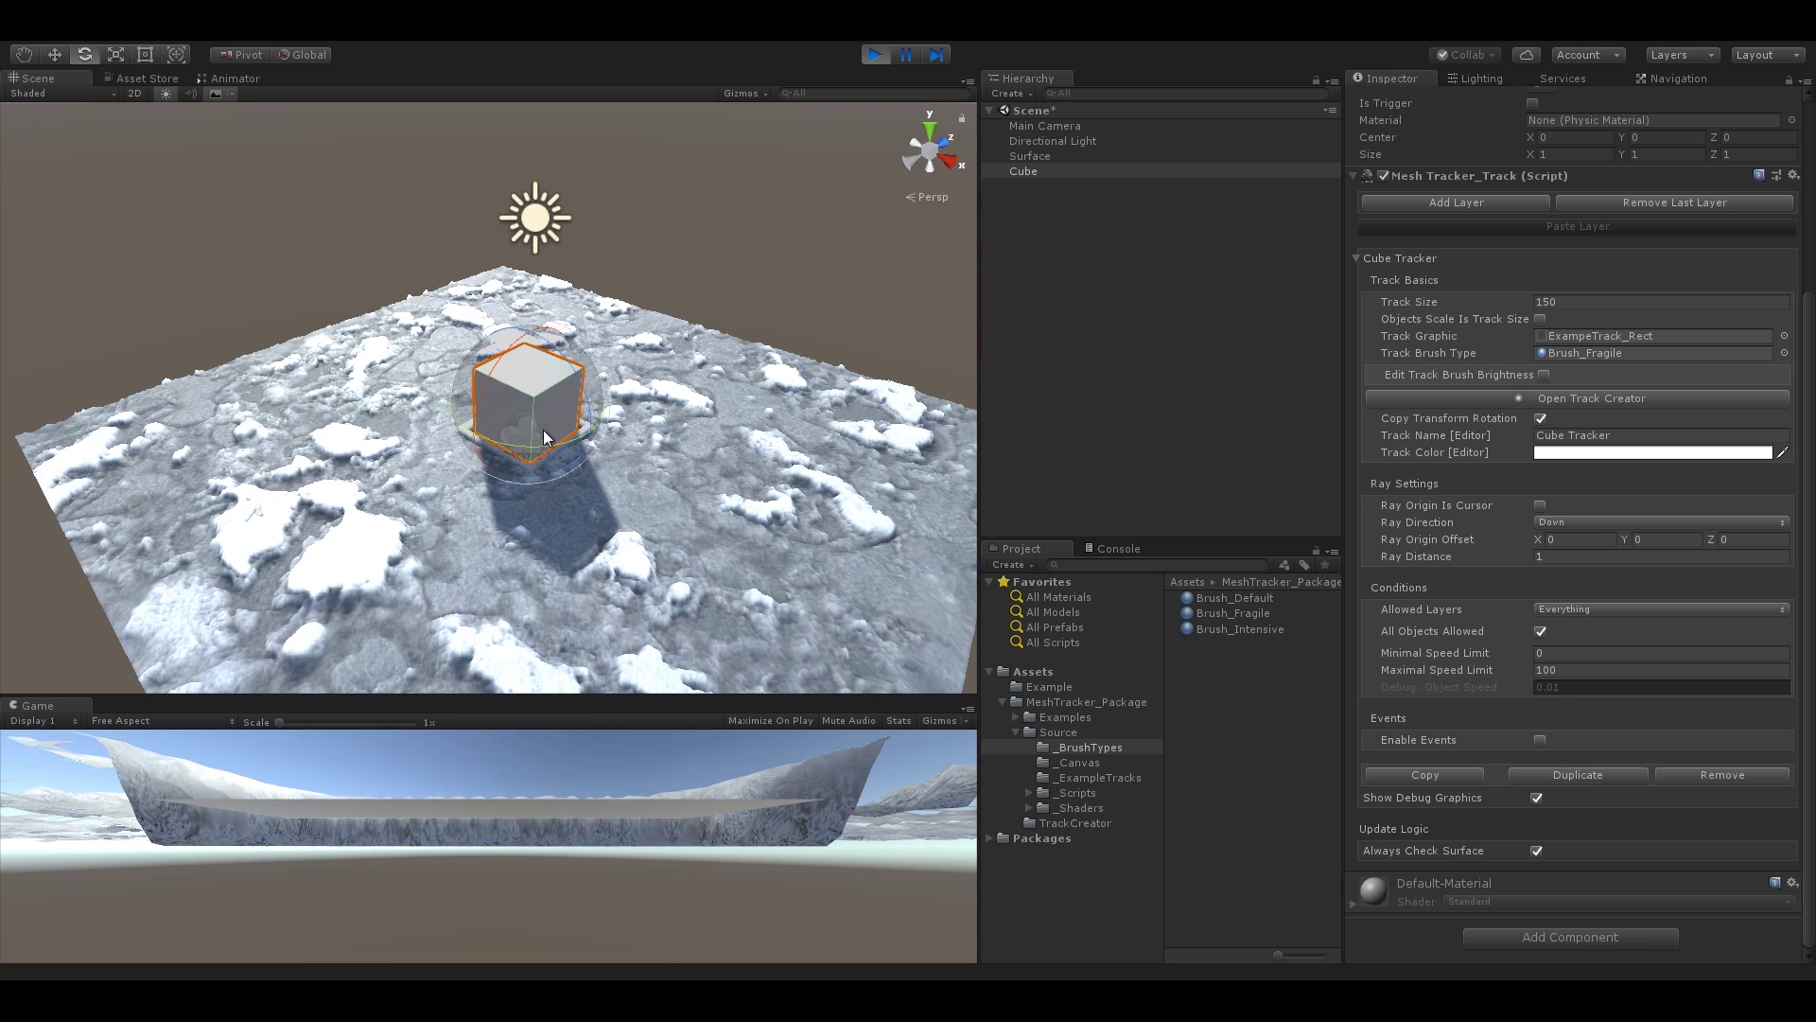
drag(594, 424, 715, 426)
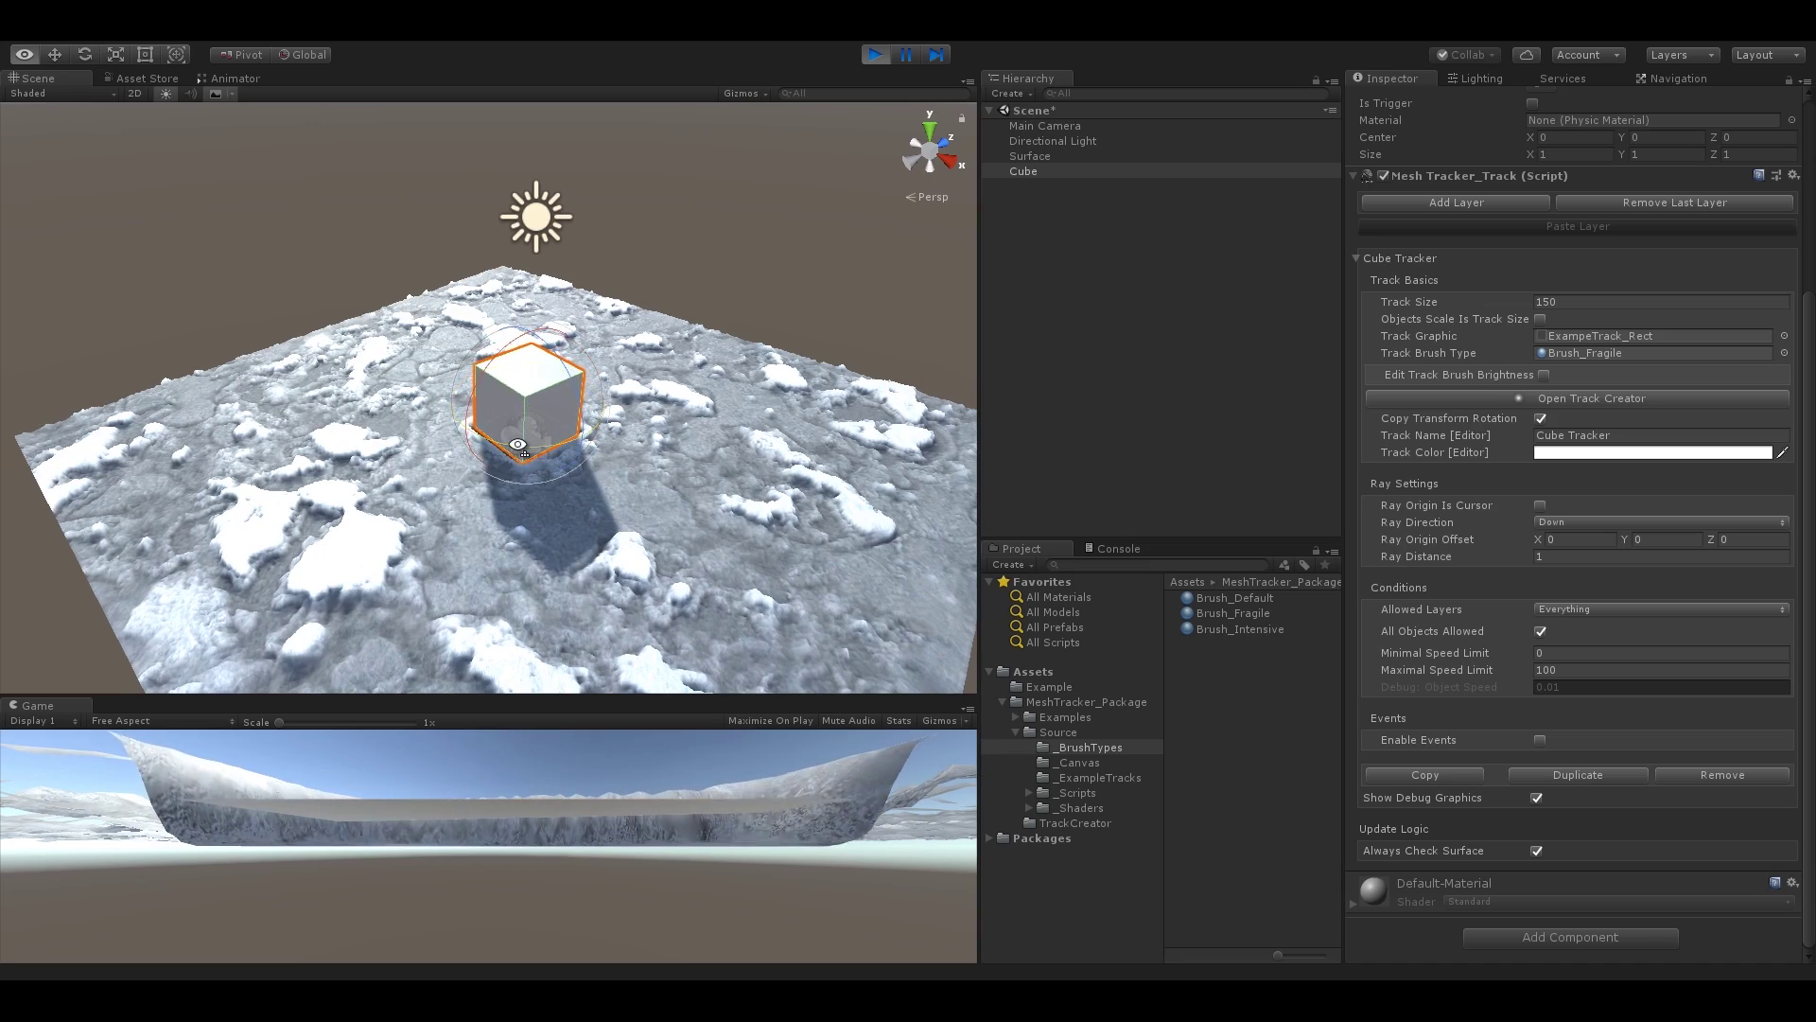
- Examine the cube's imprint up close, move the cube across the snow to carve a track and leave play mode
right_drag(662, 444, 579, 343)
mouse_move(579, 343)
mouse_down()
mouse_move(532, 294)
mouse_move(439, 292)
mouse_move(690, 298)
mouse_move(407, 316)
mouse_move(600, 325)
mouse_move(458, 332)
mouse_move(566, 332)
mouse_up()
key(w)
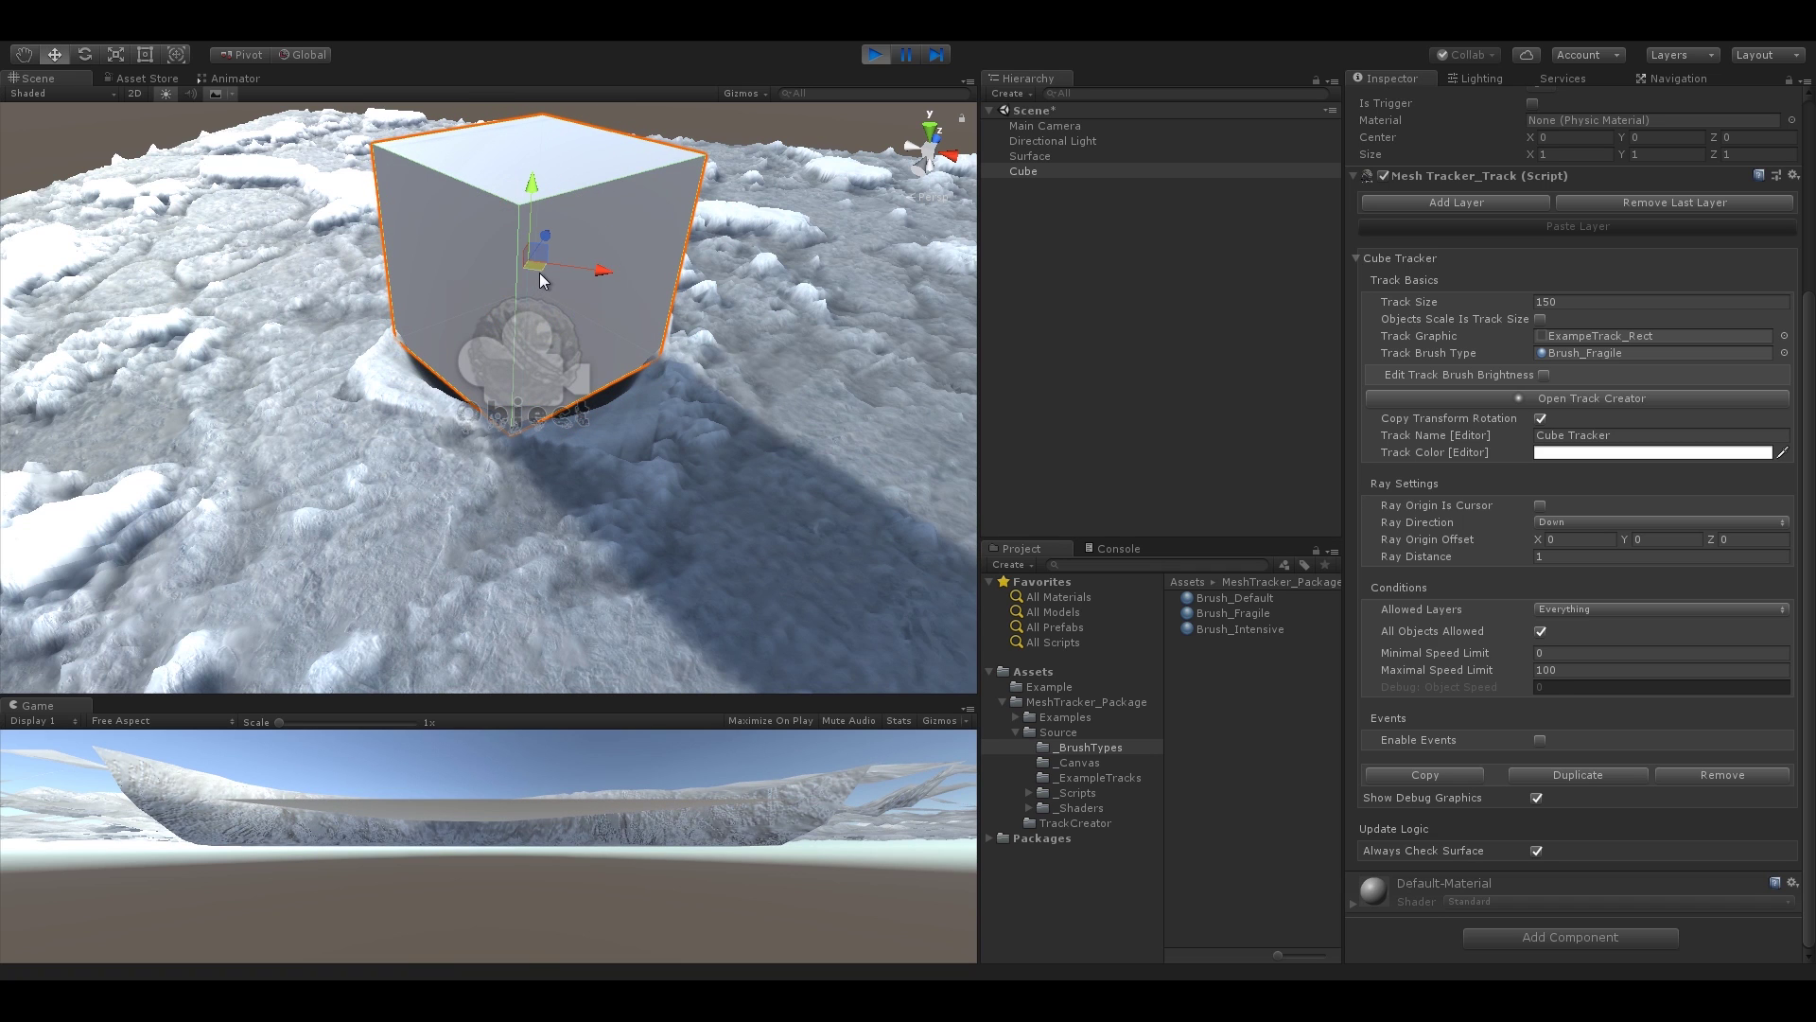
drag(539, 273, 633, 256)
key(ctrl+p)
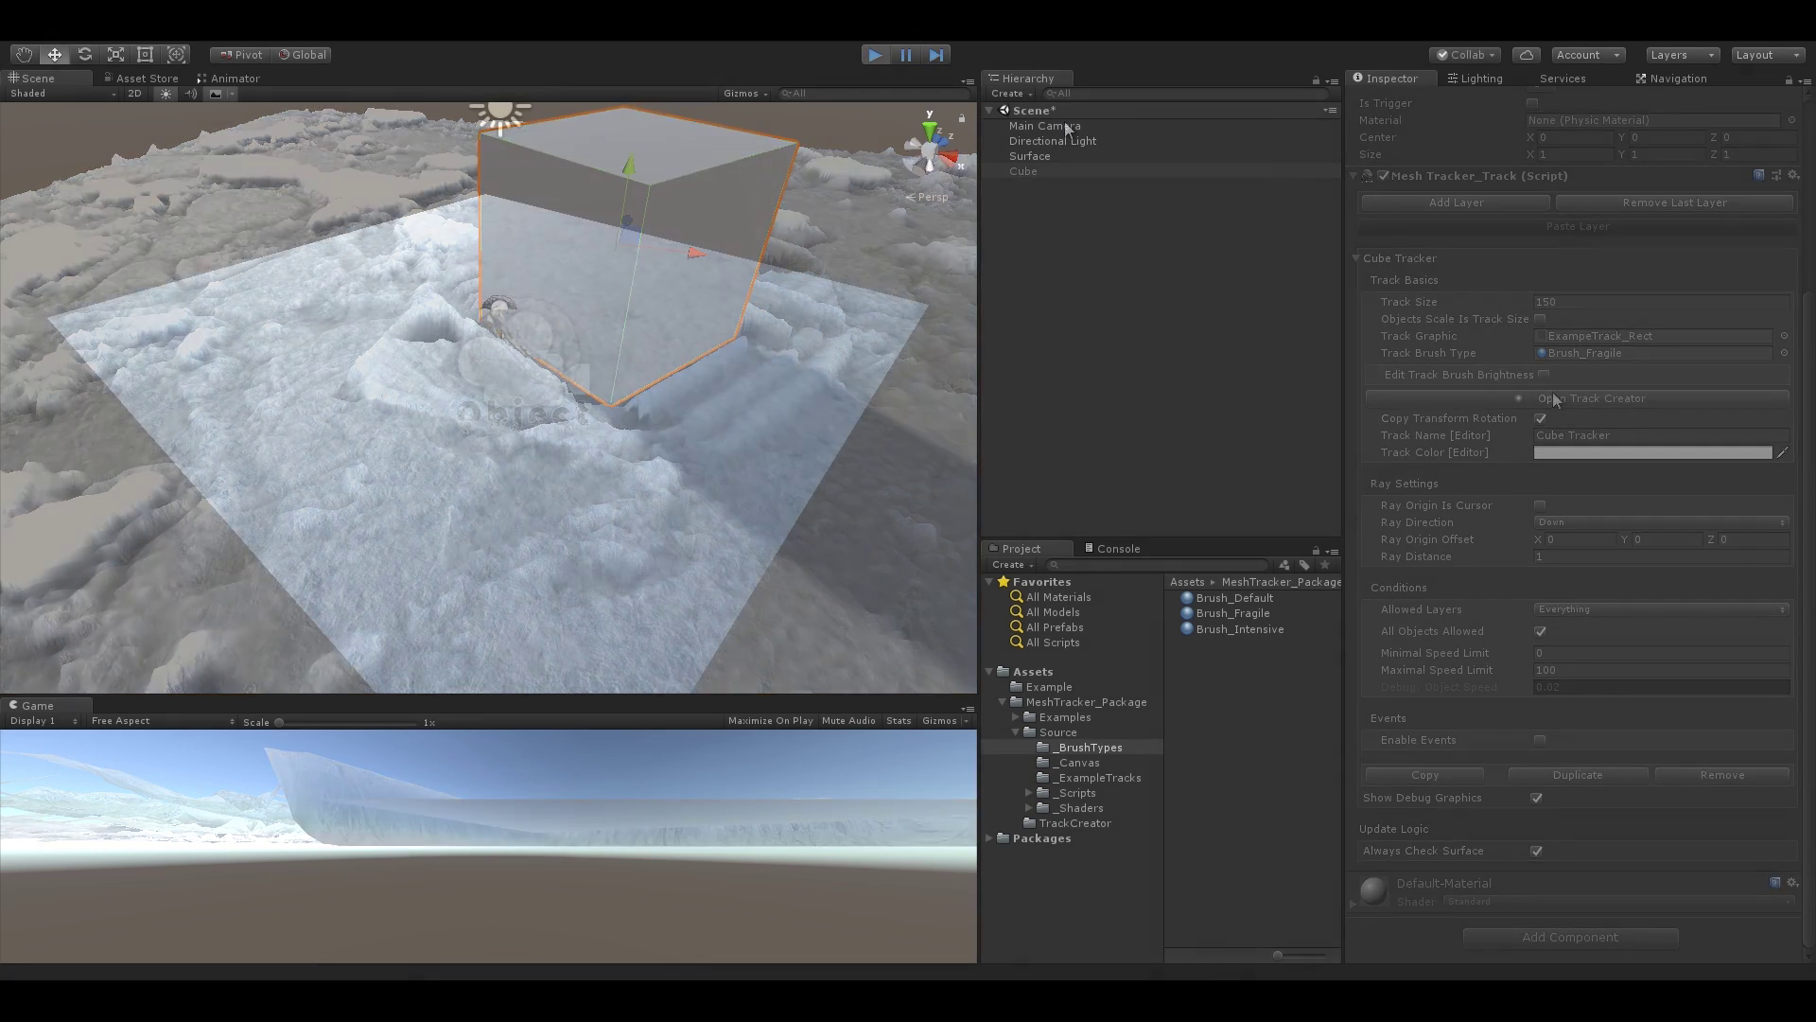
- Add a Mesh Tracker Track component to the Main Camera
click(1067, 126)
click(1580, 592)
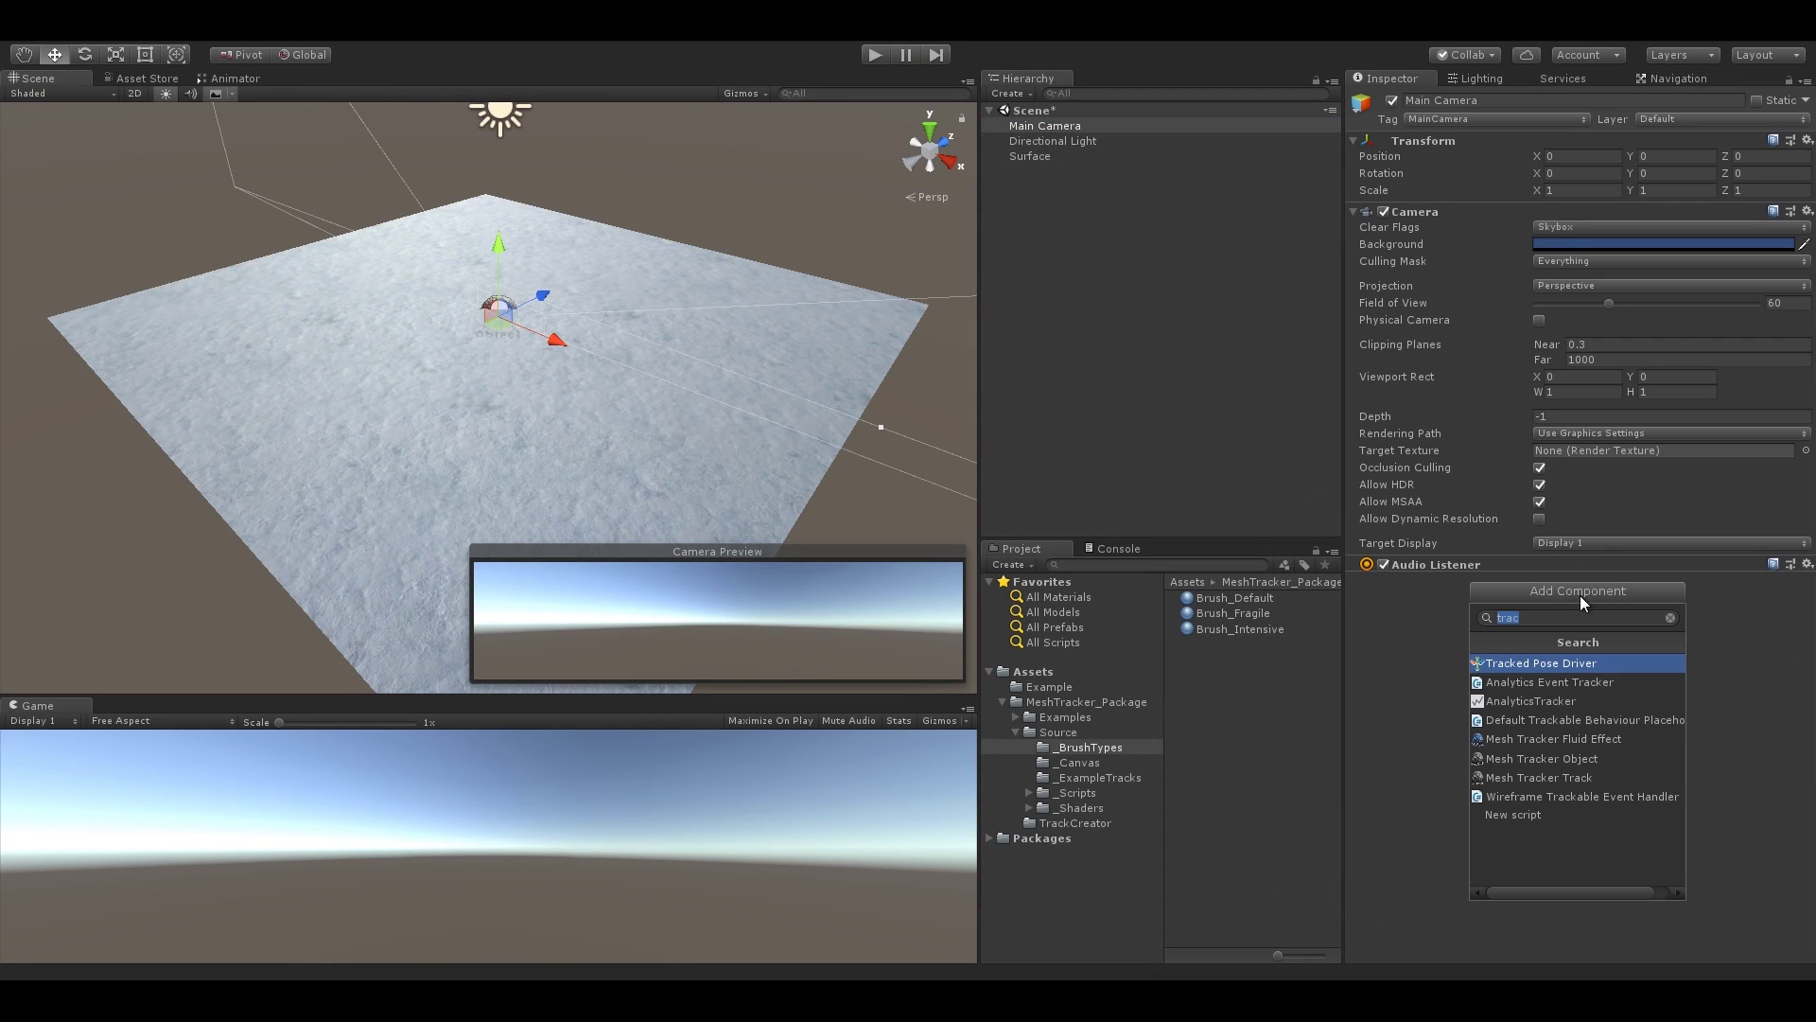
click(1573, 779)
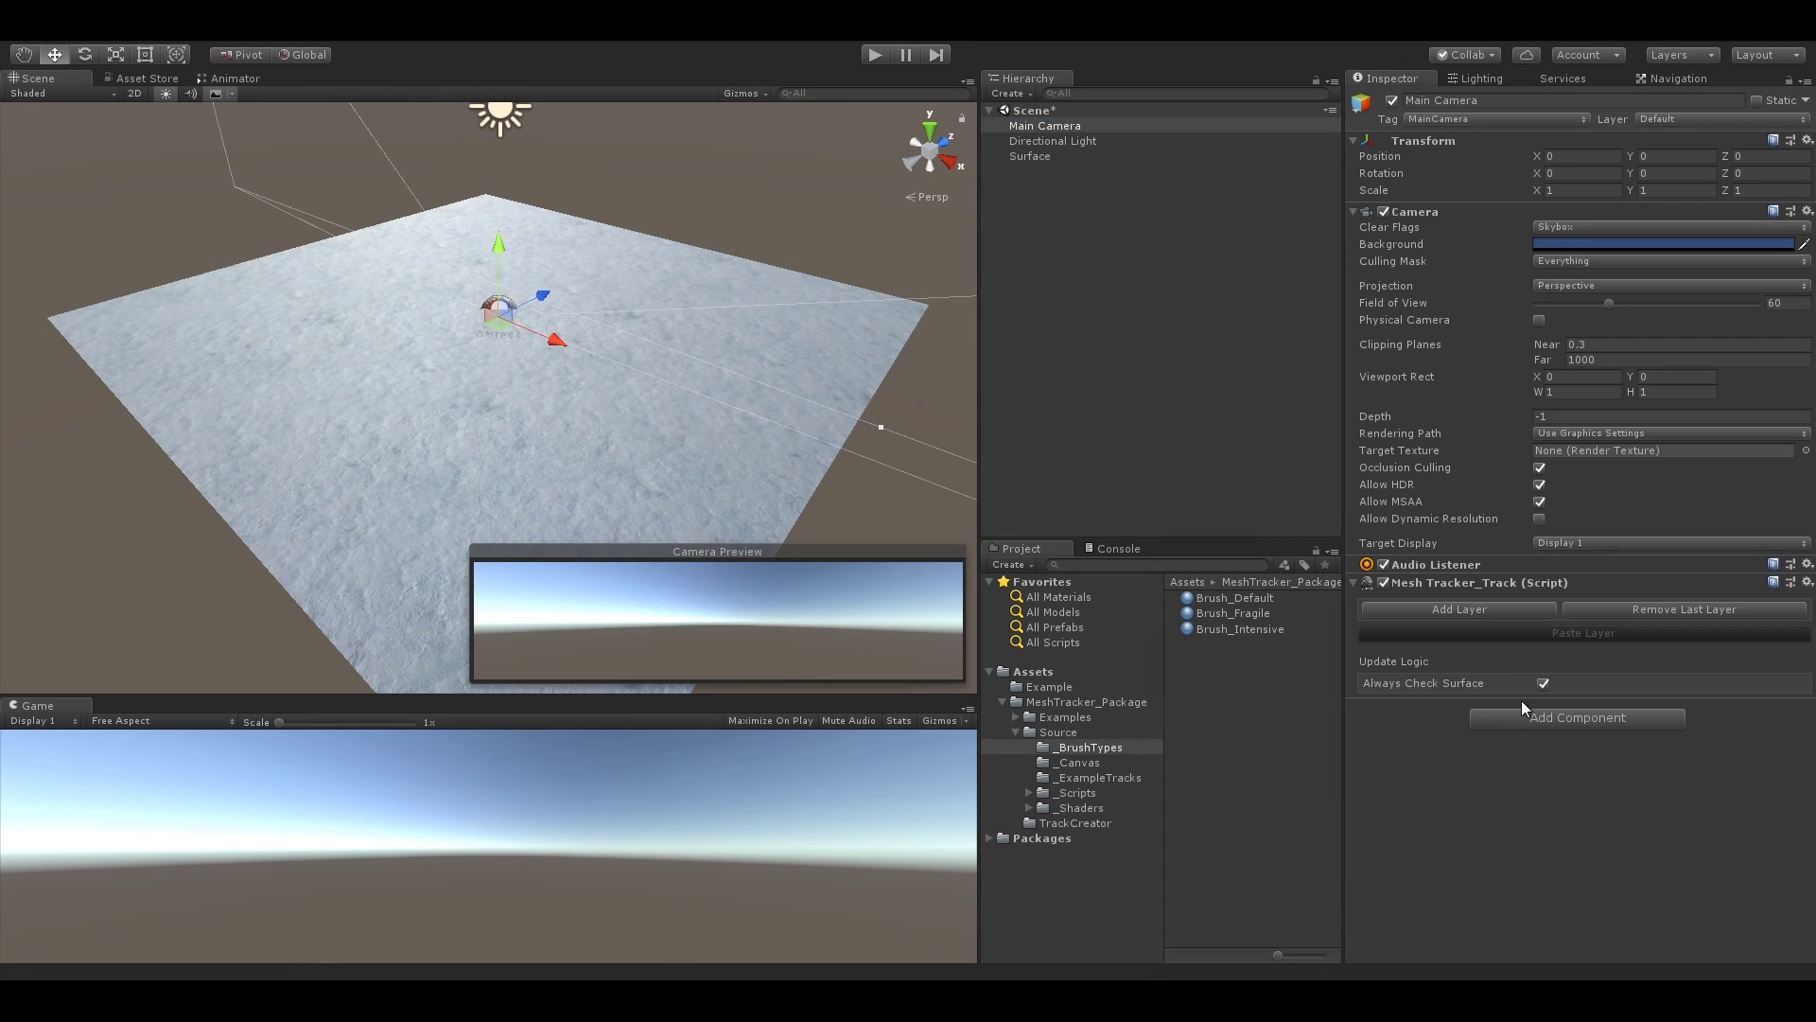
- Add a track layer to the Main Camera's track component and name it Cursor Draw
click(1481, 610)
scroll(1506, 676, down, 3)
click(1552, 710)
text(Cu)
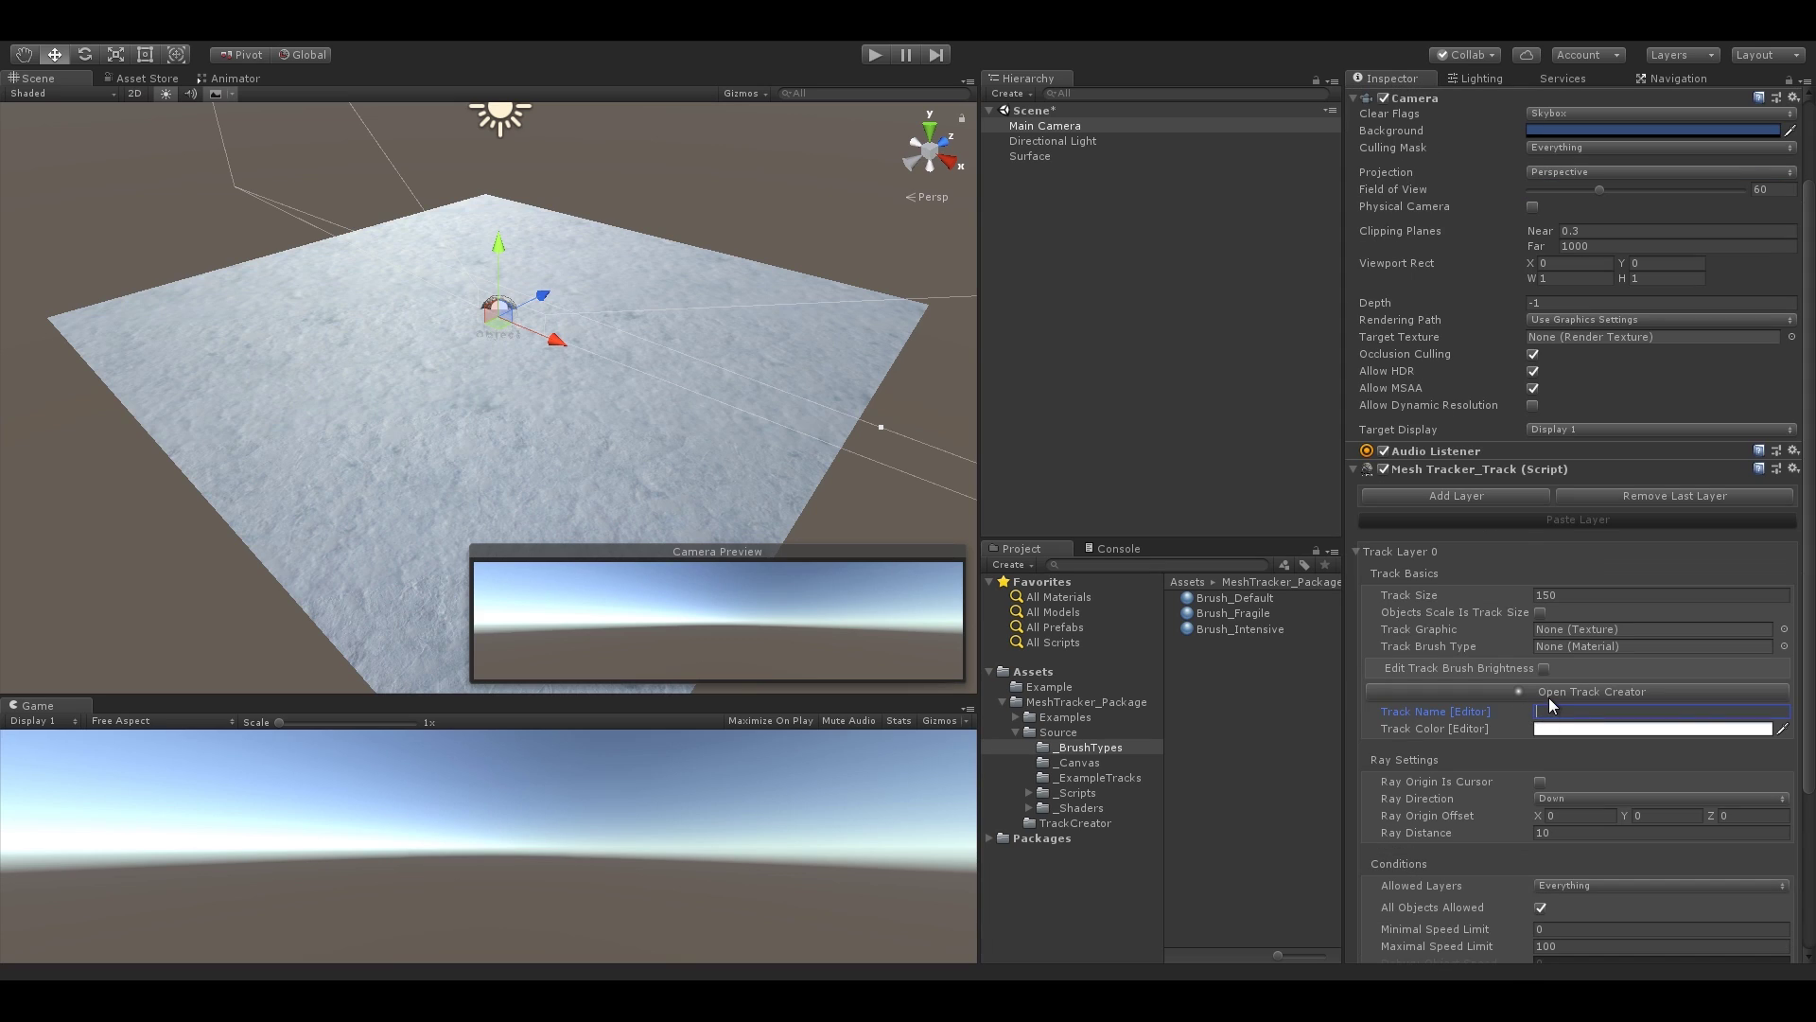
text(rsor Draw)
- Browse the _ExampleTracks and MeshTracker_Package folders and open the Track Creator for the Cursor Draw layer
click(1099, 777)
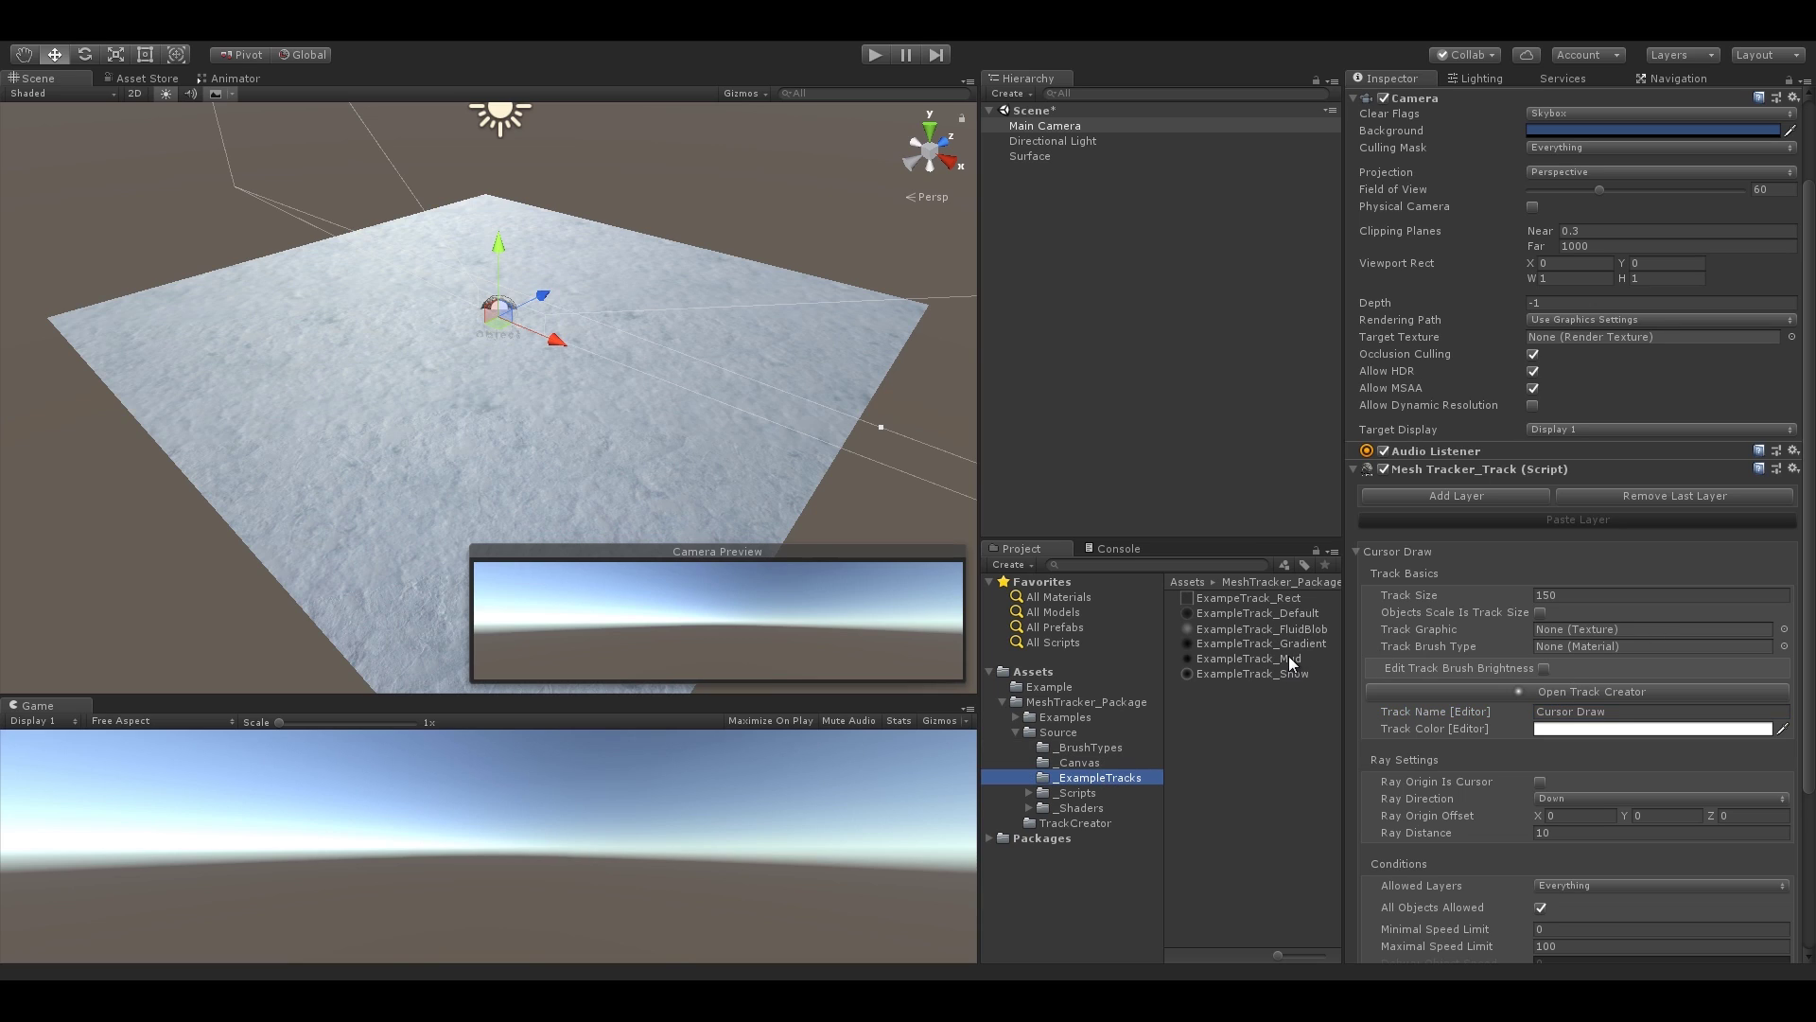
click(1054, 700)
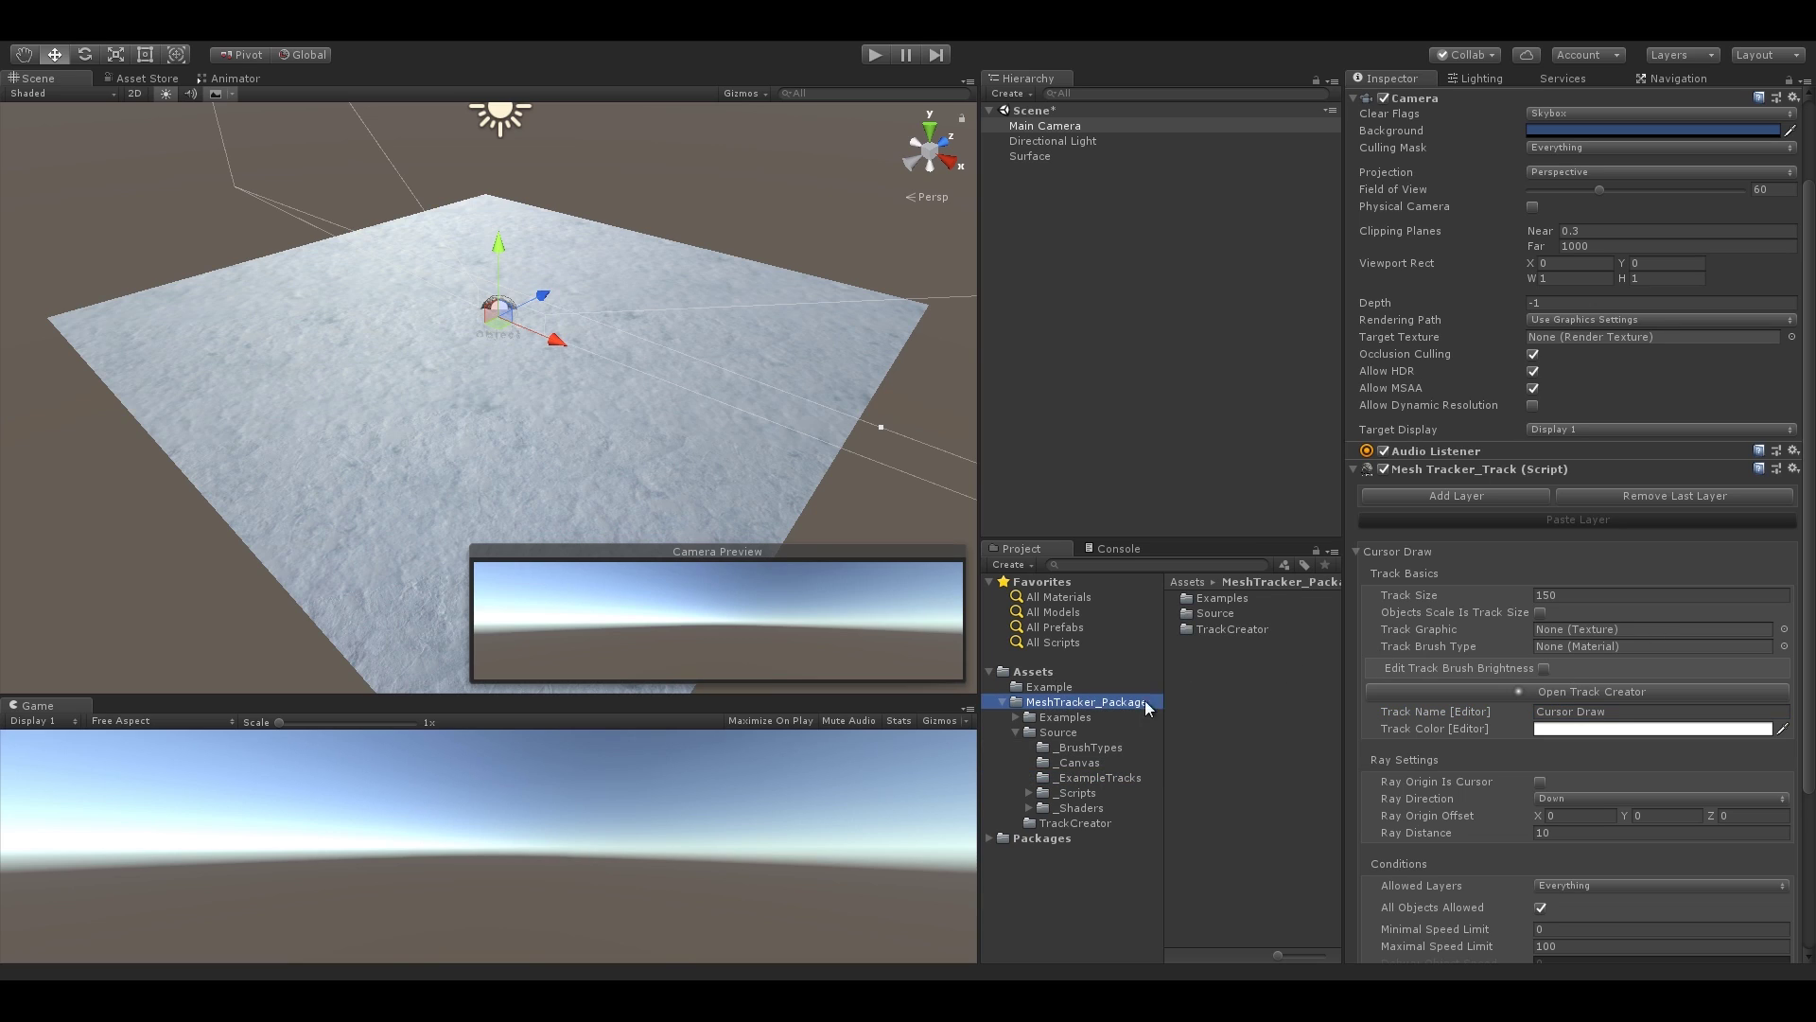
click(1593, 691)
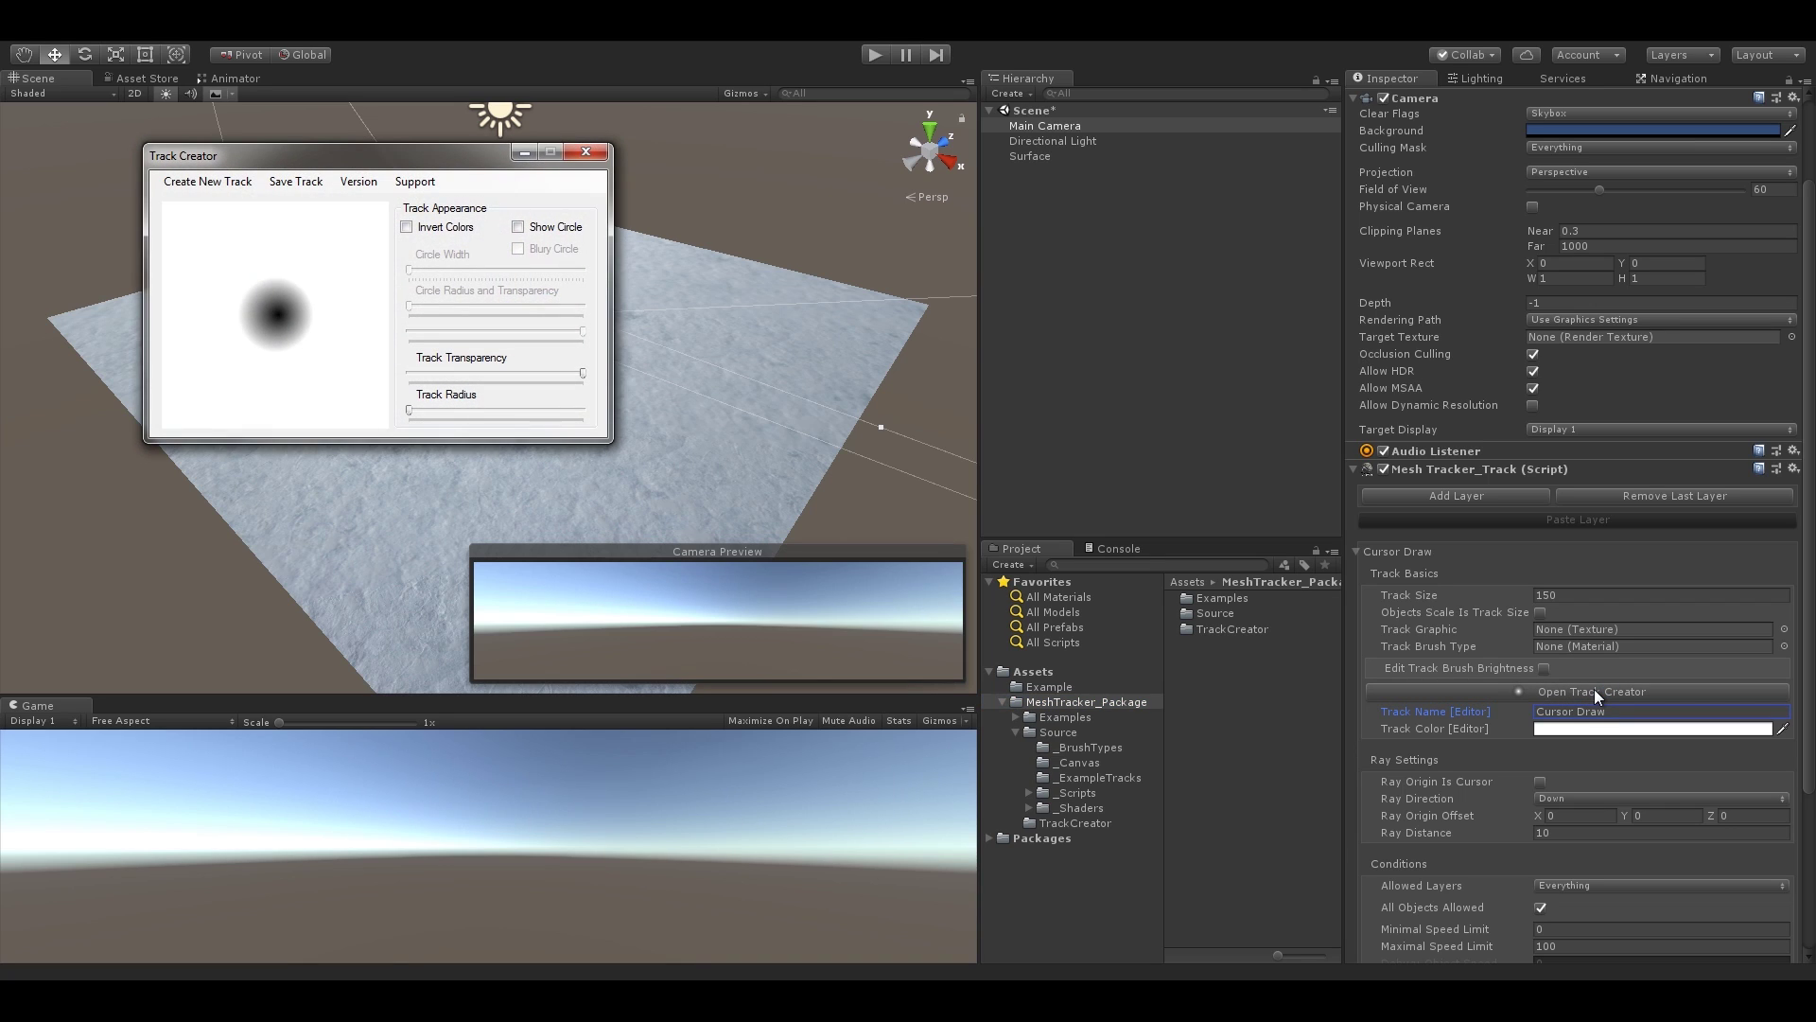
- Invert the new track's colors, widen its radius to nearly fill the preview and lower Track Transparency to about half
drag(439, 157, 1281, 301)
click(1246, 365)
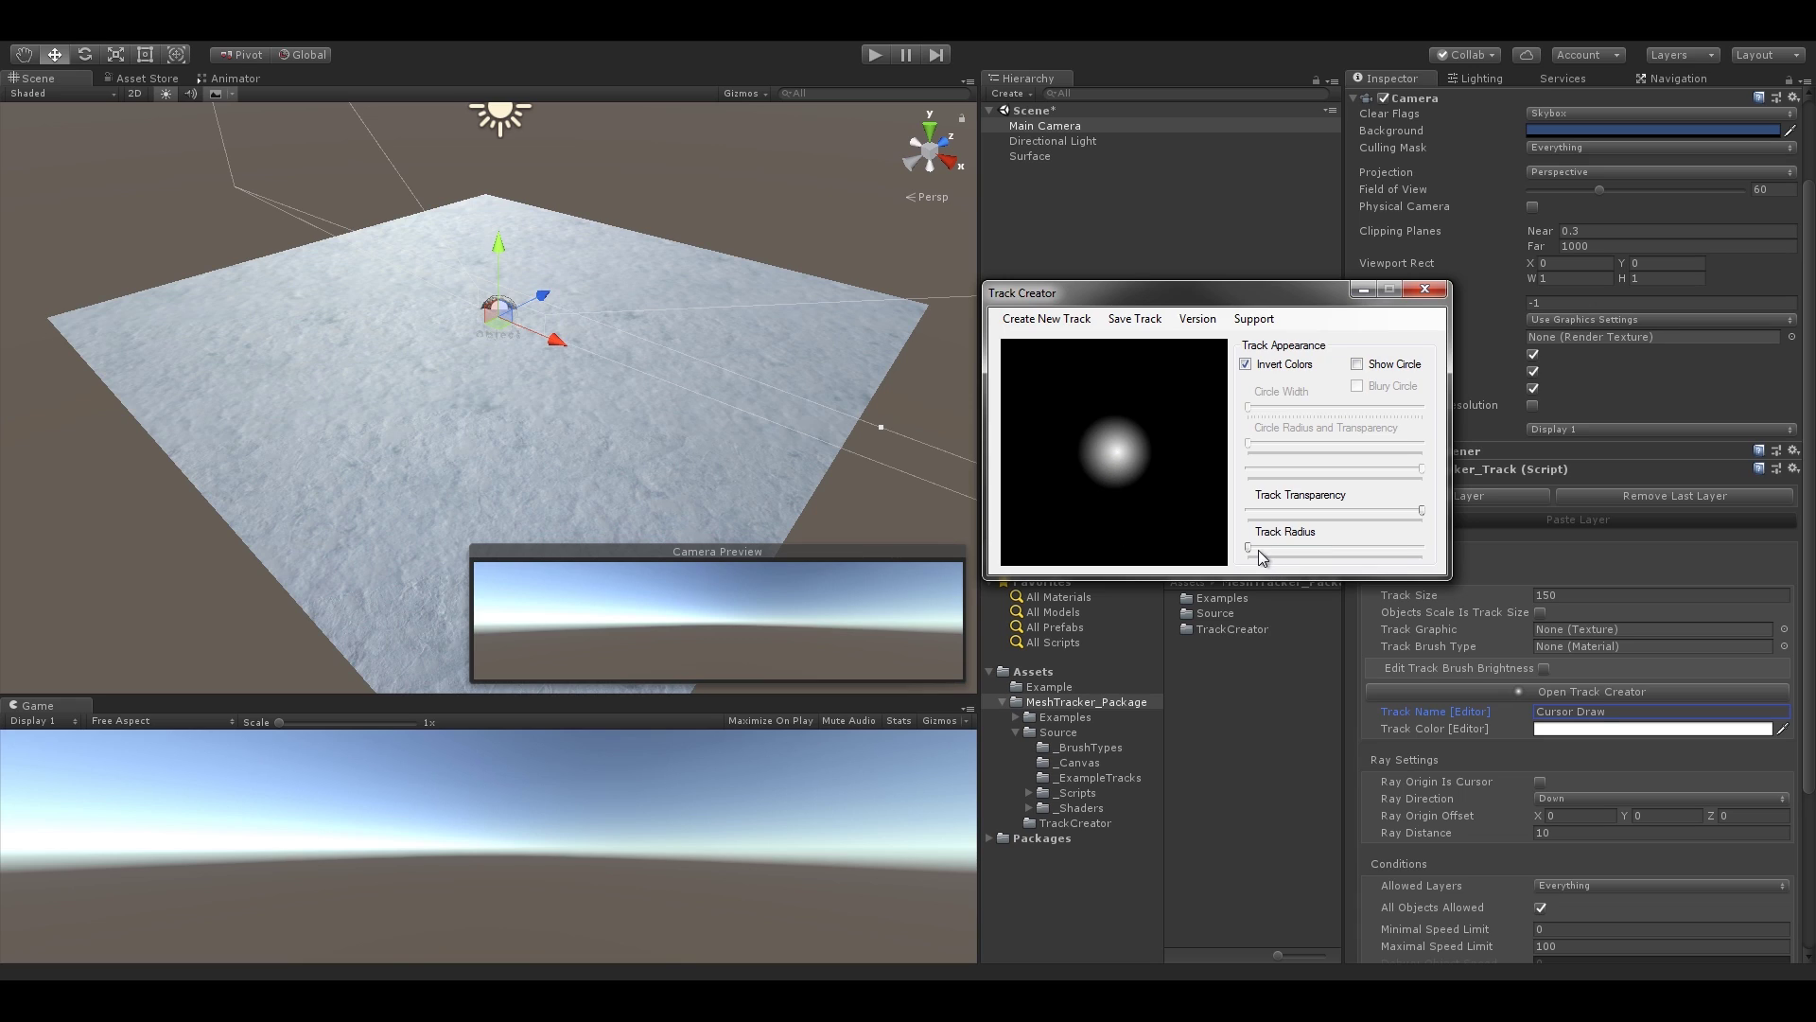
drag(1249, 547, 1321, 547)
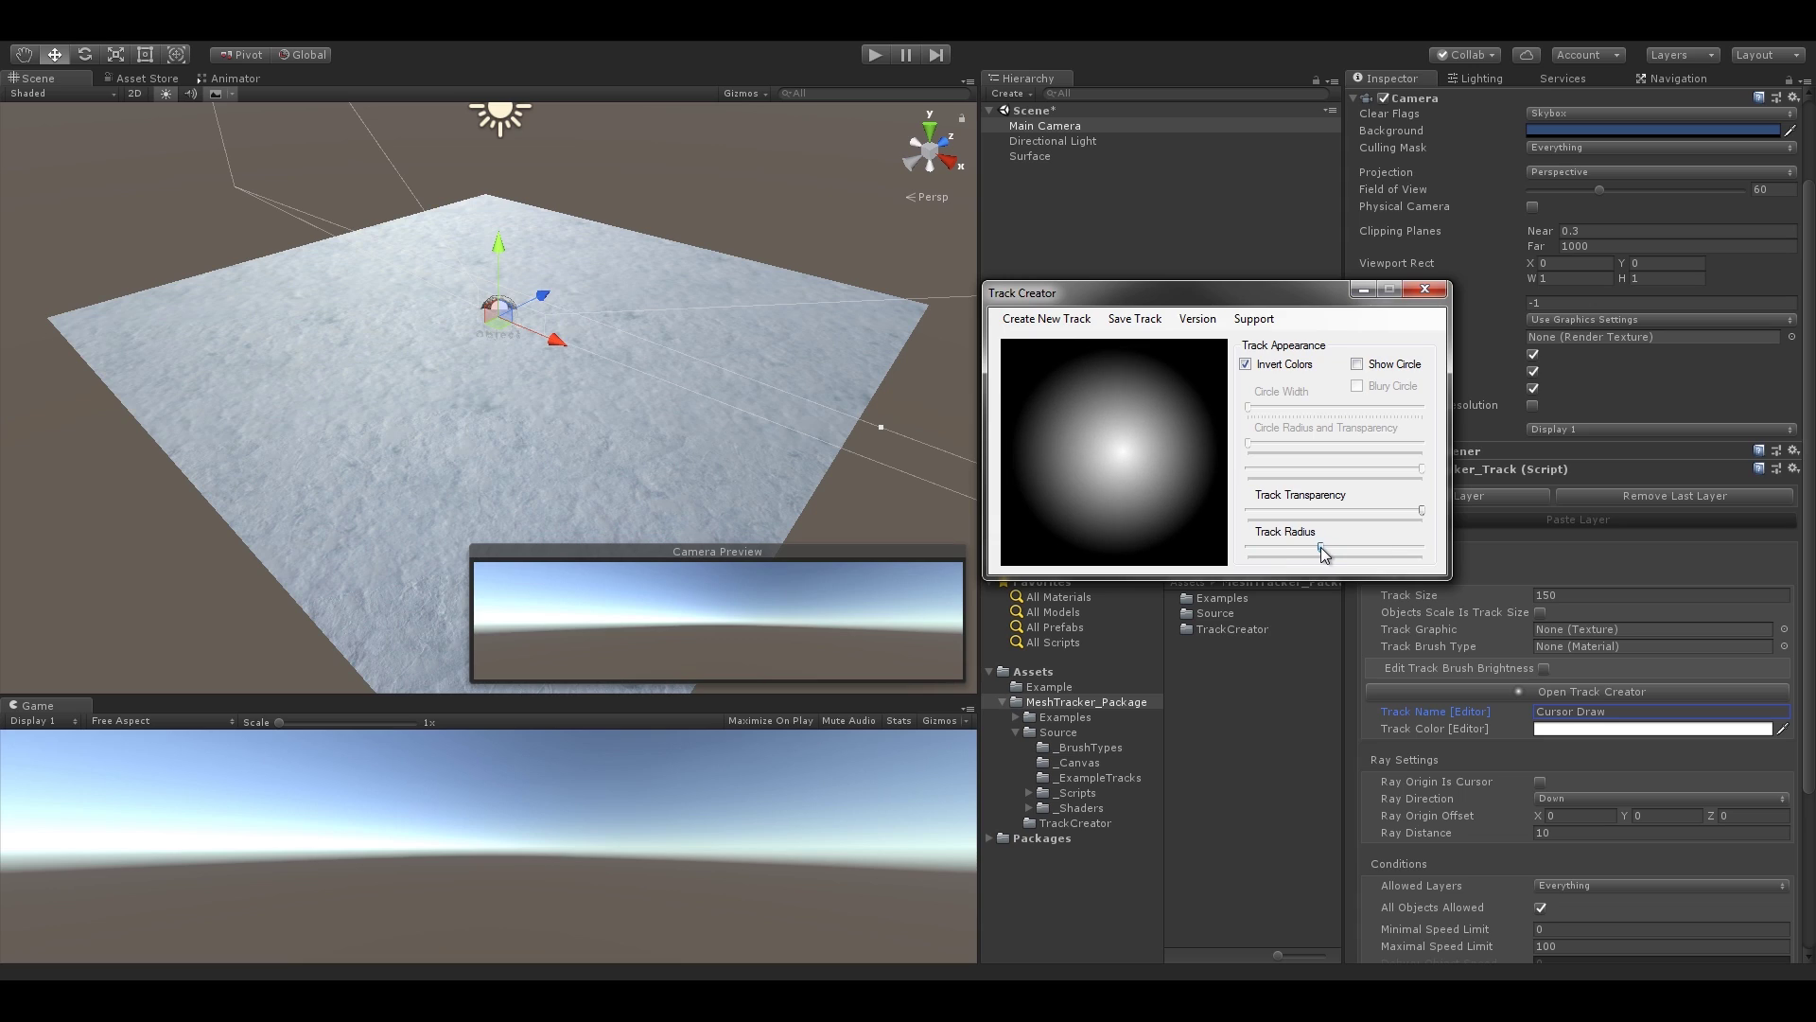
drag(1423, 513, 1329, 516)
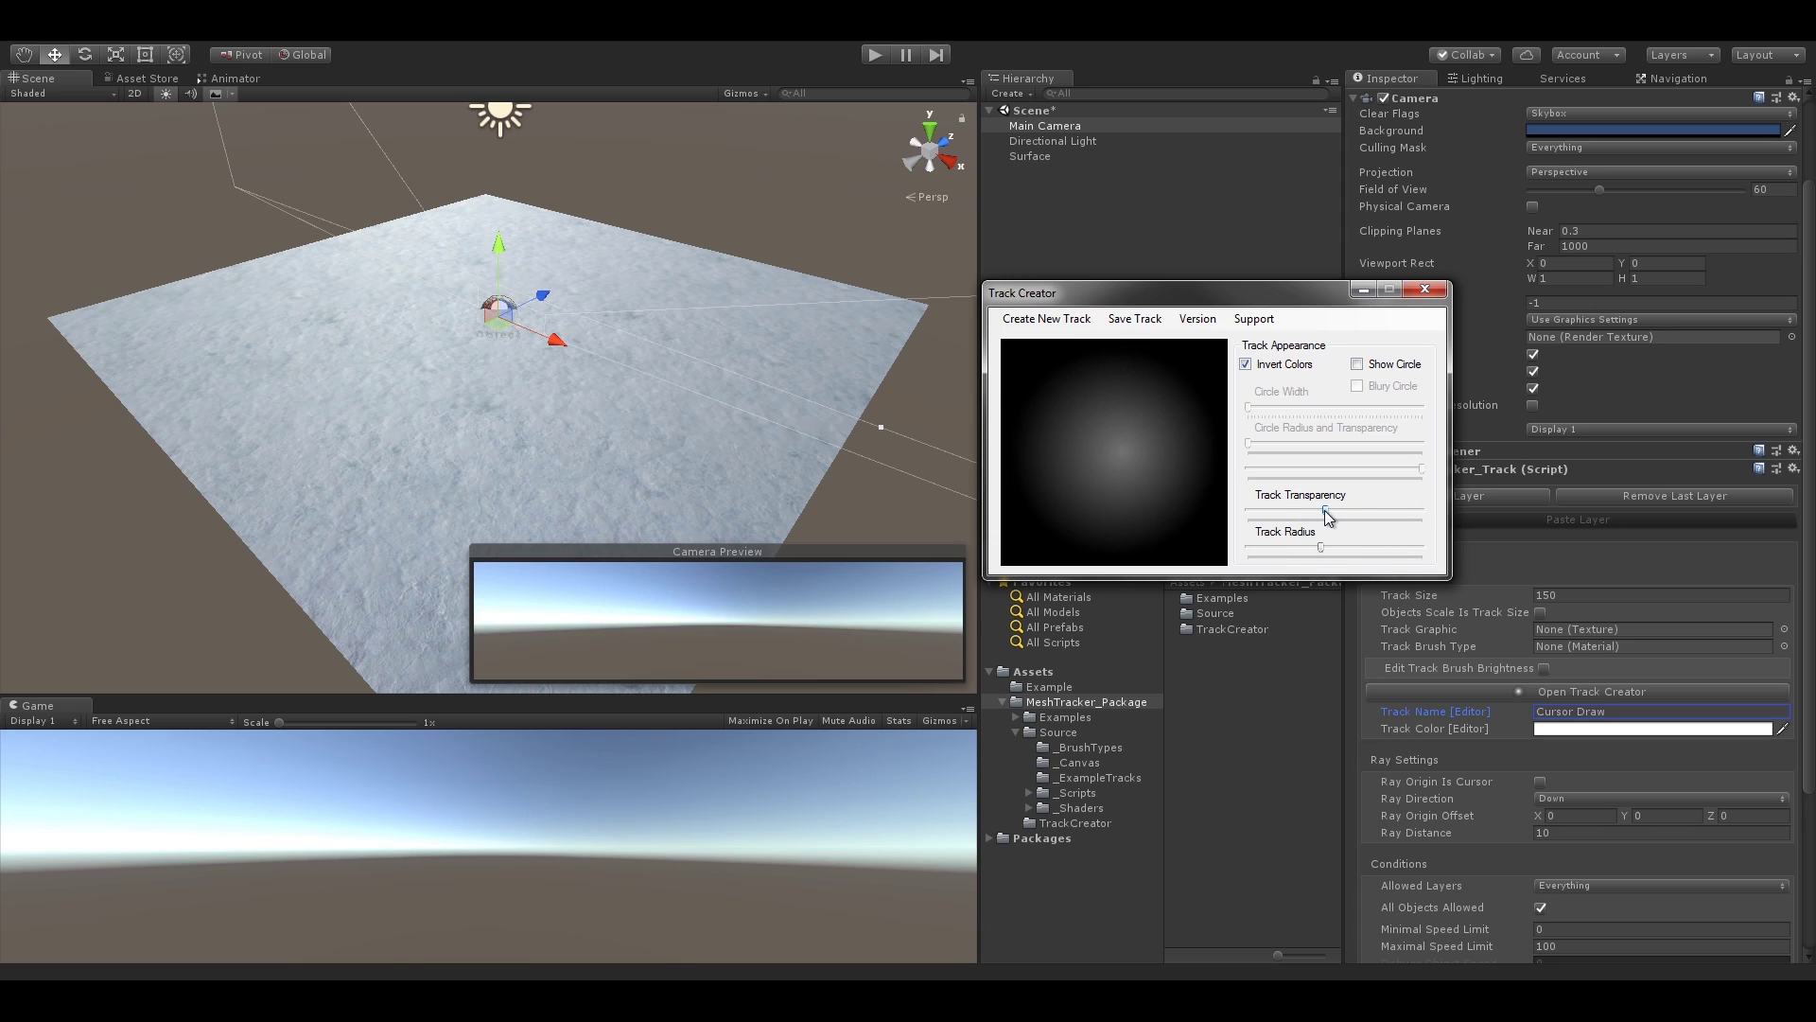
- Show a thin circle inside the track, adjust its width and radius and try the Blury Circle option on it
click(1358, 364)
drag(1246, 407, 1317, 452)
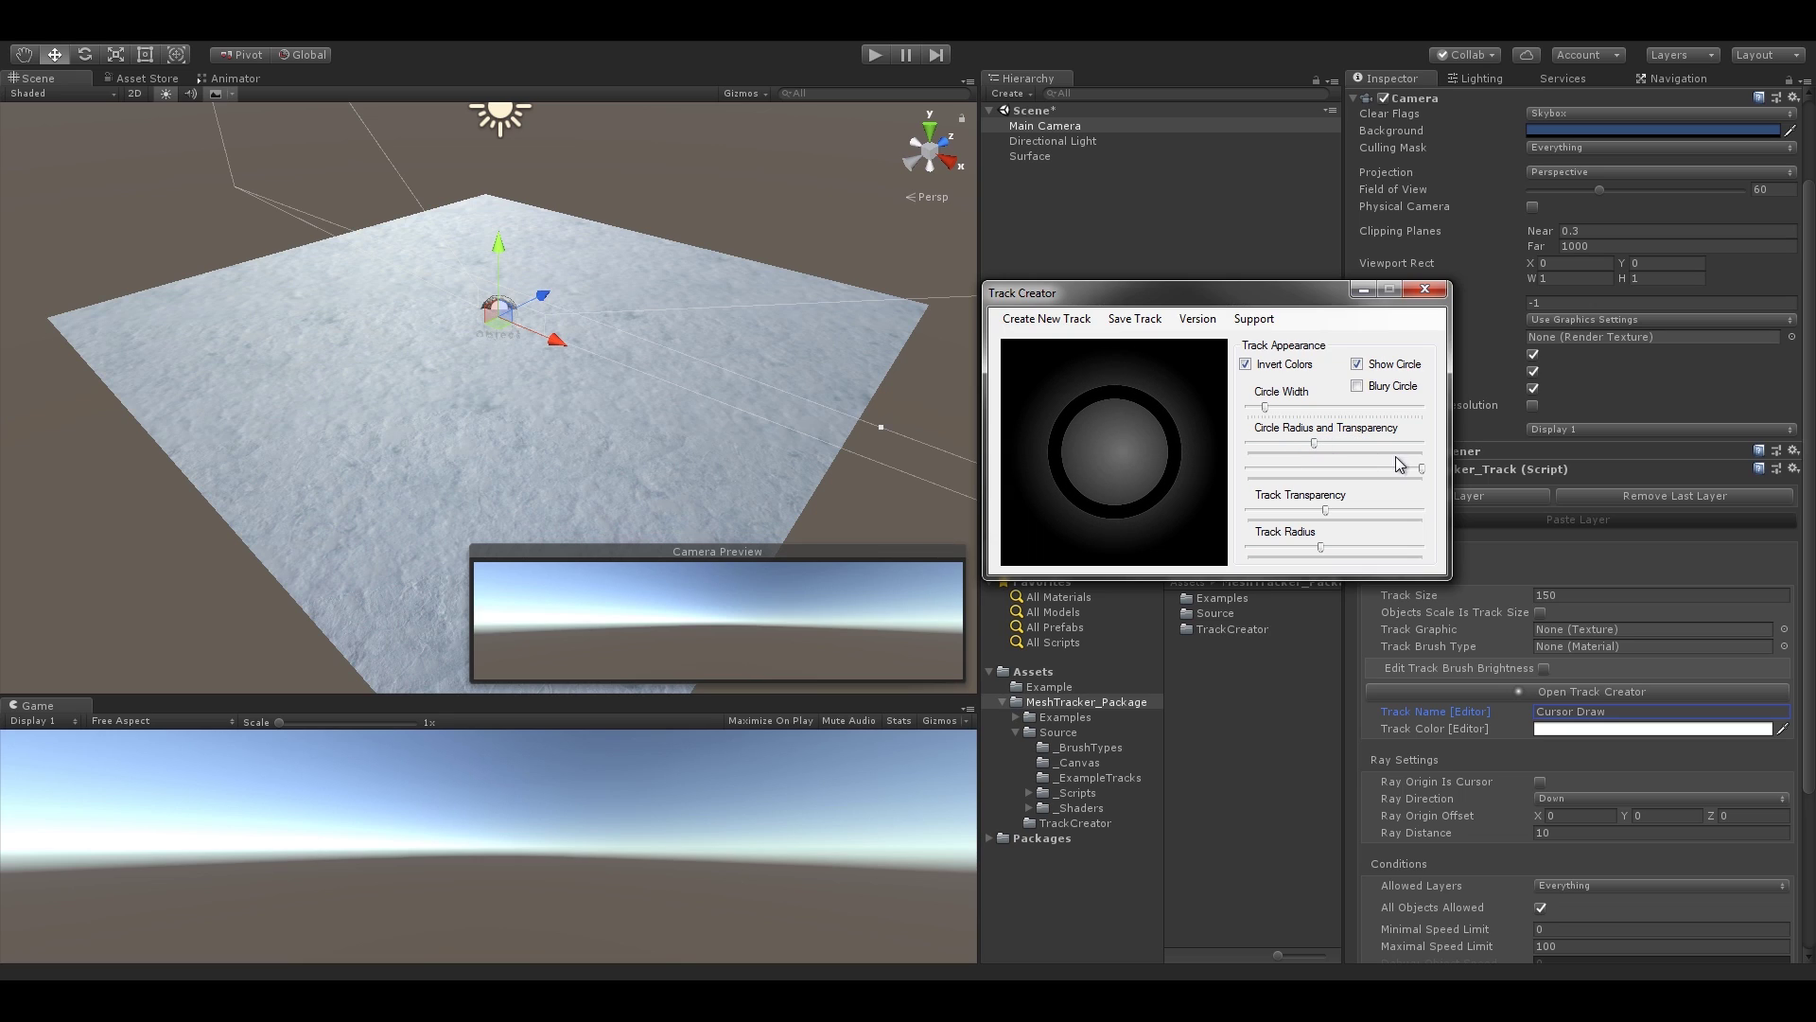
mouse_move(1424, 473)
mouse_down()
mouse_move(1245, 478)
mouse_move(1442, 467)
mouse_up()
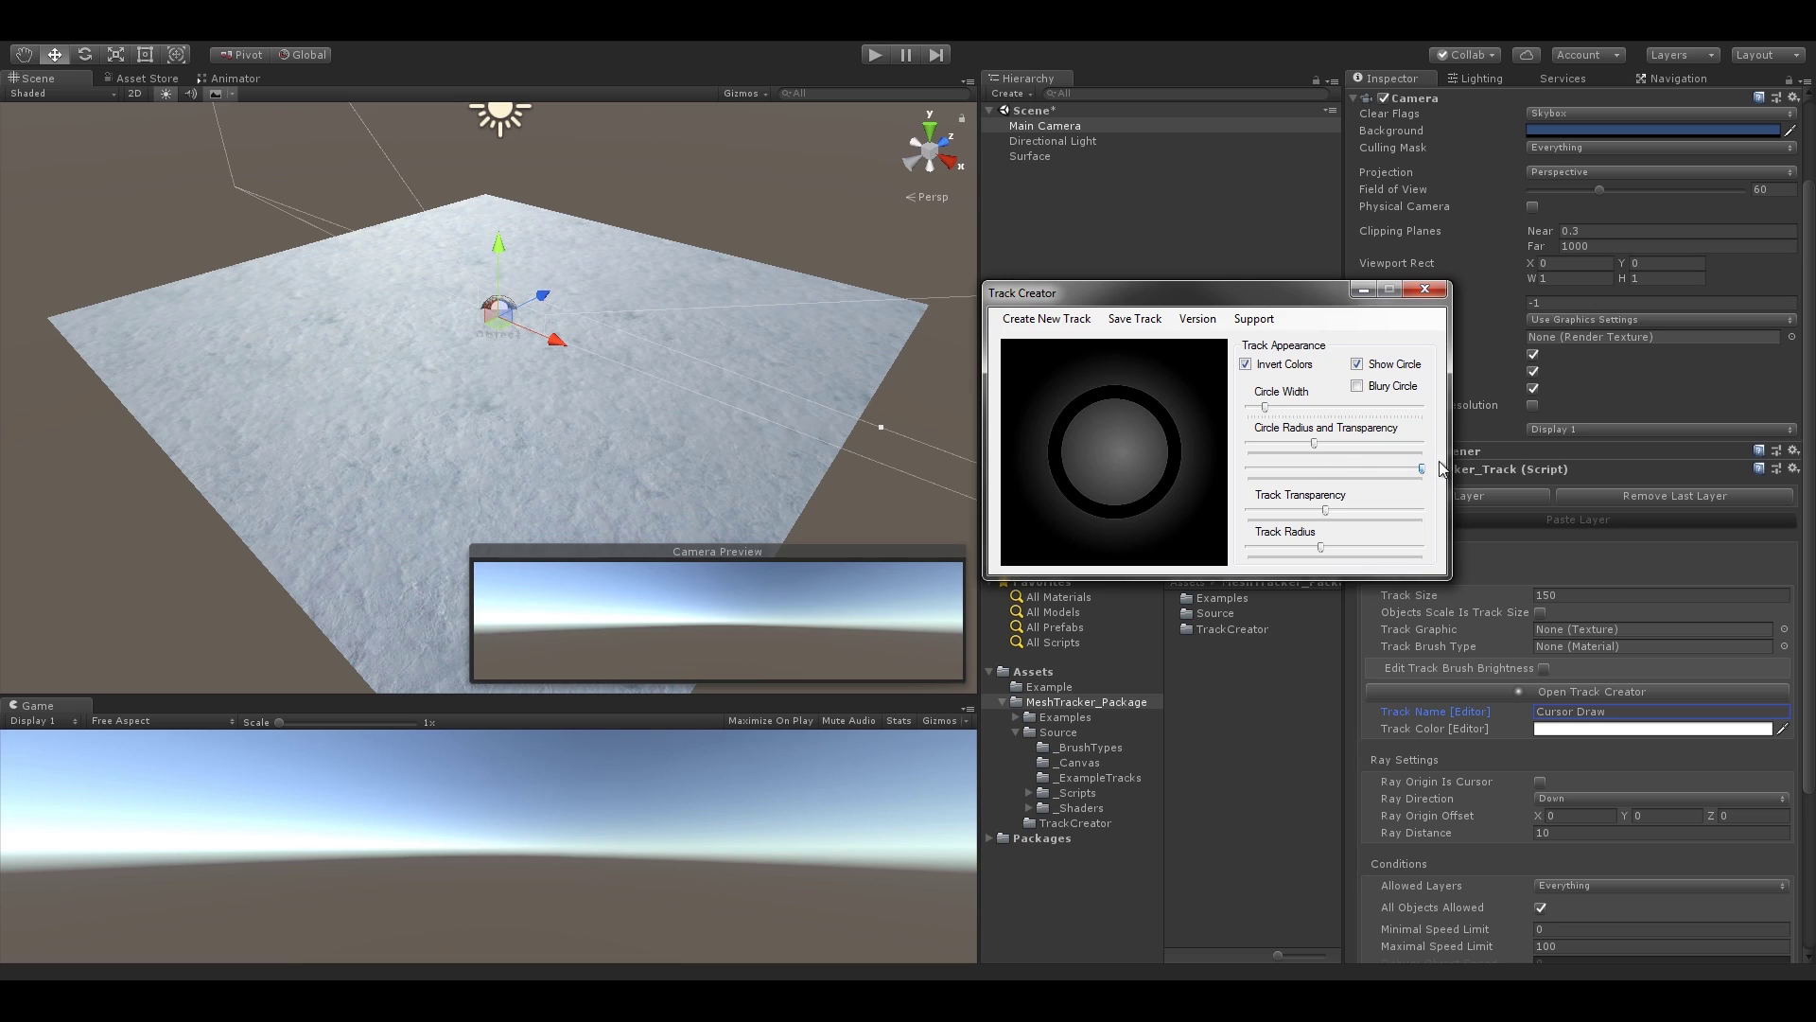
click(1358, 386)
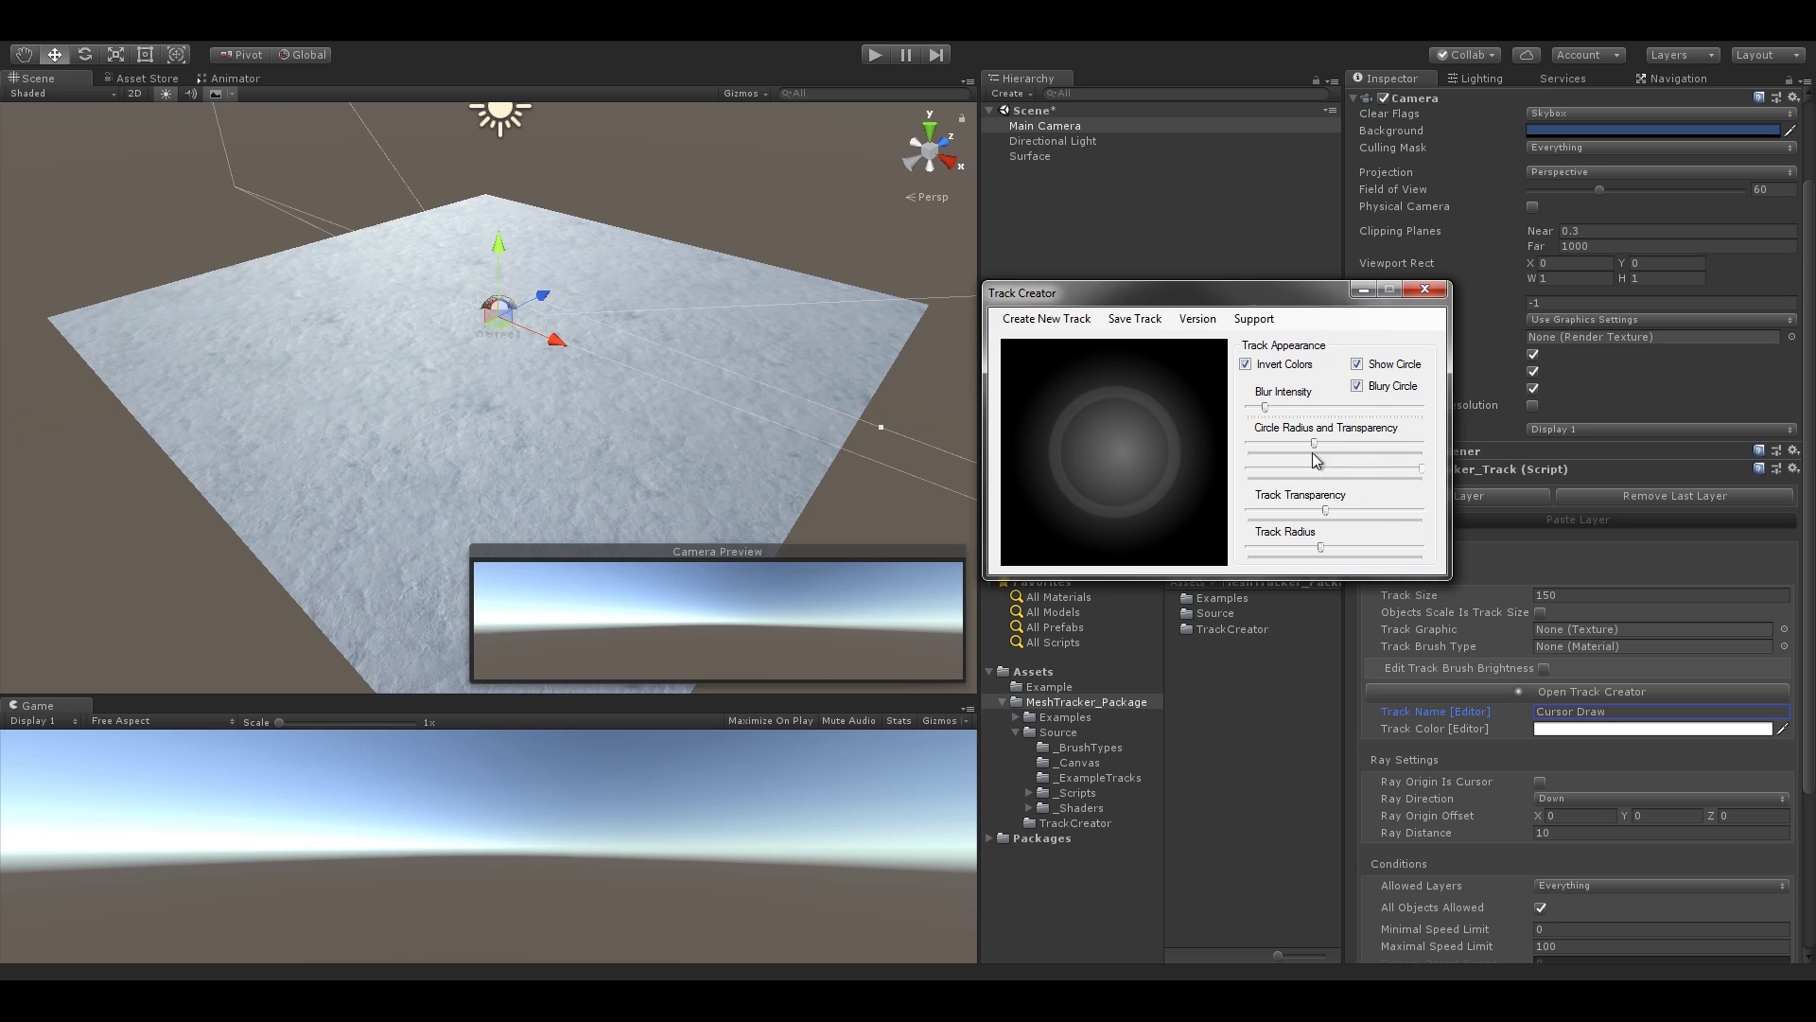
mouse_move(1313, 442)
mouse_down()
mouse_move(1285, 445)
mouse_move(1338, 445)
mouse_move(1291, 409)
mouse_move(1362, 412)
mouse_move(1313, 414)
mouse_up()
click(1357, 386)
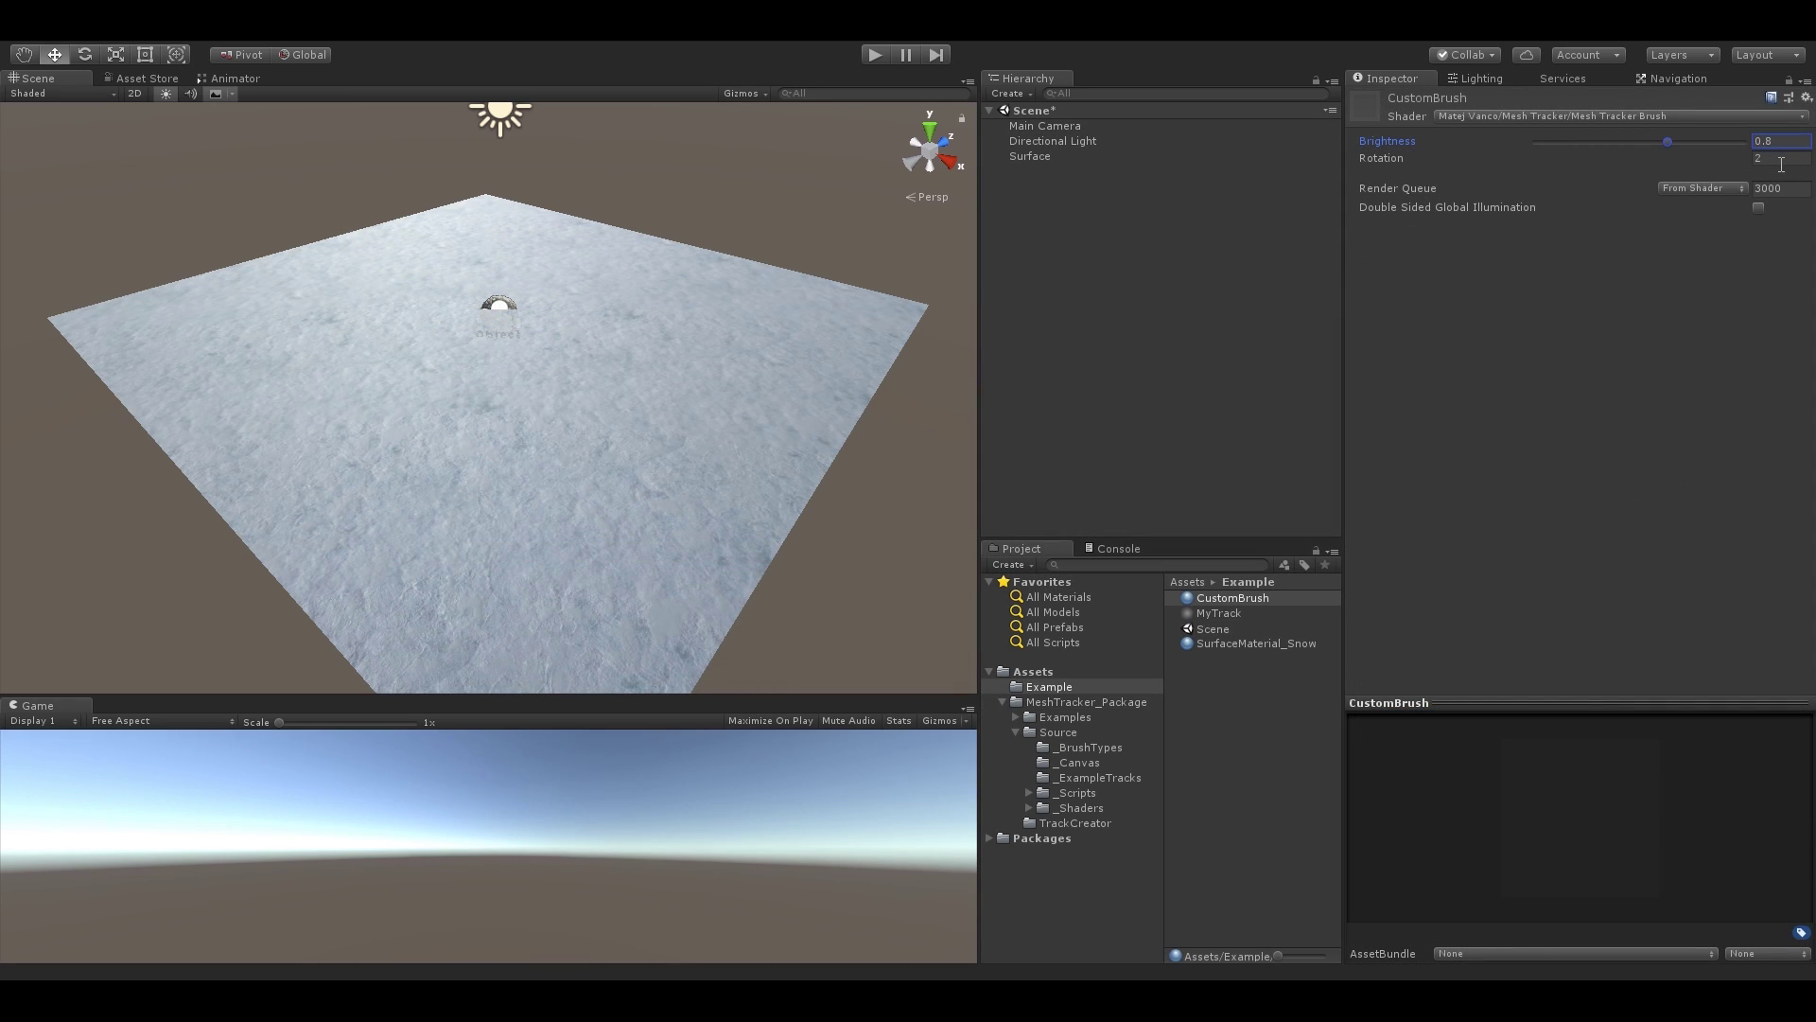
- Set CustomBrush's rotation to 0 and assign it as the Track Brush Type of the Main Camera's Cursor Draw layer
click(1781, 163)
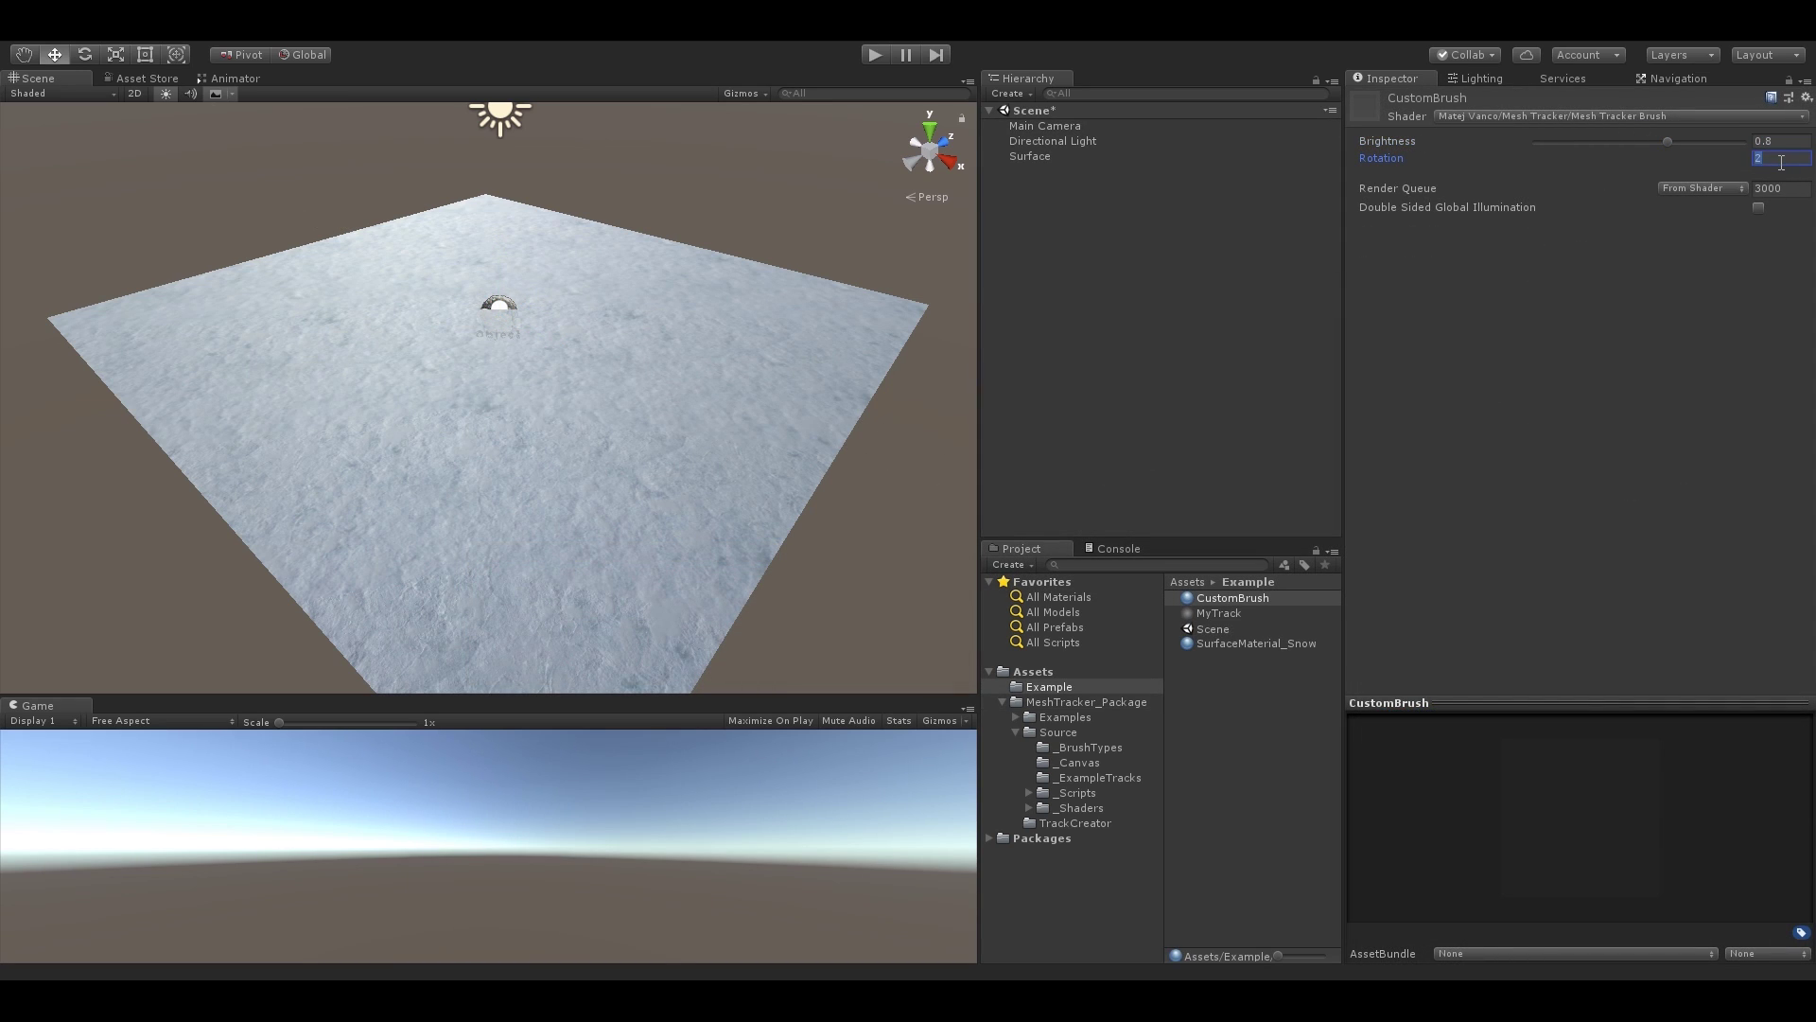
click(1076, 128)
mouse_move(1258, 596)
mouse_down()
mouse_move(1657, 784)
mouse_move(1649, 758)
mouse_up()
scroll(1650, 759, down, 6)
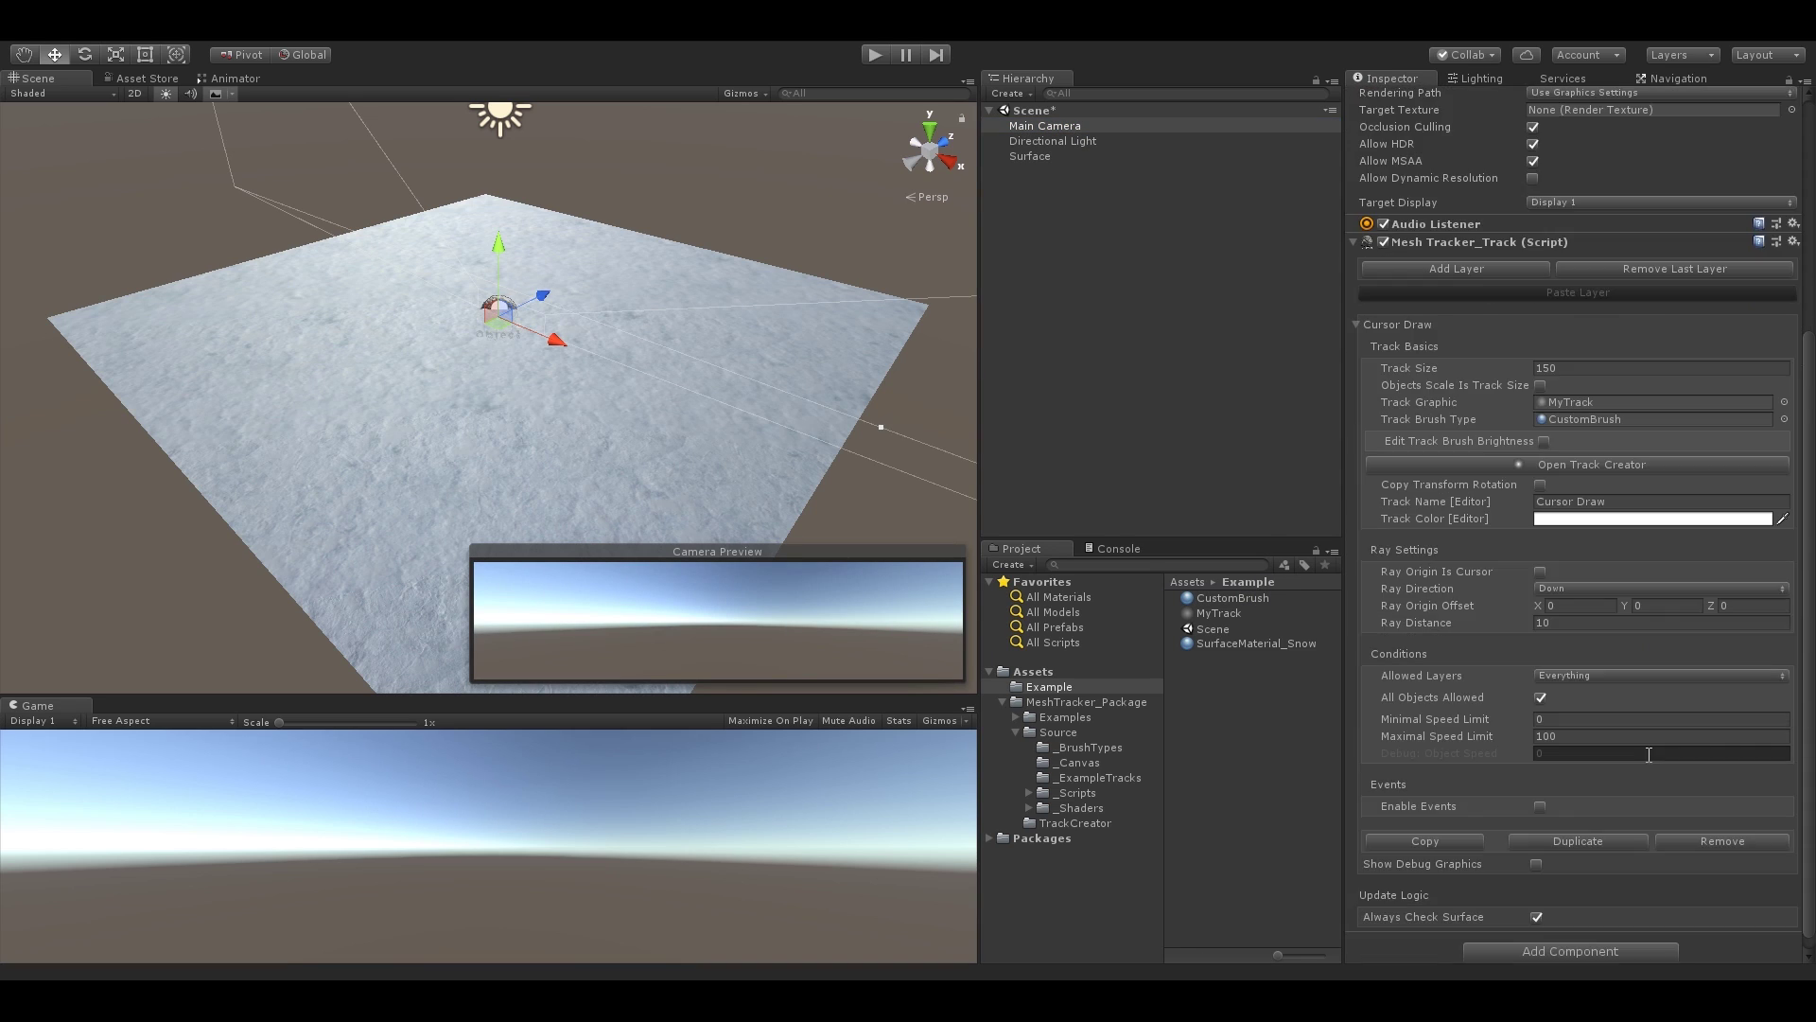
- Make the Cursor Draw layer's ray originate from the cursor and enable input with the Mouse 0 key
click(1589, 625)
click(1542, 572)
click(1541, 648)
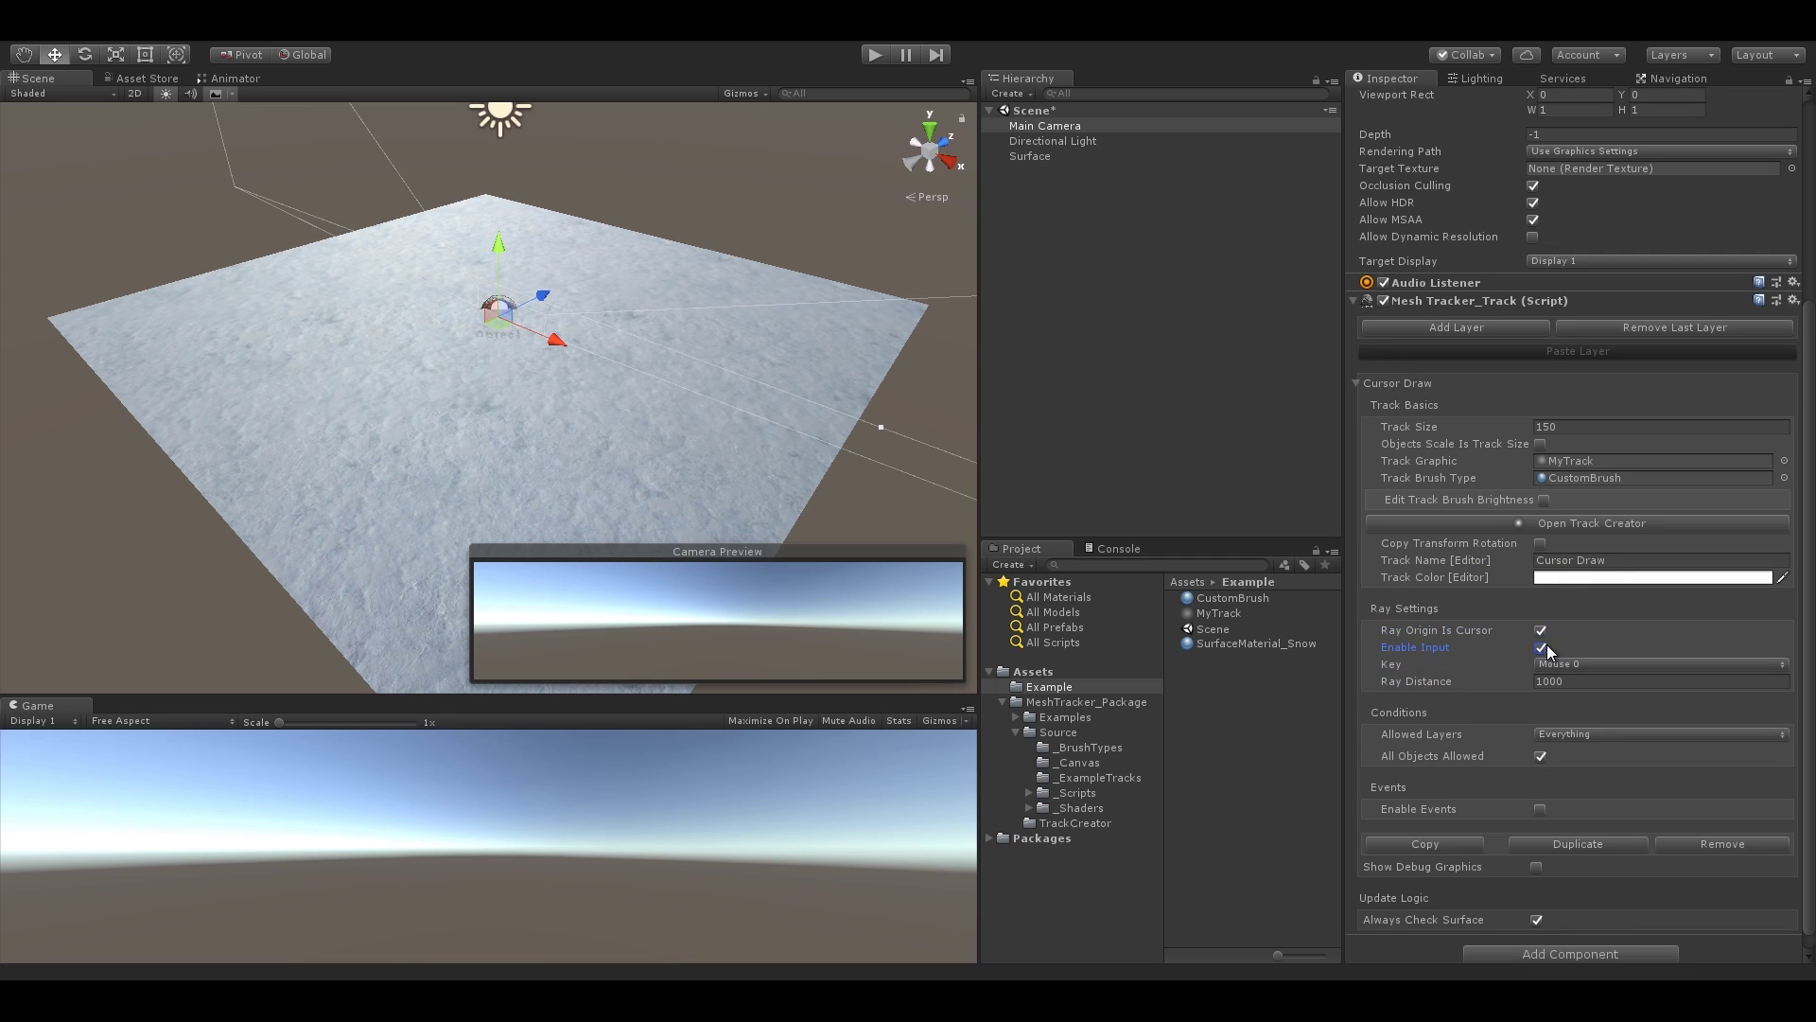
click(1576, 663)
click(754, 352)
scroll(1578, 742, down, 1)
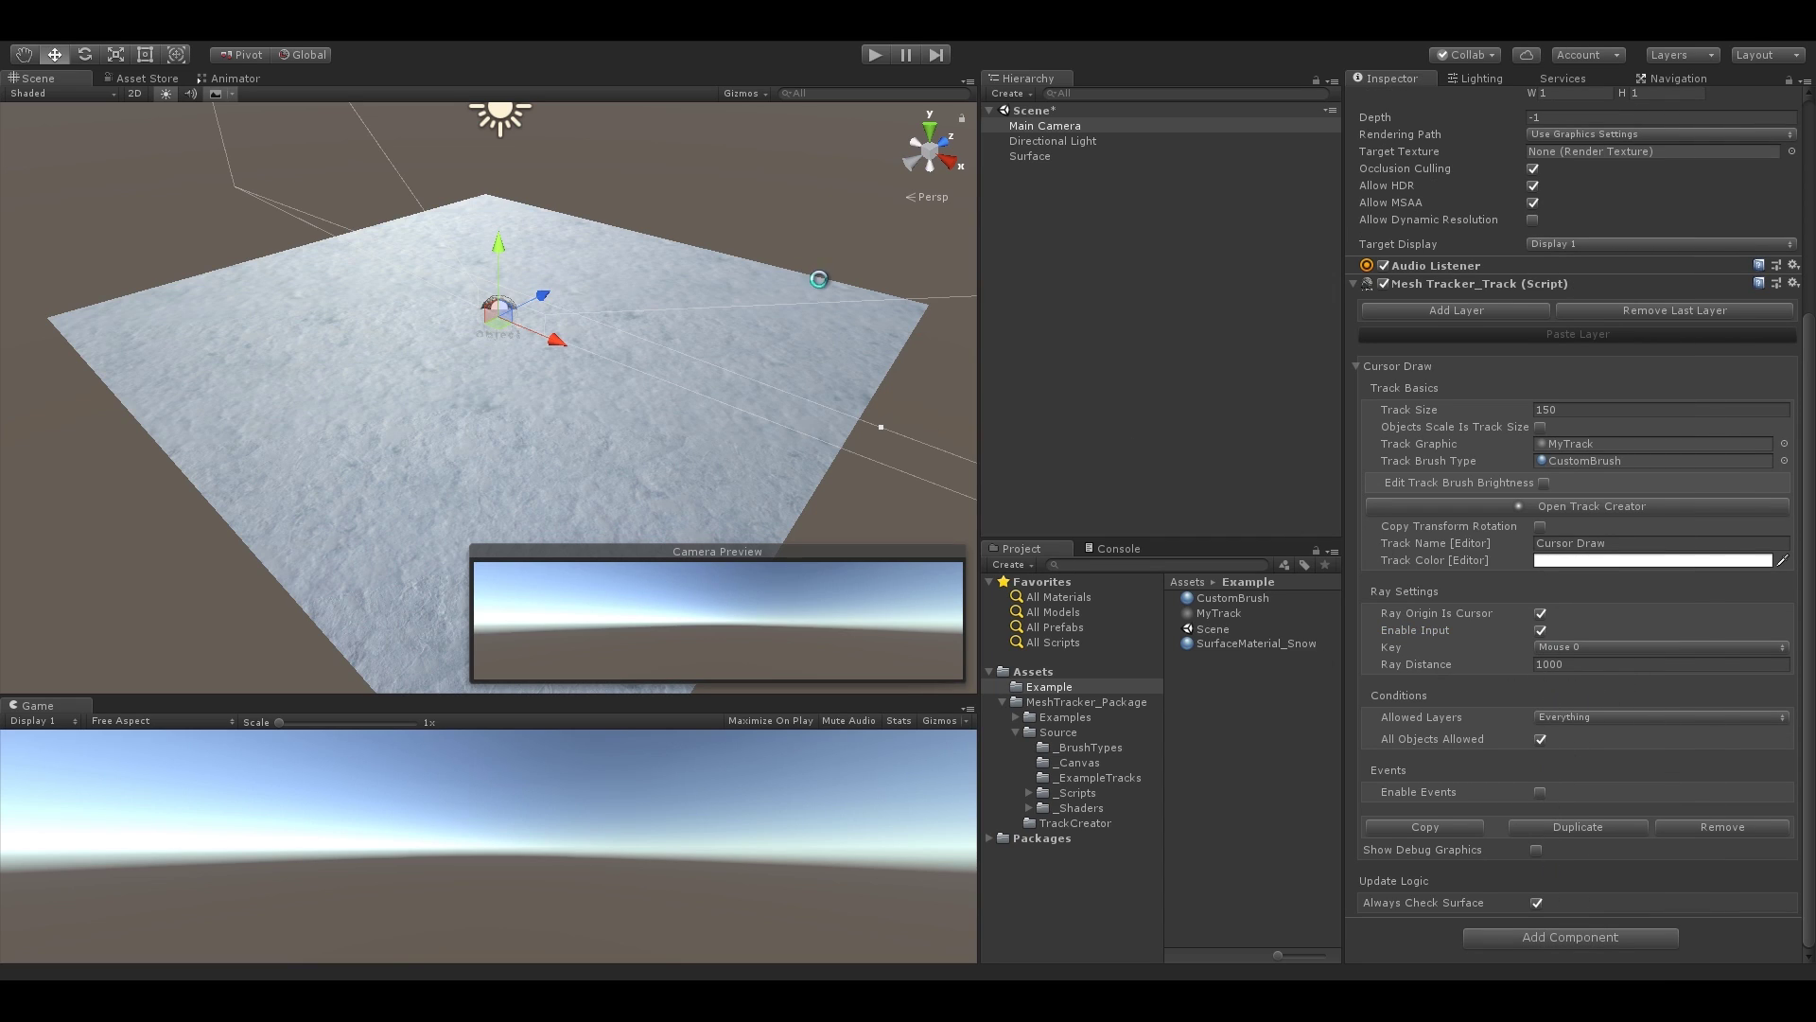
- Enlarge the Game view, then raise the Main Camera, move it back and tilt it down to frame the whole snow surface
alt+drag(819, 280, 740, 276)
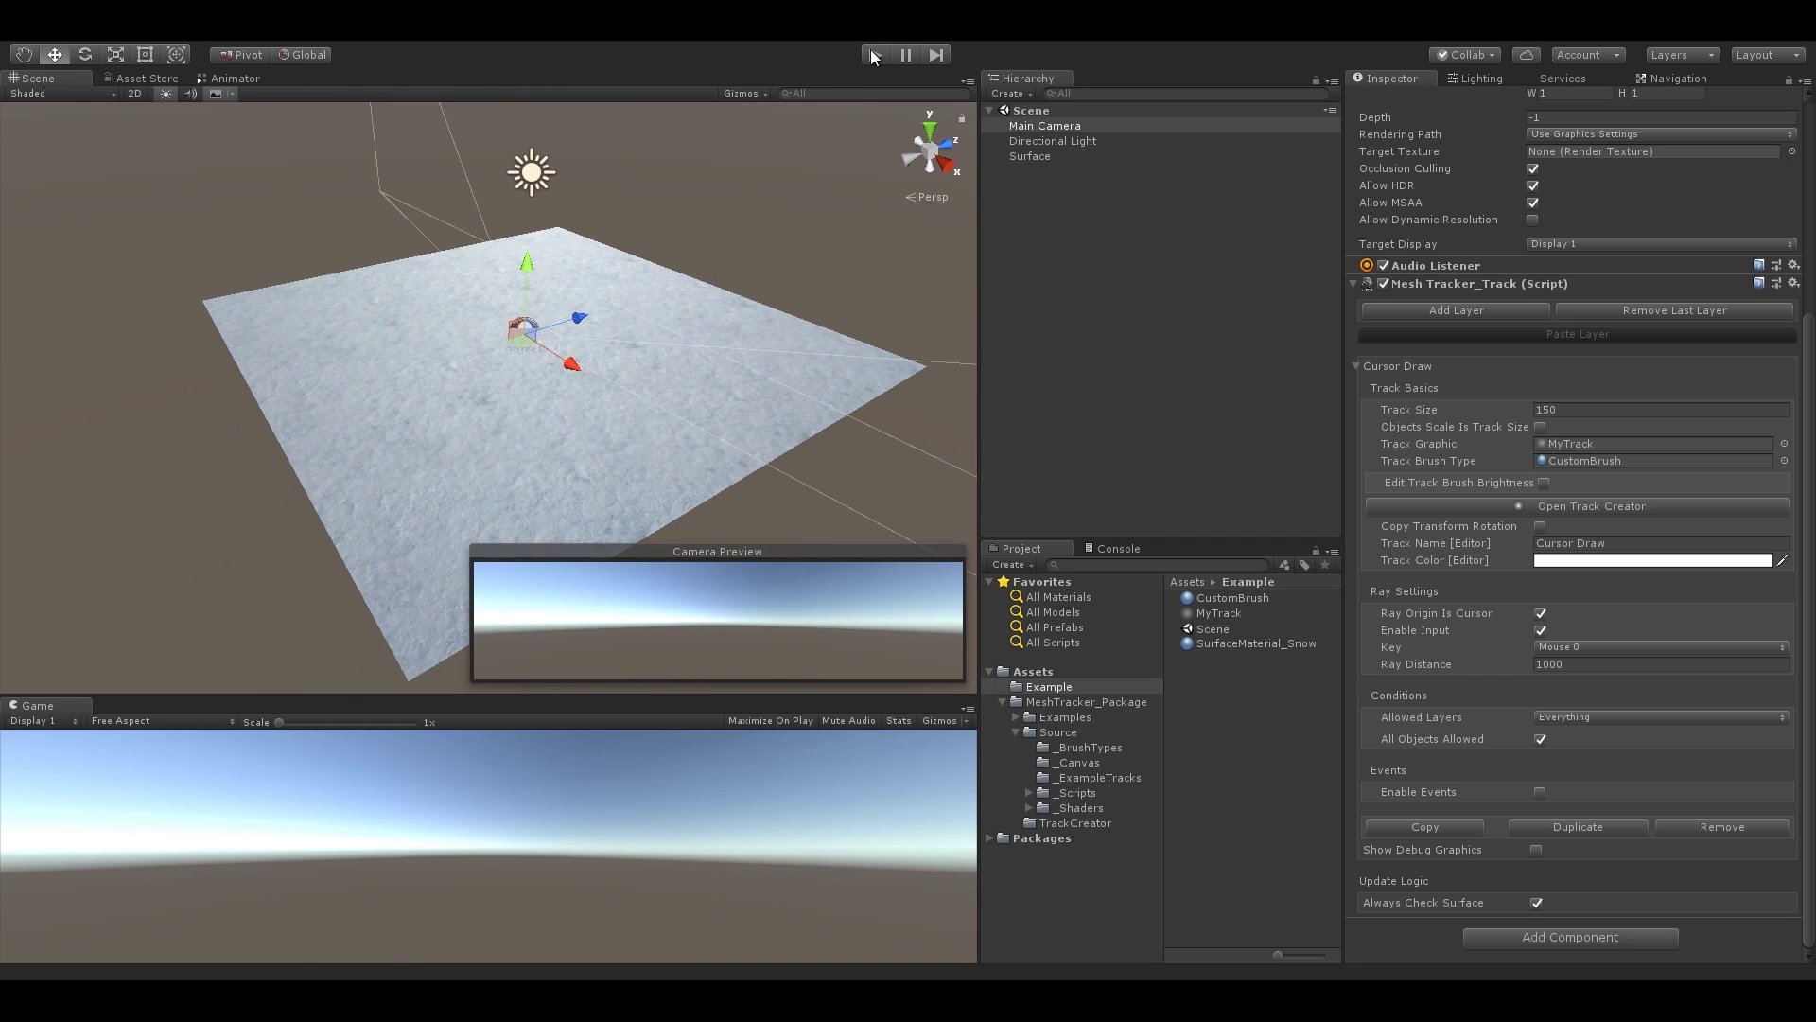
drag(810, 696, 808, 456)
drag(573, 210, 241, 100)
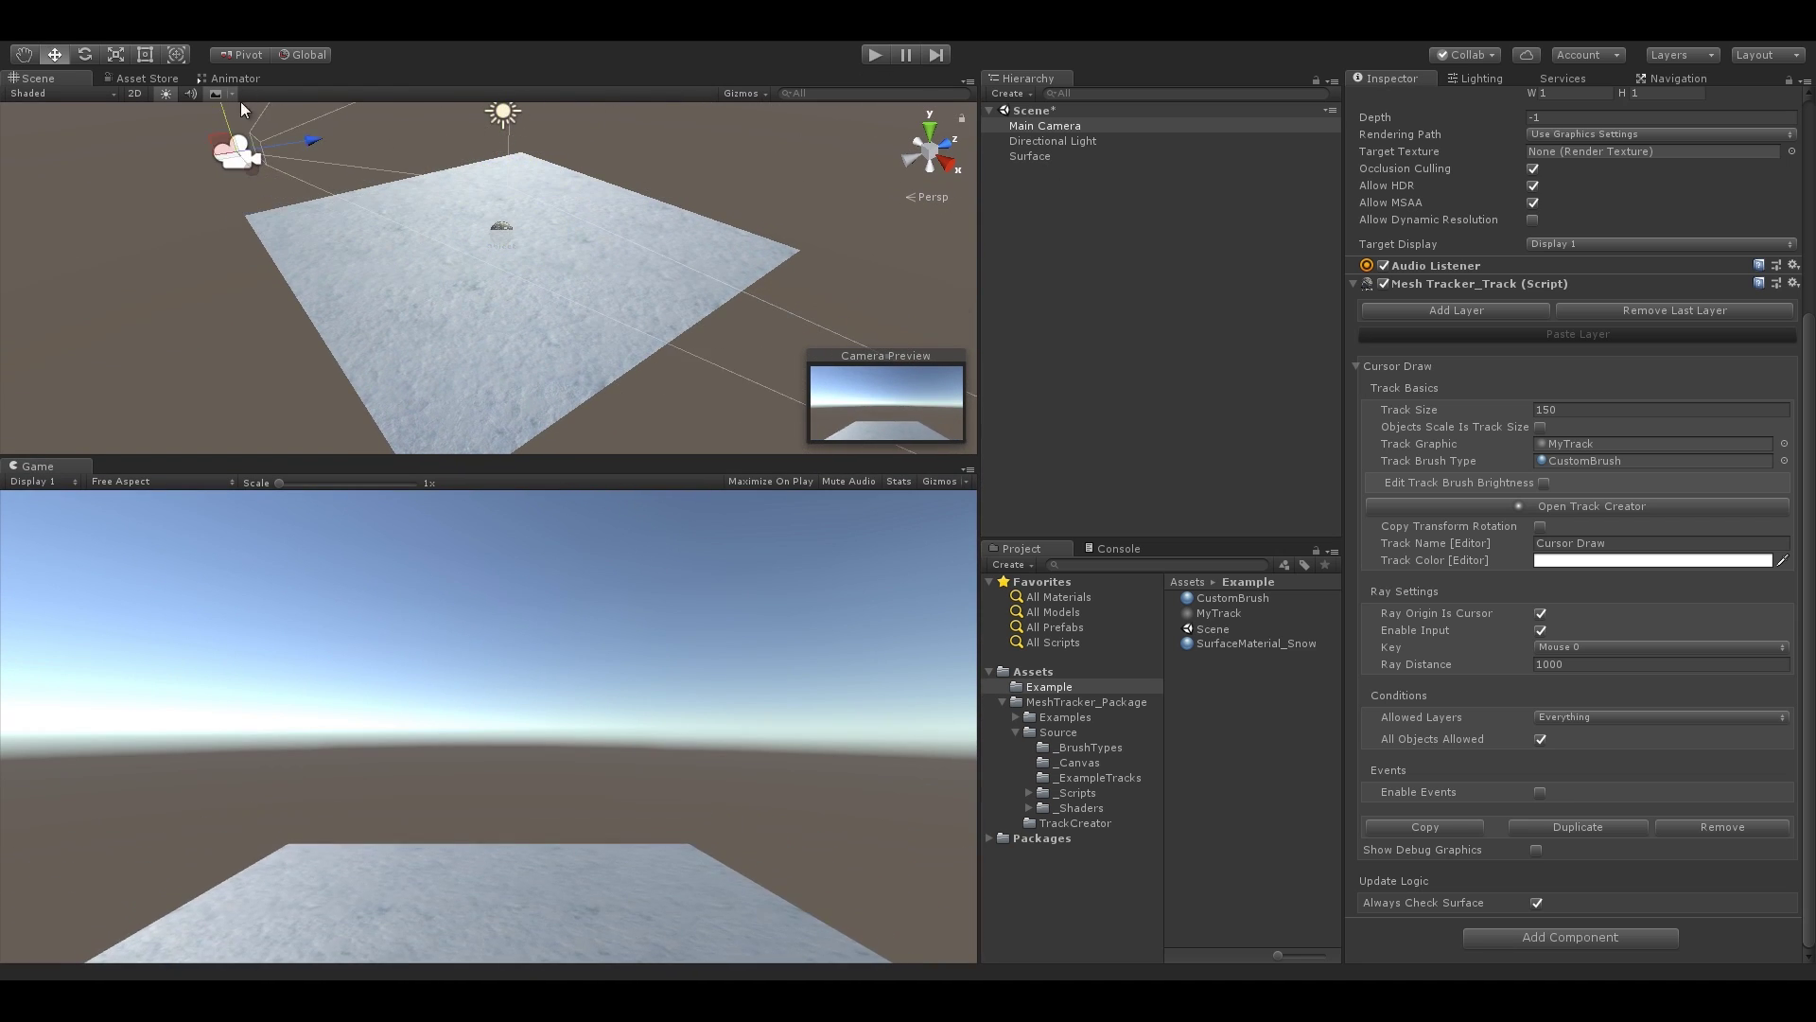
key(e)
drag(212, 168, 256, 76)
key(w)
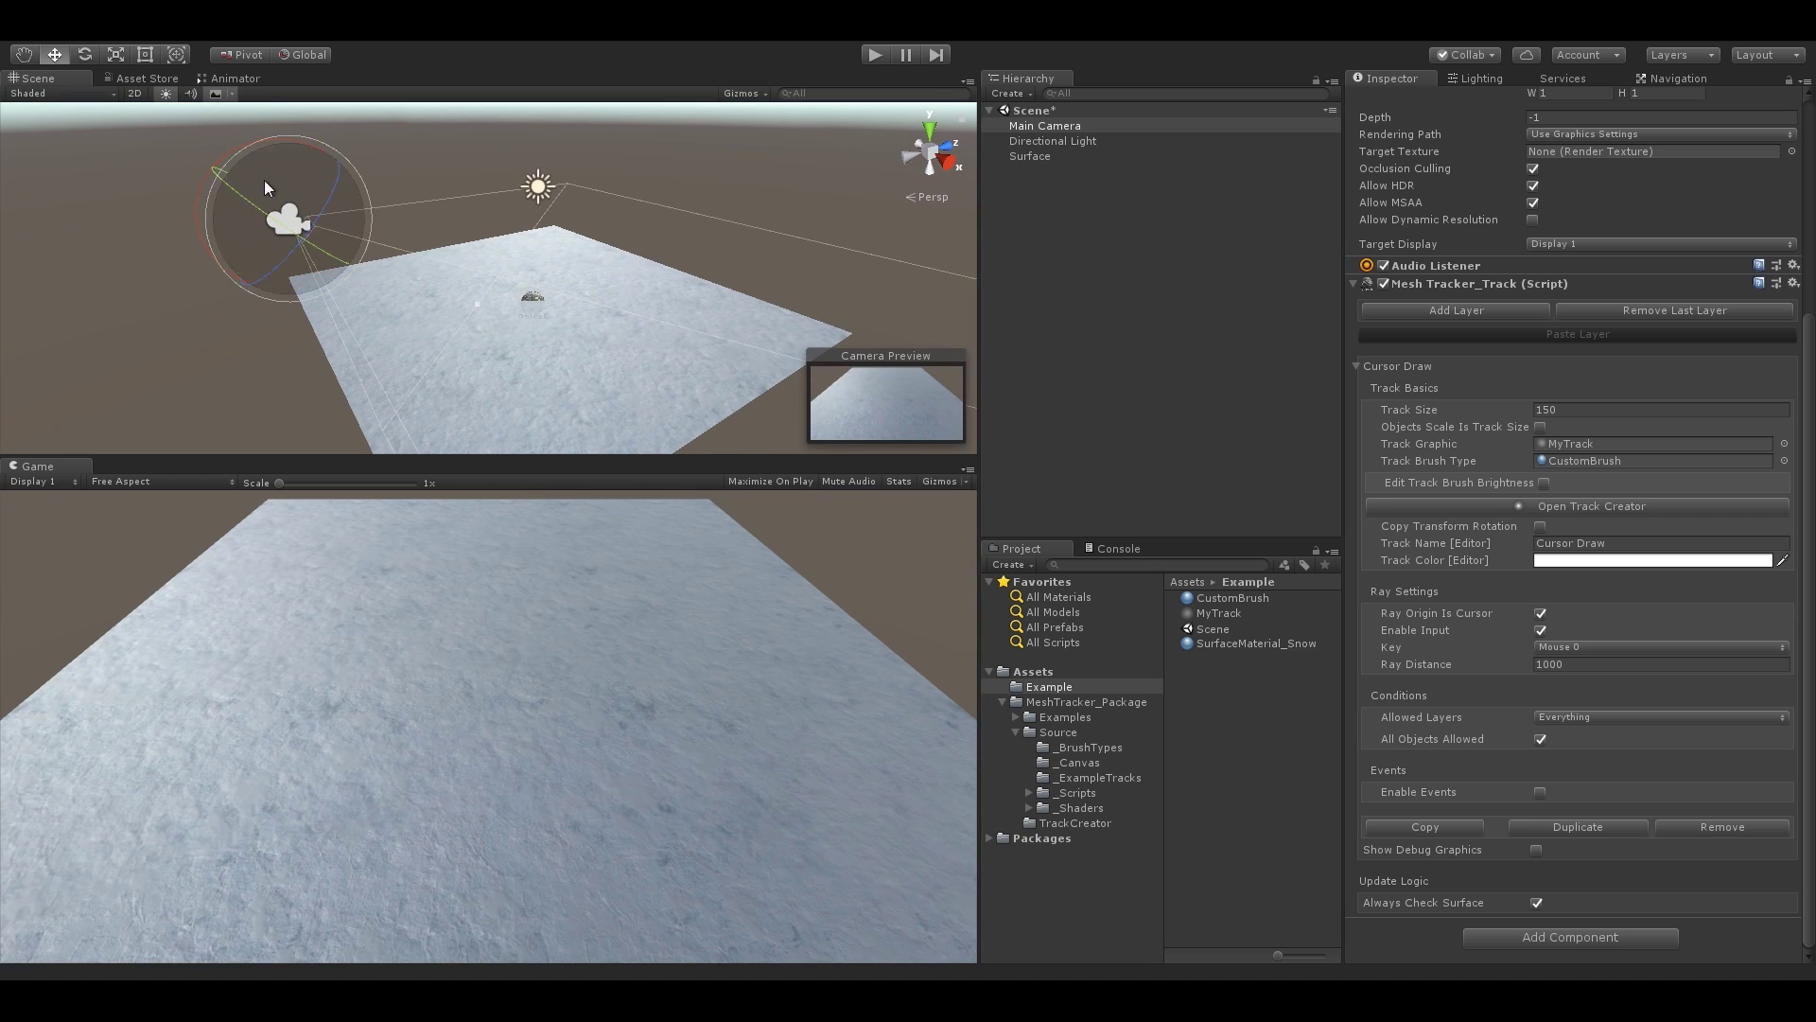
middle_drag(264, 180, 343, 345)
drag(342, 345, 257, 242)
- Run the scene and paint on the surface with the cursor, raising CustomBrush's brightness to 2.88 between strokes
click(876, 55)
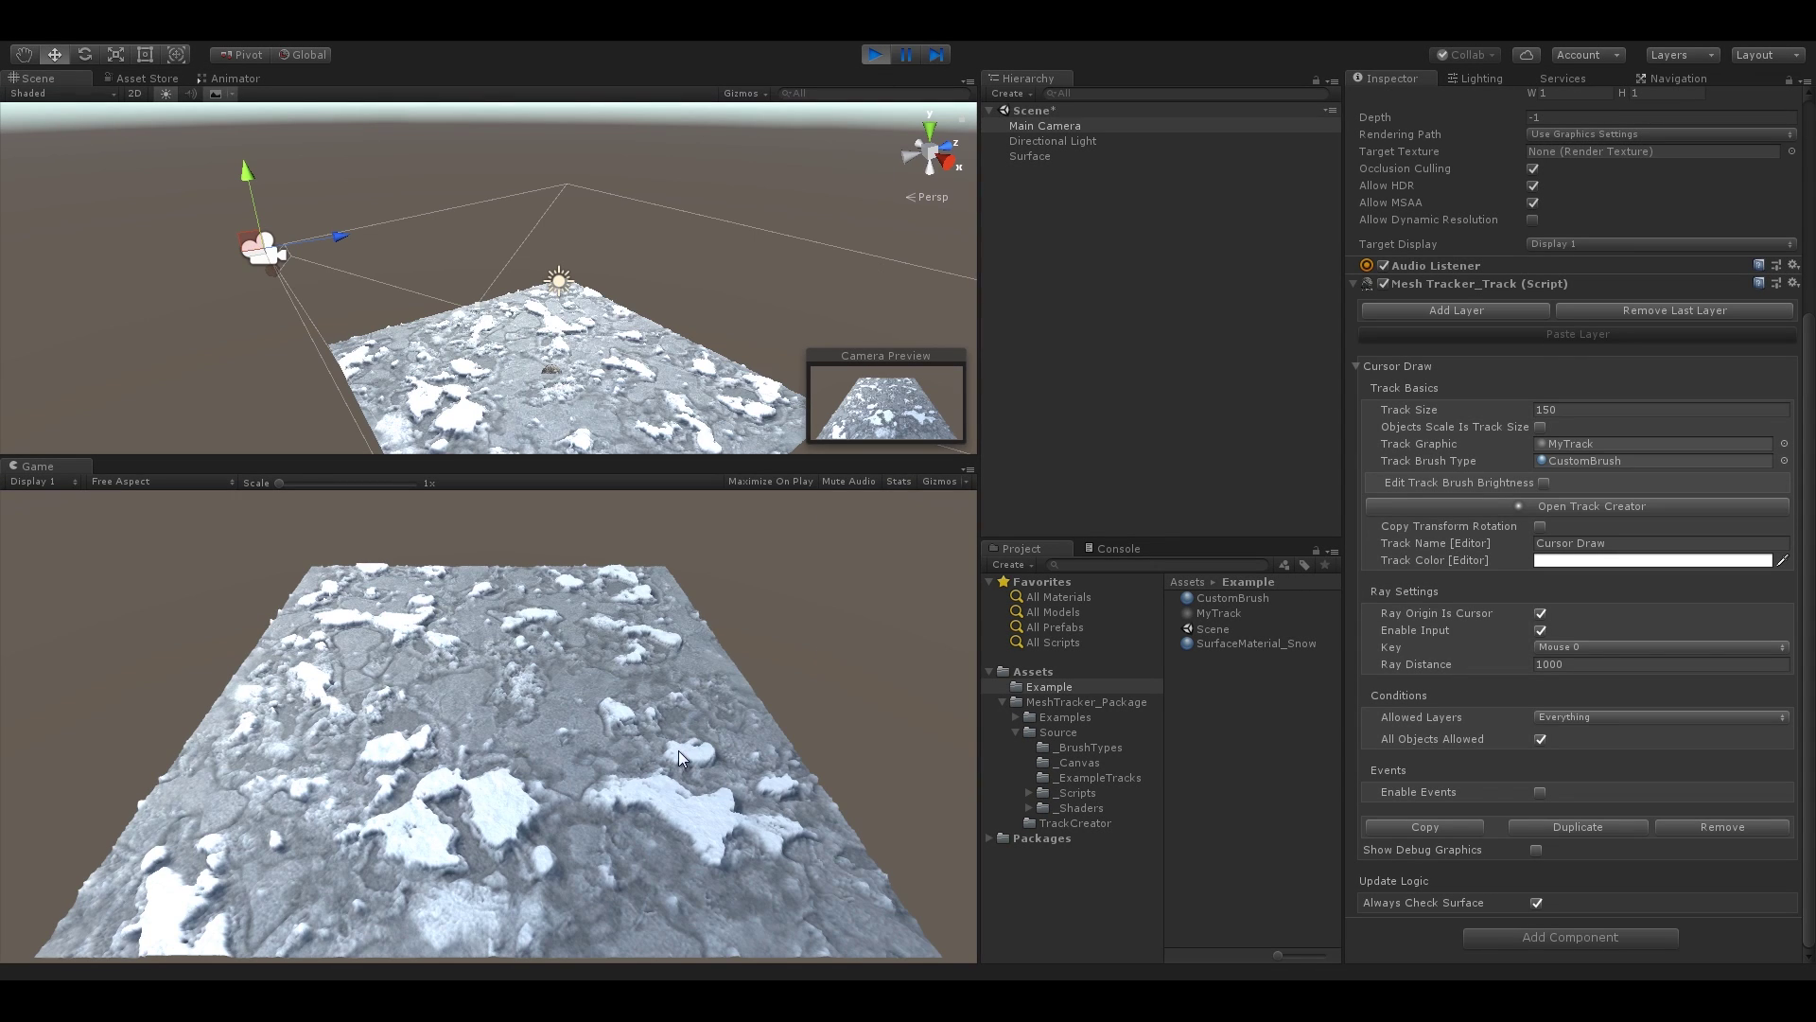
mouse_move(660, 811)
mouse_down()
mouse_move(482, 846)
mouse_move(485, 797)
mouse_move(524, 810)
mouse_move(456, 844)
mouse_move(382, 848)
mouse_up()
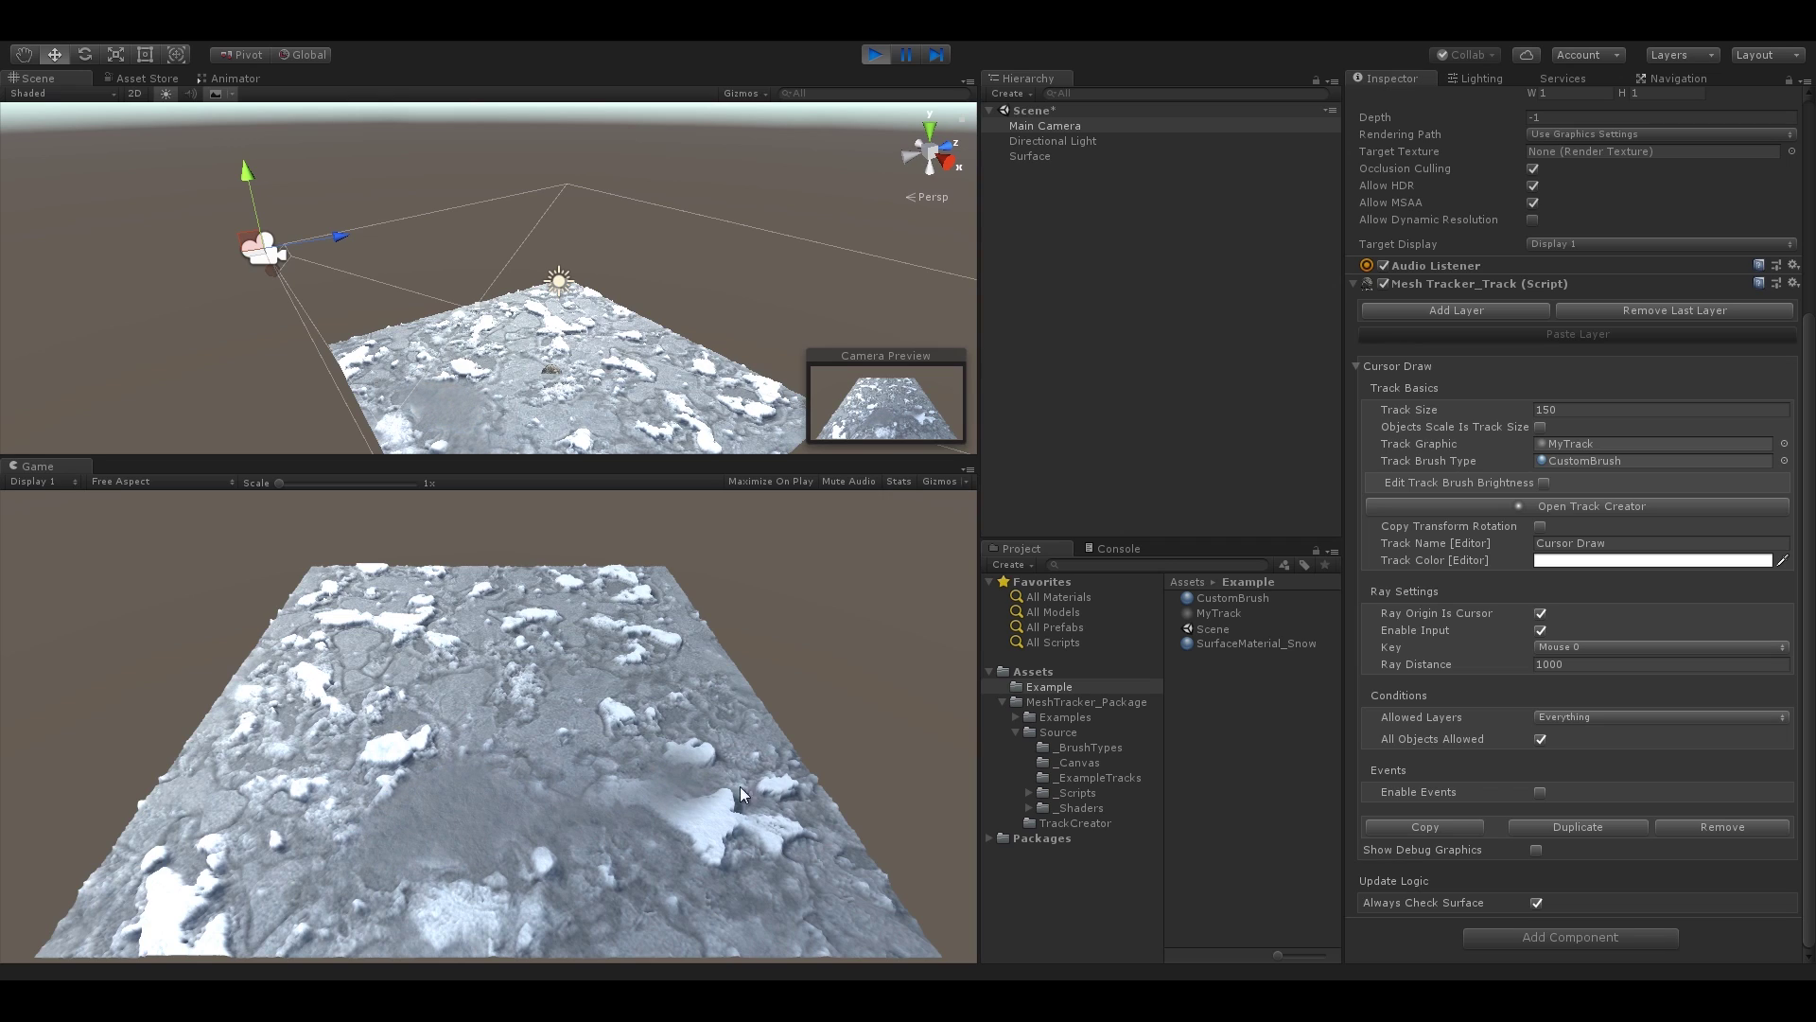
click(1217, 597)
drag(1667, 144, 1703, 143)
mouse_move(604, 722)
mouse_down()
mouse_move(622, 770)
mouse_move(560, 880)
mouse_move(525, 832)
mouse_move(559, 810)
mouse_move(536, 803)
mouse_move(396, 835)
mouse_move(543, 746)
mouse_move(391, 782)
mouse_move(536, 707)
mouse_move(685, 785)
mouse_move(553, 916)
mouse_move(367, 838)
mouse_move(927, 646)
mouse_up()
drag(1692, 159, 1743, 151)
mouse_move(619, 679)
mouse_down()
mouse_move(747, 788)
mouse_move(763, 912)
mouse_move(701, 797)
mouse_move(830, 684)
mouse_up()
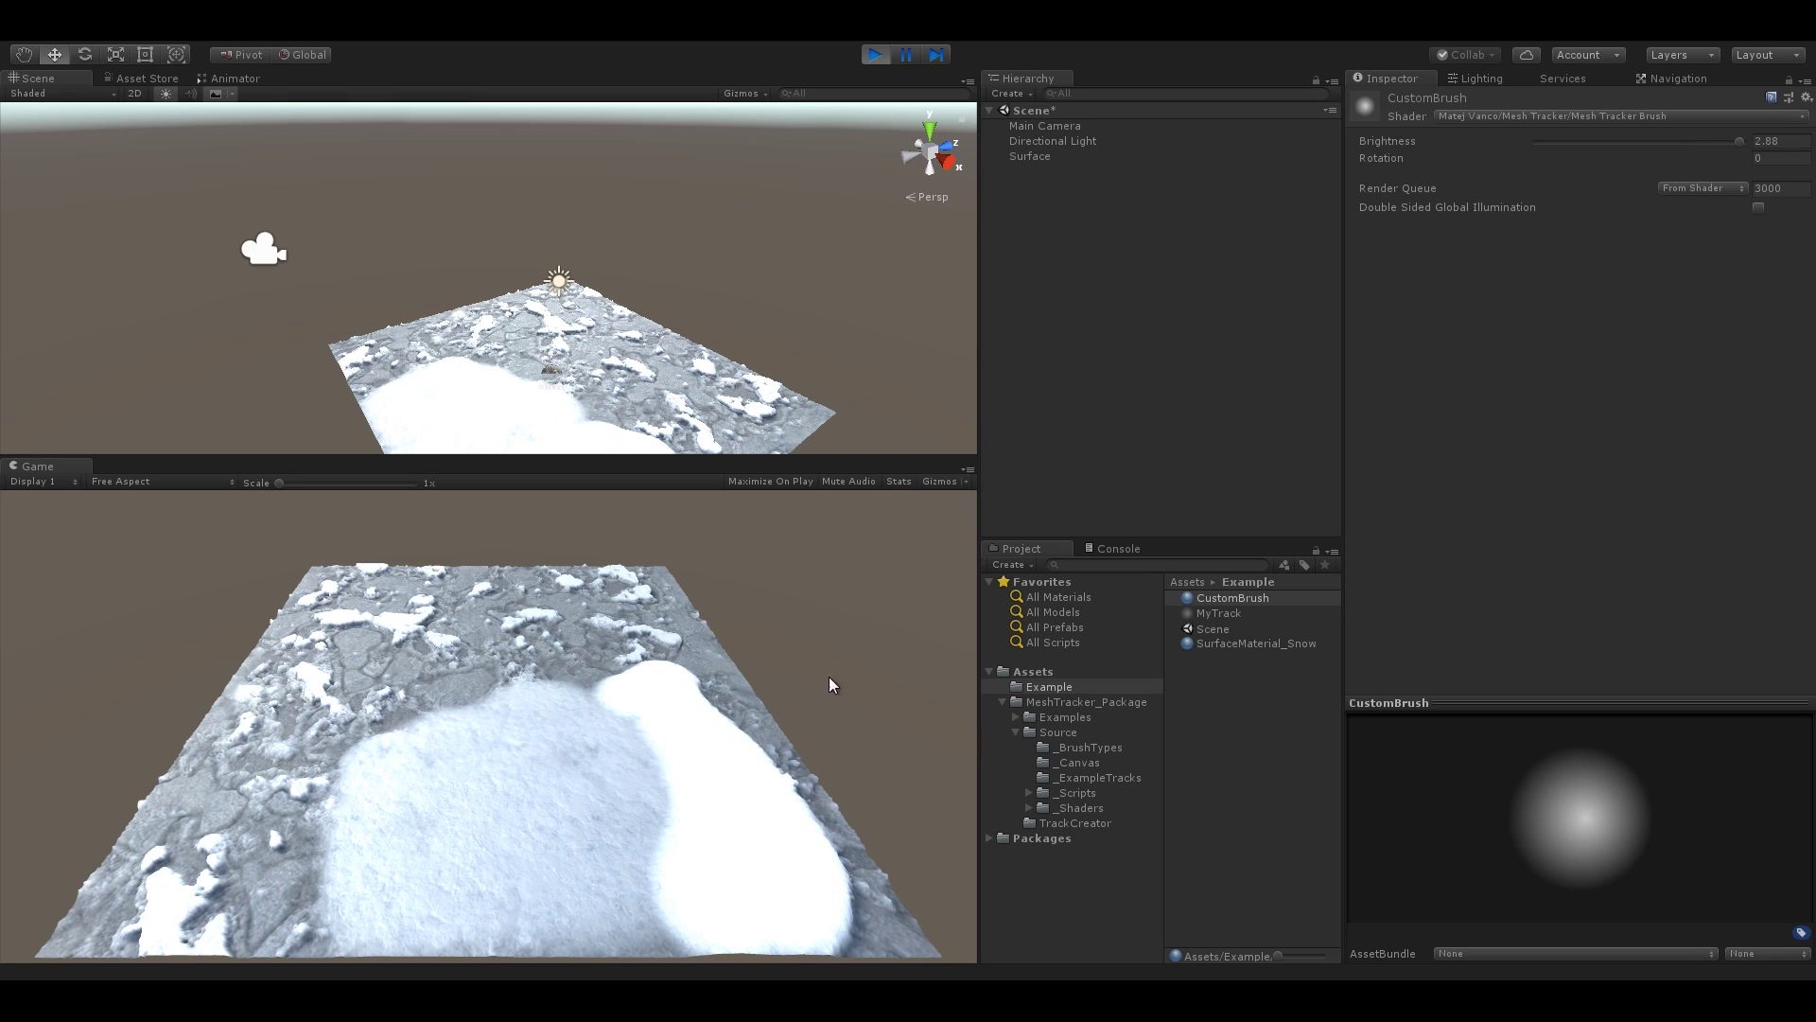
- Lower the Surface material's Upper Color Multiplier to 0.454 and darken its Upper Color to grey A4A4A4
click(646, 357)
scroll(1518, 501, down, 4)
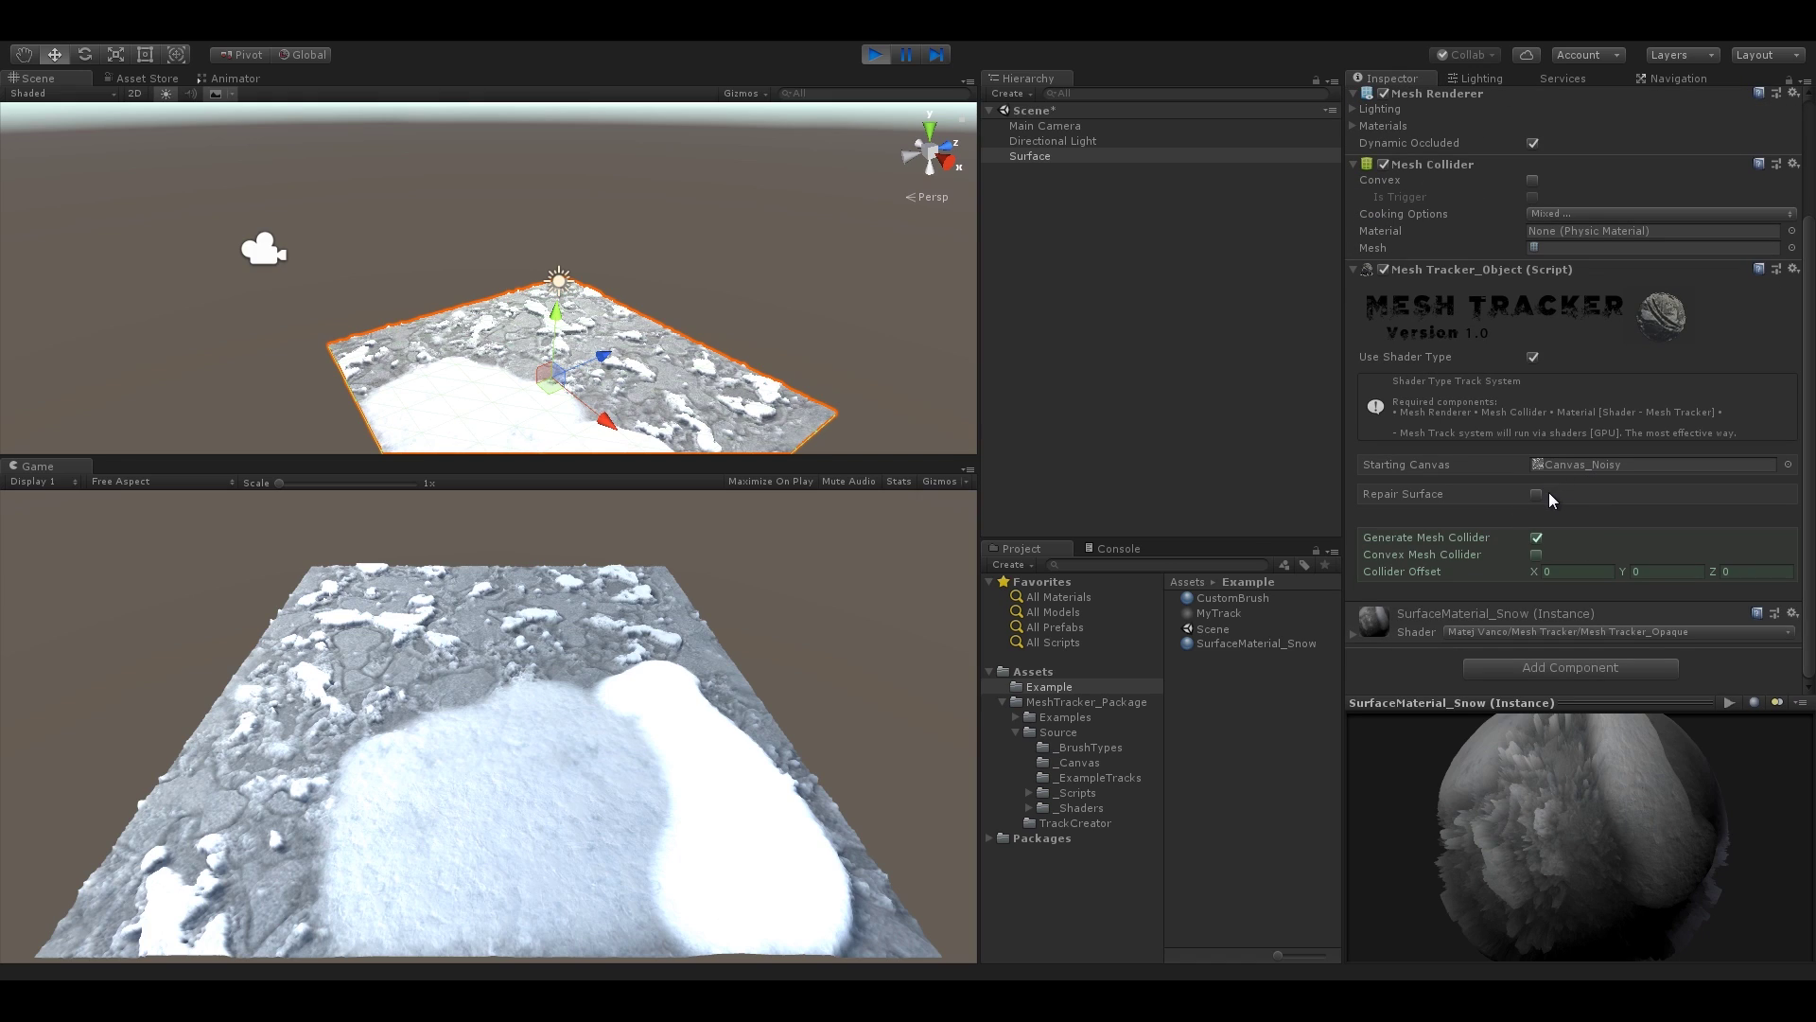
click(1418, 613)
scroll(1561, 473, down, 5)
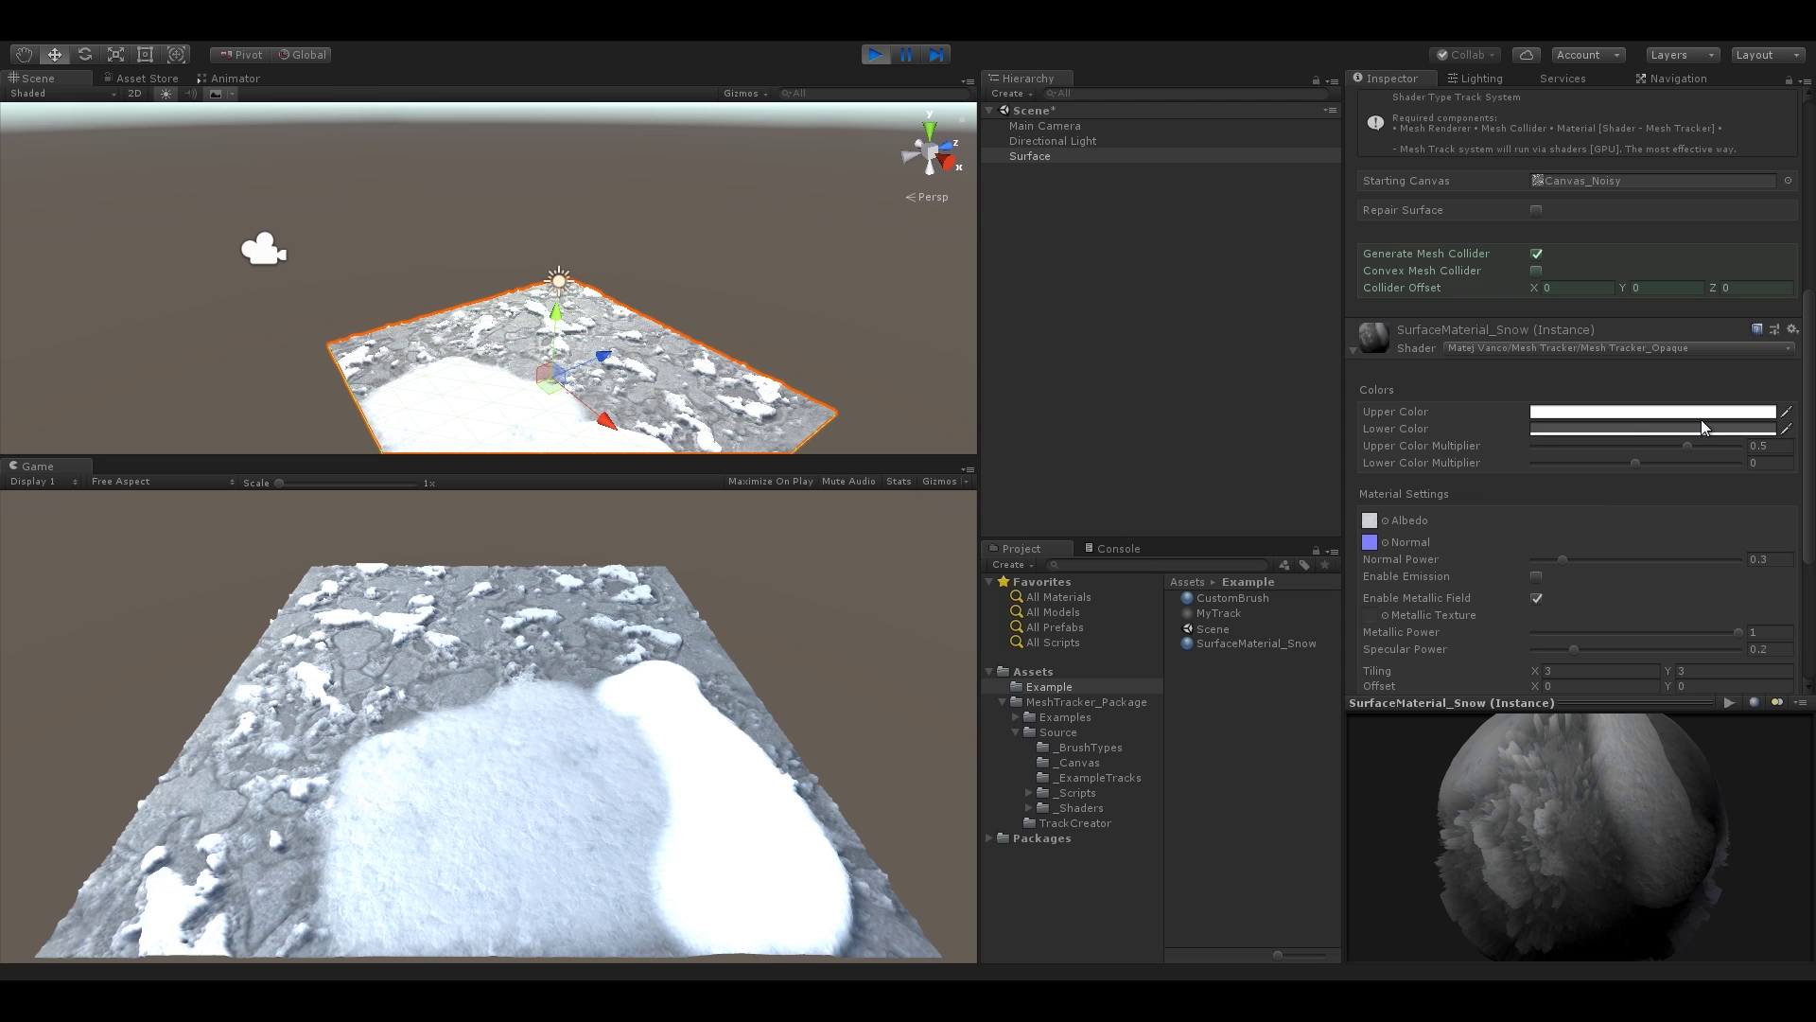
mouse_move(1687, 445)
mouse_down()
mouse_move(1637, 447)
mouse_move(1682, 446)
mouse_up()
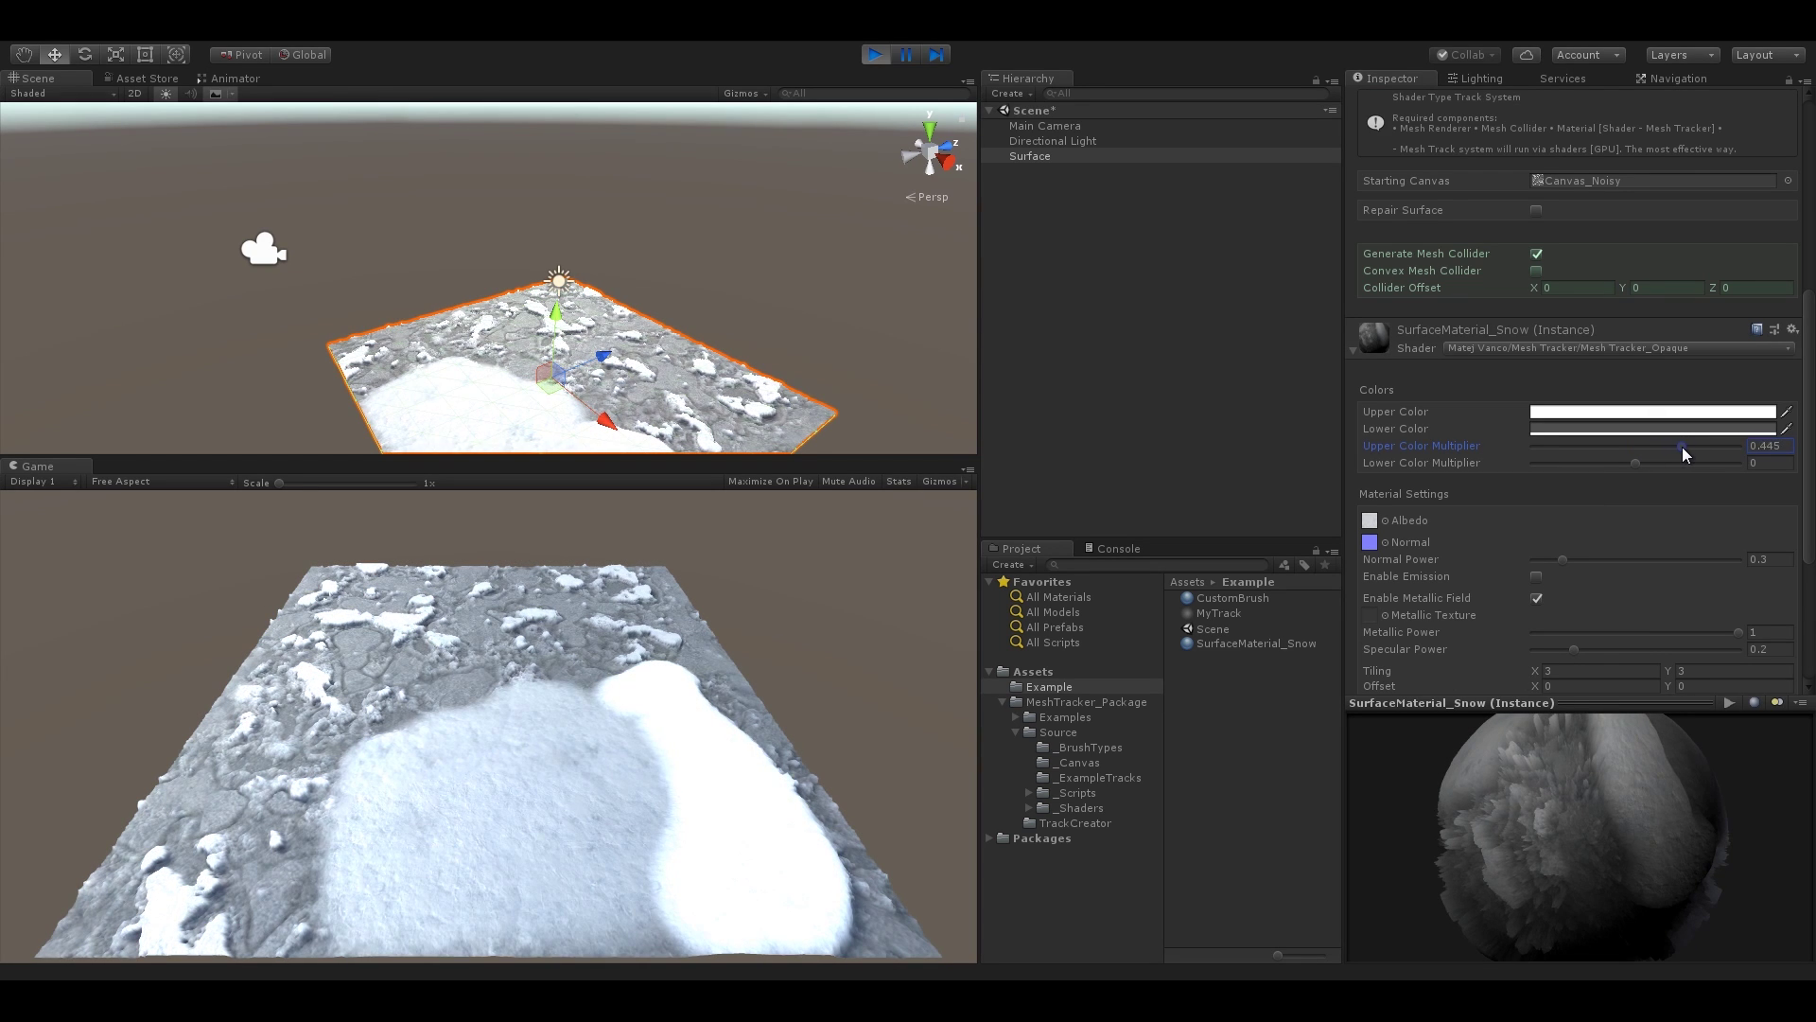
click(1646, 412)
mouse_move(1589, 339)
mouse_down()
mouse_move(1502, 308)
mouse_move(1489, 332)
mouse_up()
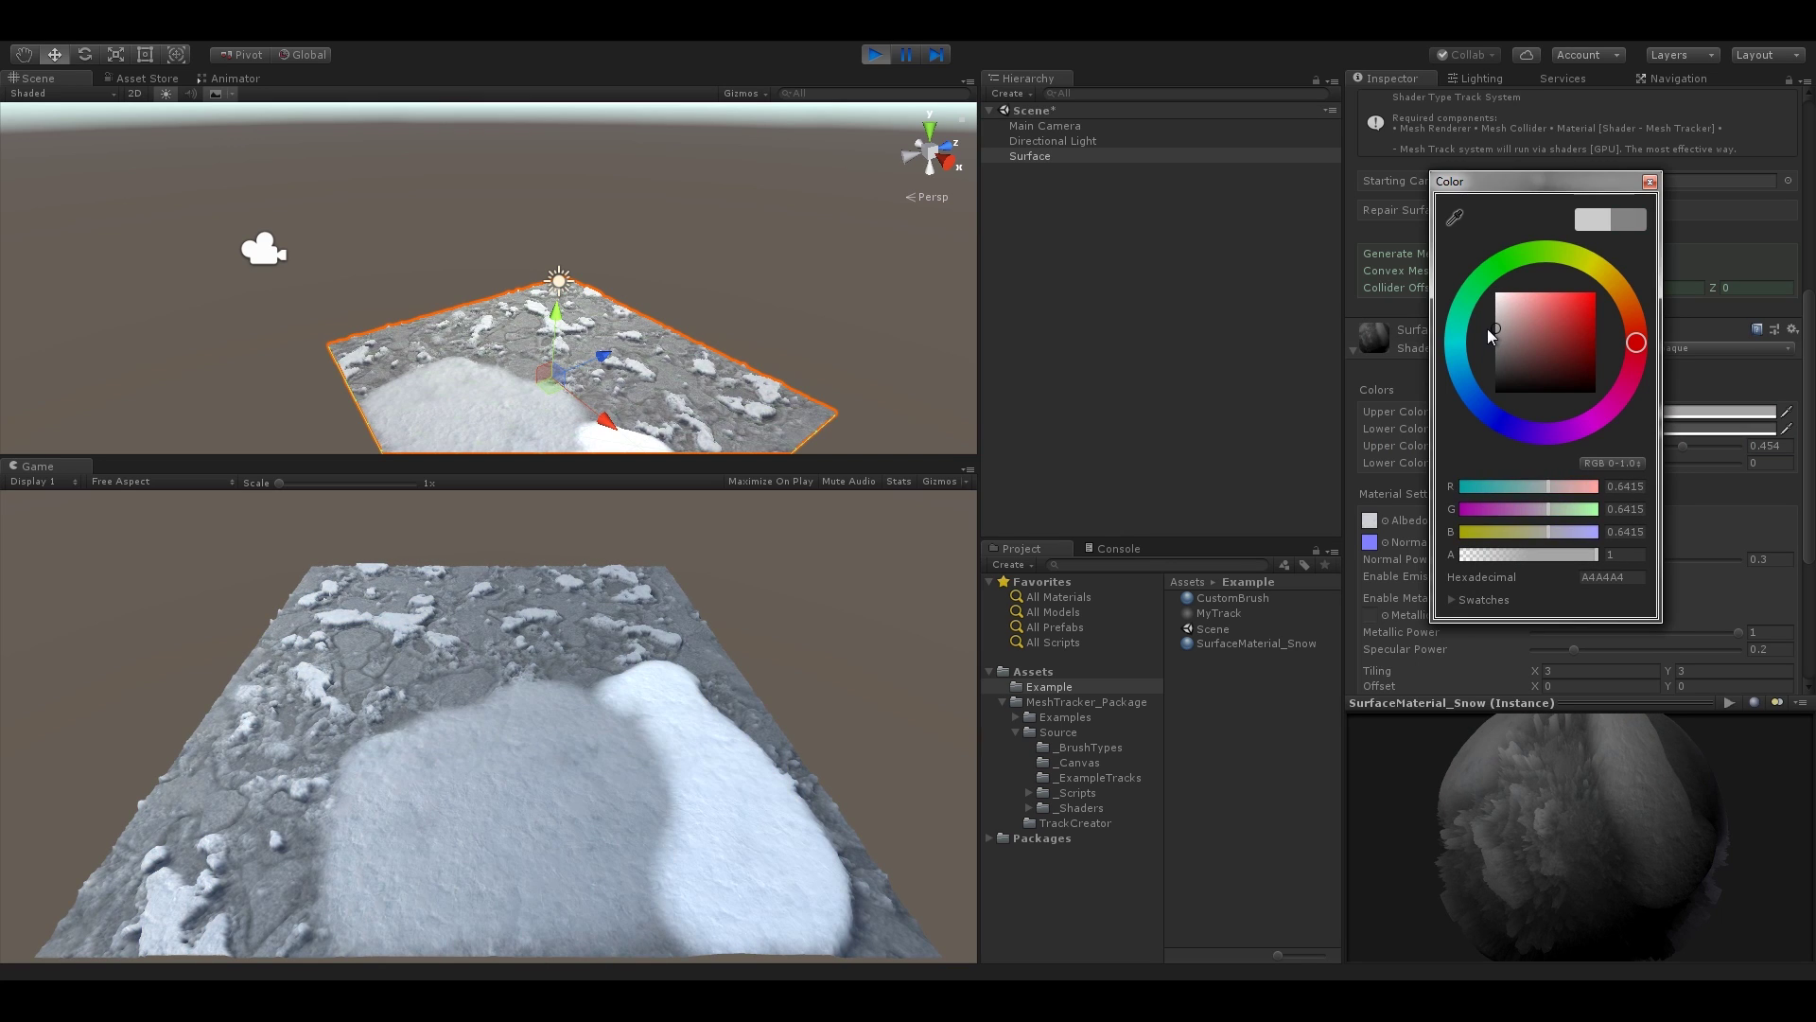
click(693, 384)
- Set CustomBrush's brightness to 3 and paint another stroke across the surface
click(1223, 602)
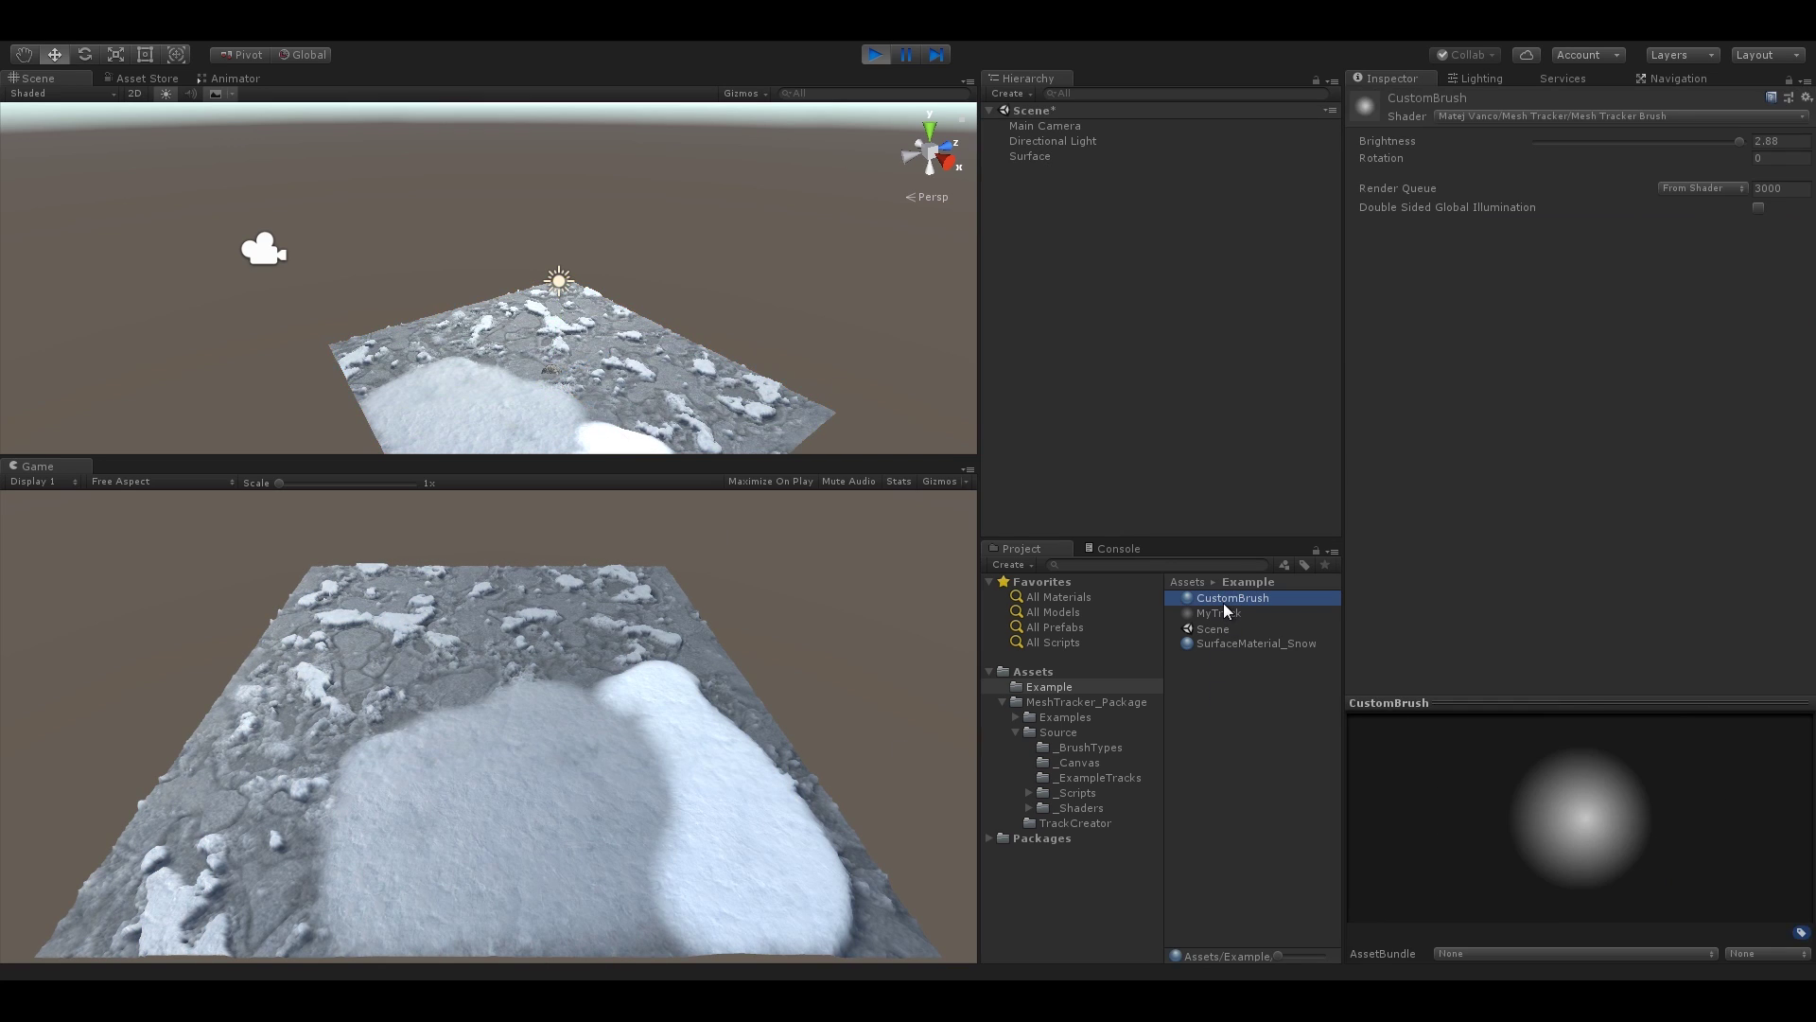
drag(1741, 140, 1771, 140)
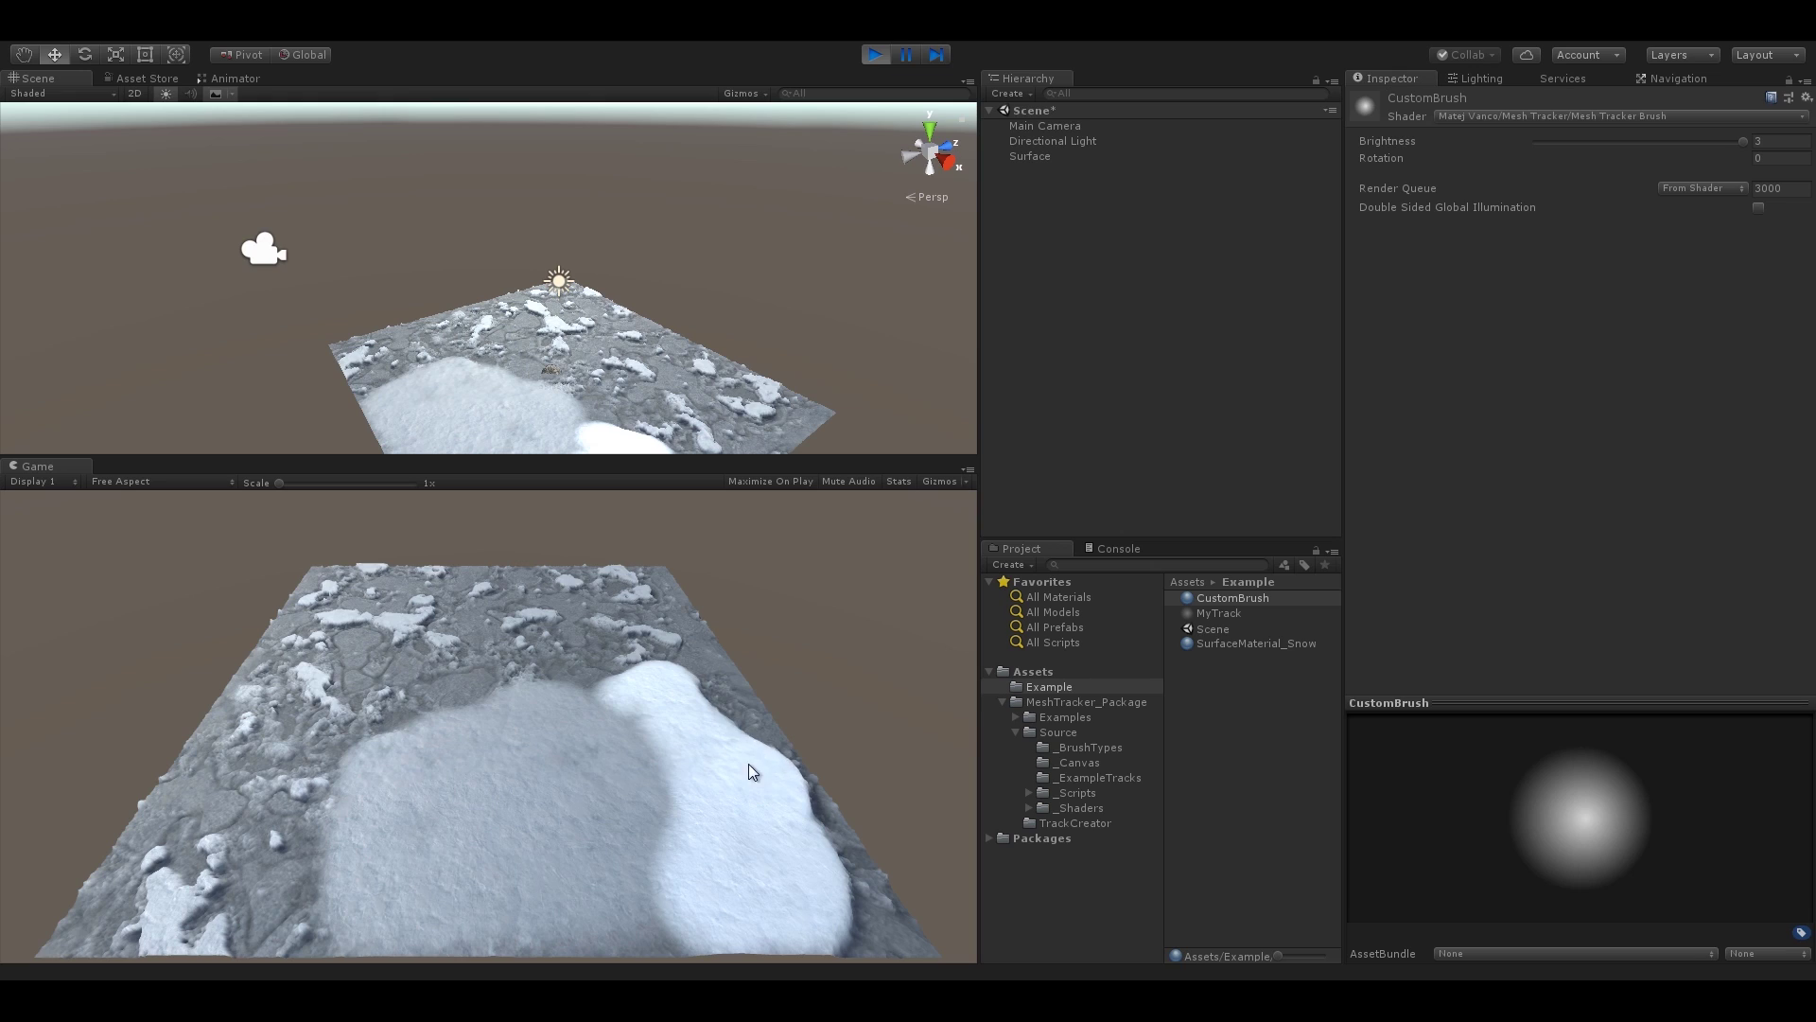
mouse_move(730, 700)
mouse_down()
mouse_move(679, 665)
mouse_move(699, 681)
mouse_move(457, 648)
mouse_move(506, 619)
mouse_move(579, 639)
mouse_move(508, 626)
mouse_move(641, 594)
mouse_move(681, 633)
mouse_move(767, 662)
mouse_move(749, 697)
mouse_move(618, 713)
mouse_move(569, 677)
mouse_up()
click(1713, 142)
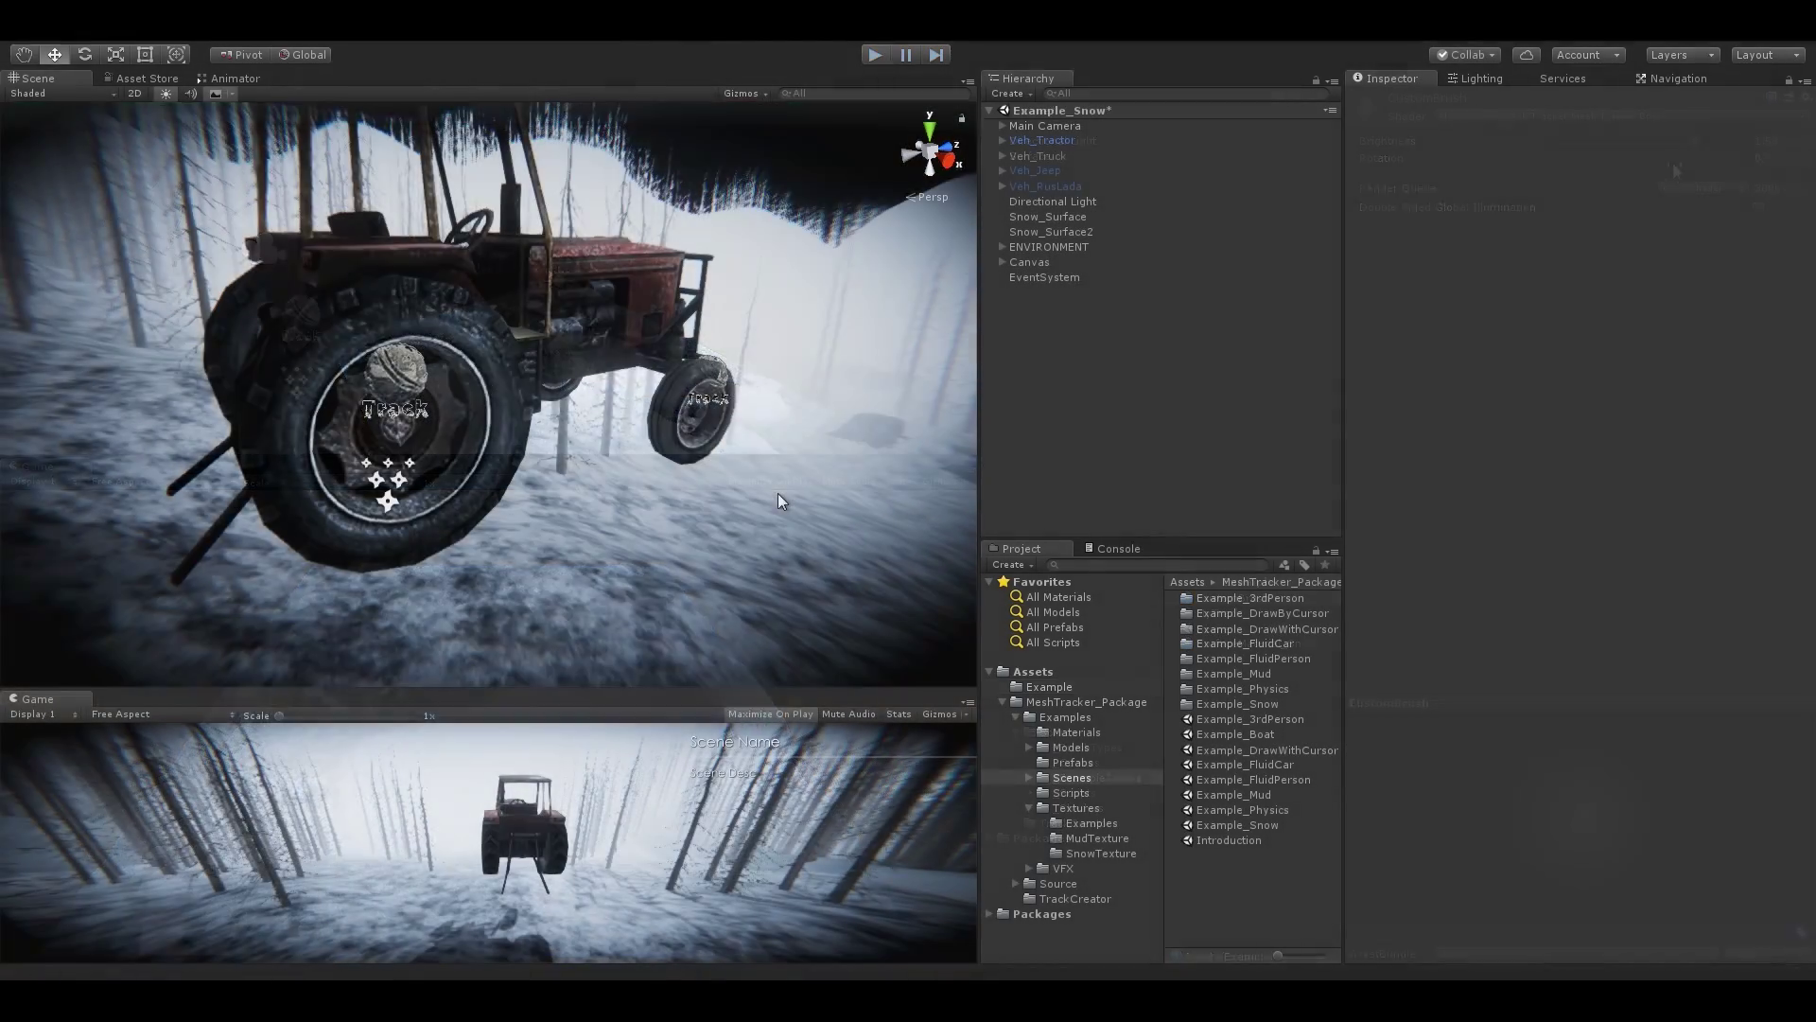
- Expand Veh_Tractor's Wheel_Colliders in the Example_Snow scene and inspect the components of each wheel collider
alt+drag(777, 492, 446, 386)
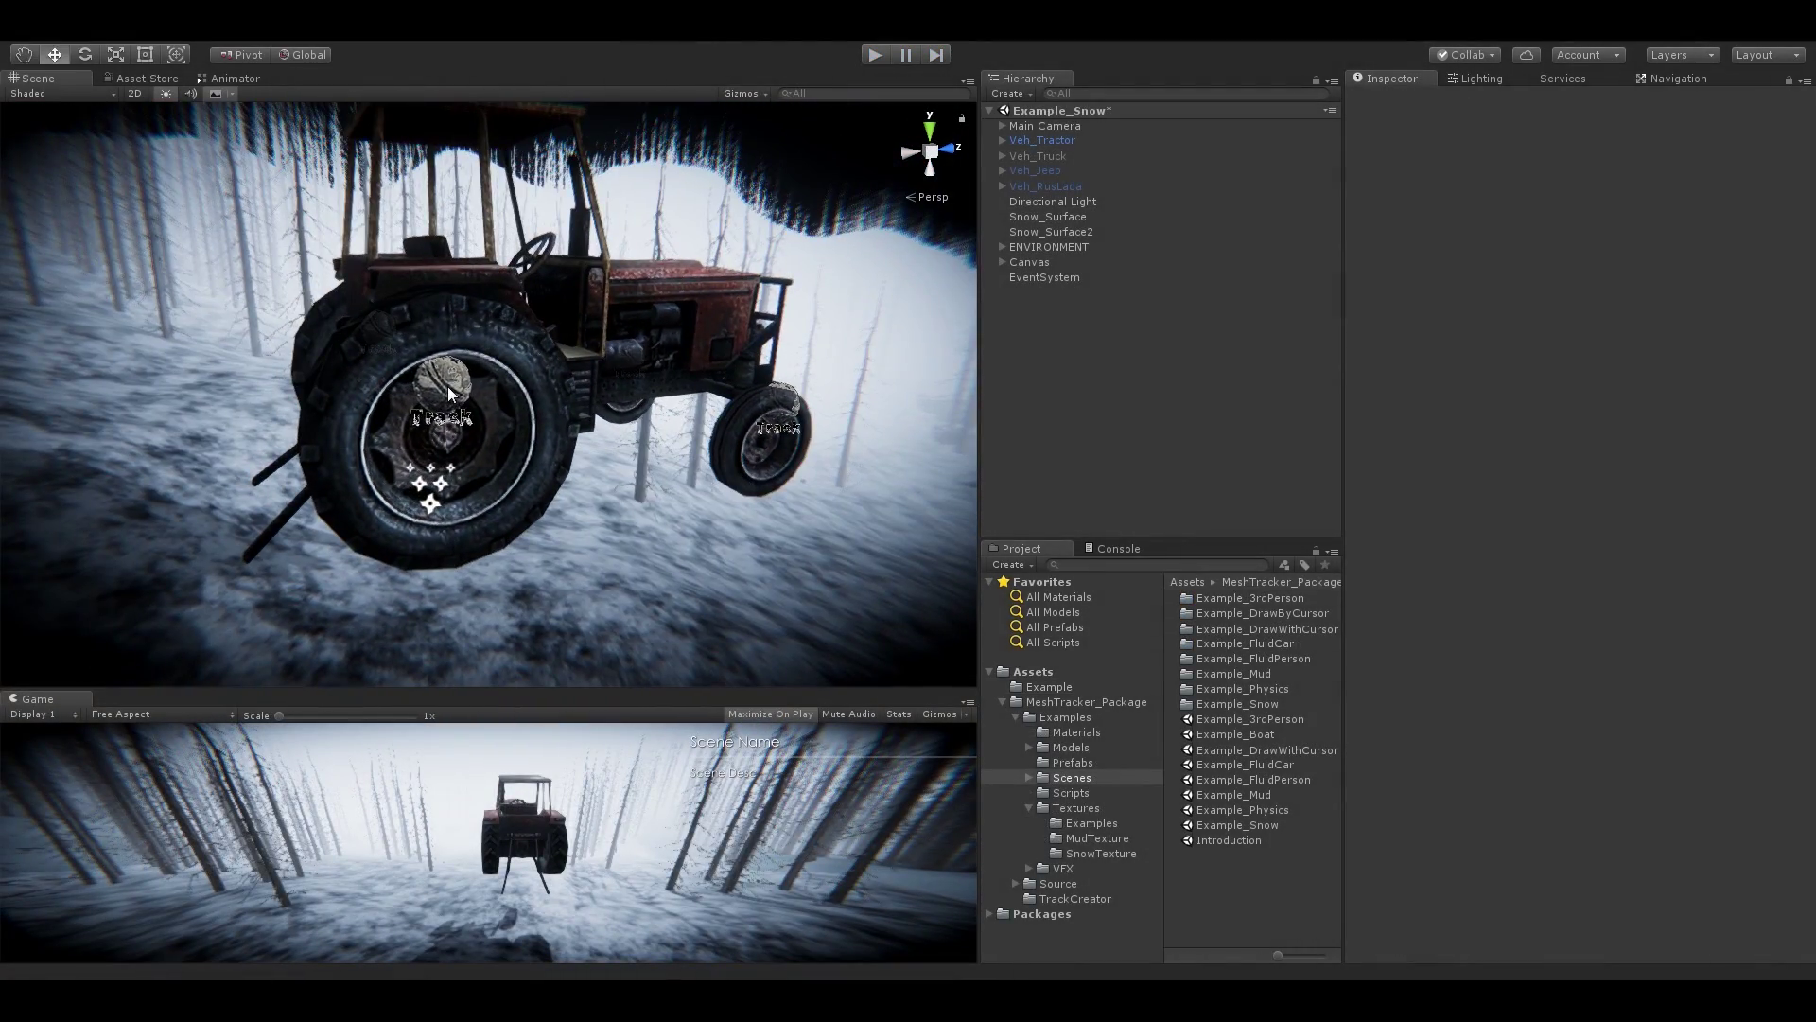
click(447, 386)
click(1004, 141)
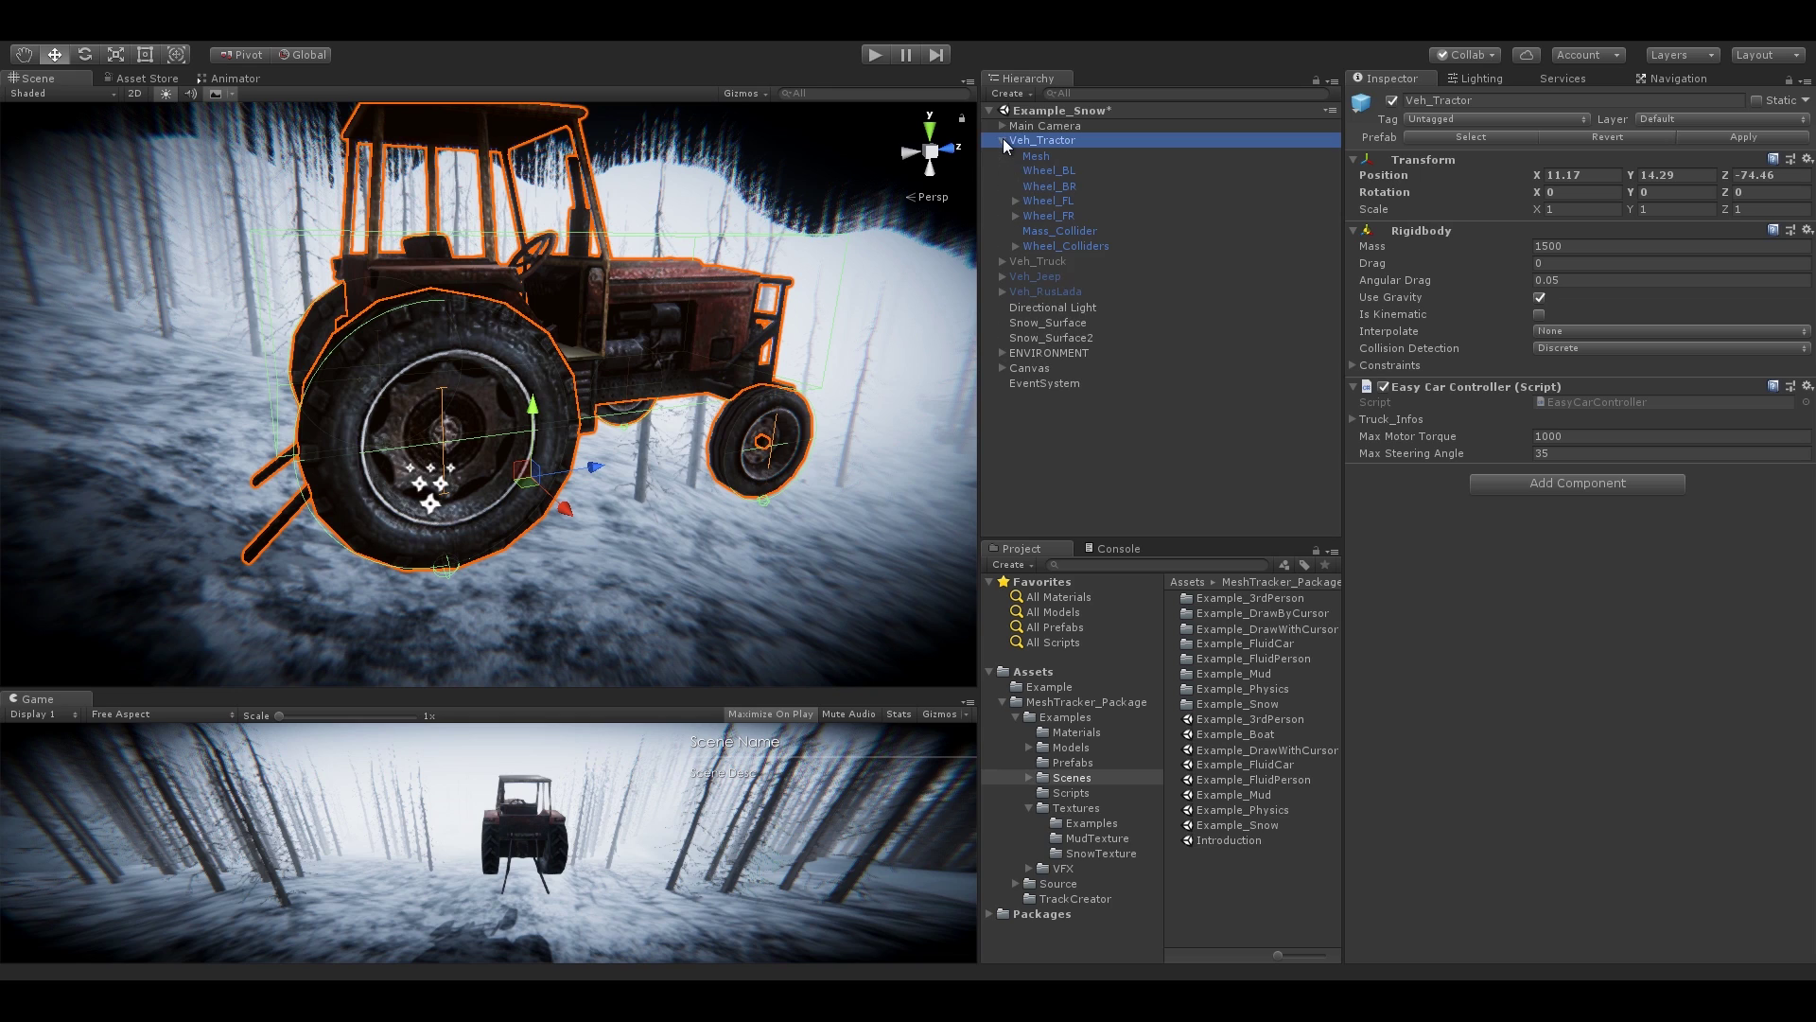
click(1015, 246)
click(1055, 261)
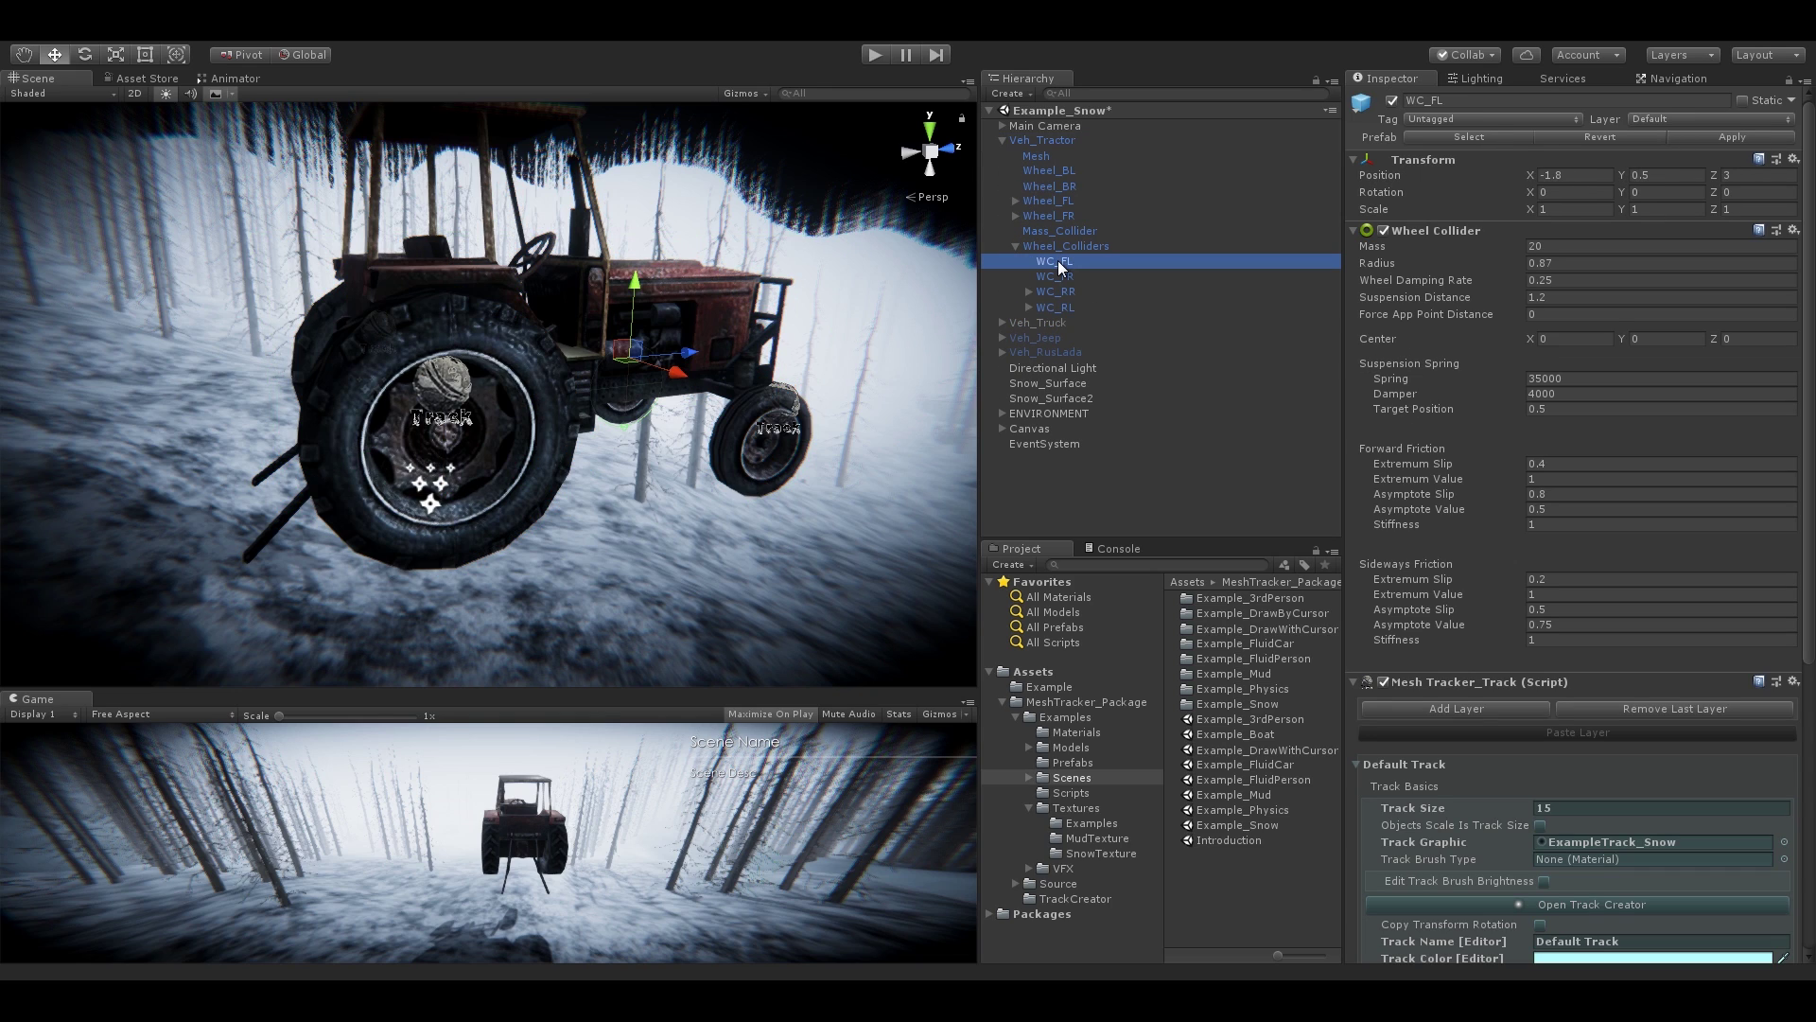
click(1060, 274)
click(1061, 287)
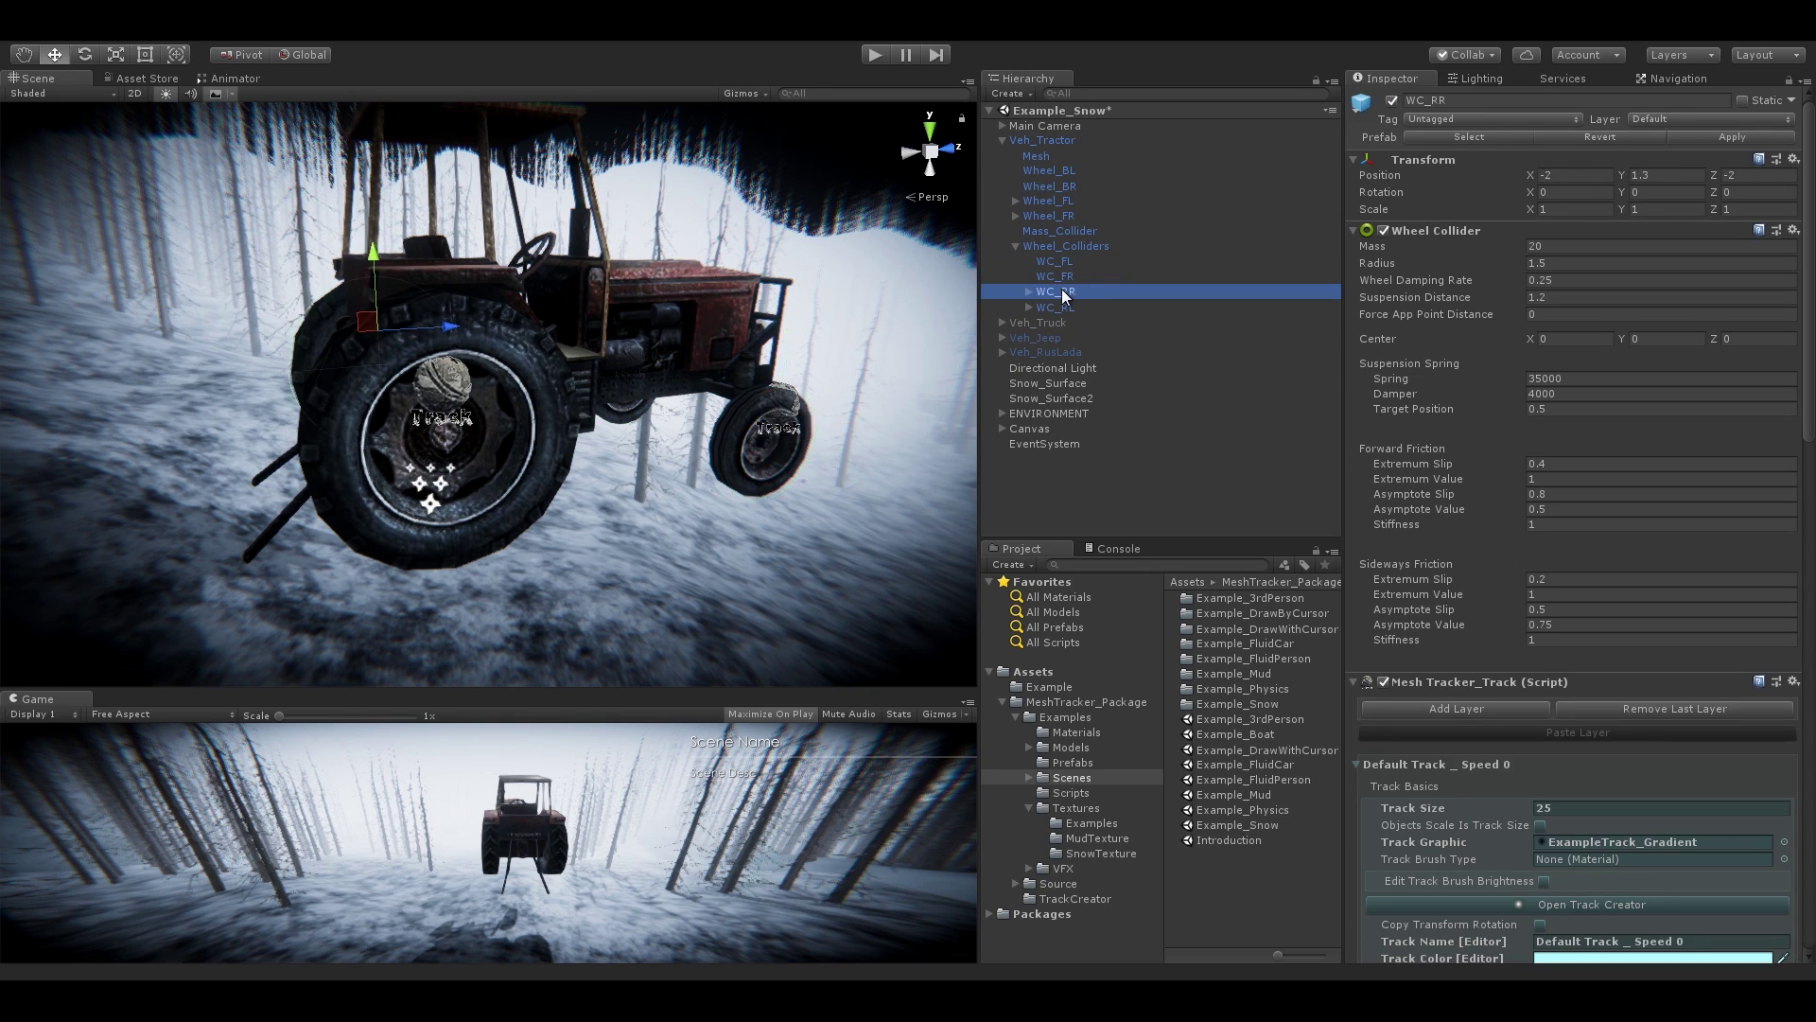
click(1061, 308)
click(1055, 276)
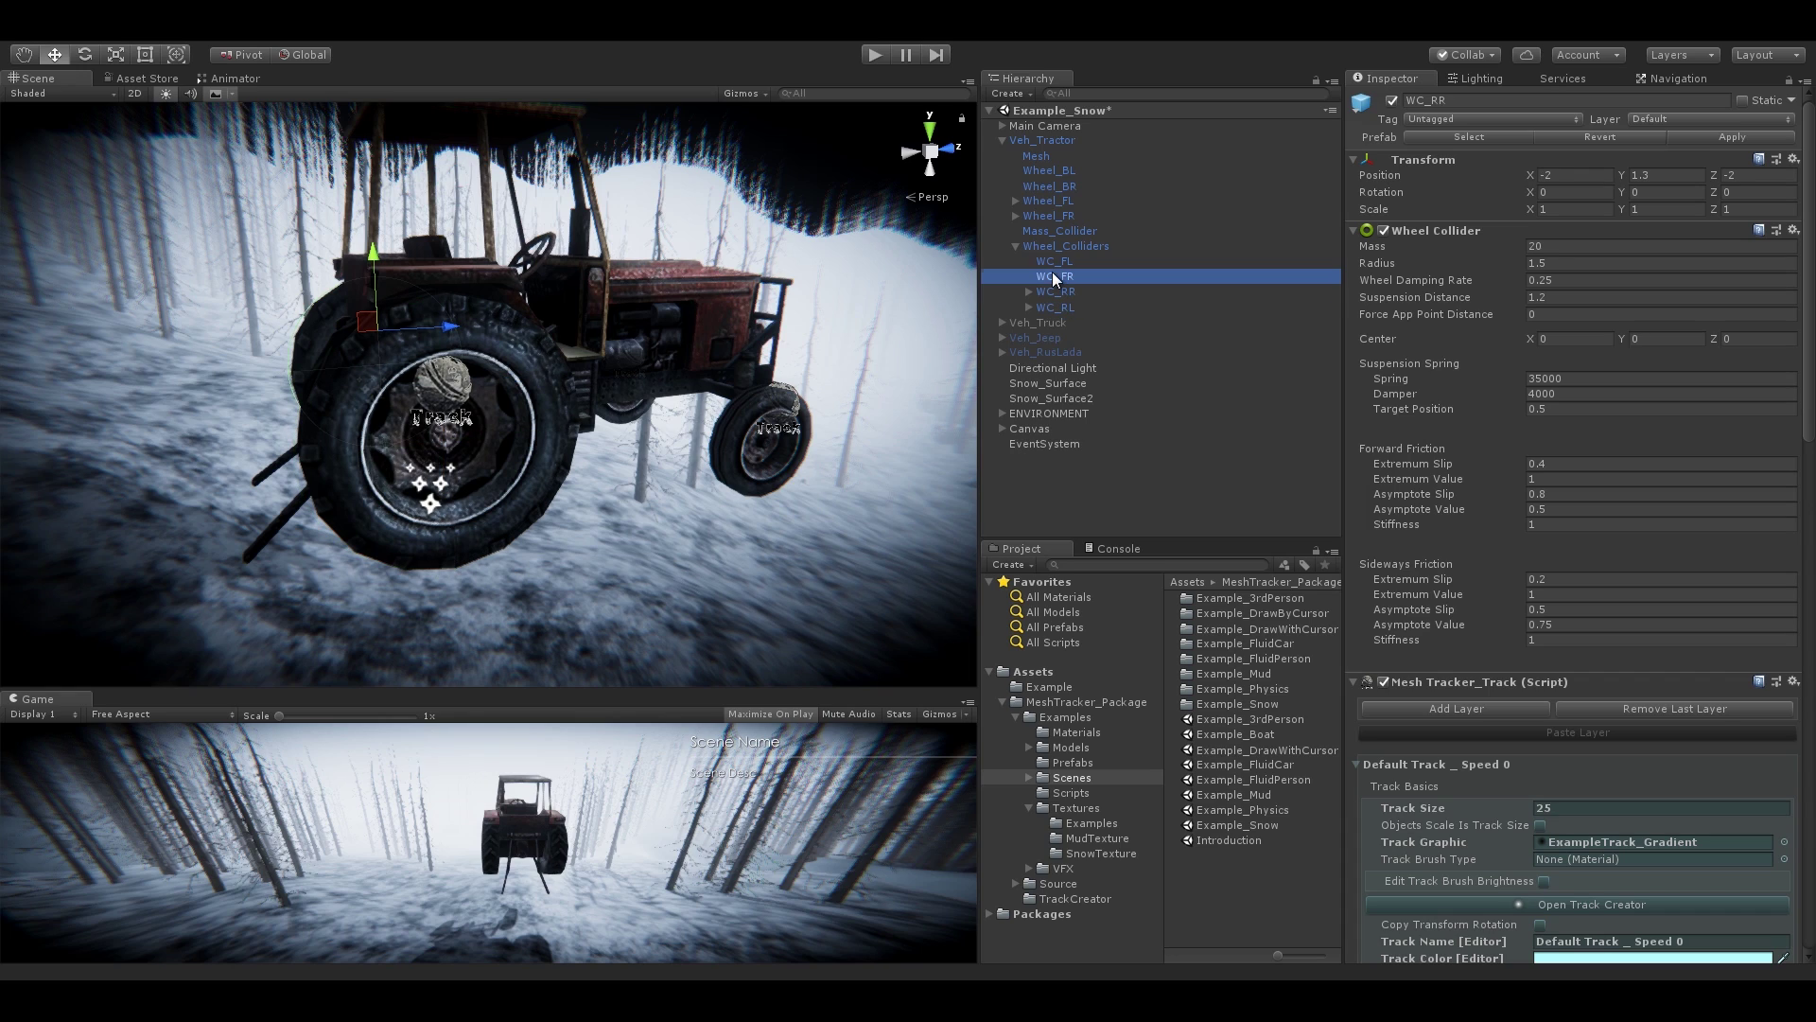
- Examine the Default Track layer's ray and speed limit settings shared by the front wheel colliders WC_FL and WC_FR
alt+drag(511, 378, 964, 296)
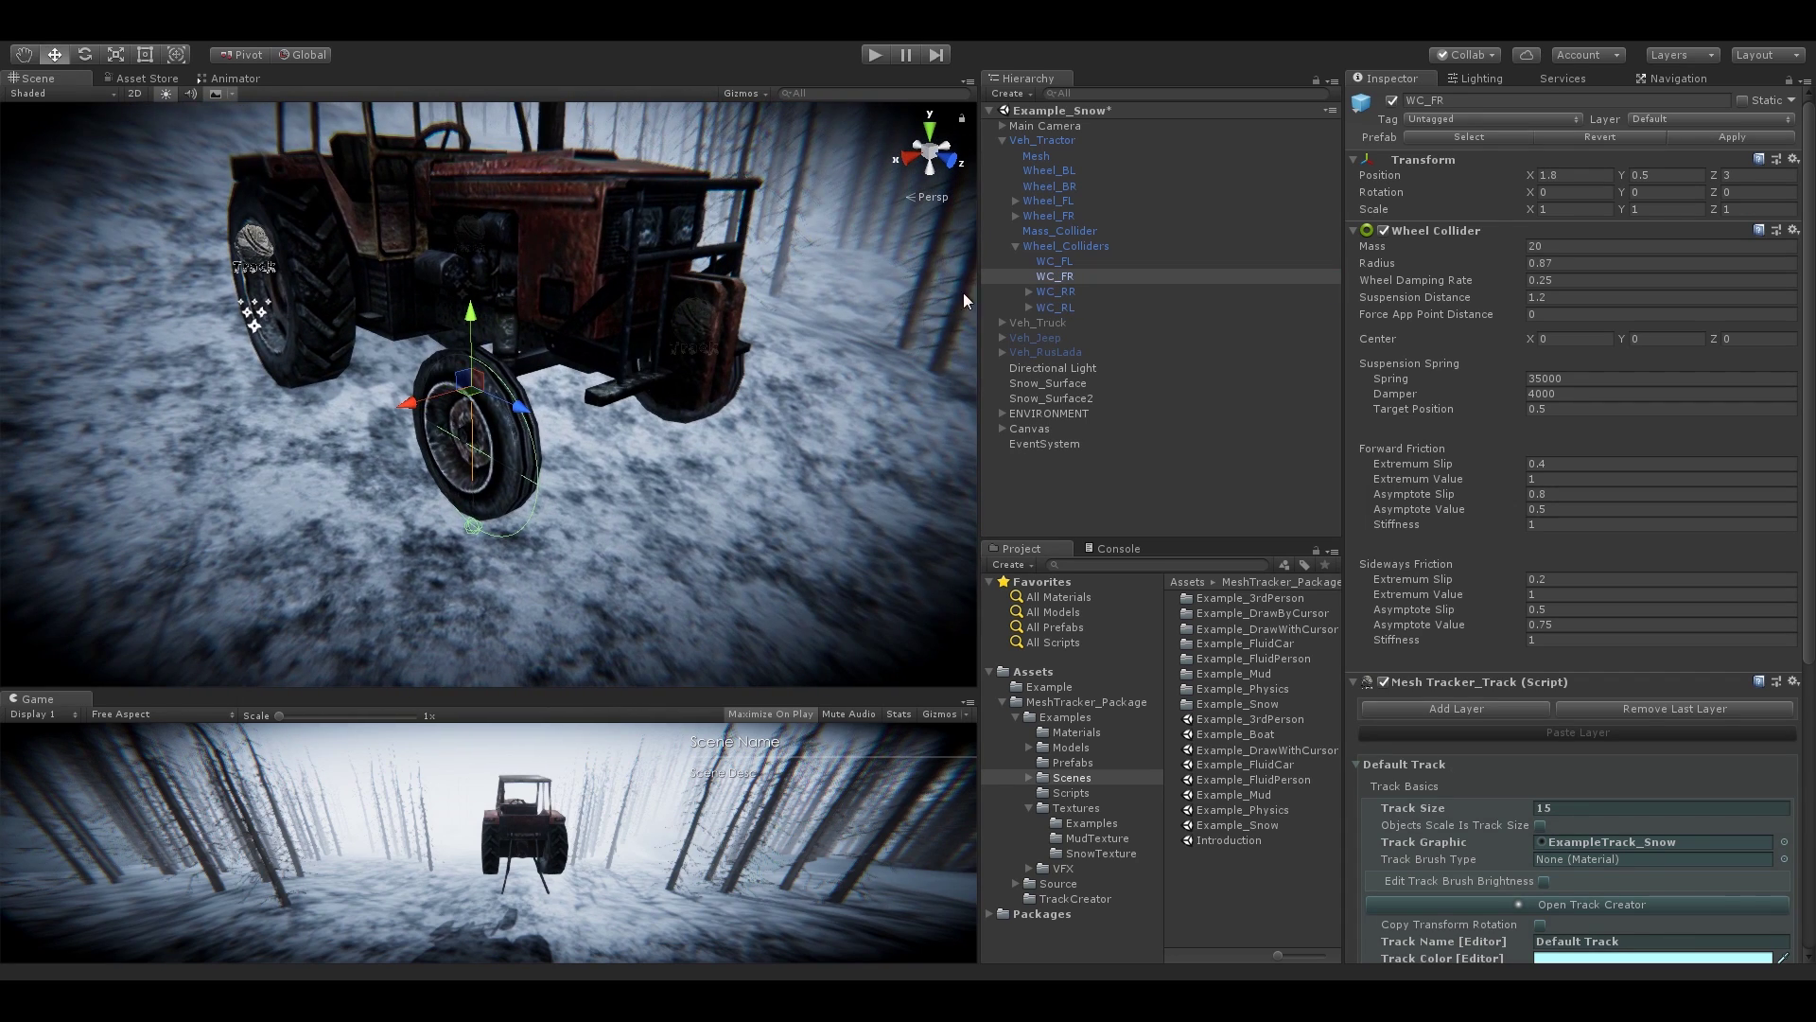
shift+click(1065, 268)
scroll(1504, 618, down, 10)
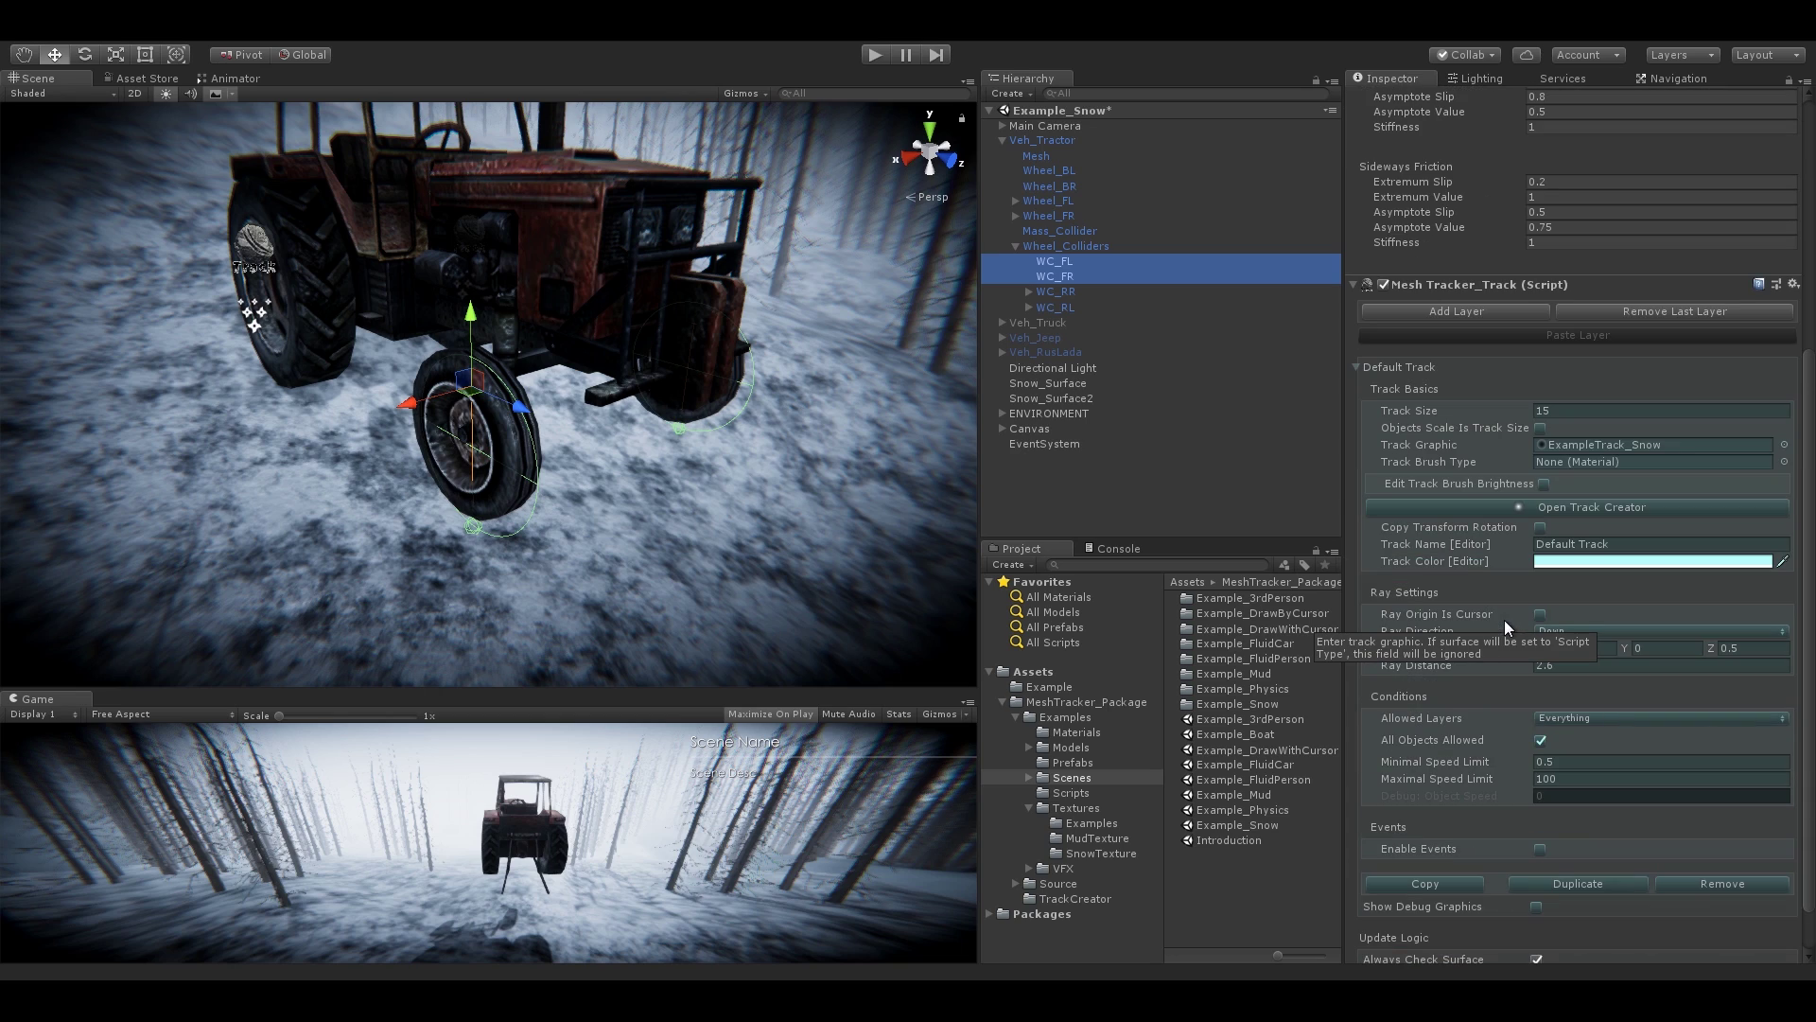
click(1386, 371)
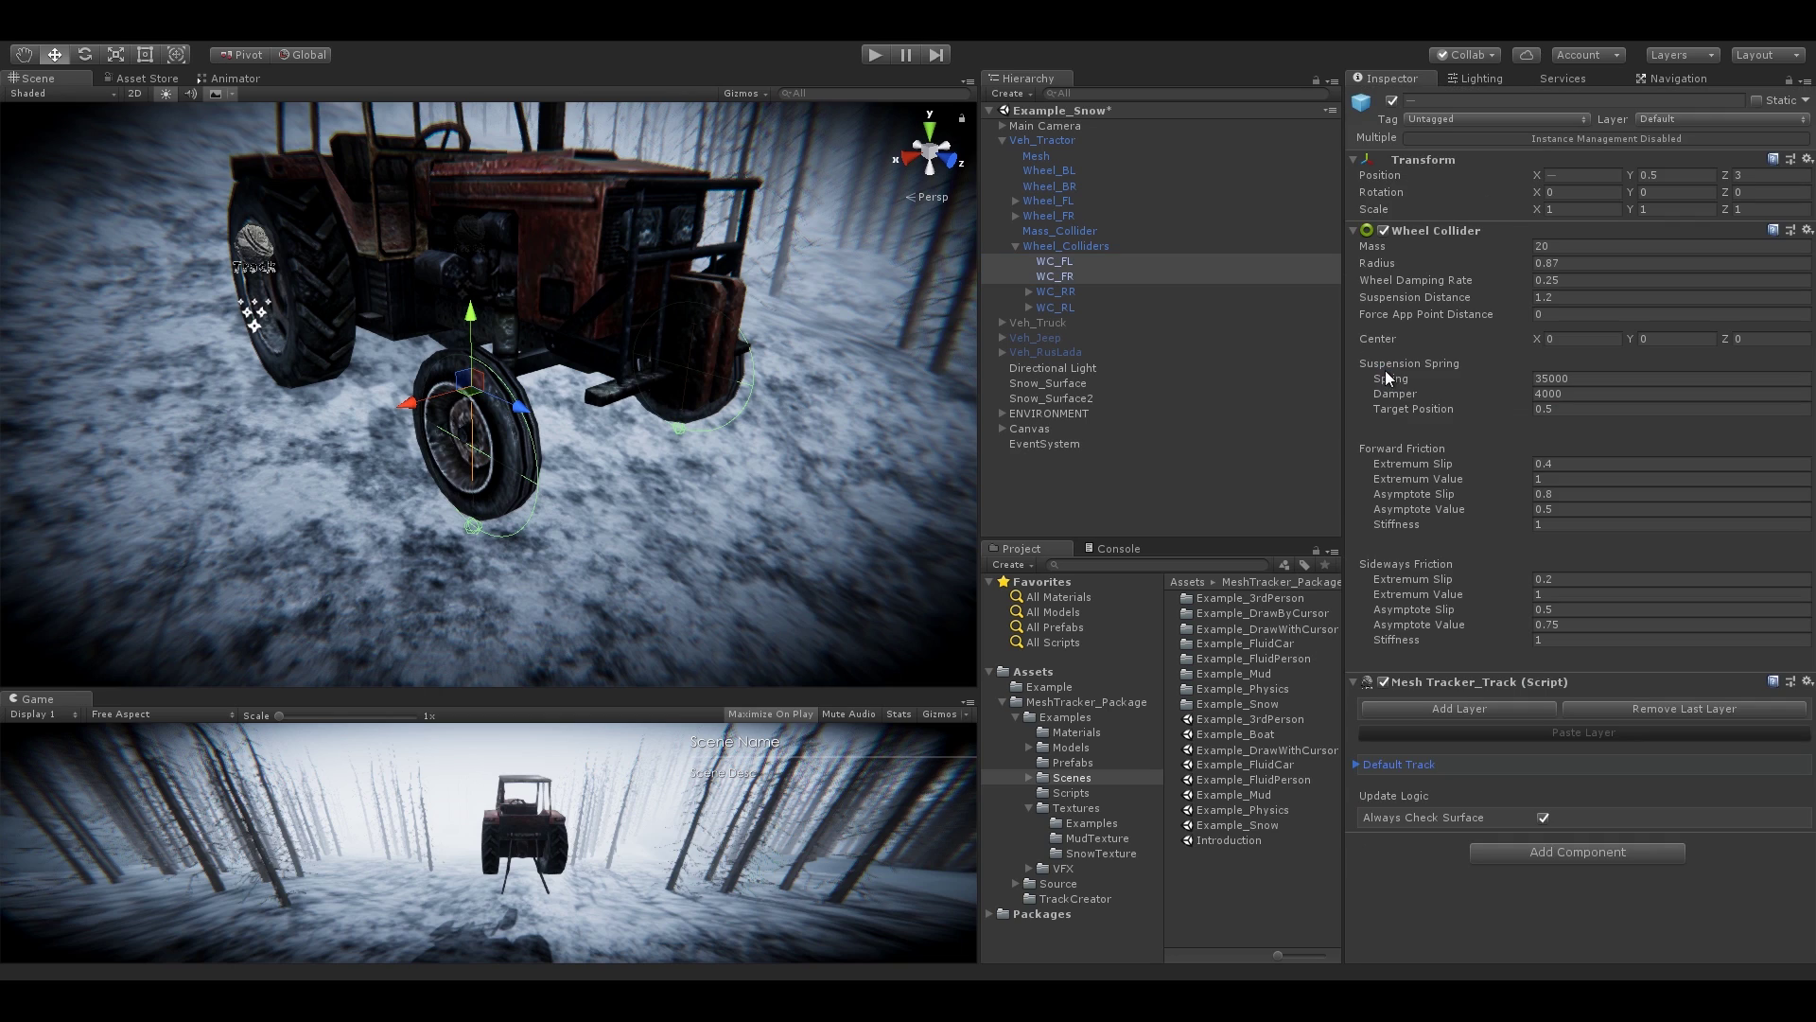
click(1400, 764)
scroll(1422, 741, down, 10)
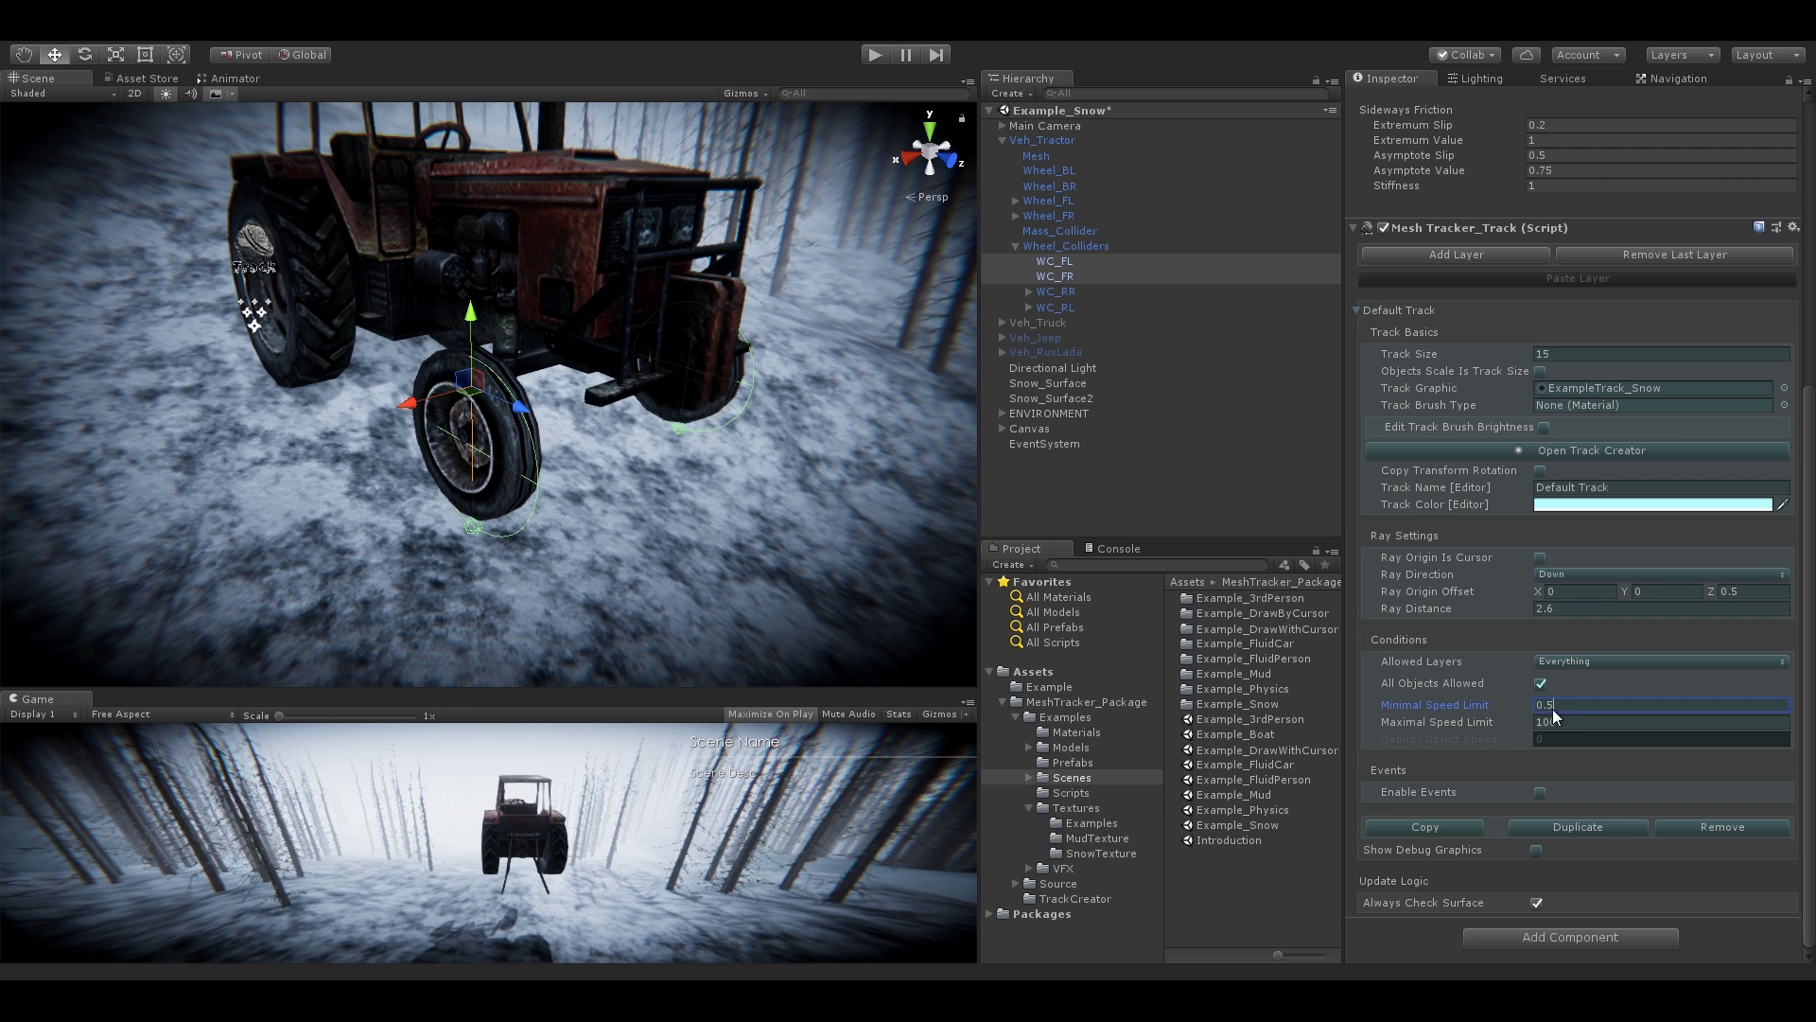
- Examine the track layers, speed limits and surface events of the rear wheel colliders WC_RR and WC_RL
click(1102, 291)
shift+click(1069, 305)
key(f)
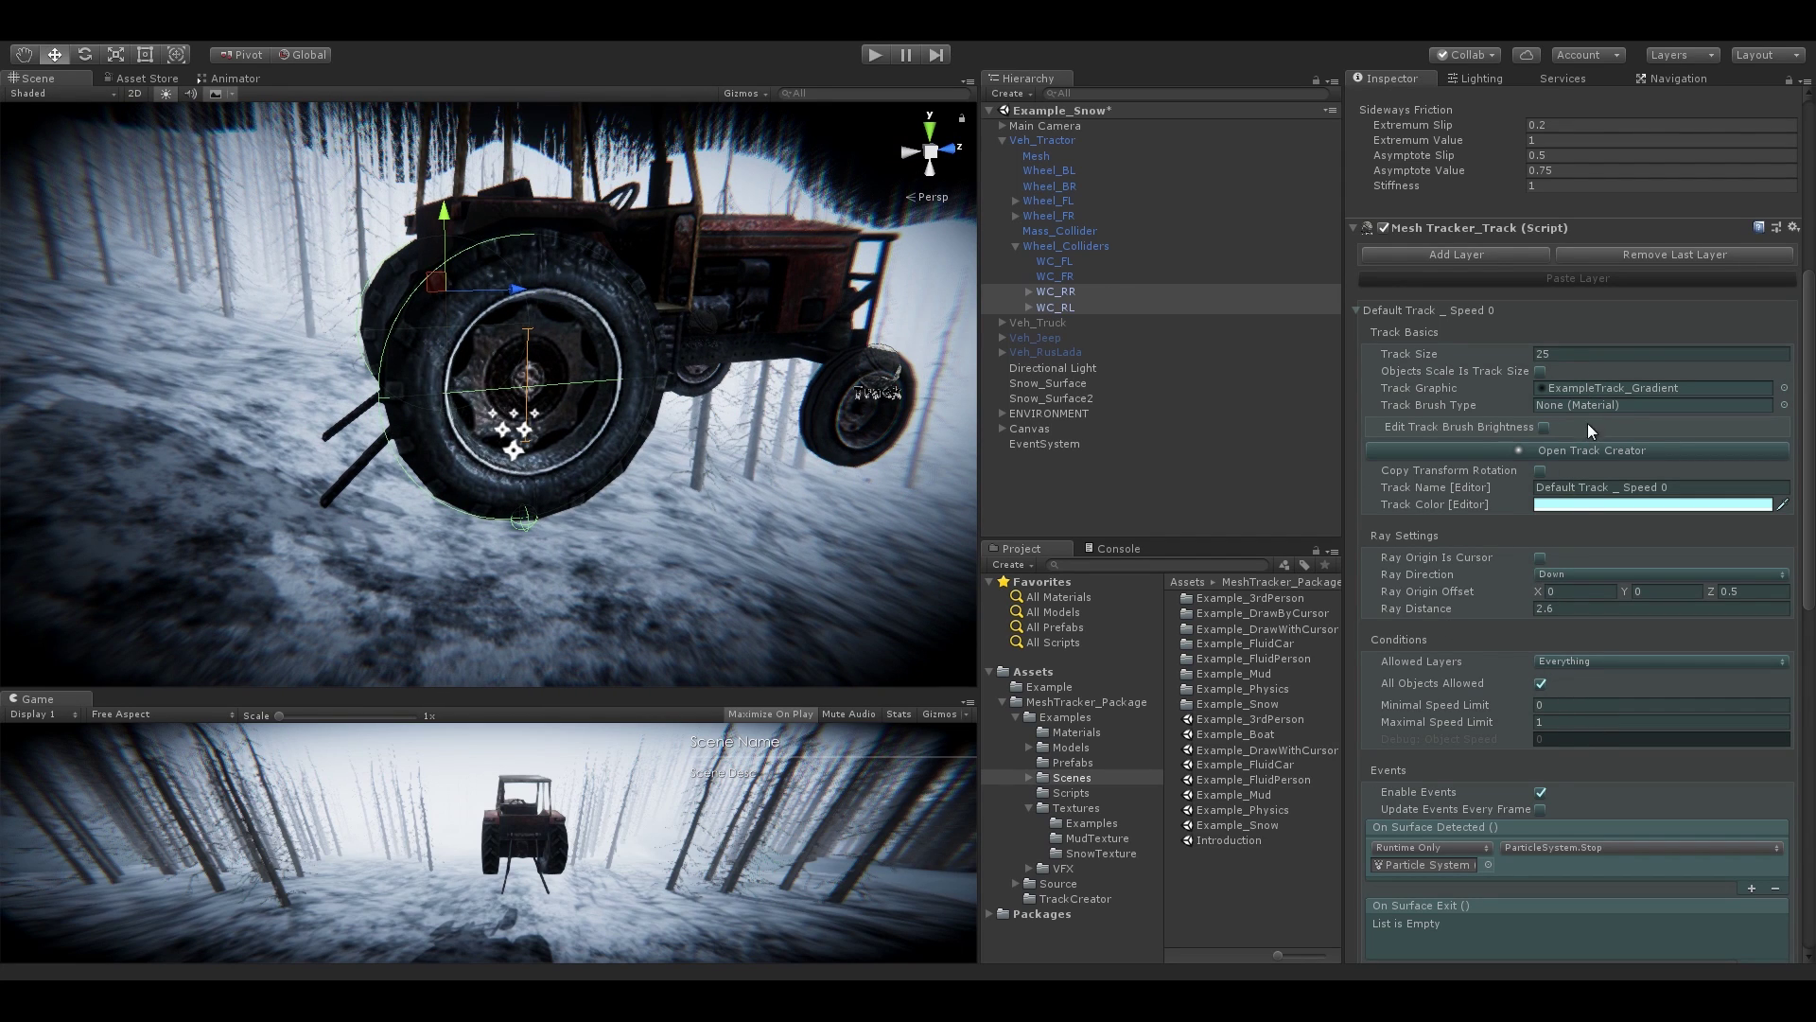
scroll(1574, 567, down, 5)
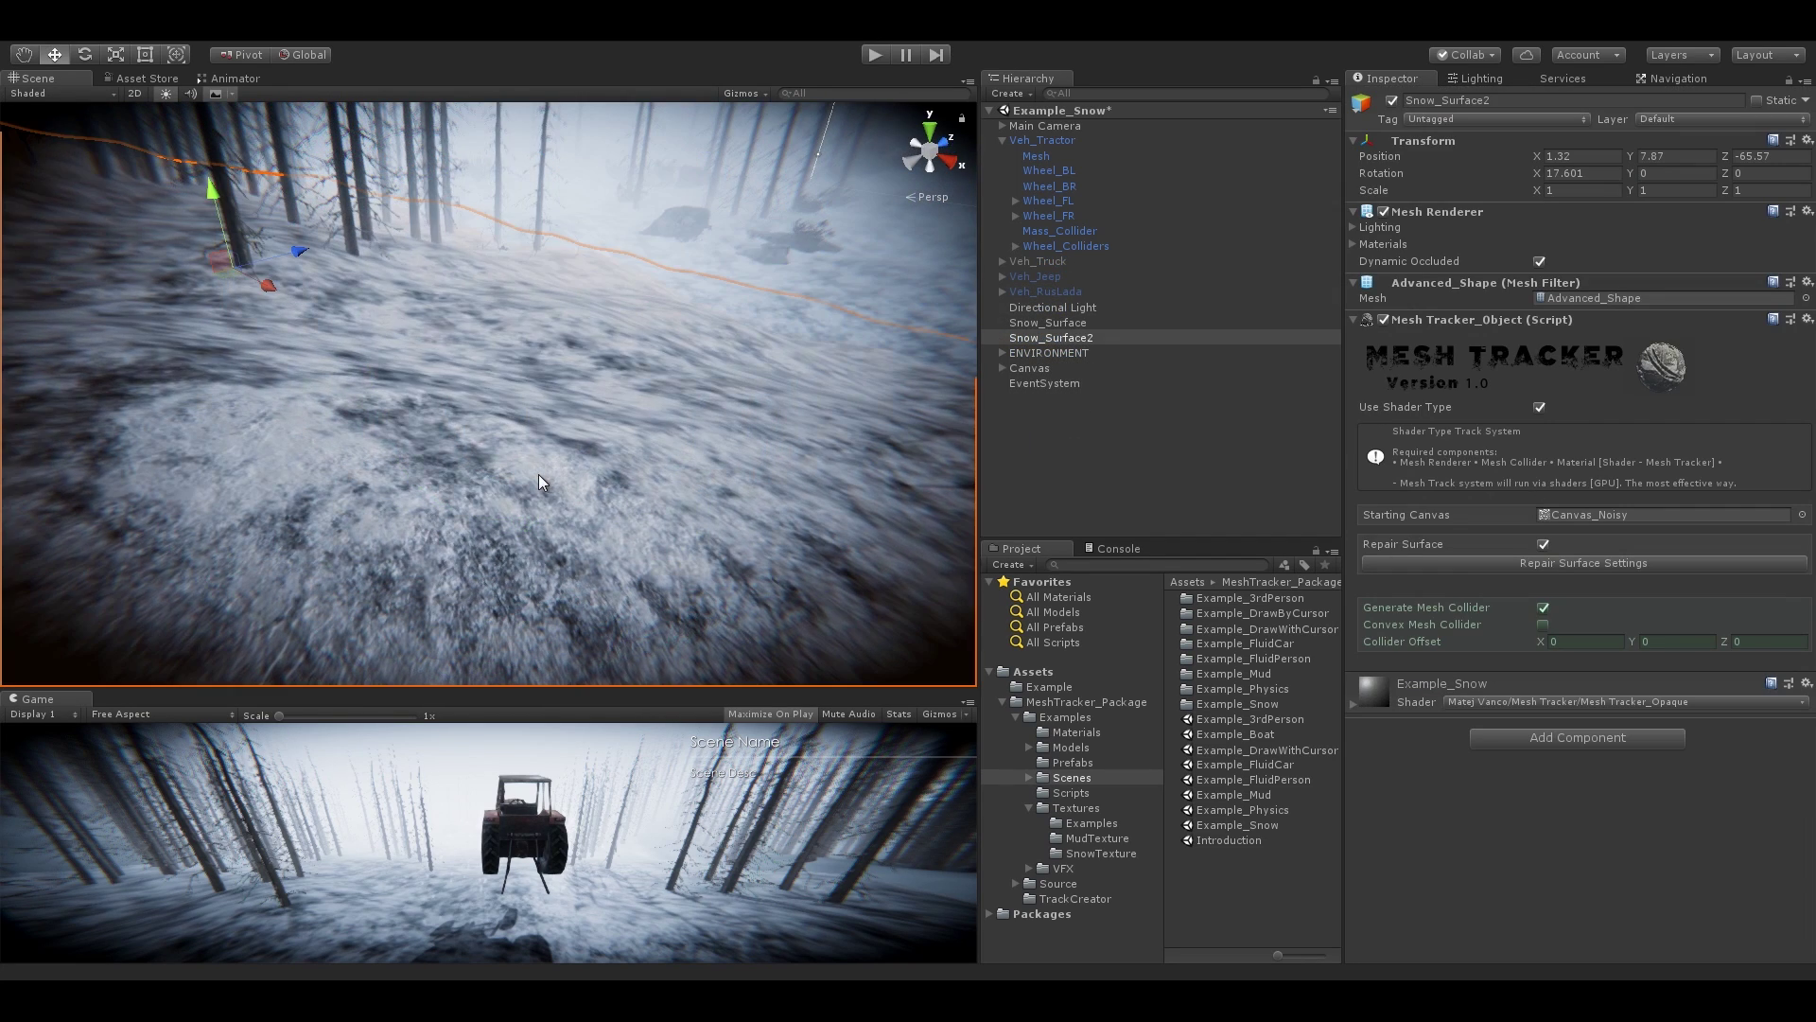
- Review Snow_Surface2's Repair Surface settings and the parameters of its Example_Snow material
right_drag(537, 474, 822, 458)
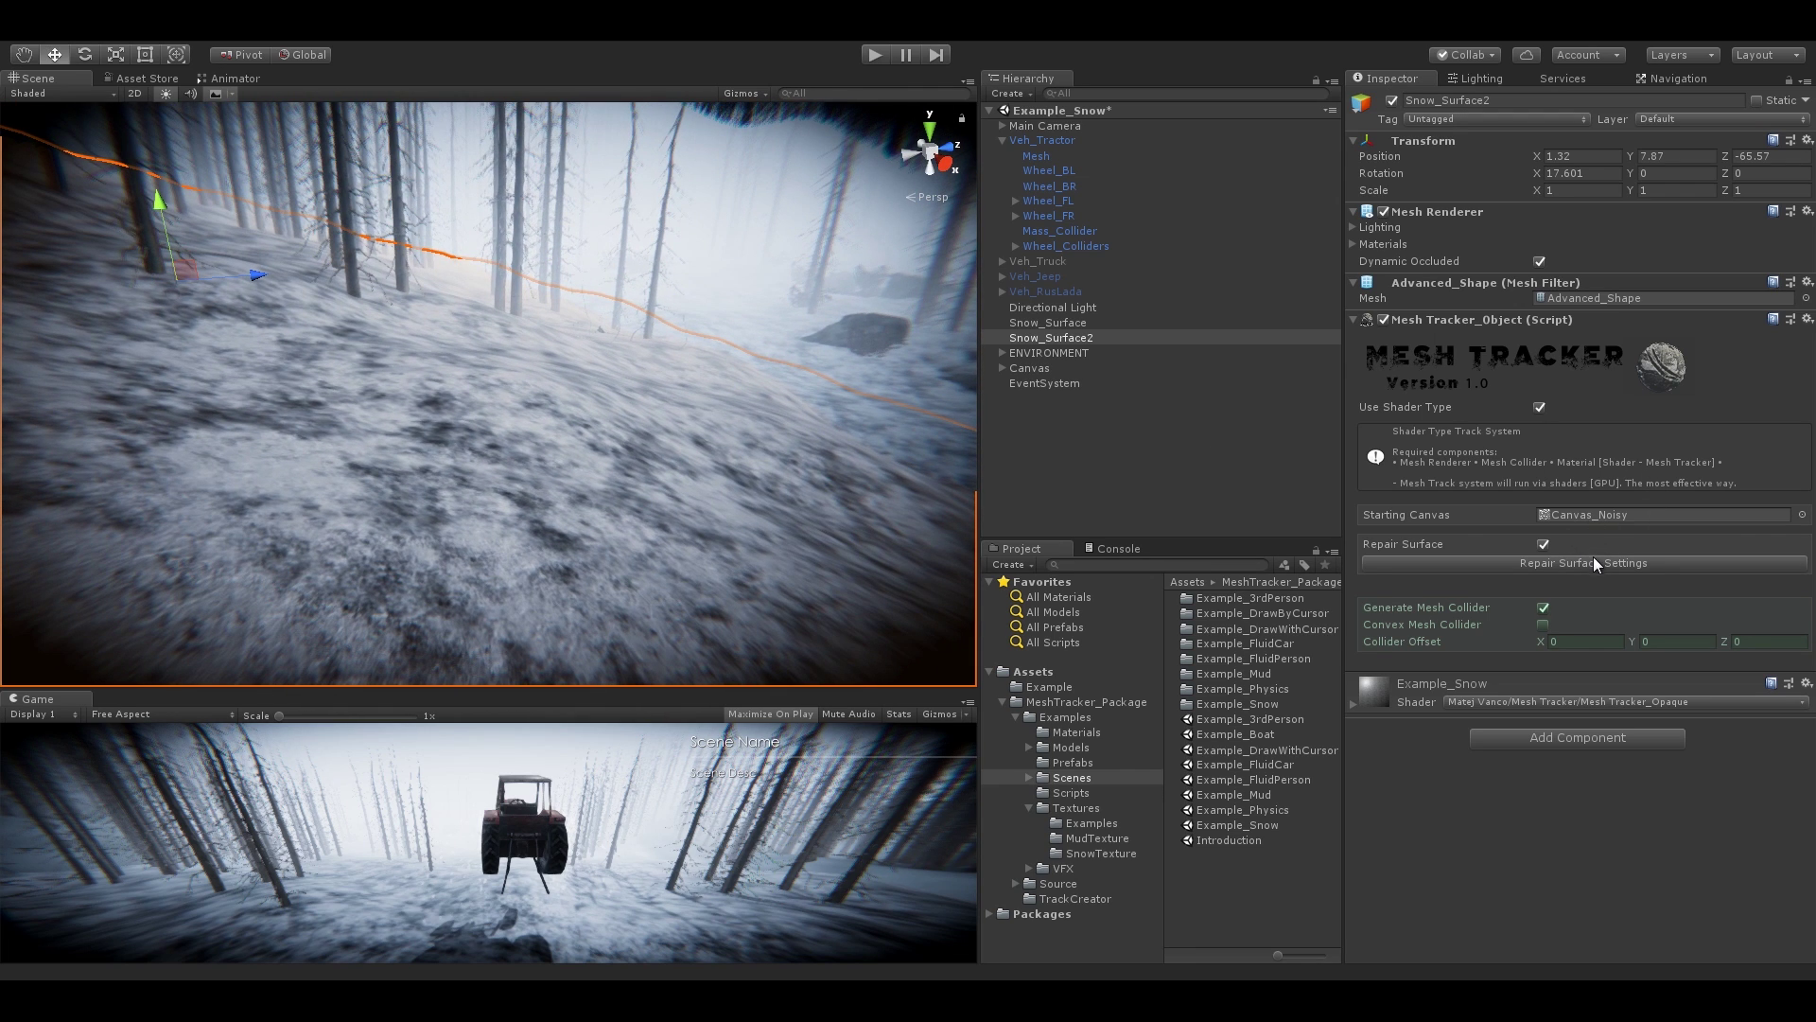
click(1551, 565)
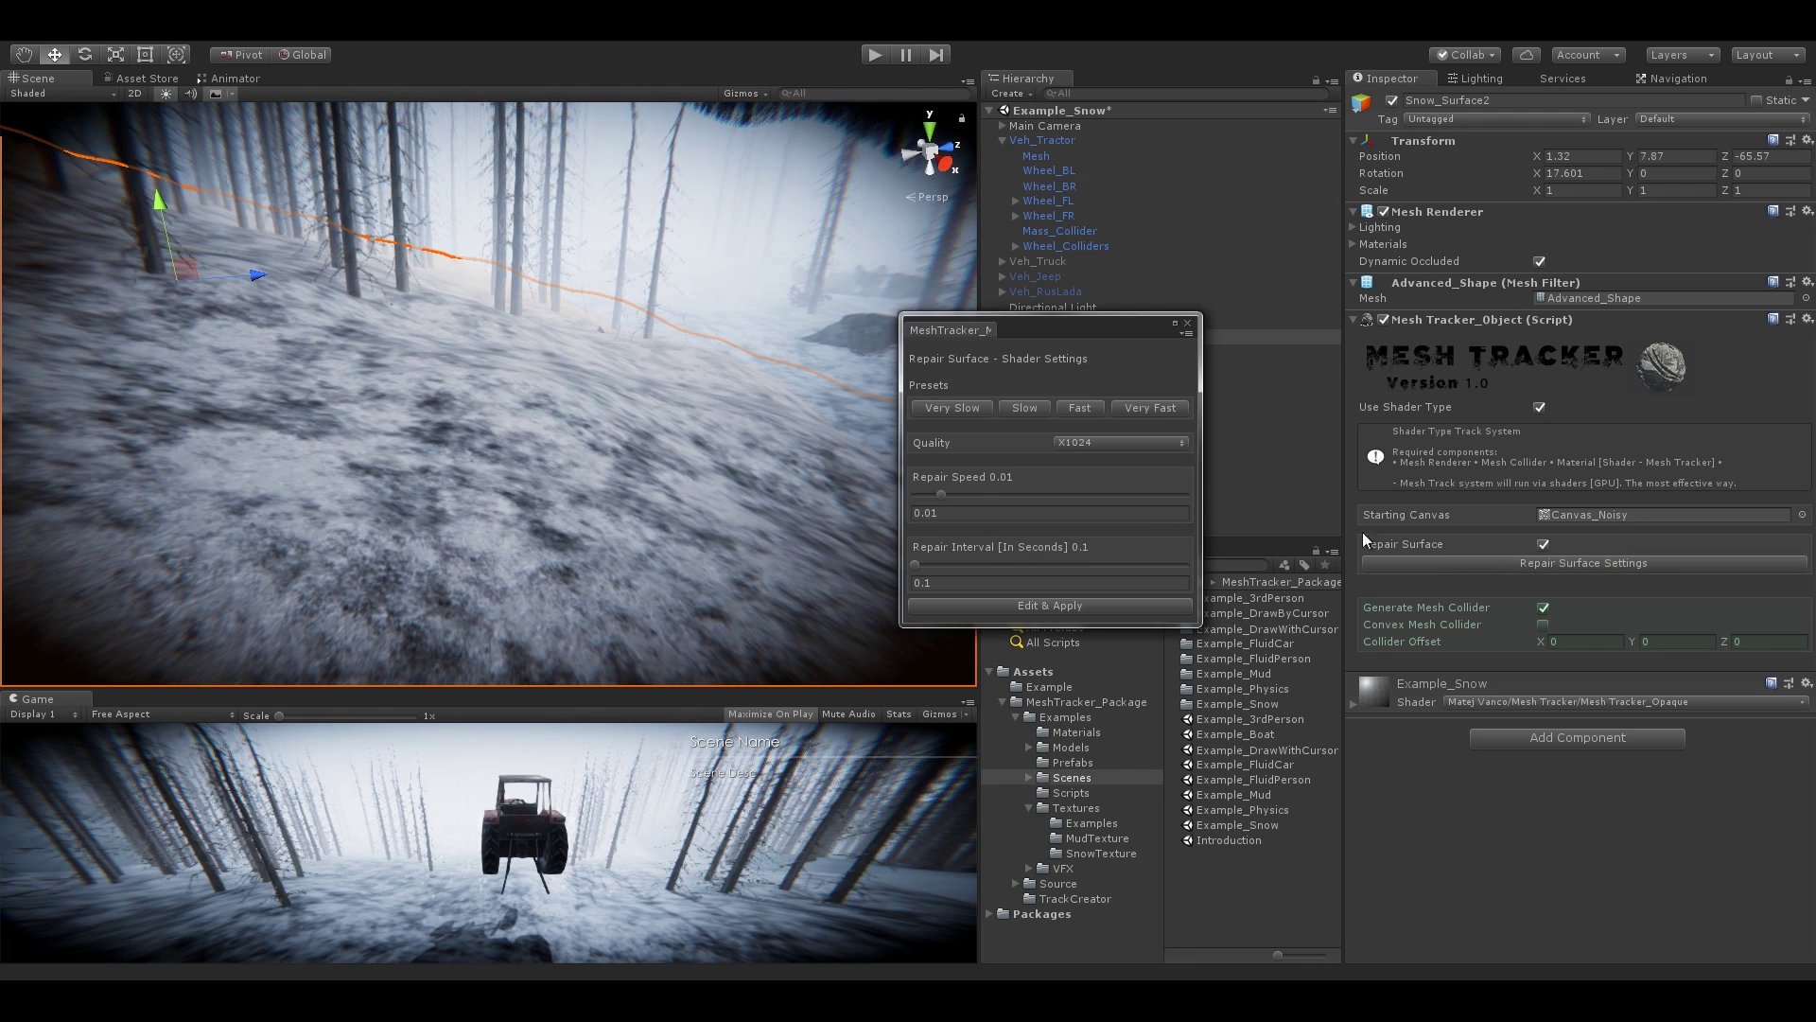
click(1188, 324)
mouse_move(857, 327)
right_down()
mouse_move(825, 326)
mouse_move(885, 327)
right_up()
click(1382, 696)
scroll(1382, 696, down, 5)
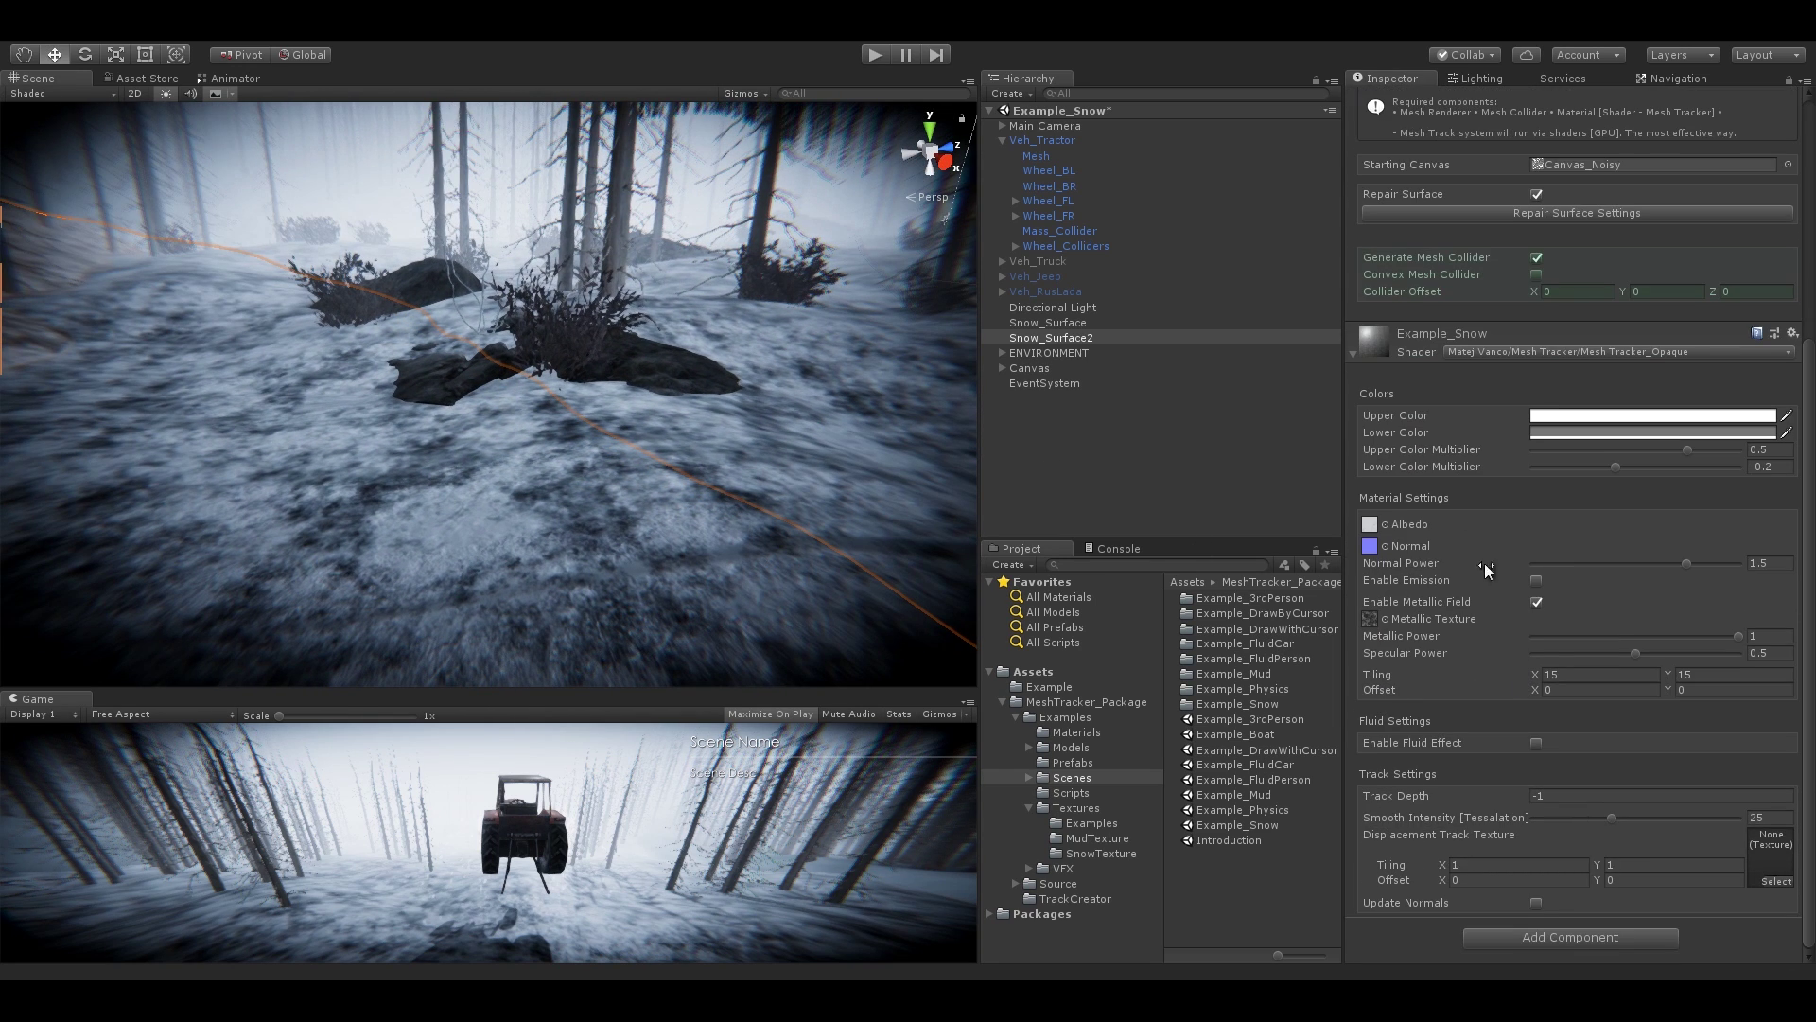
click(1406, 343)
click(1050, 437)
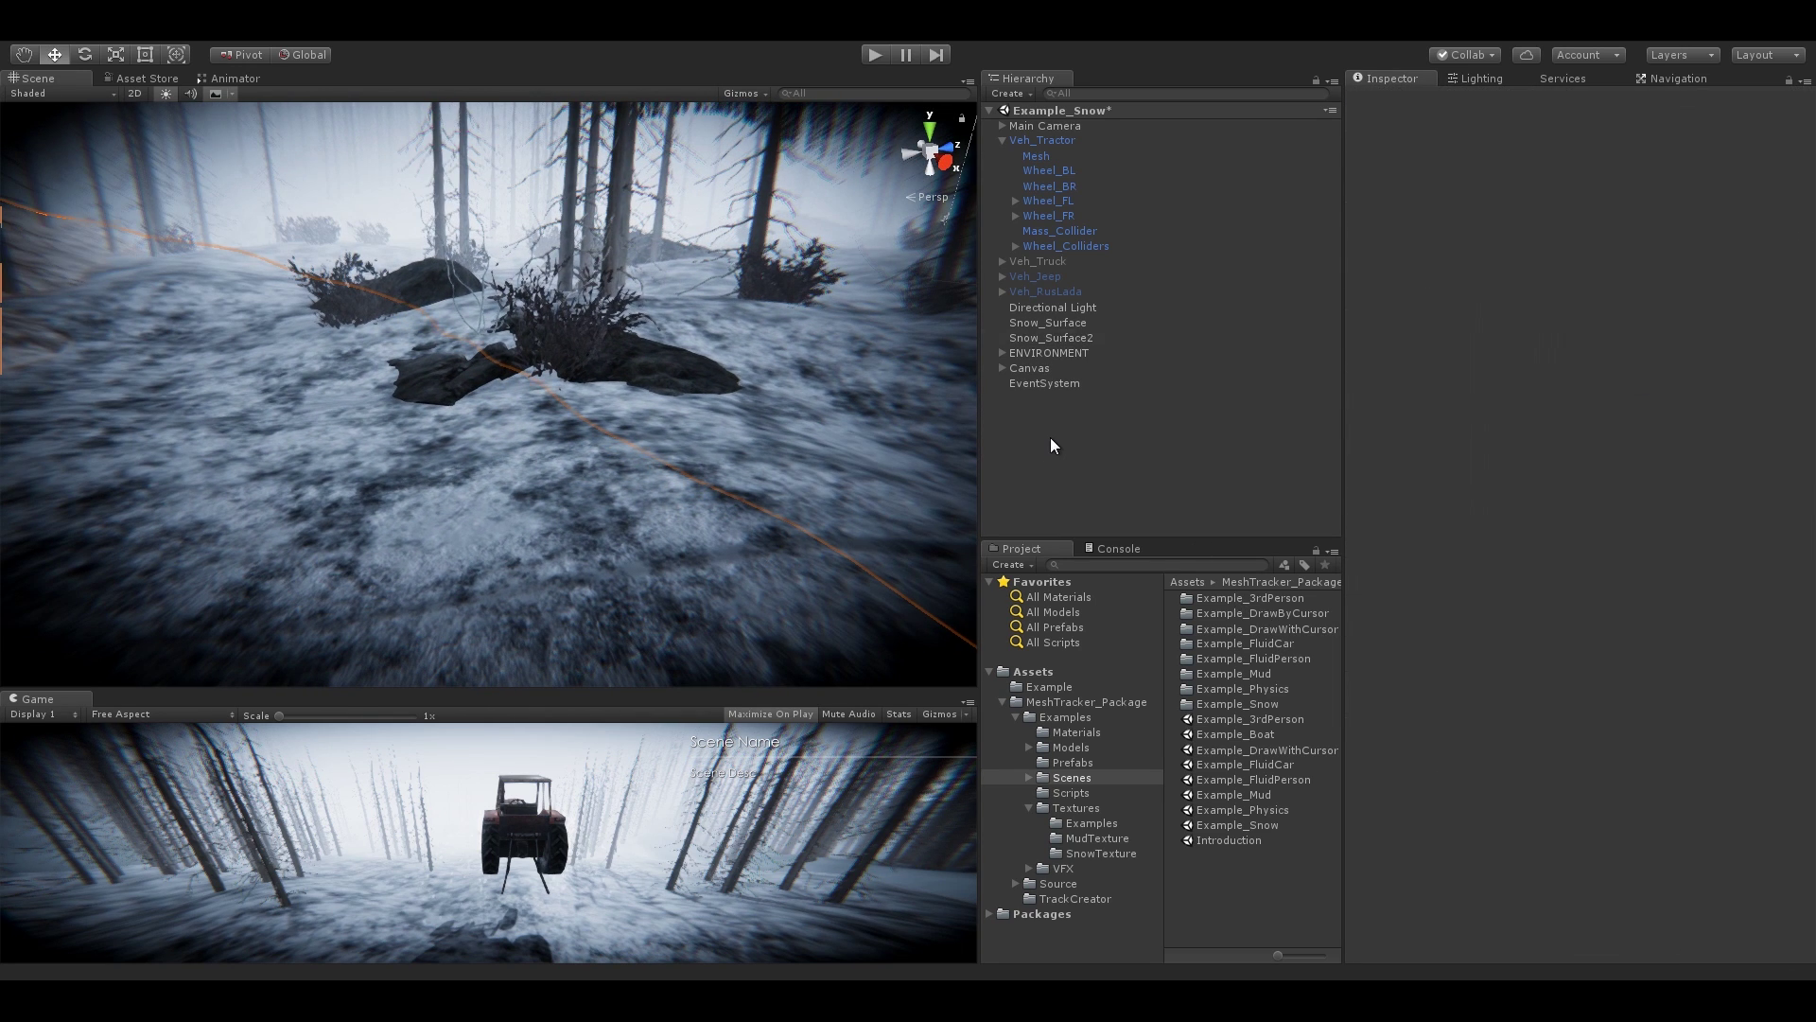
- Run the Example_Snow scene and drive the tractor forward to carve wheel tracks in the snow
right_drag(827, 386, 542, 360)
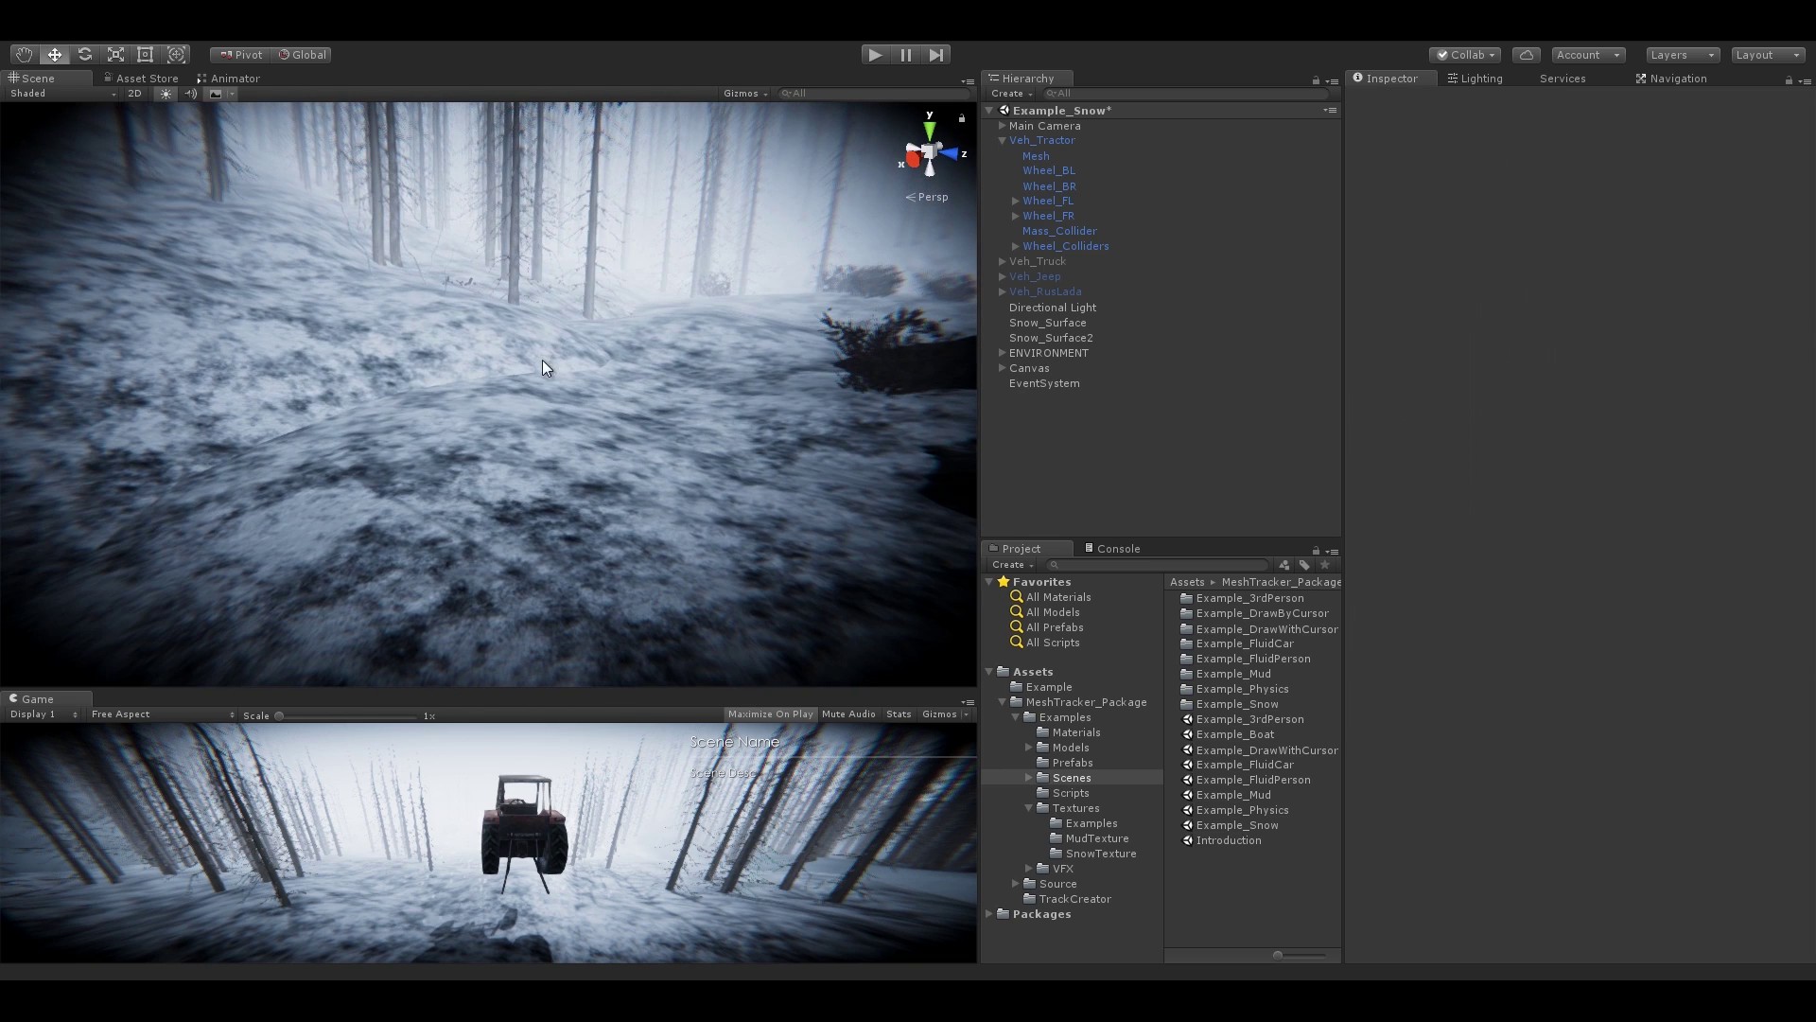
click(874, 55)
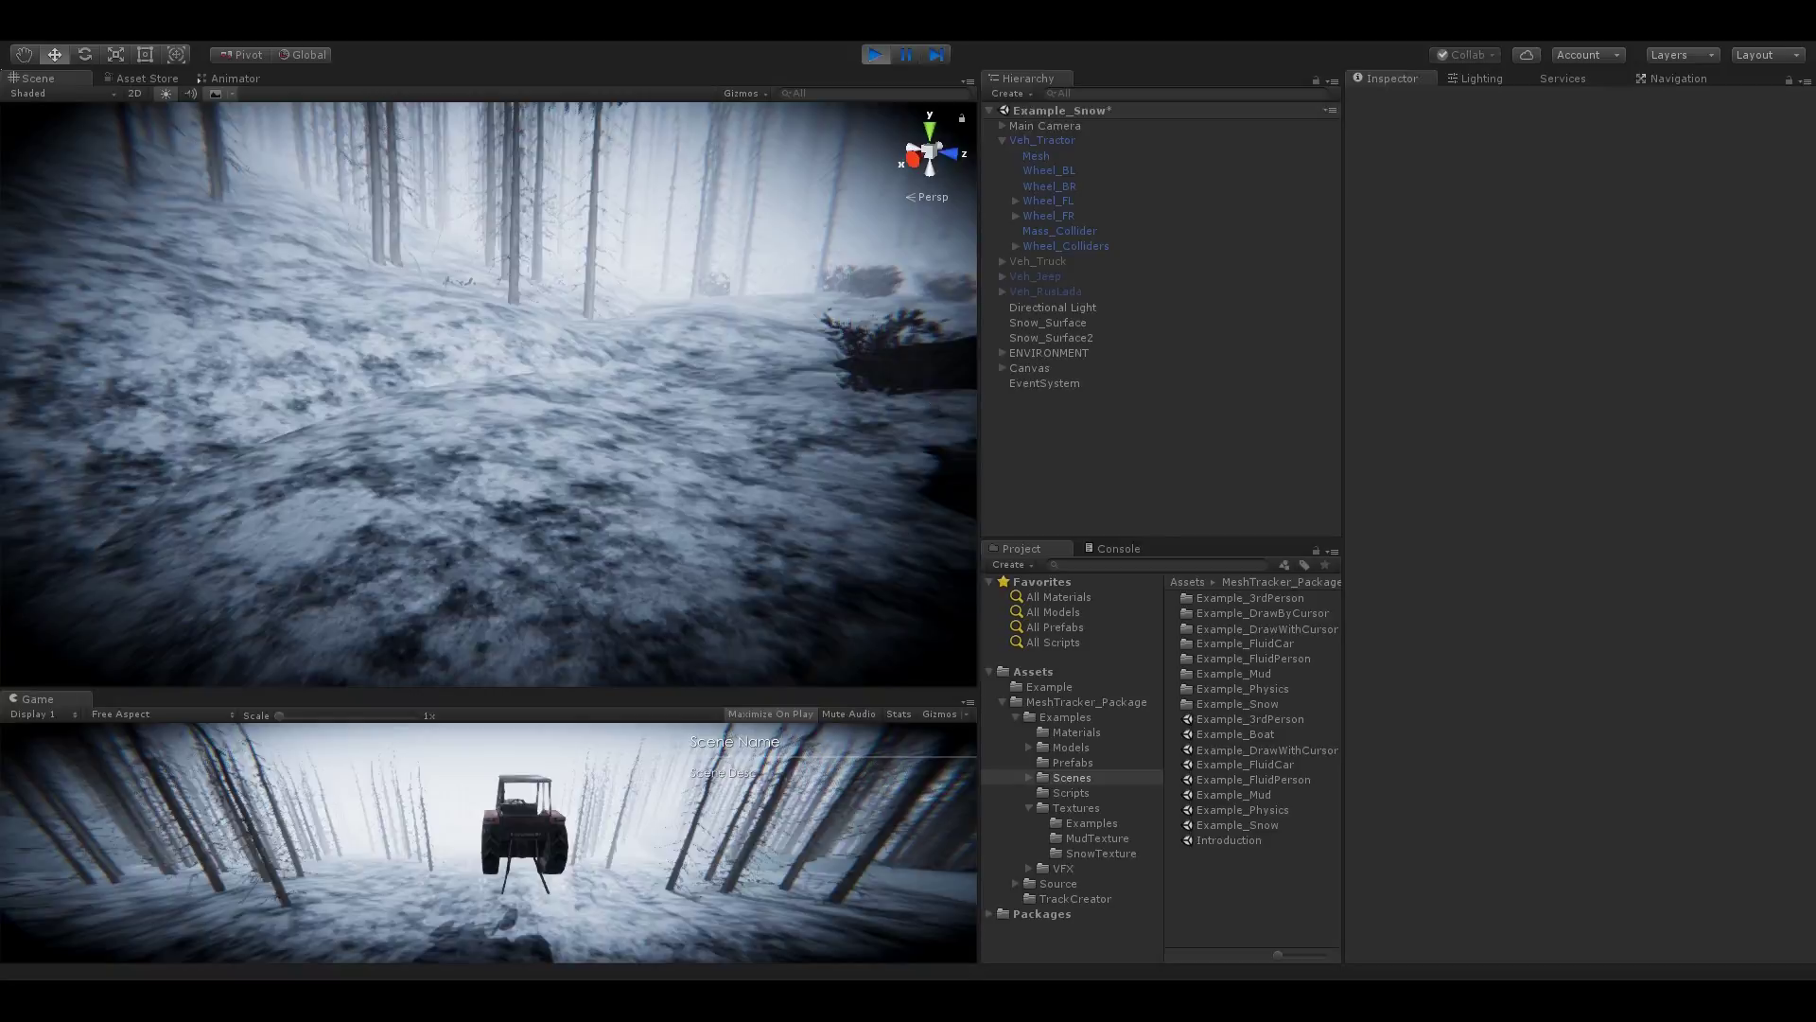
key(w)
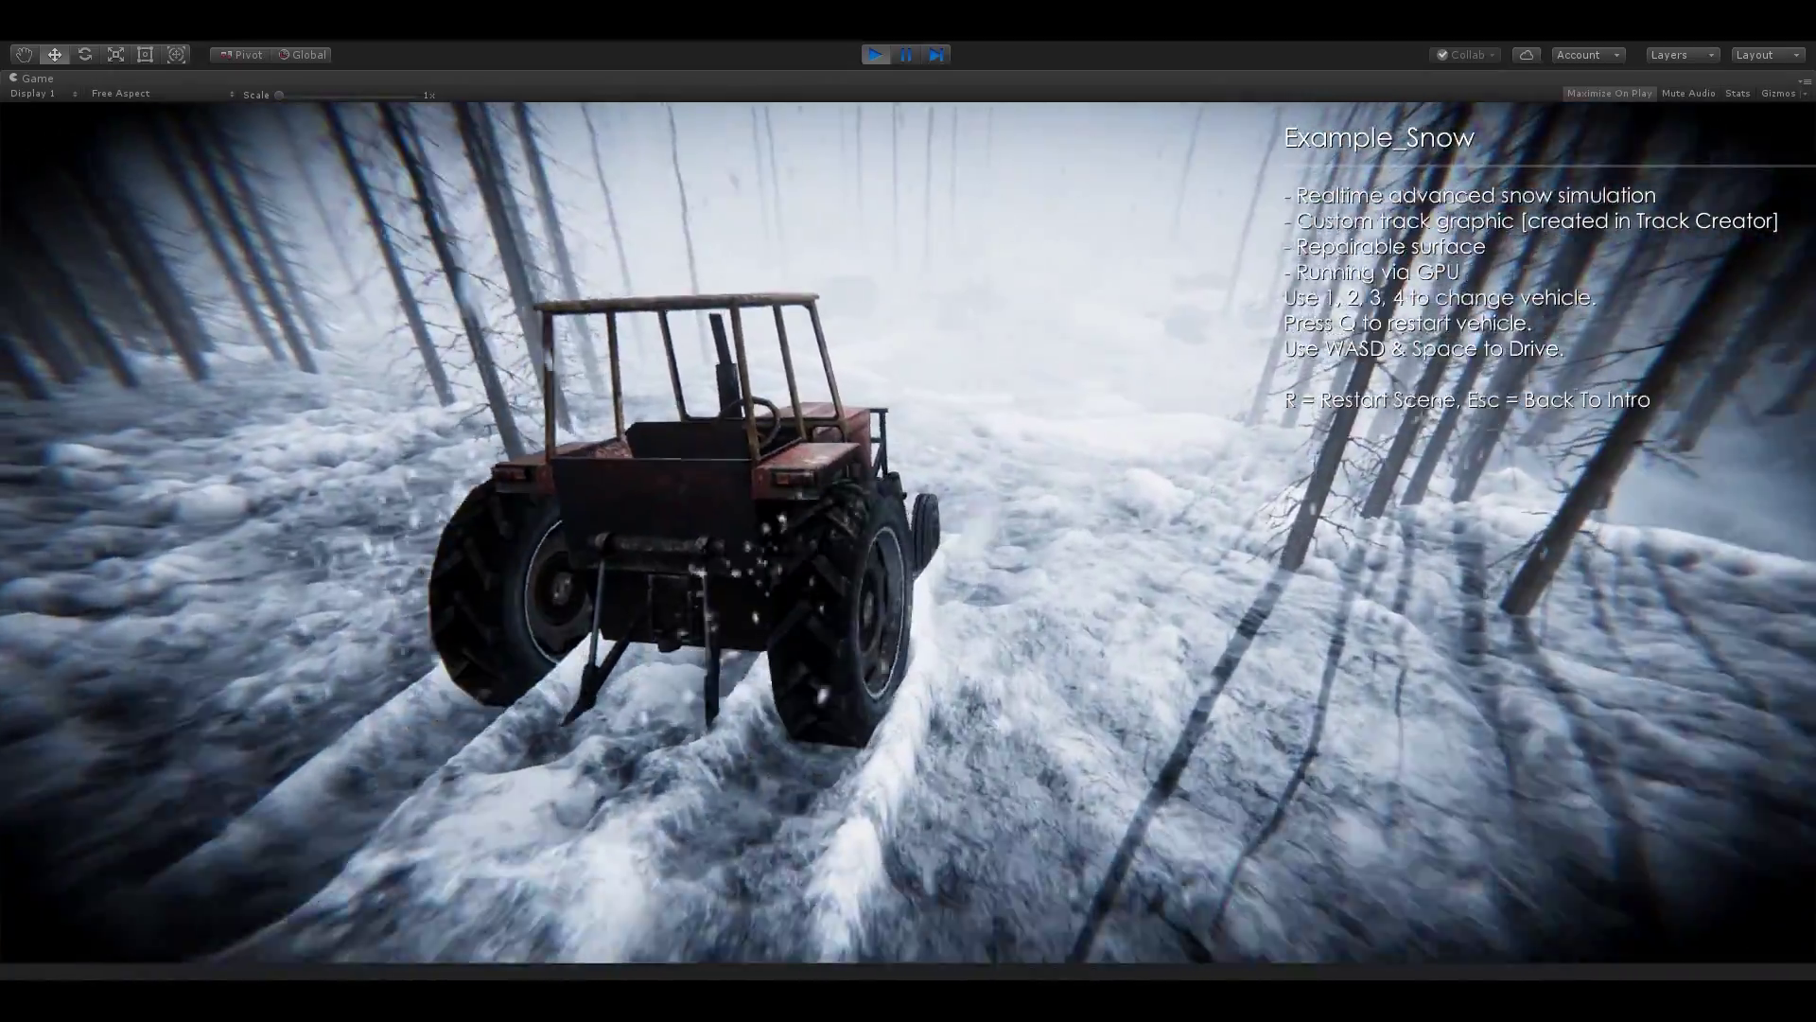
- Steer the tractor through curves between the trees and rocks, carving further wheel tracks into the snow
key(d)
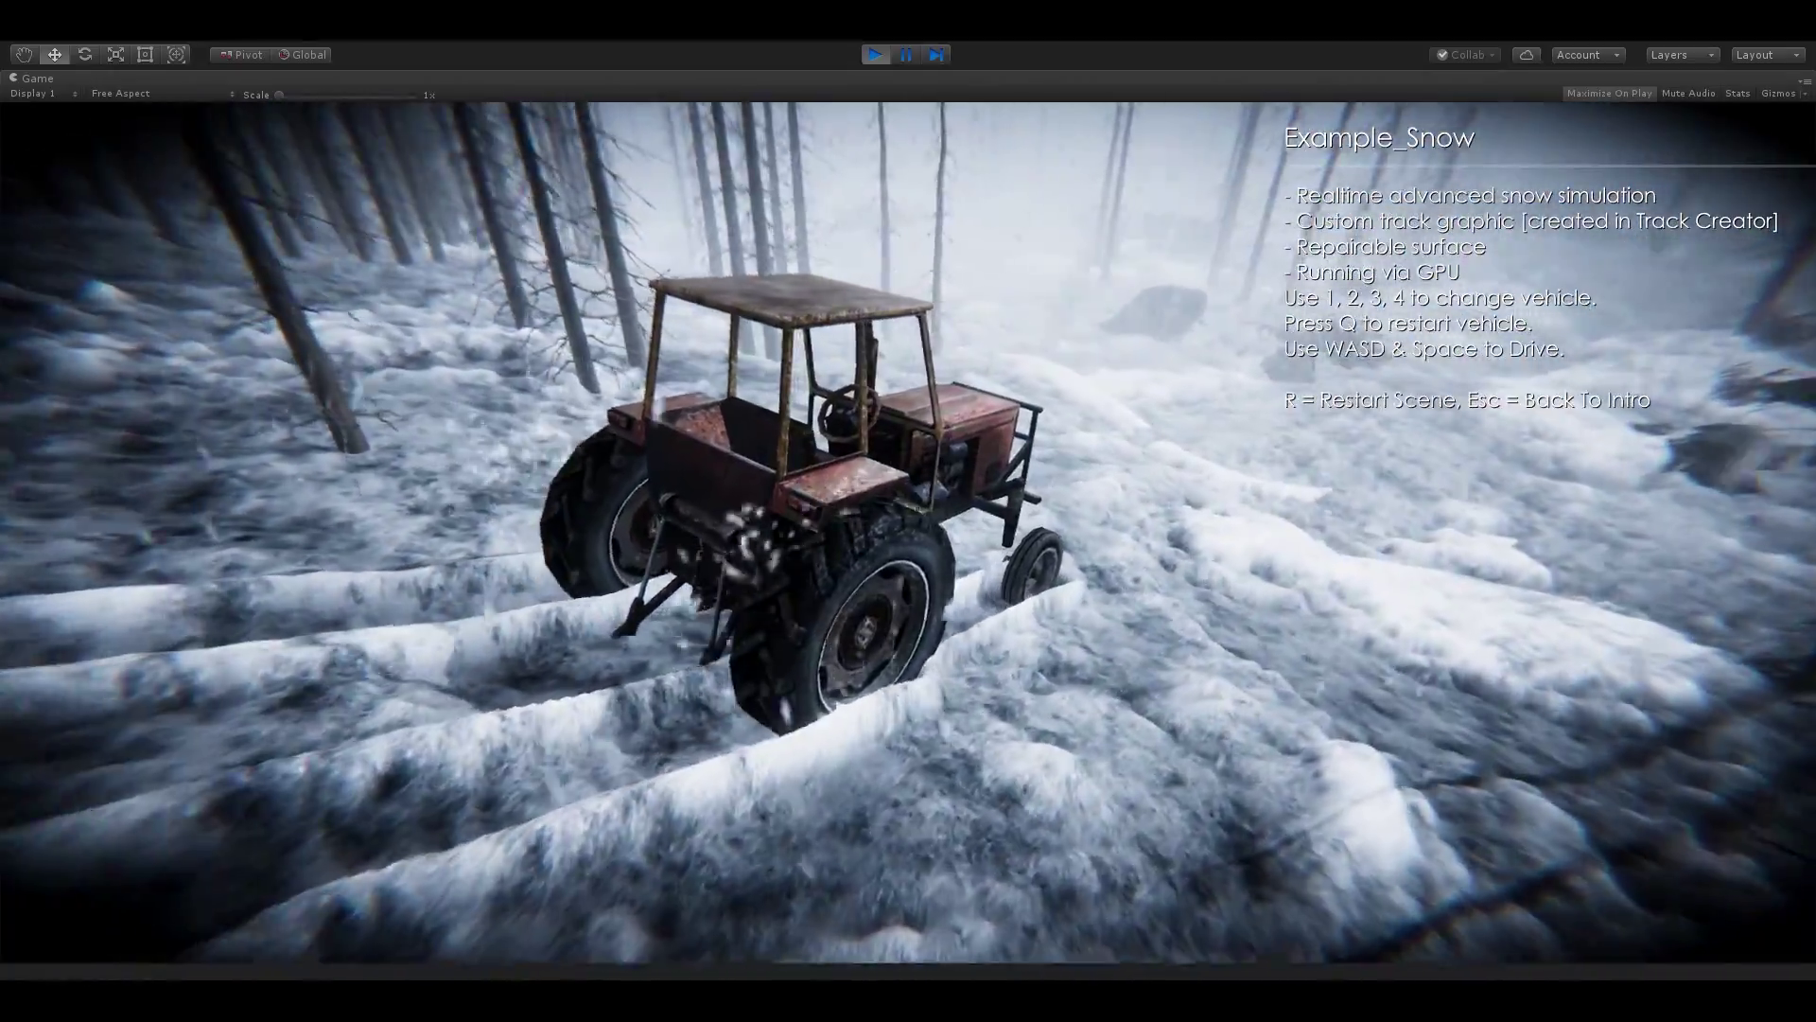
key(w)
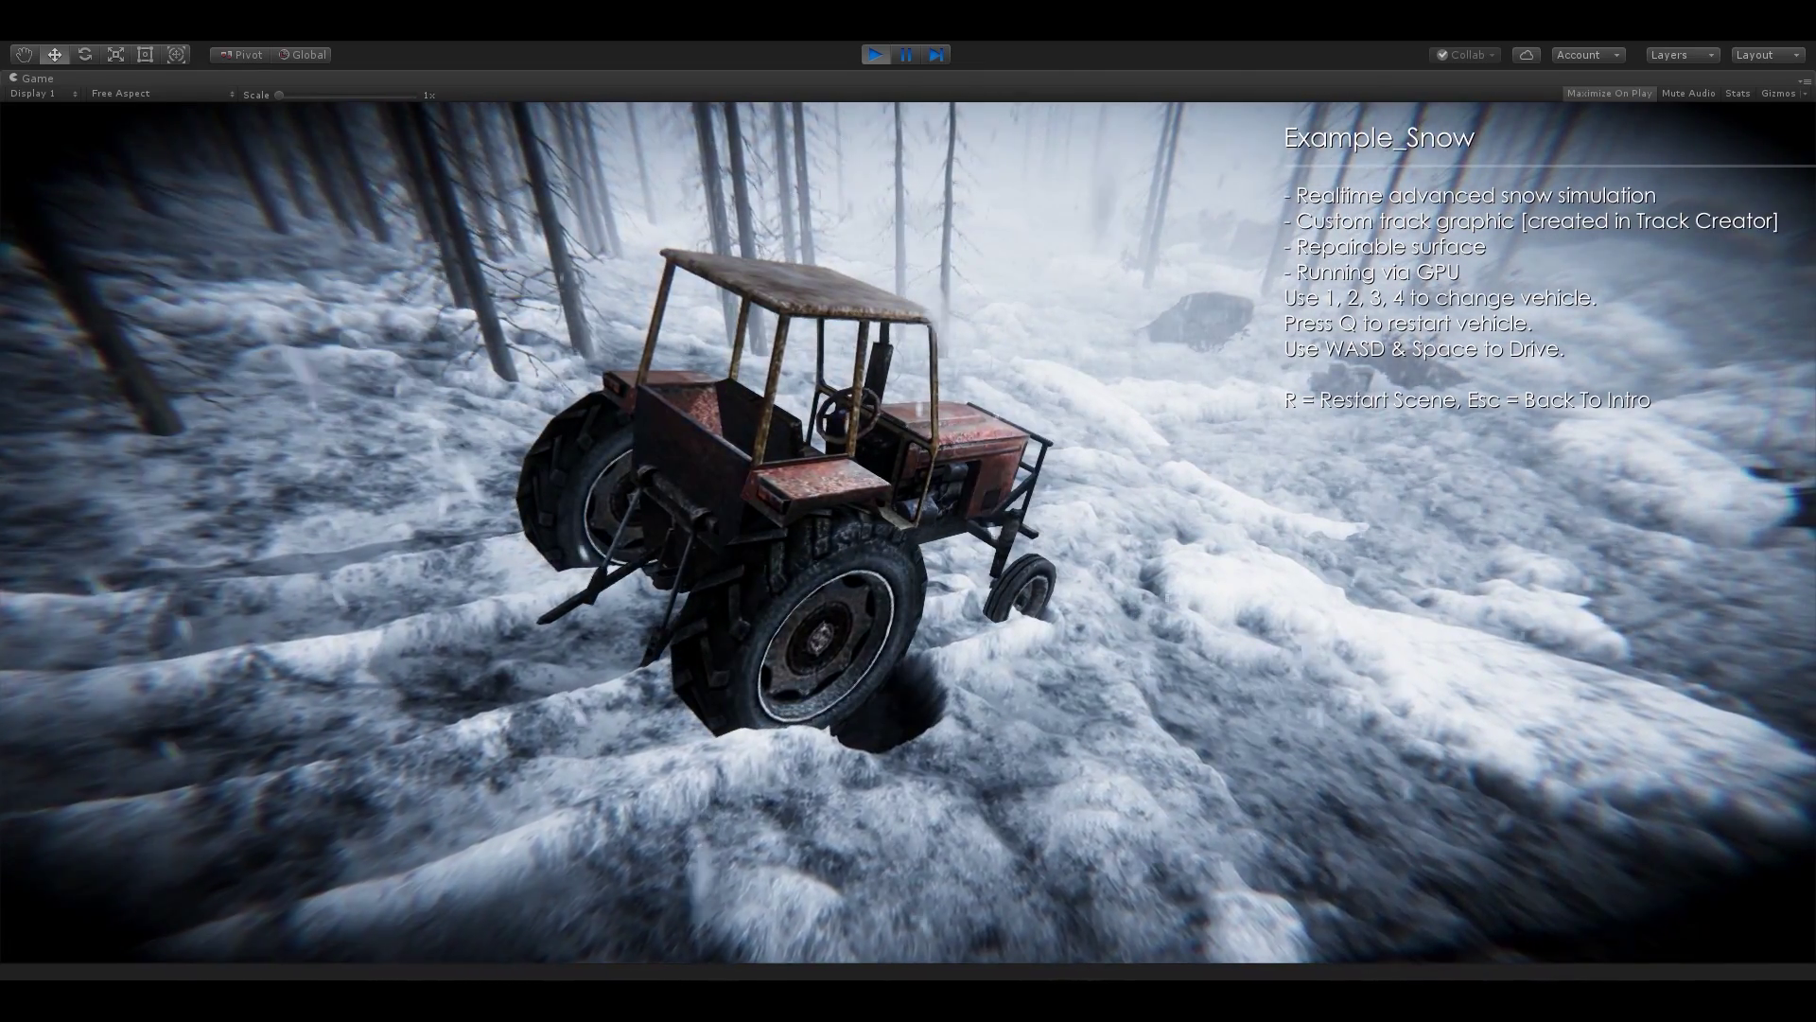
key(w)
key(w)
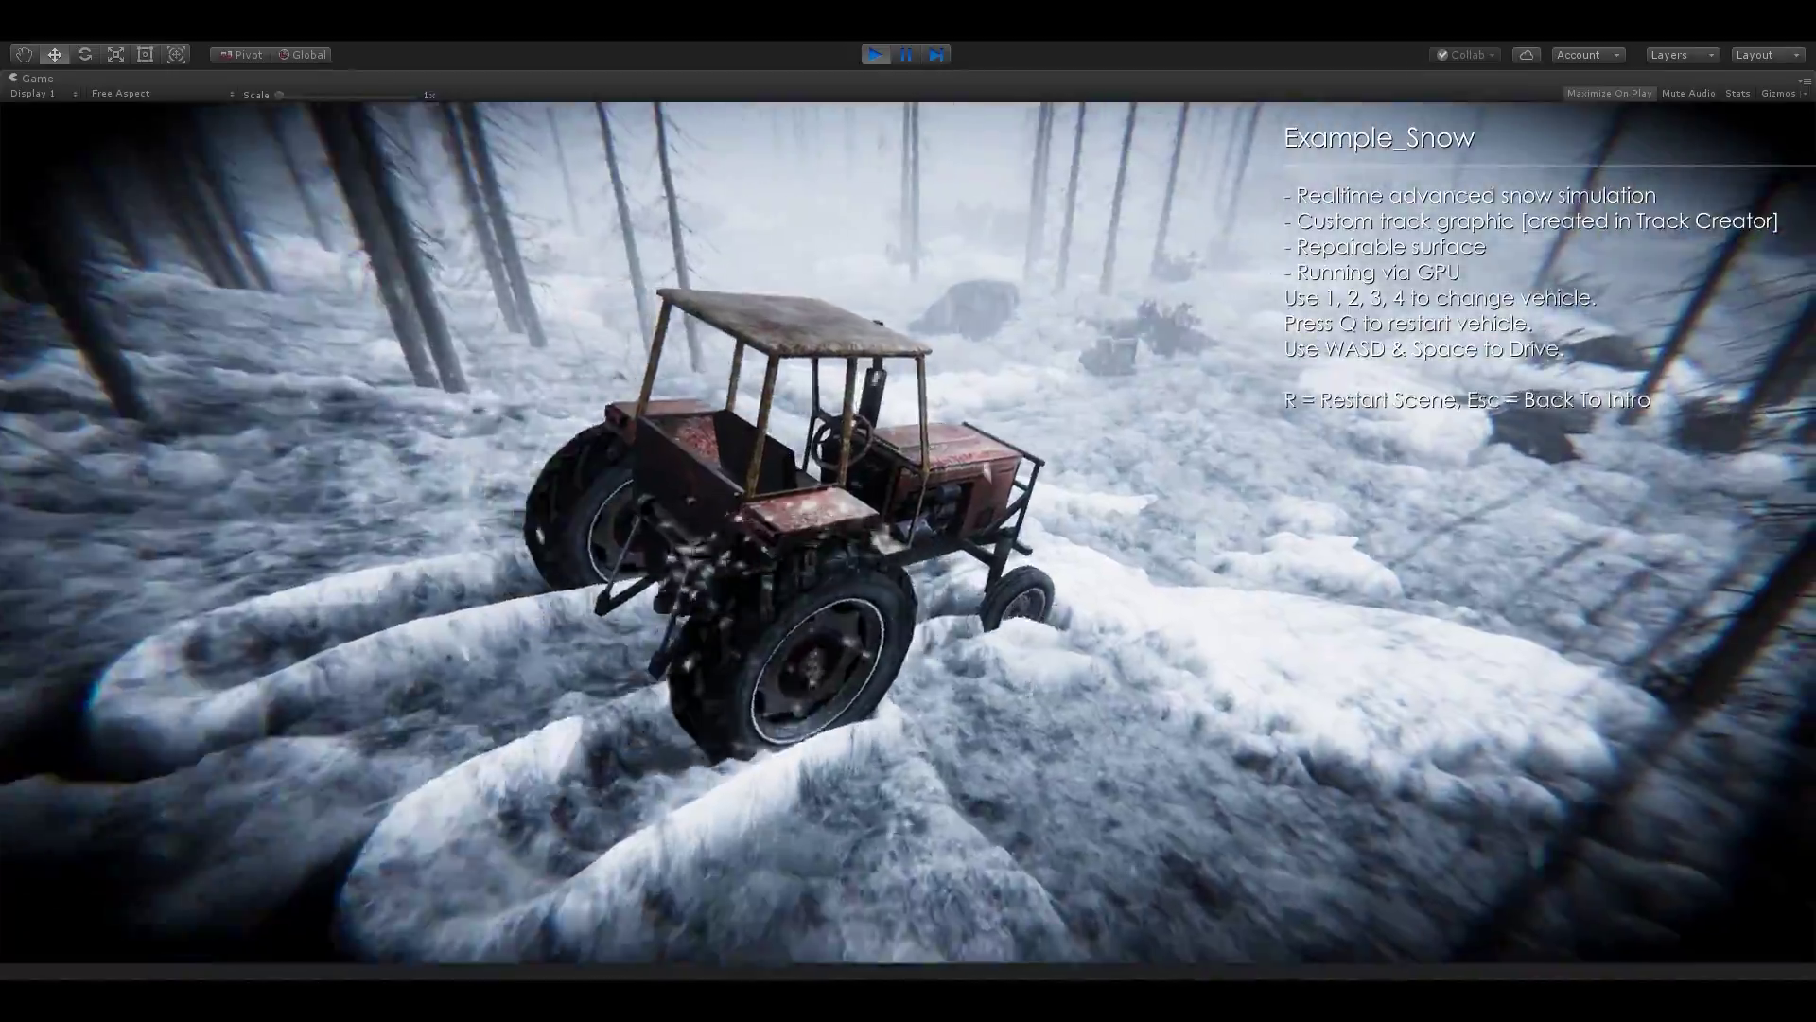
key(w)
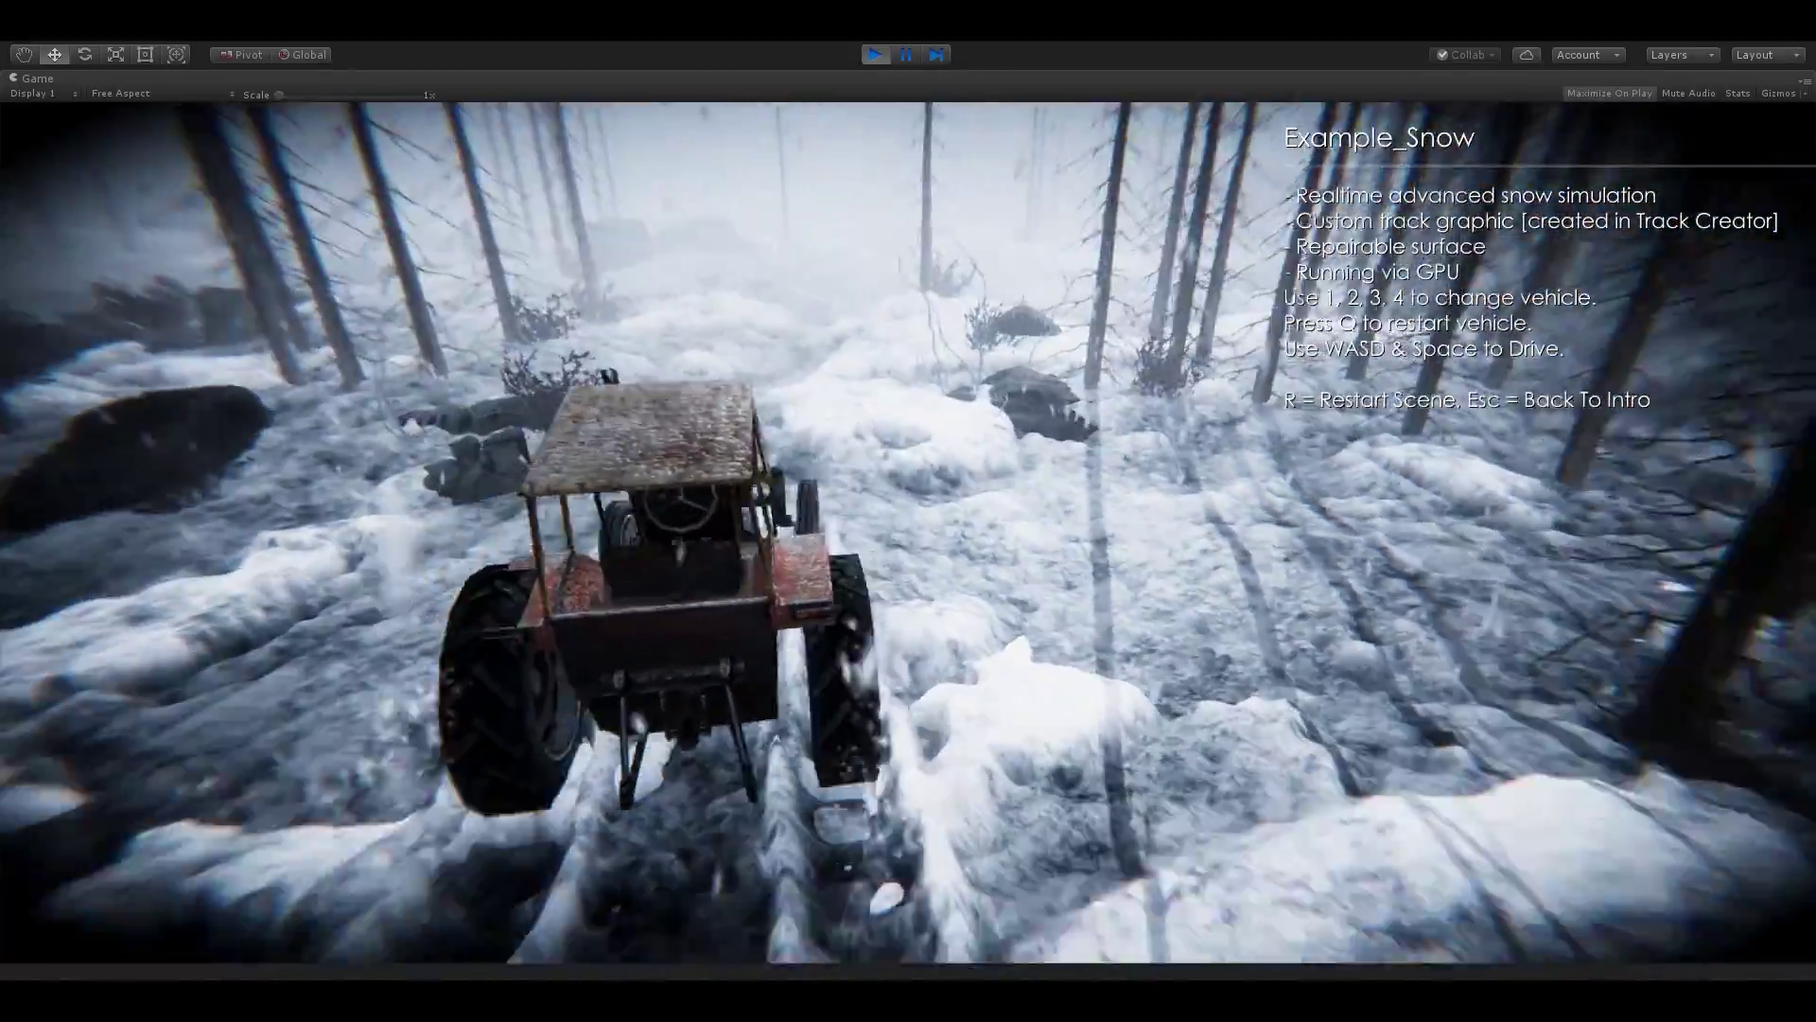
key(w)
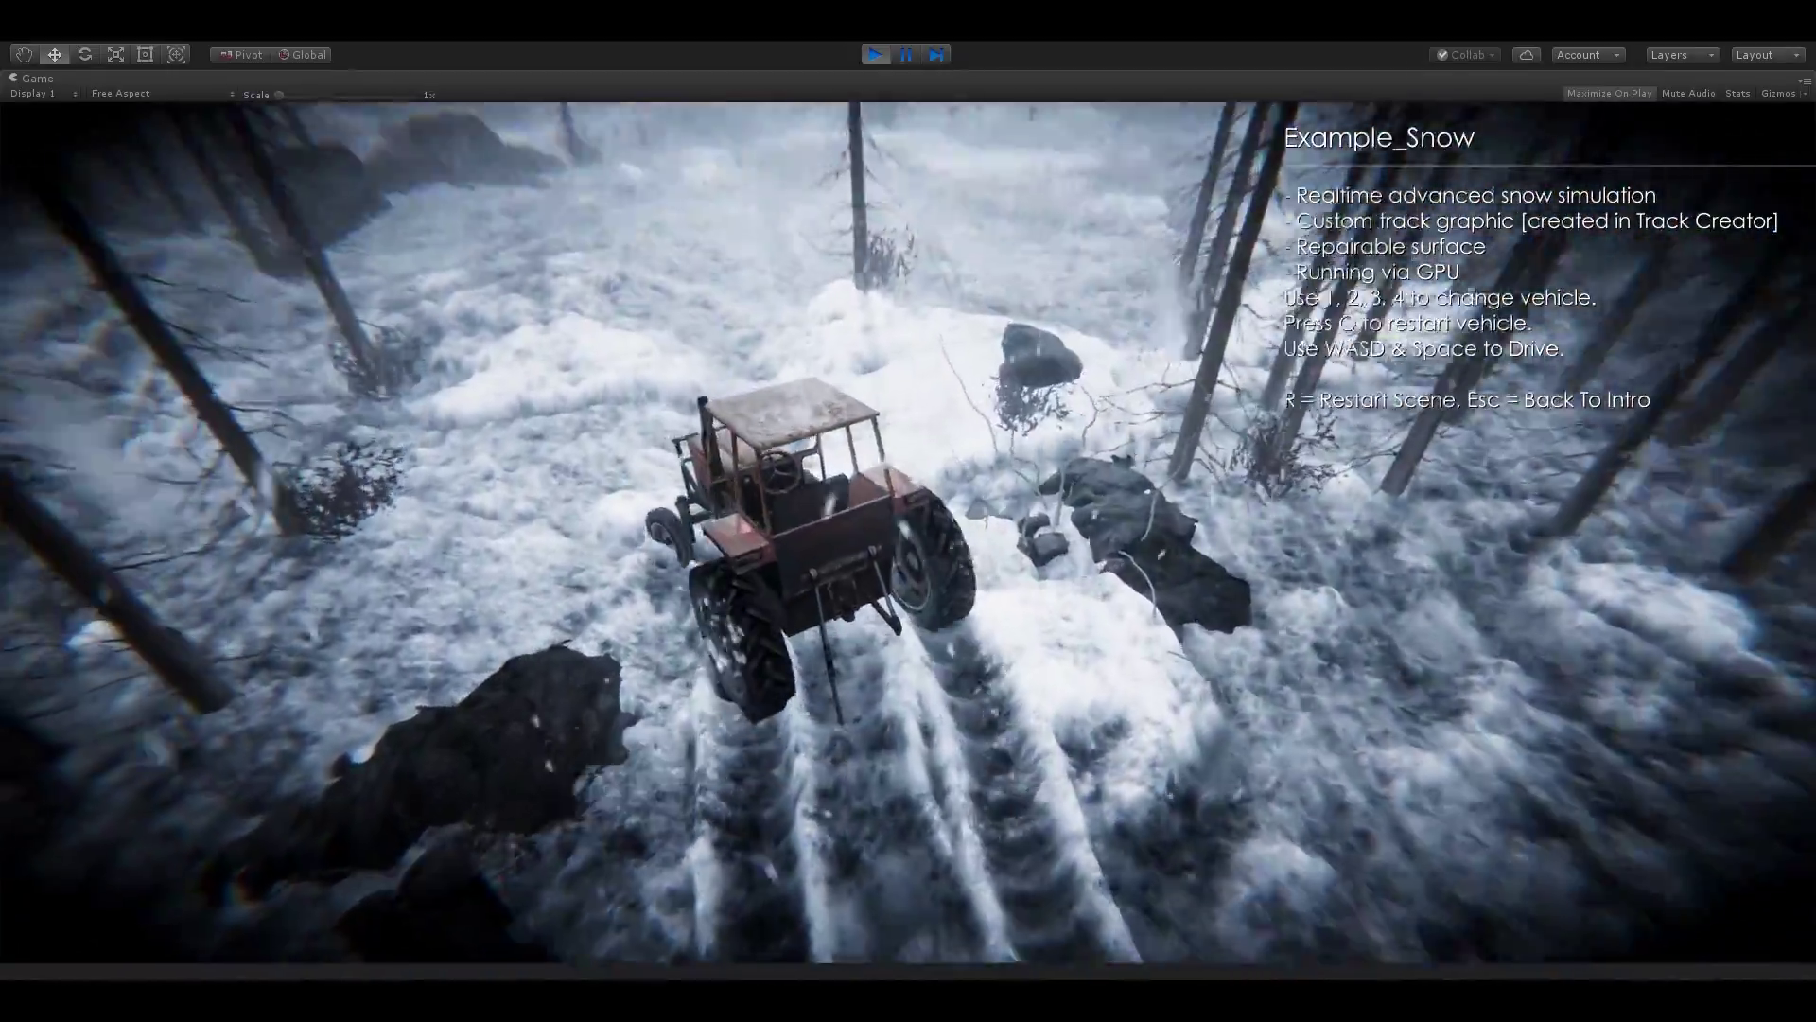
key(w)
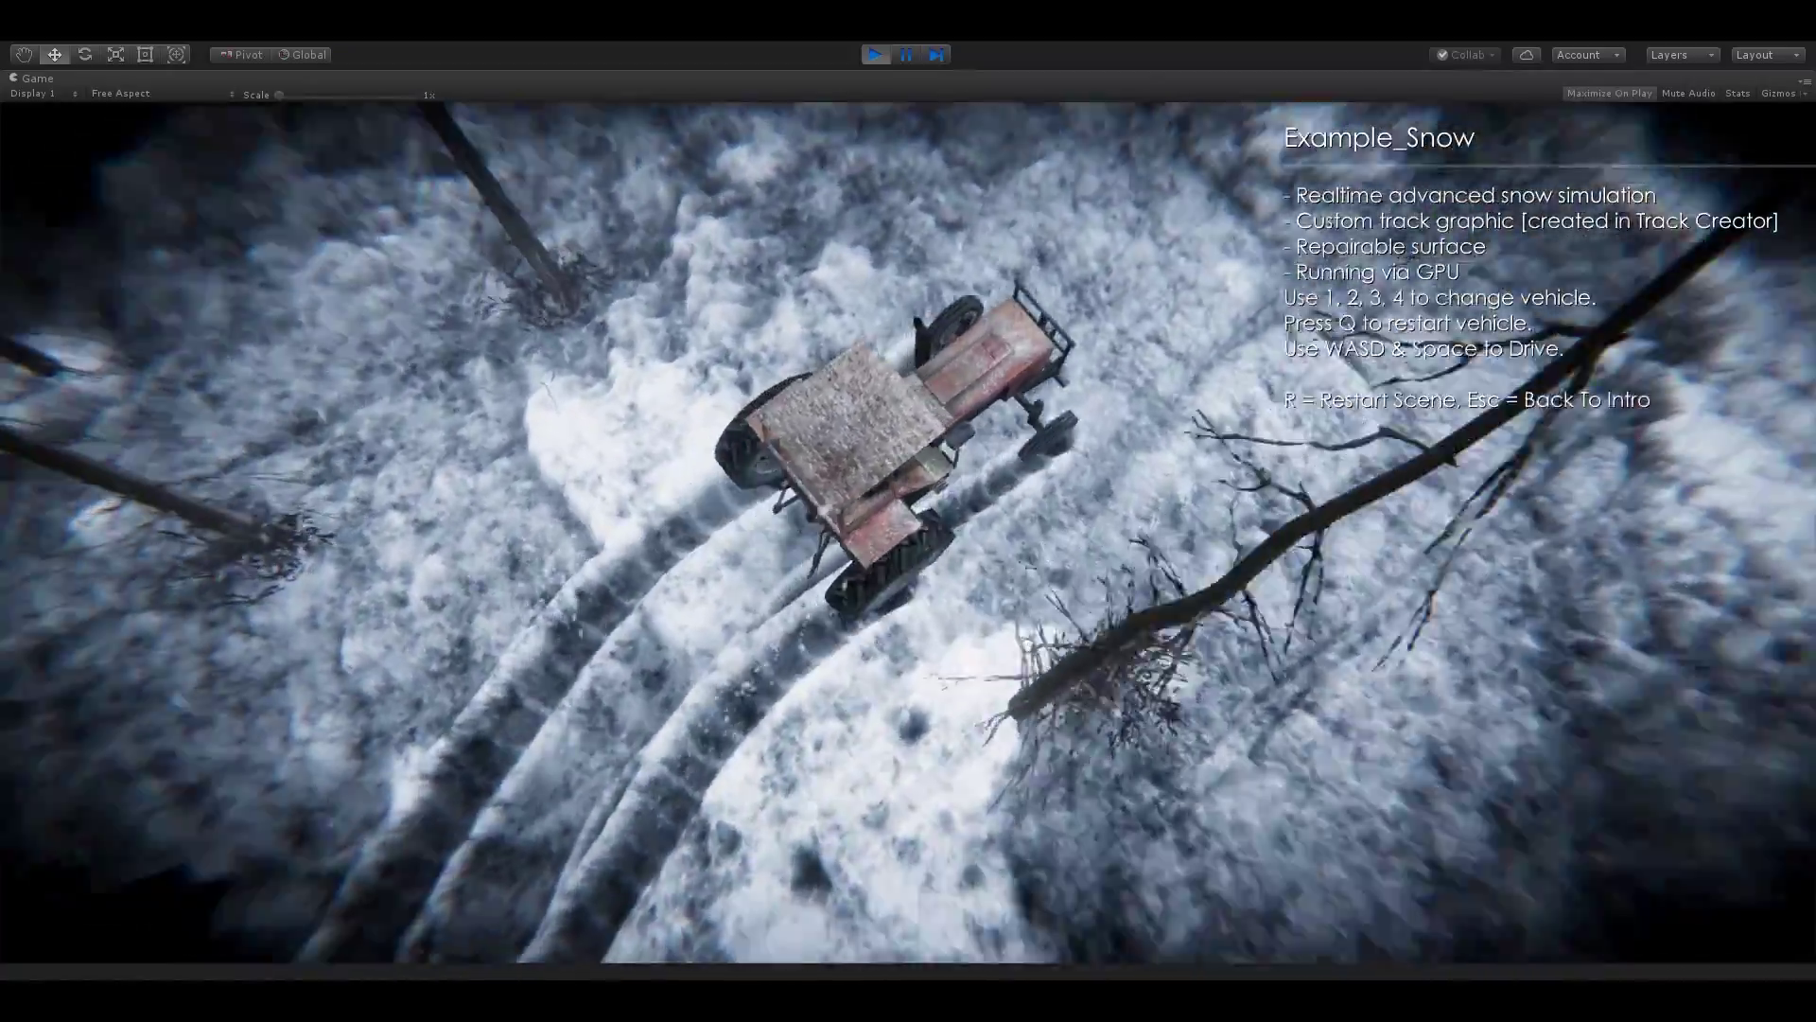
key(w)
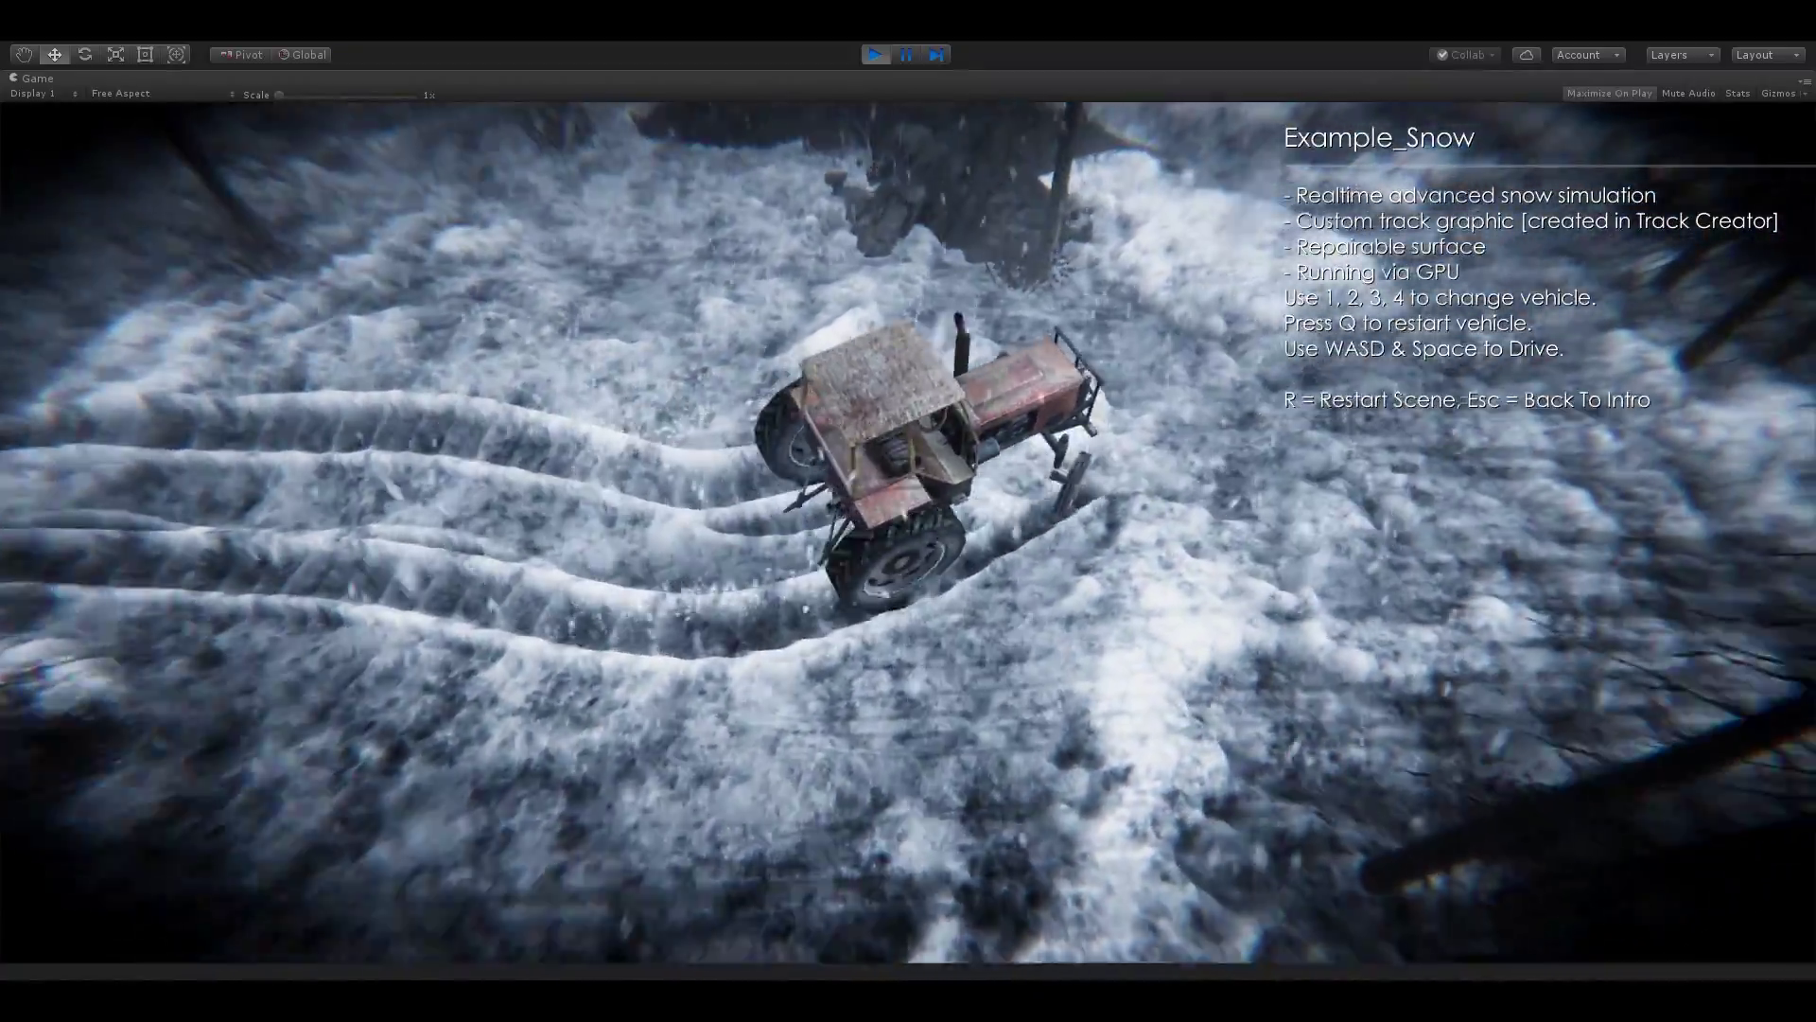
key(w)
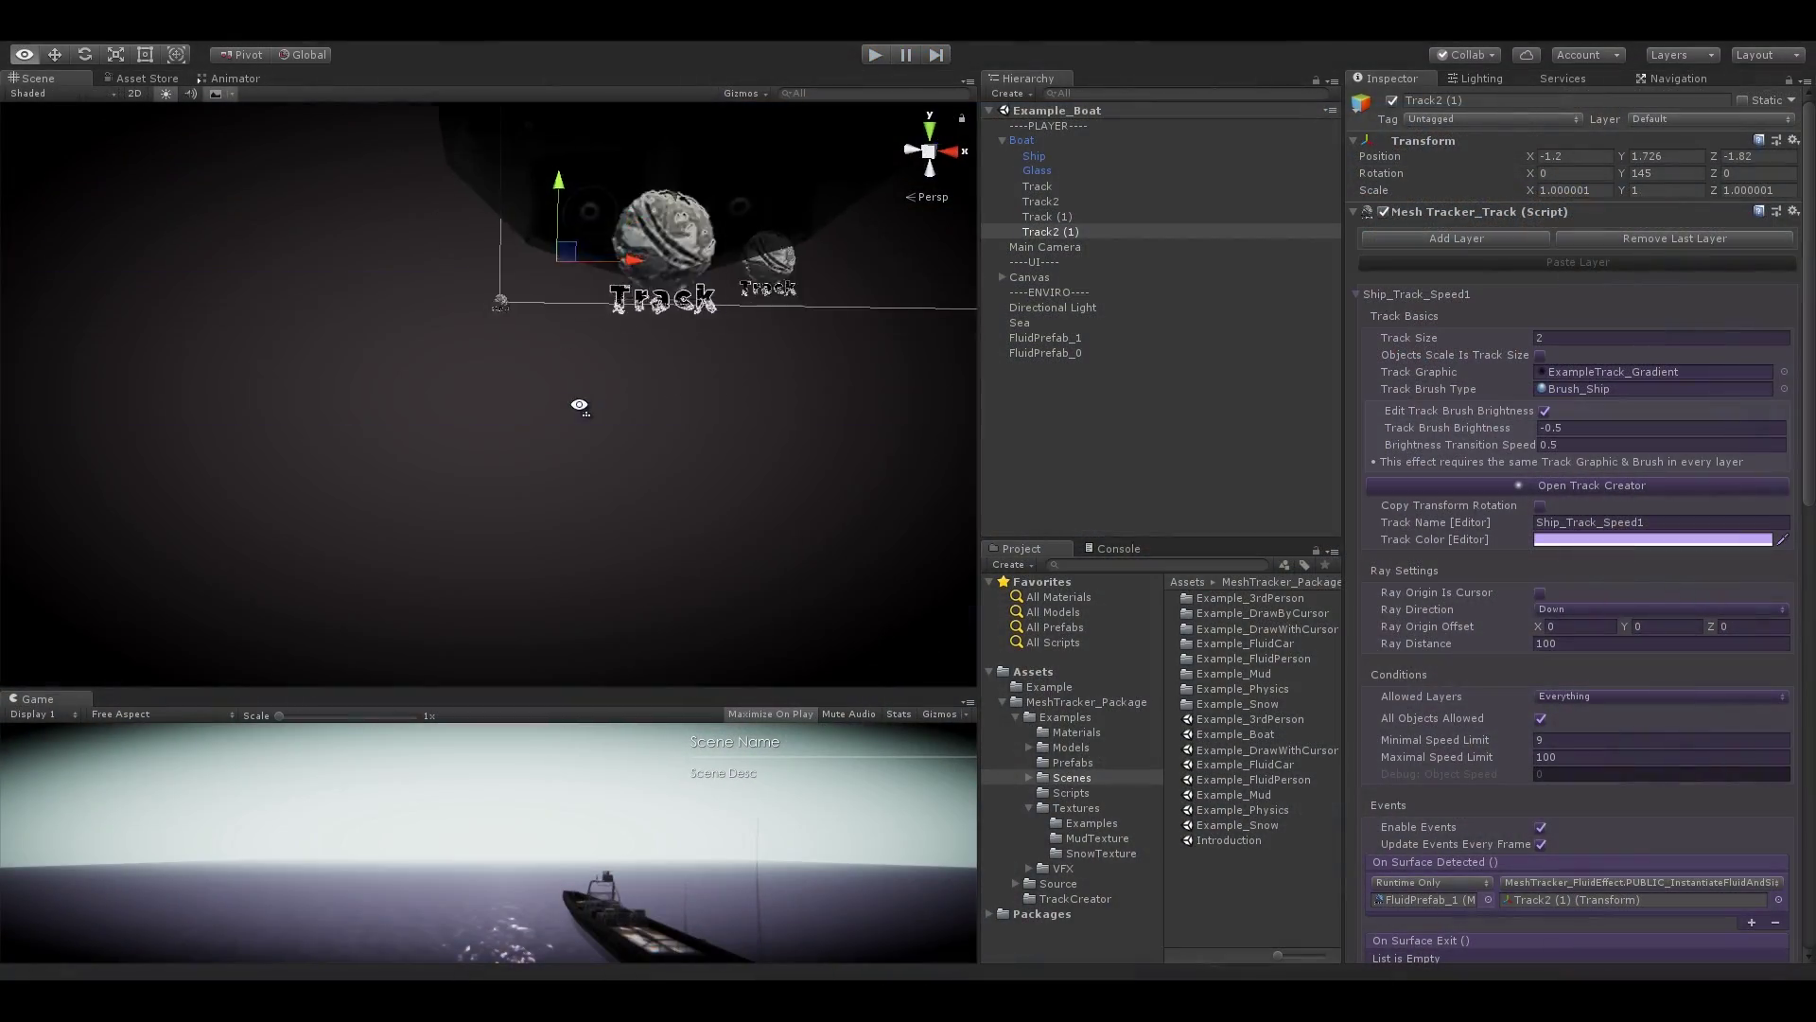
- Inspect the boat's stern in Example_Boat and compare the brush brightness, speed limit and event settings of Track and Track2
alt+drag(530, 369, 772, 335)
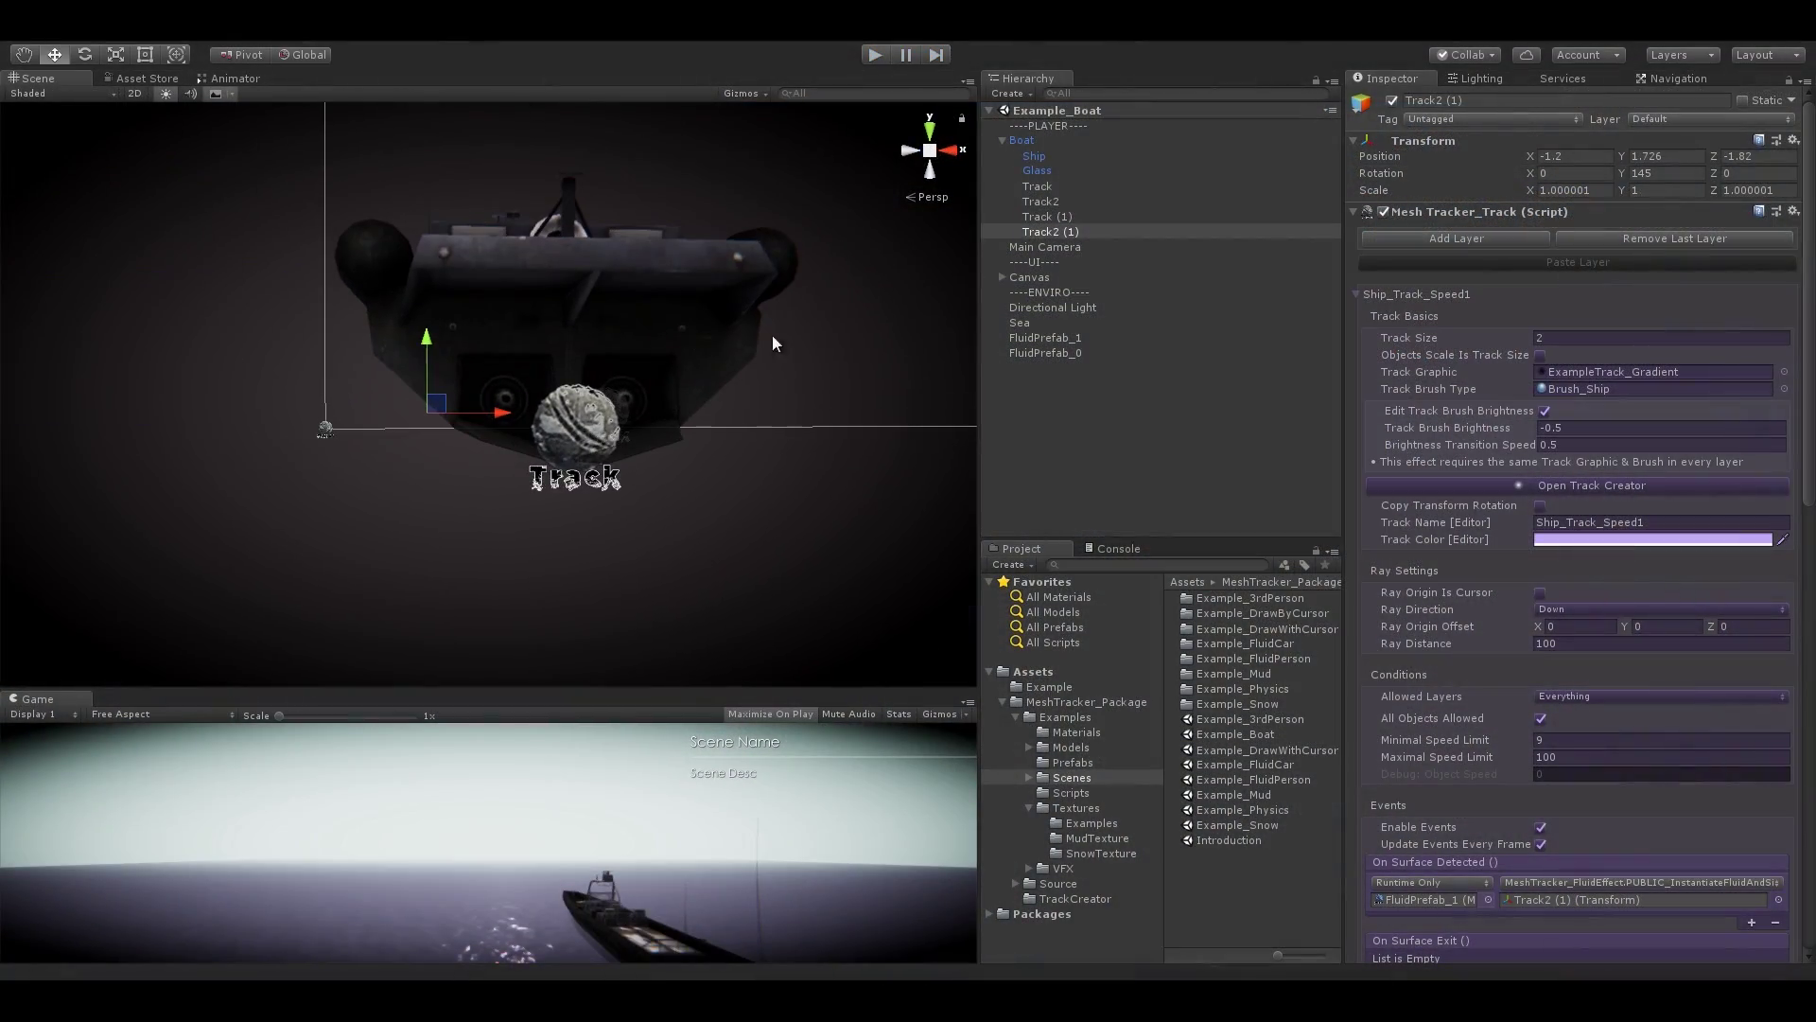
click(1037, 186)
alt+drag(721, 271, 776, 435)
click(1043, 202)
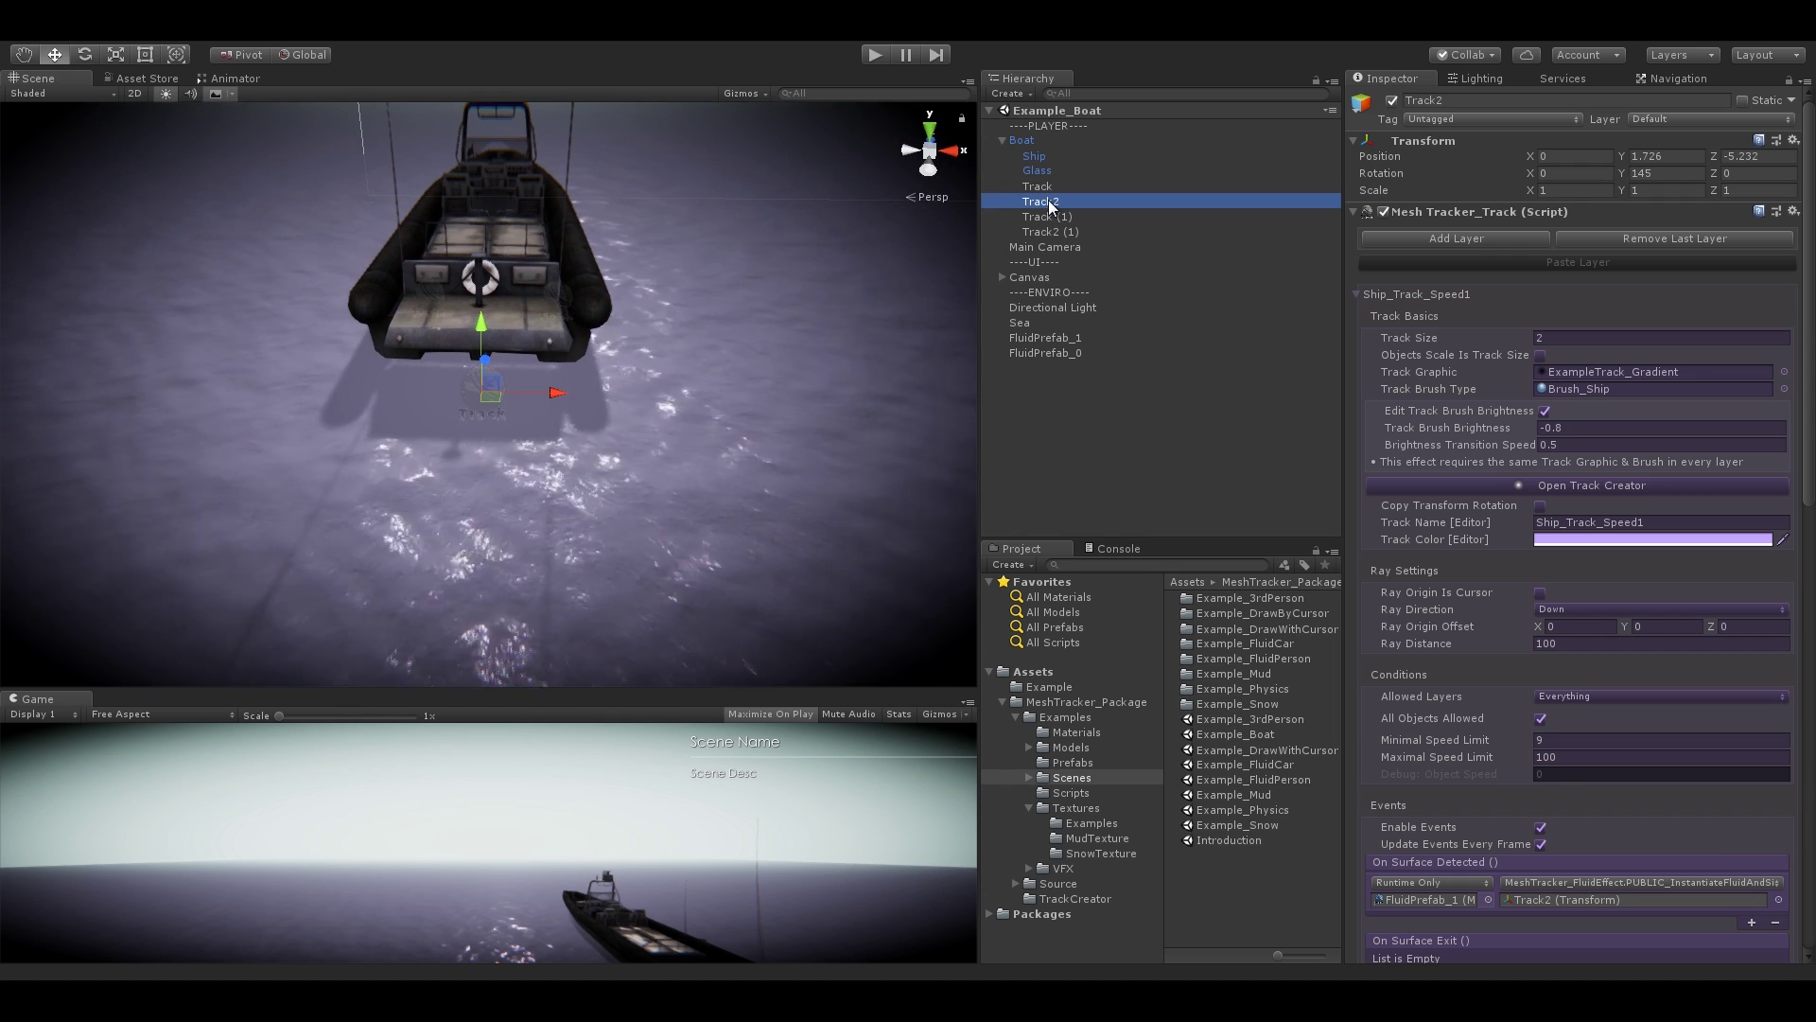
click(1038, 186)
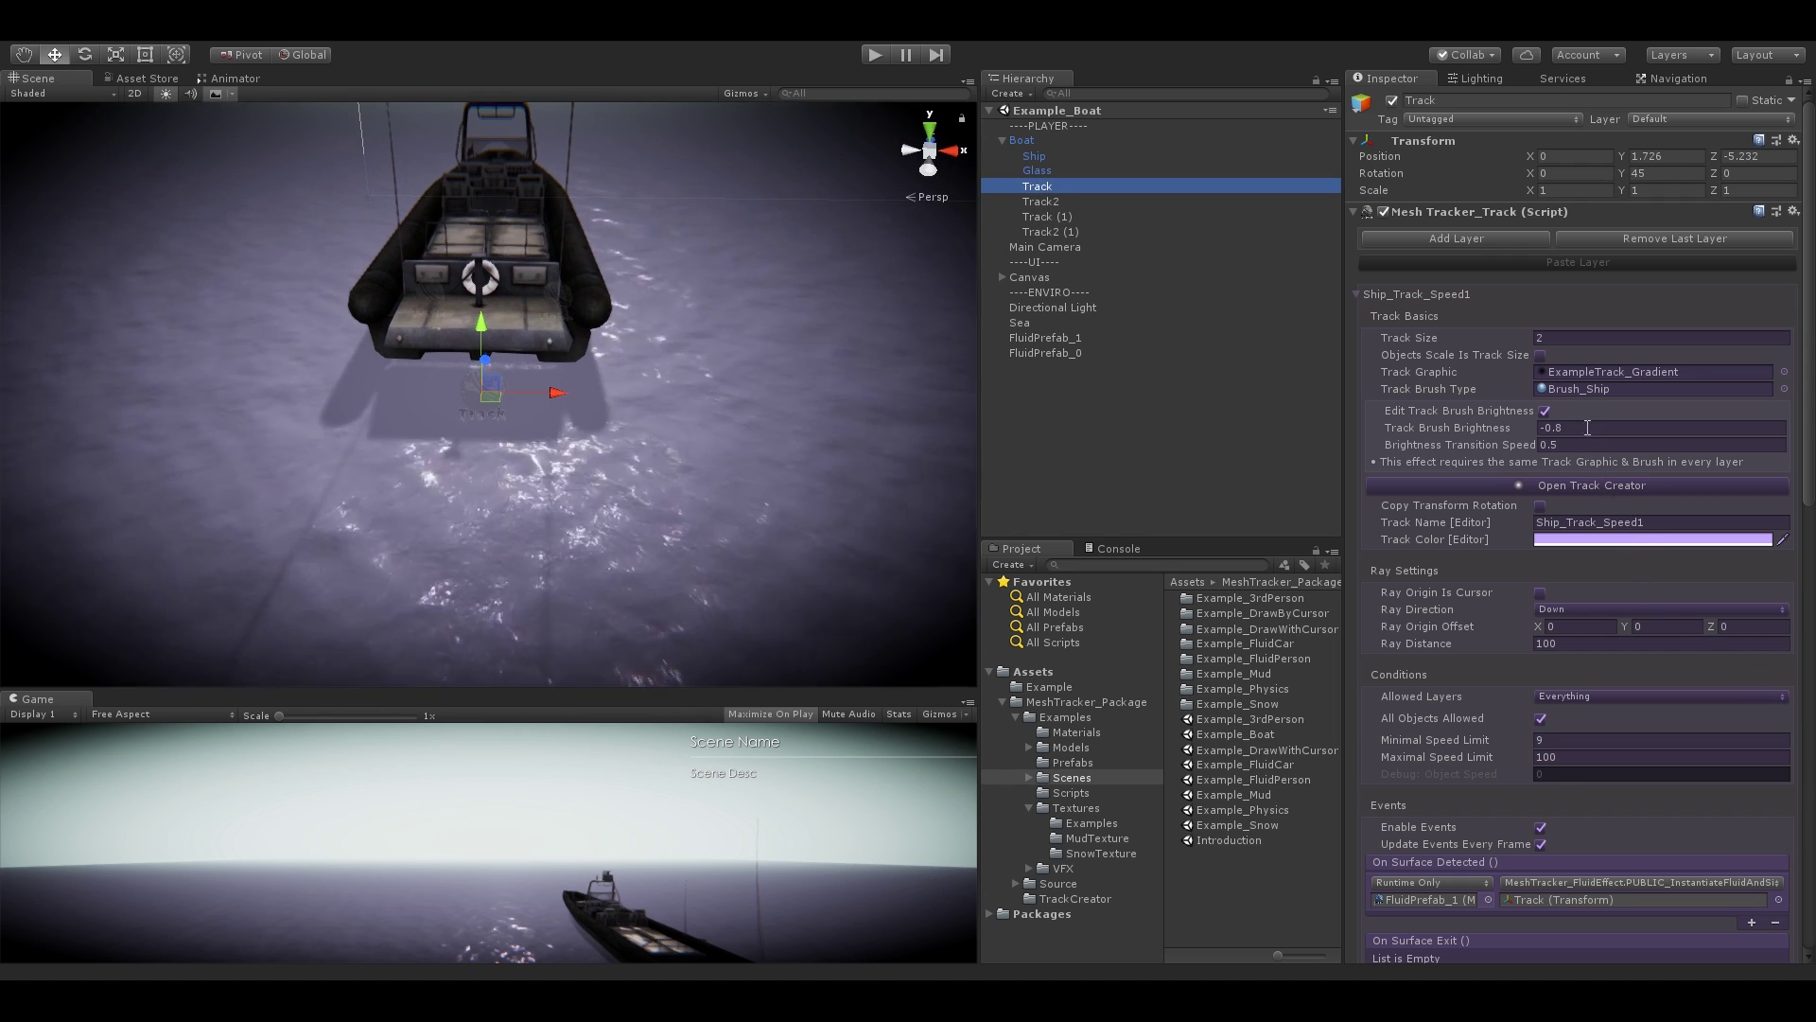
click(1042, 202)
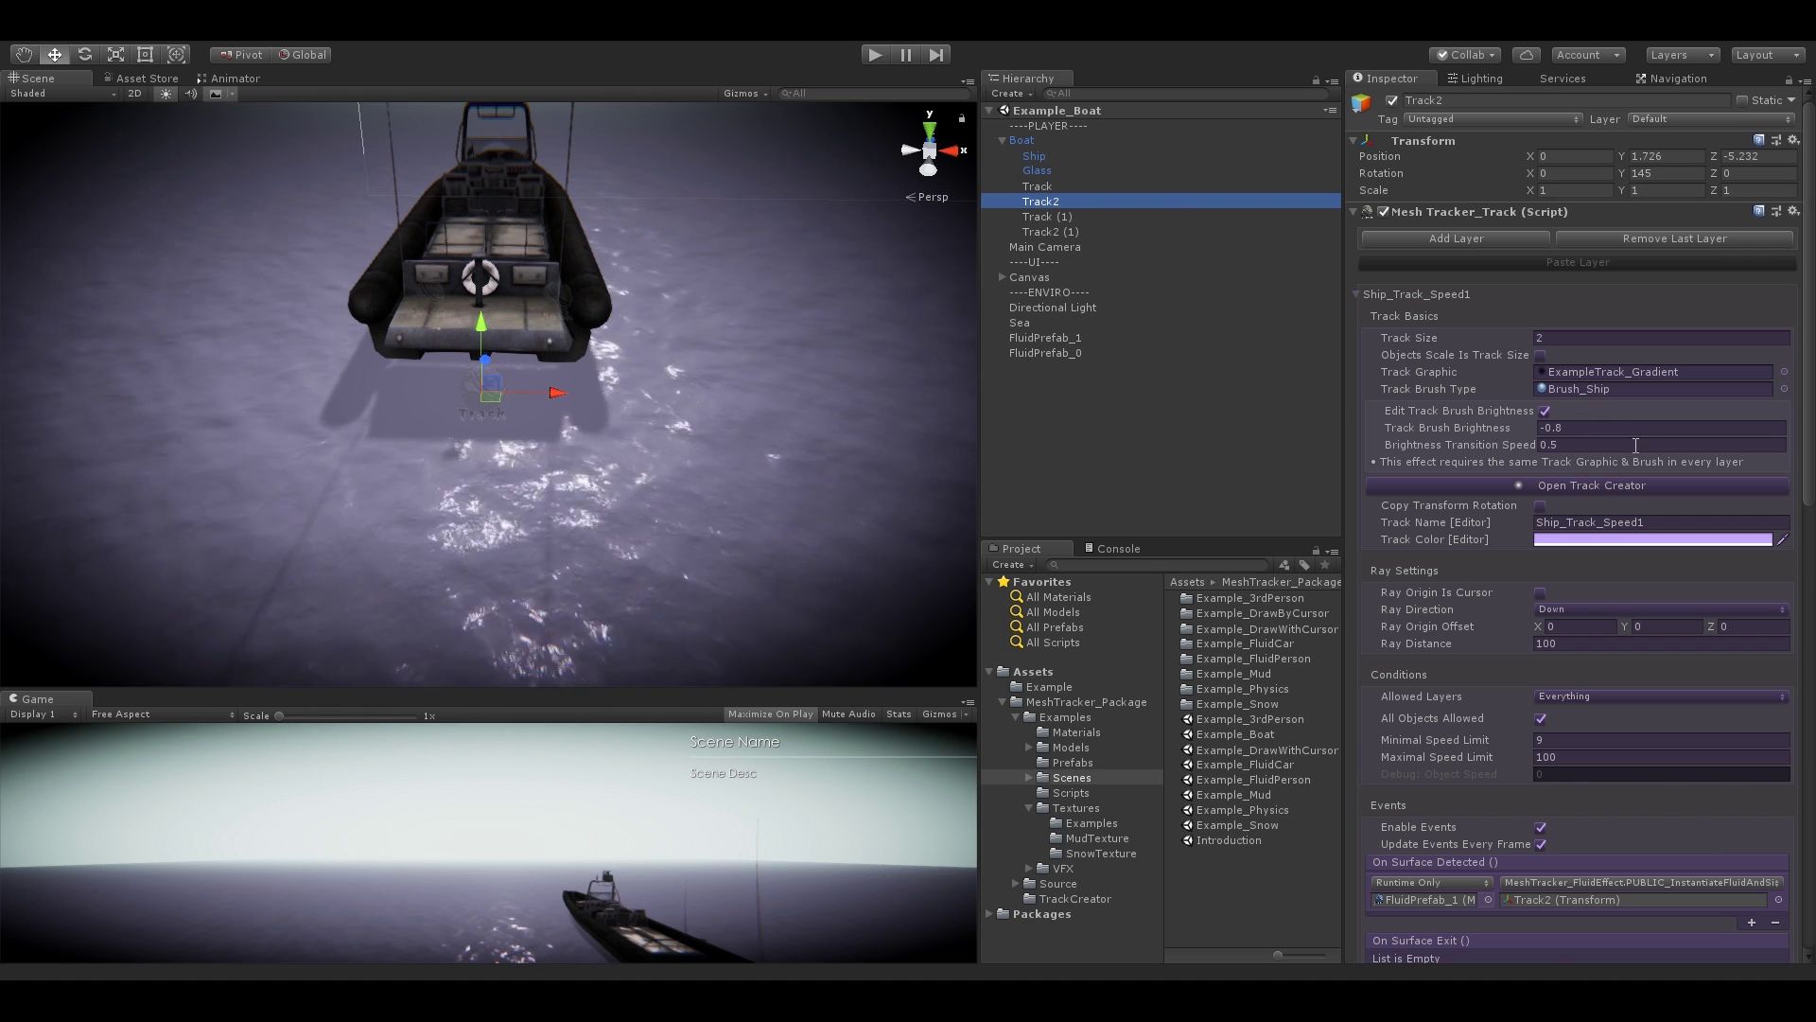
scroll(1507, 393, down, 6)
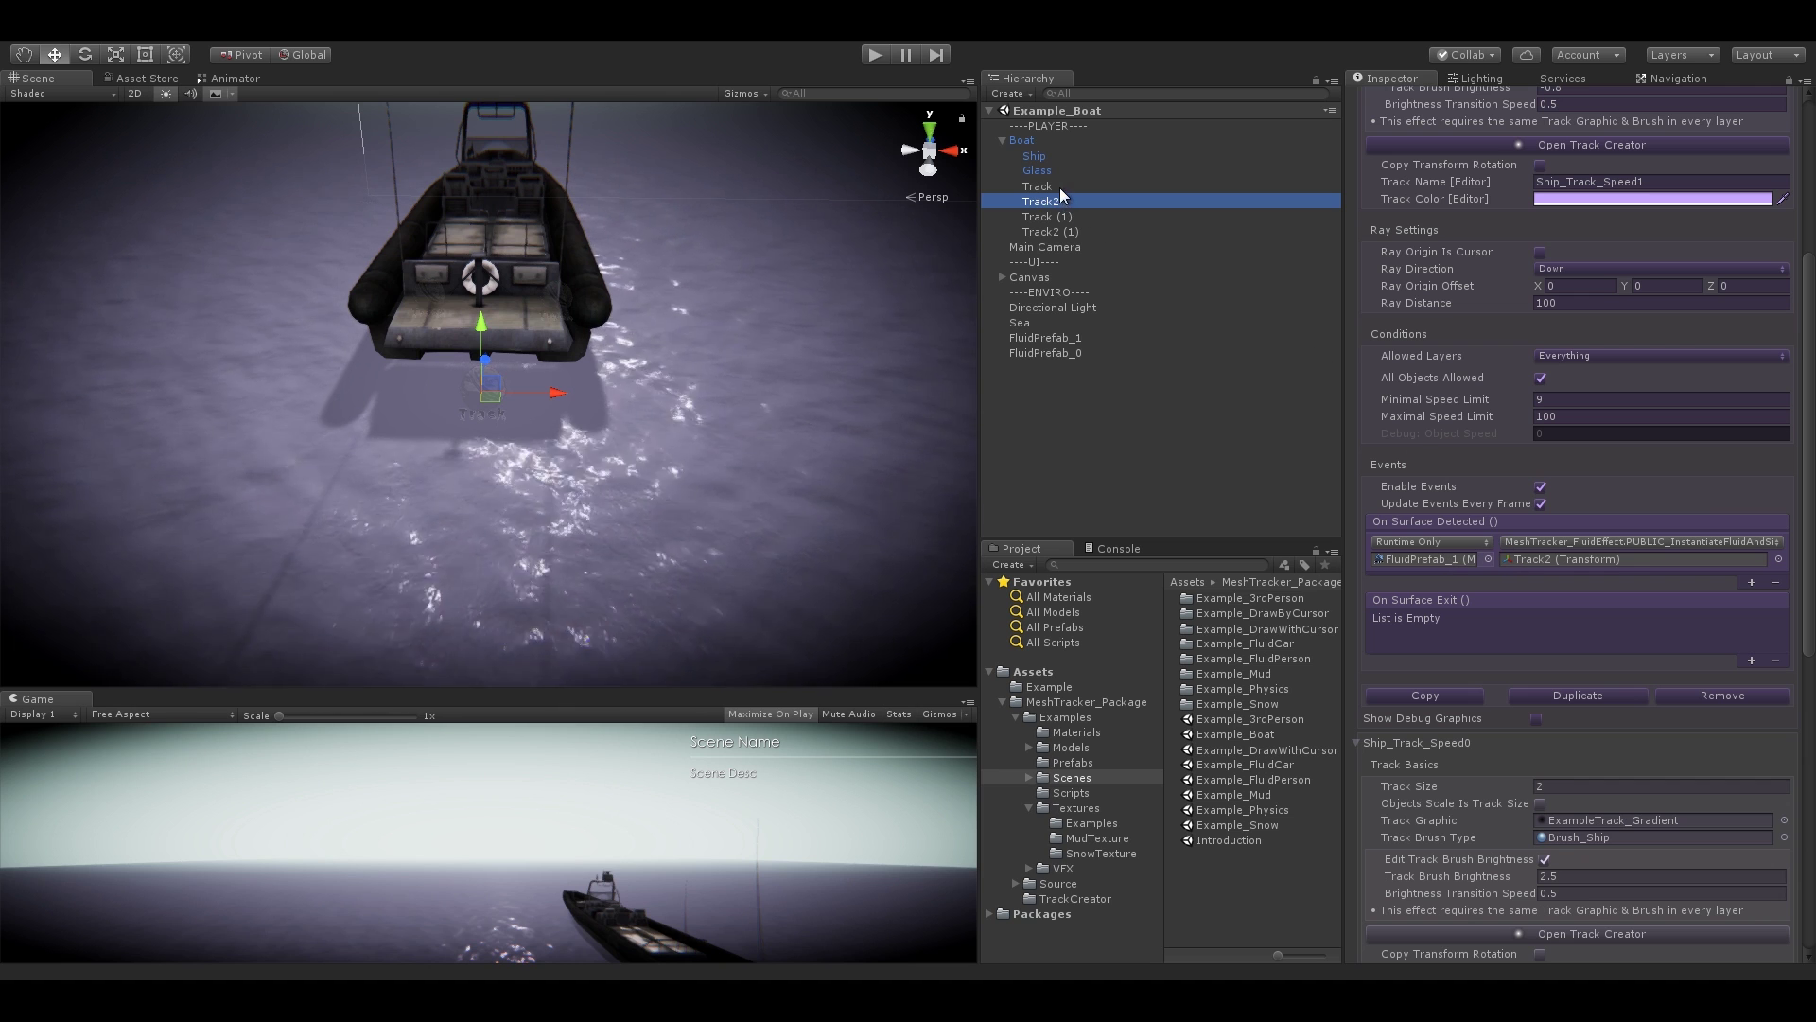
- Locate the fluid prefab used by Track2's surface event, compare FluidPrefab_1 with FluidPrefab_0, and review Track2 (1)
click(1424, 559)
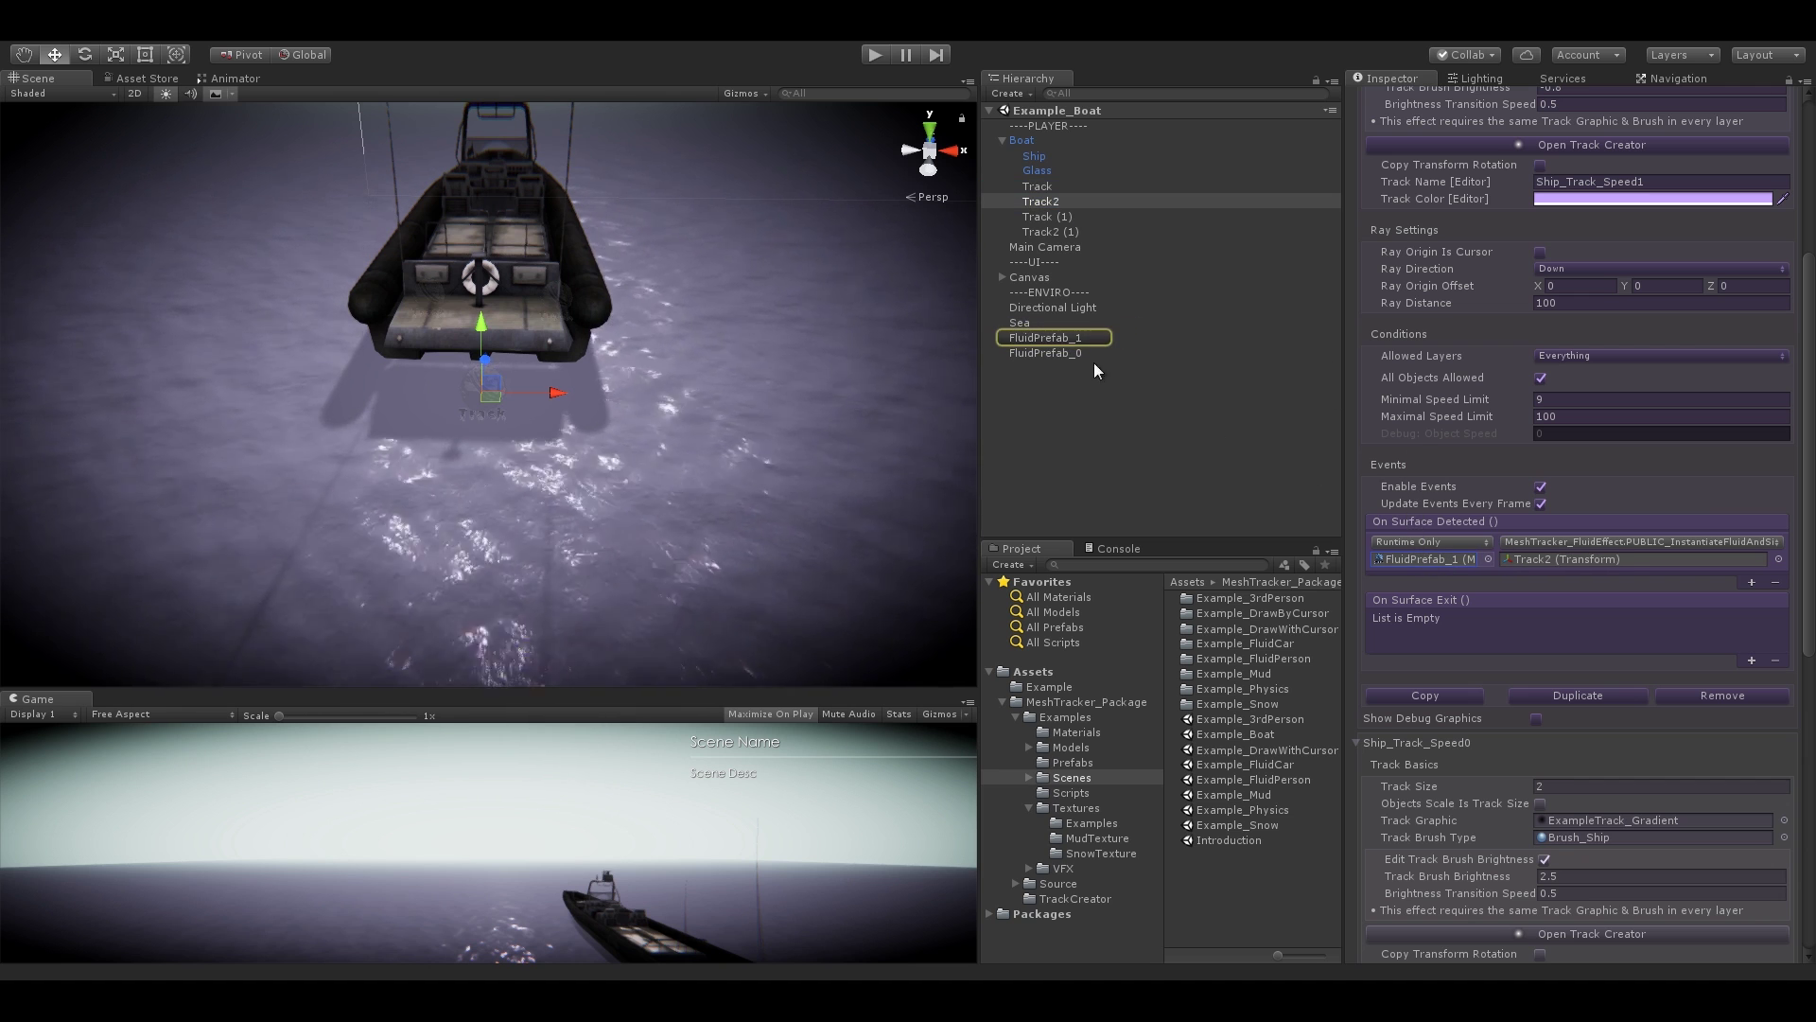
click(1074, 337)
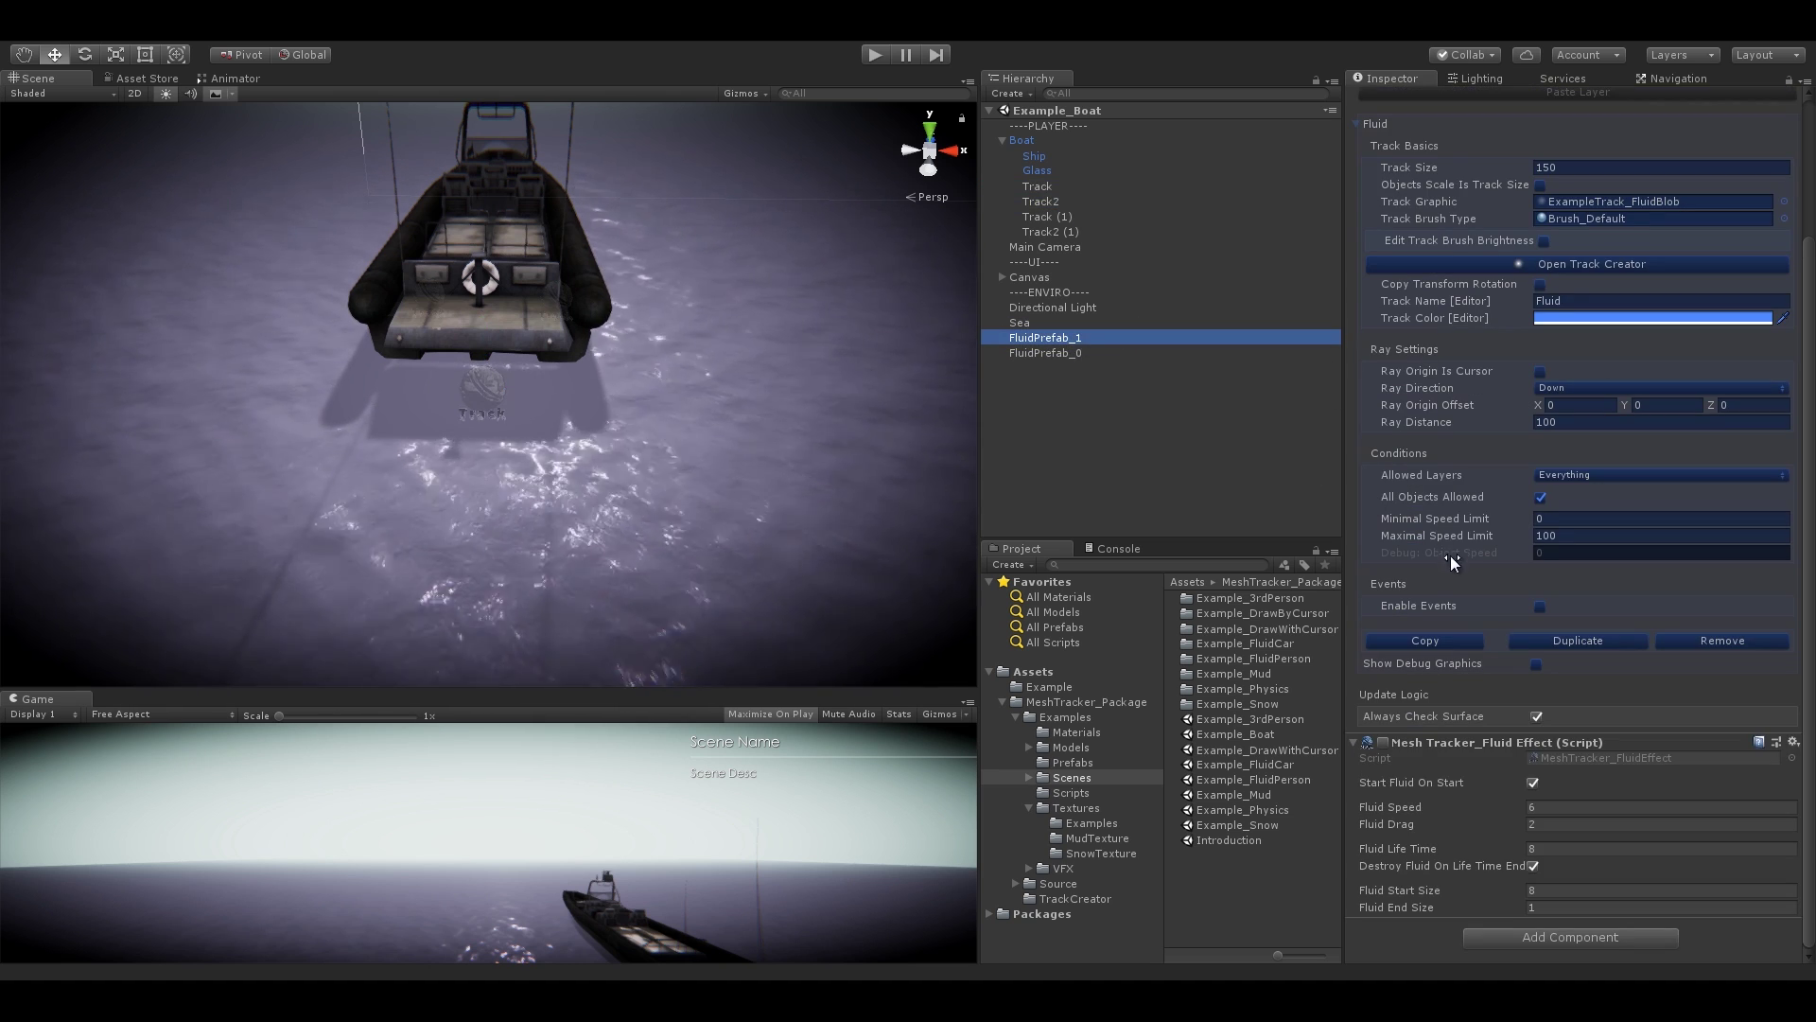
click(1052, 351)
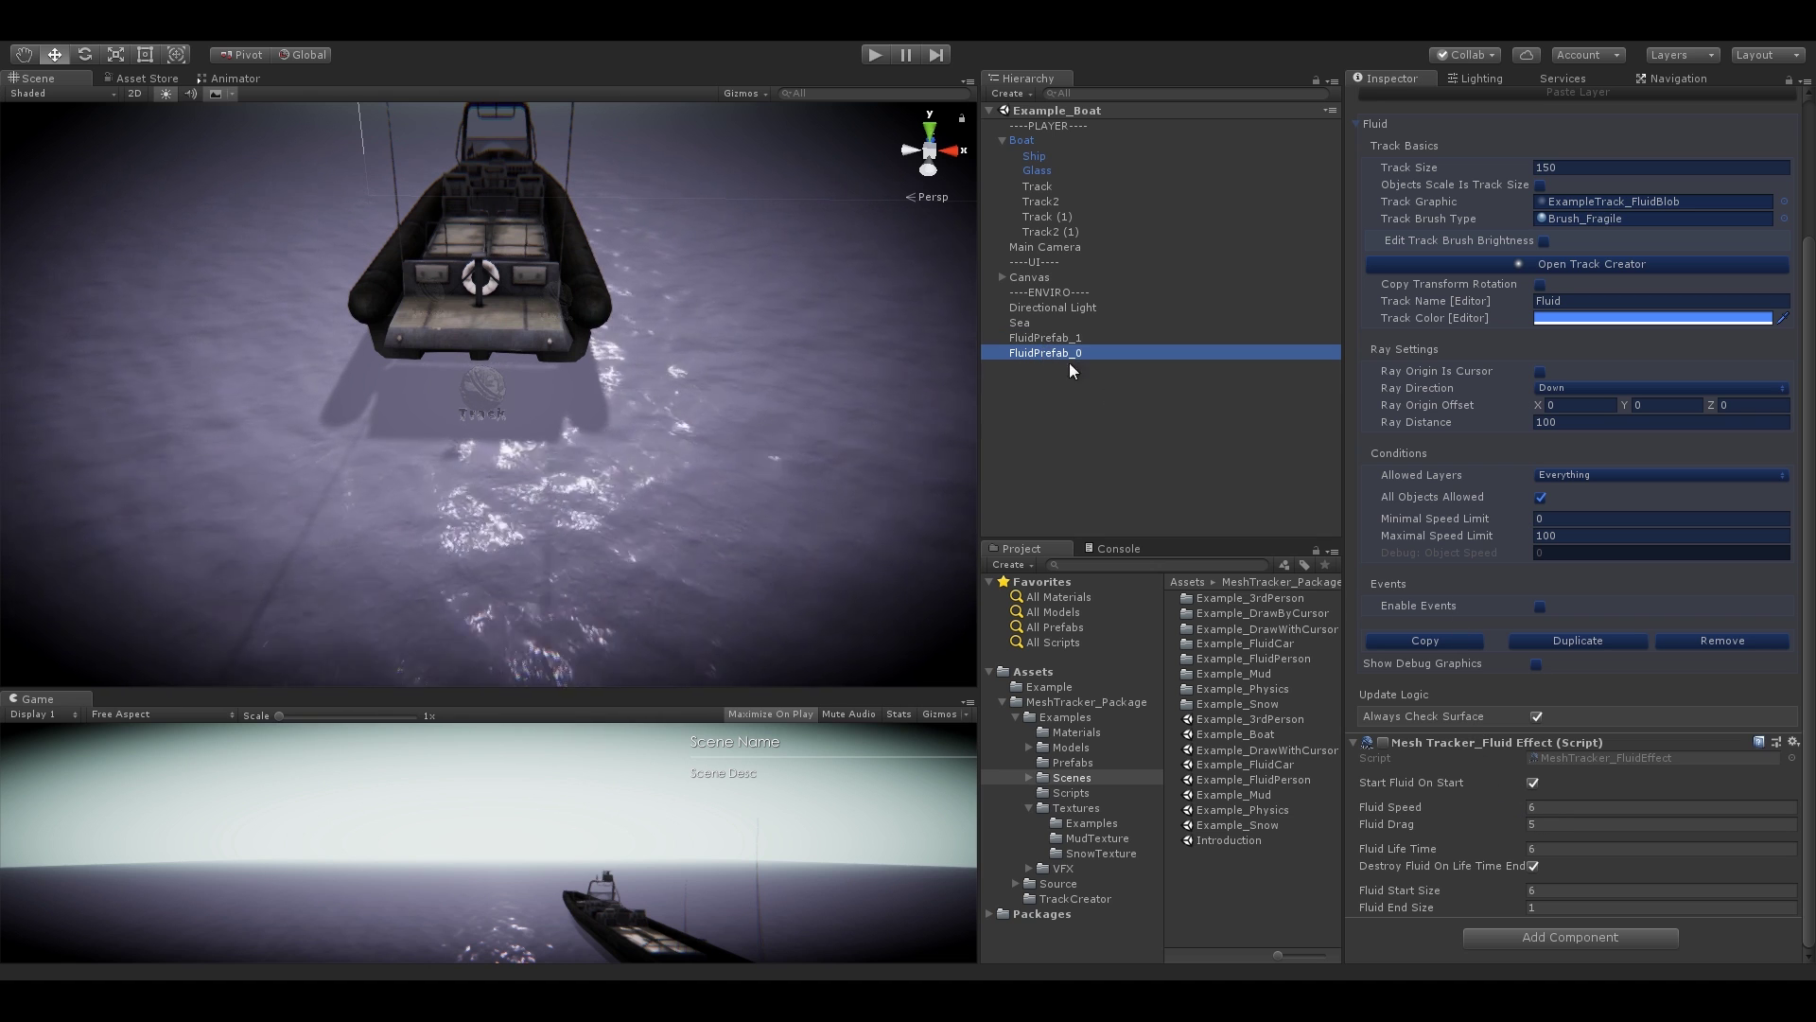
click(1086, 339)
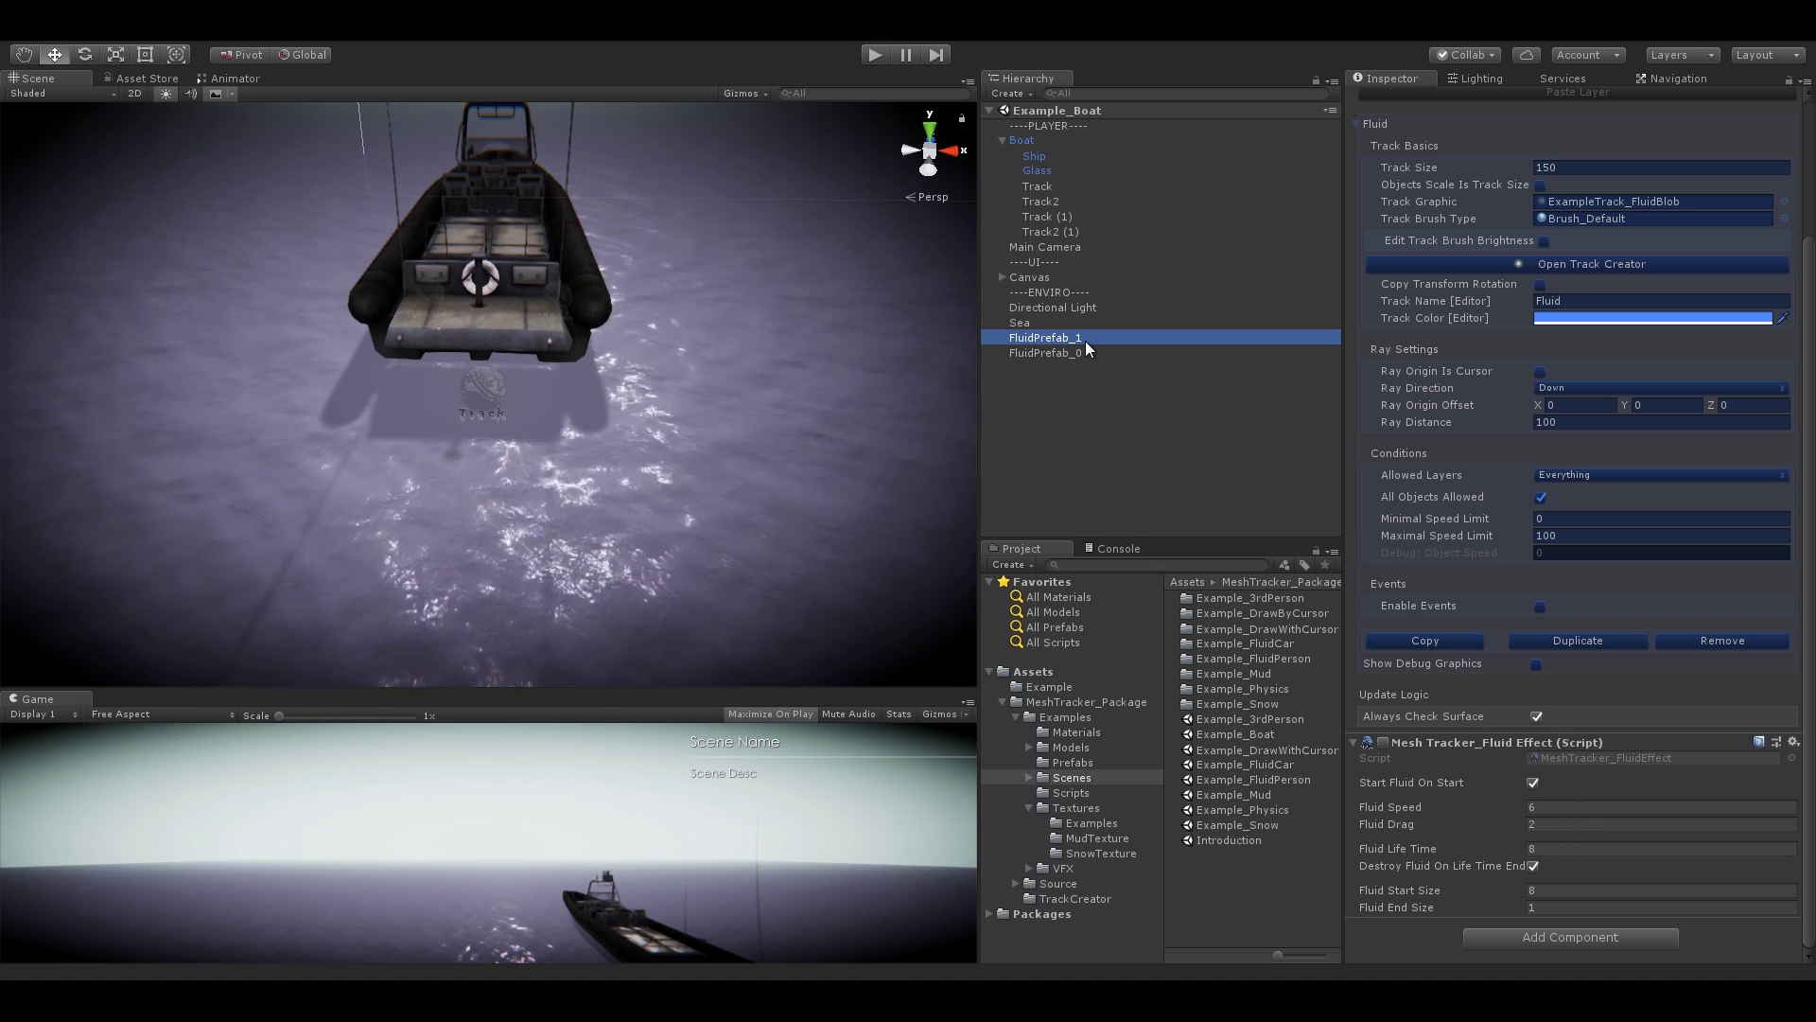
click(1383, 292)
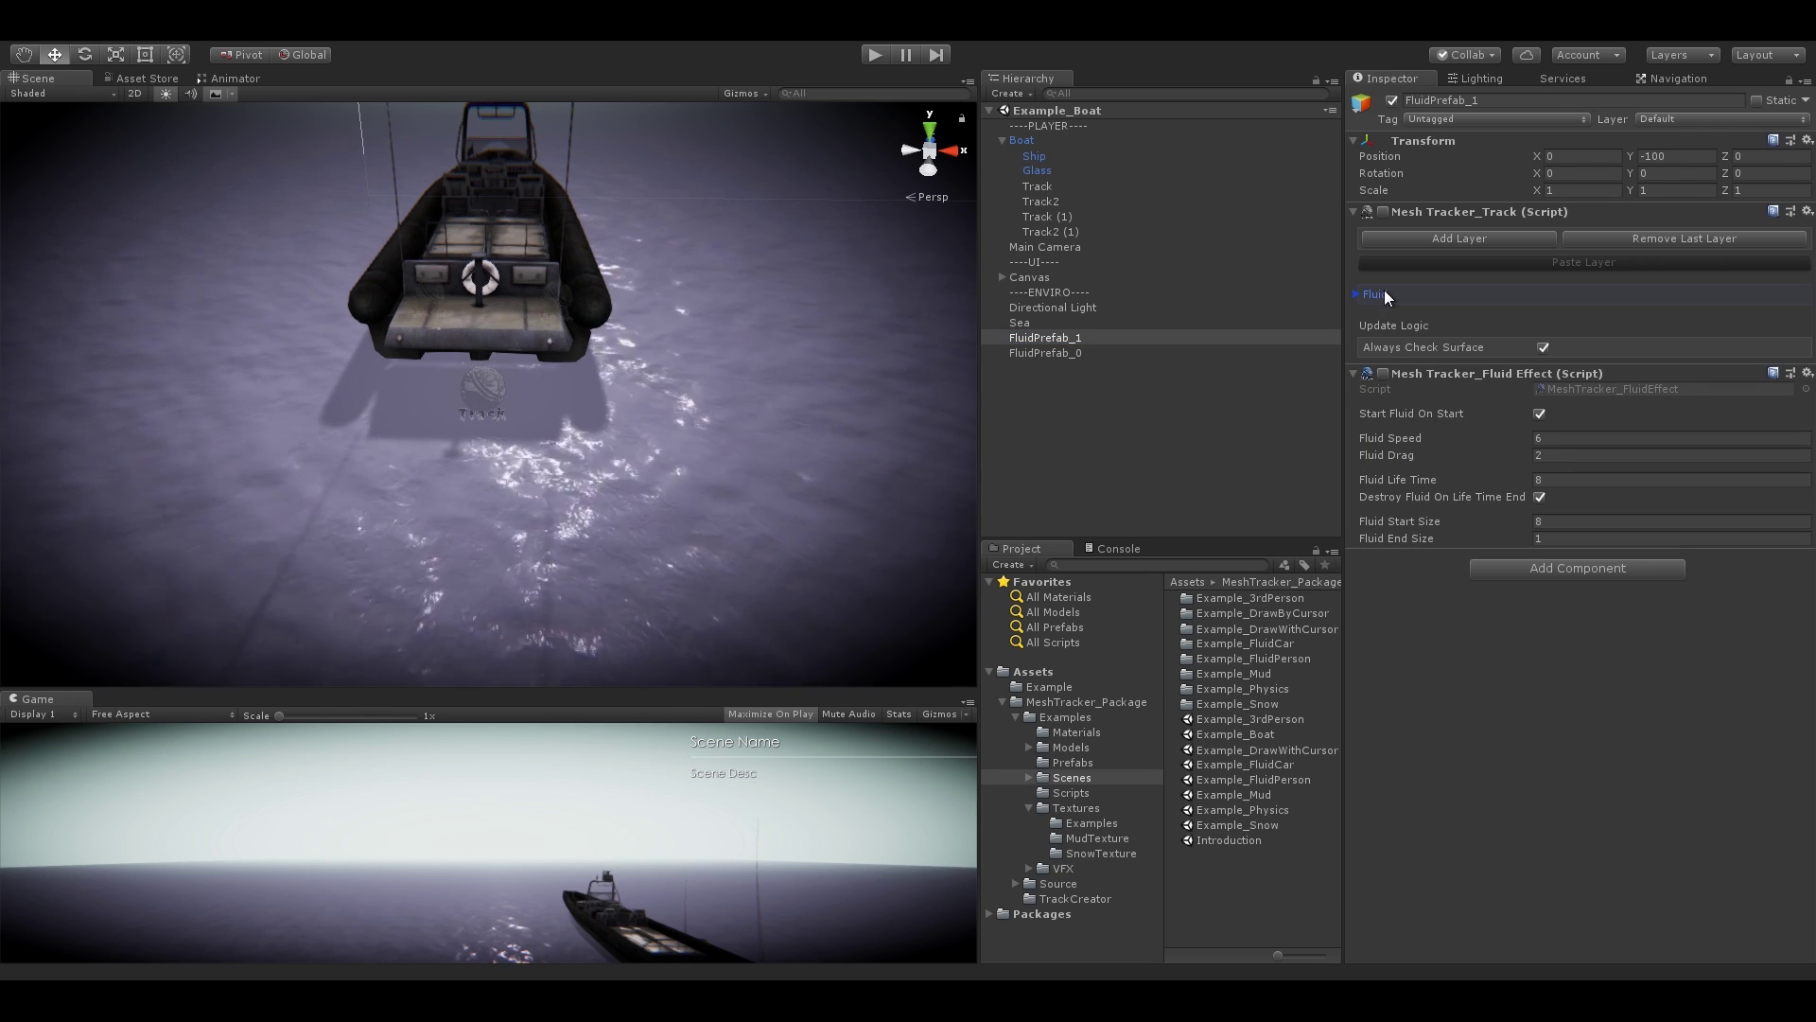
click(1093, 232)
scroll(1652, 671, down, 5)
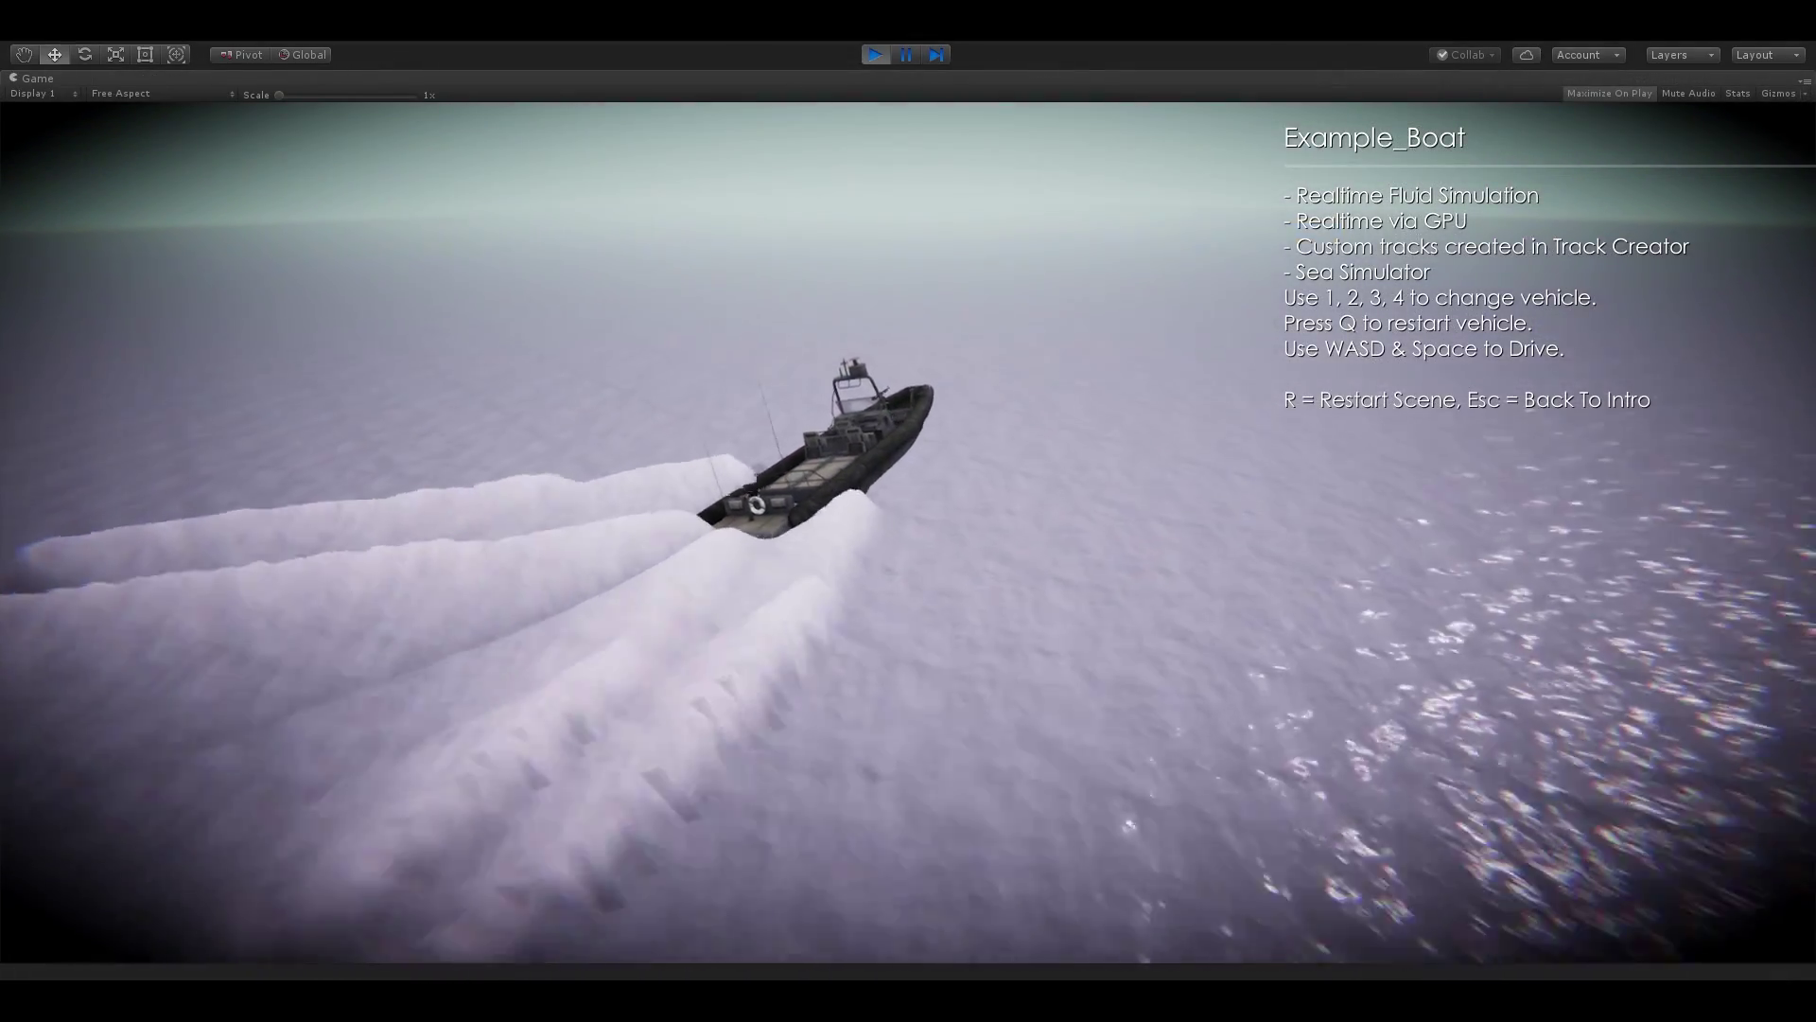
- Steer the boat through alternating turns in the running Example_Boat scene to test the fluid wakes on the sea
key(a)
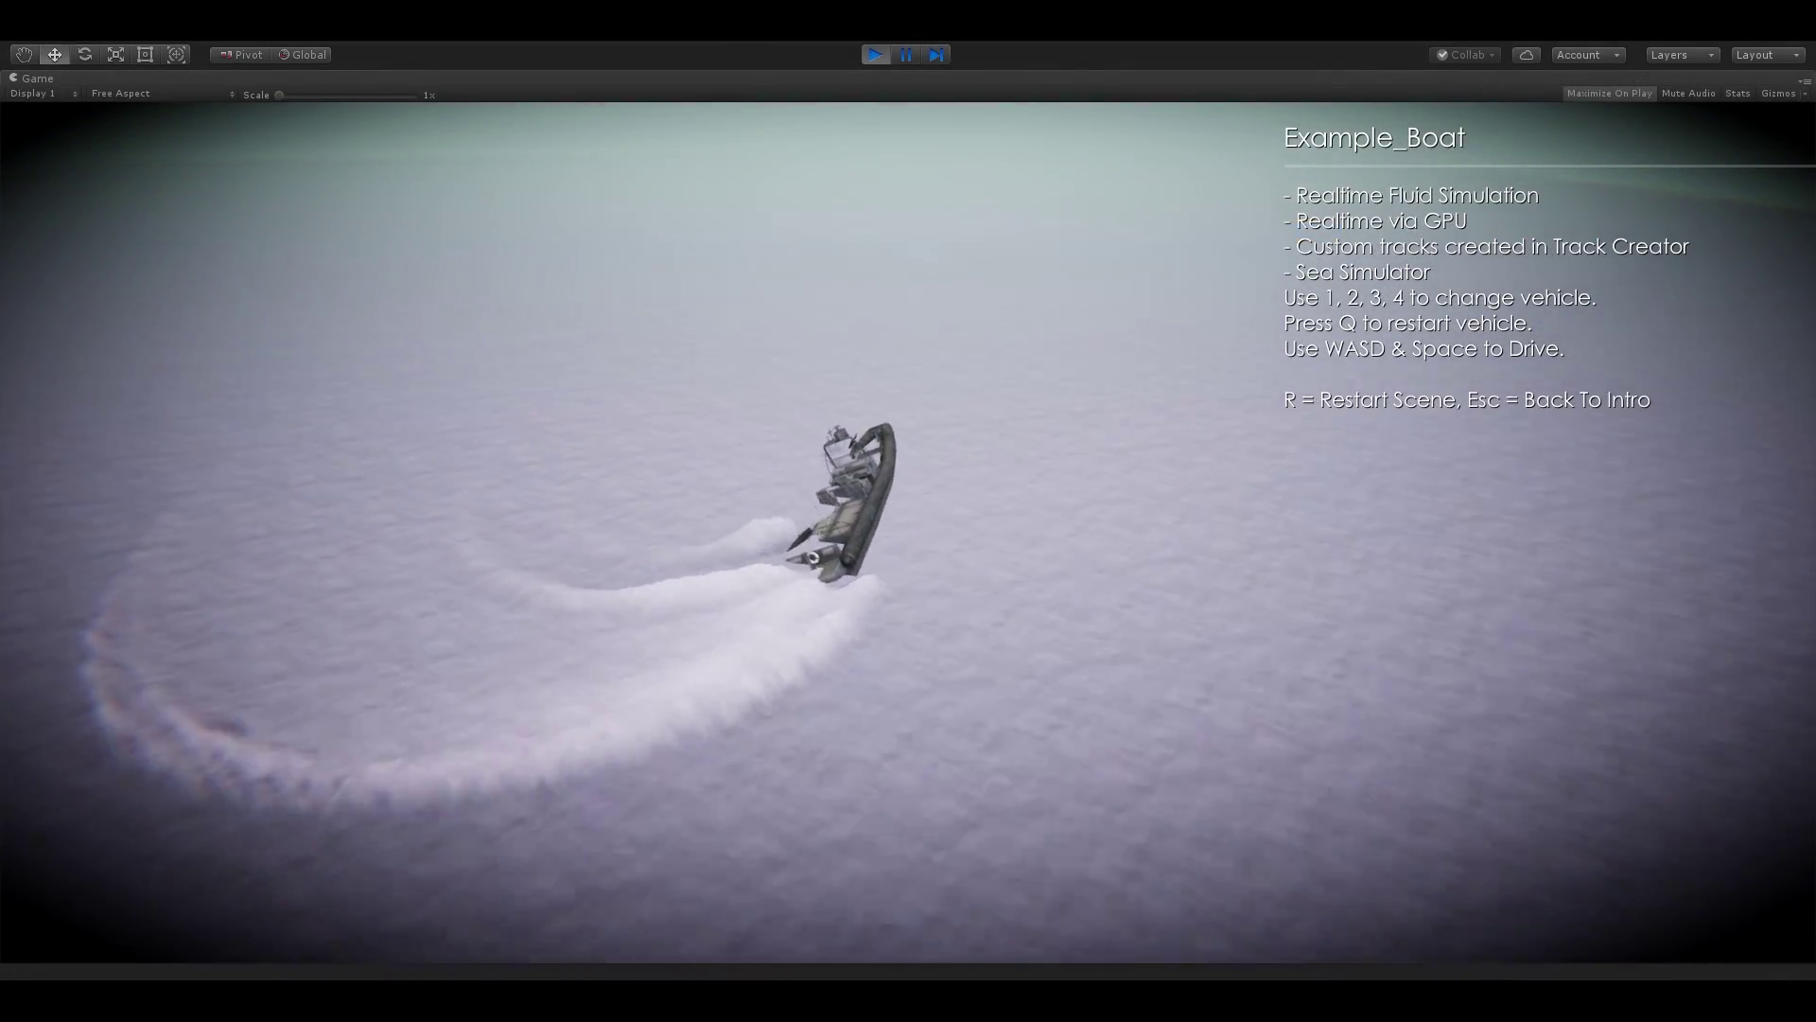
key(a)
key(a)
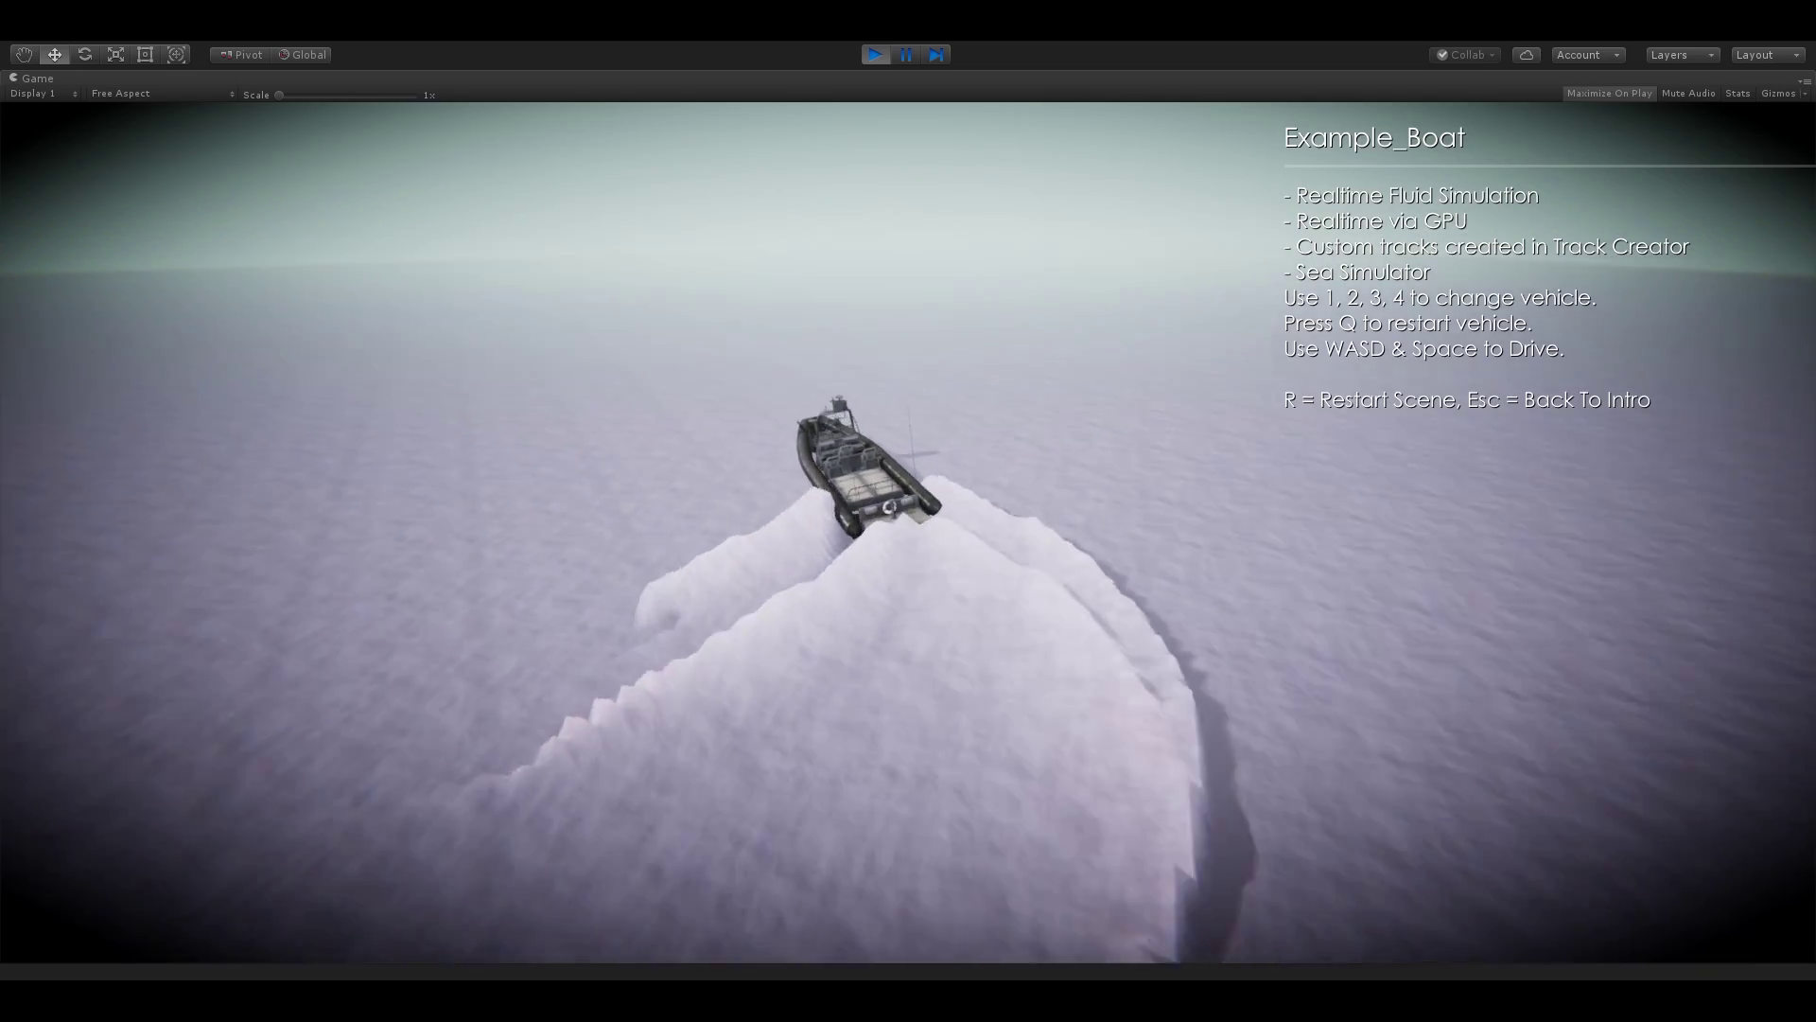
key(d)
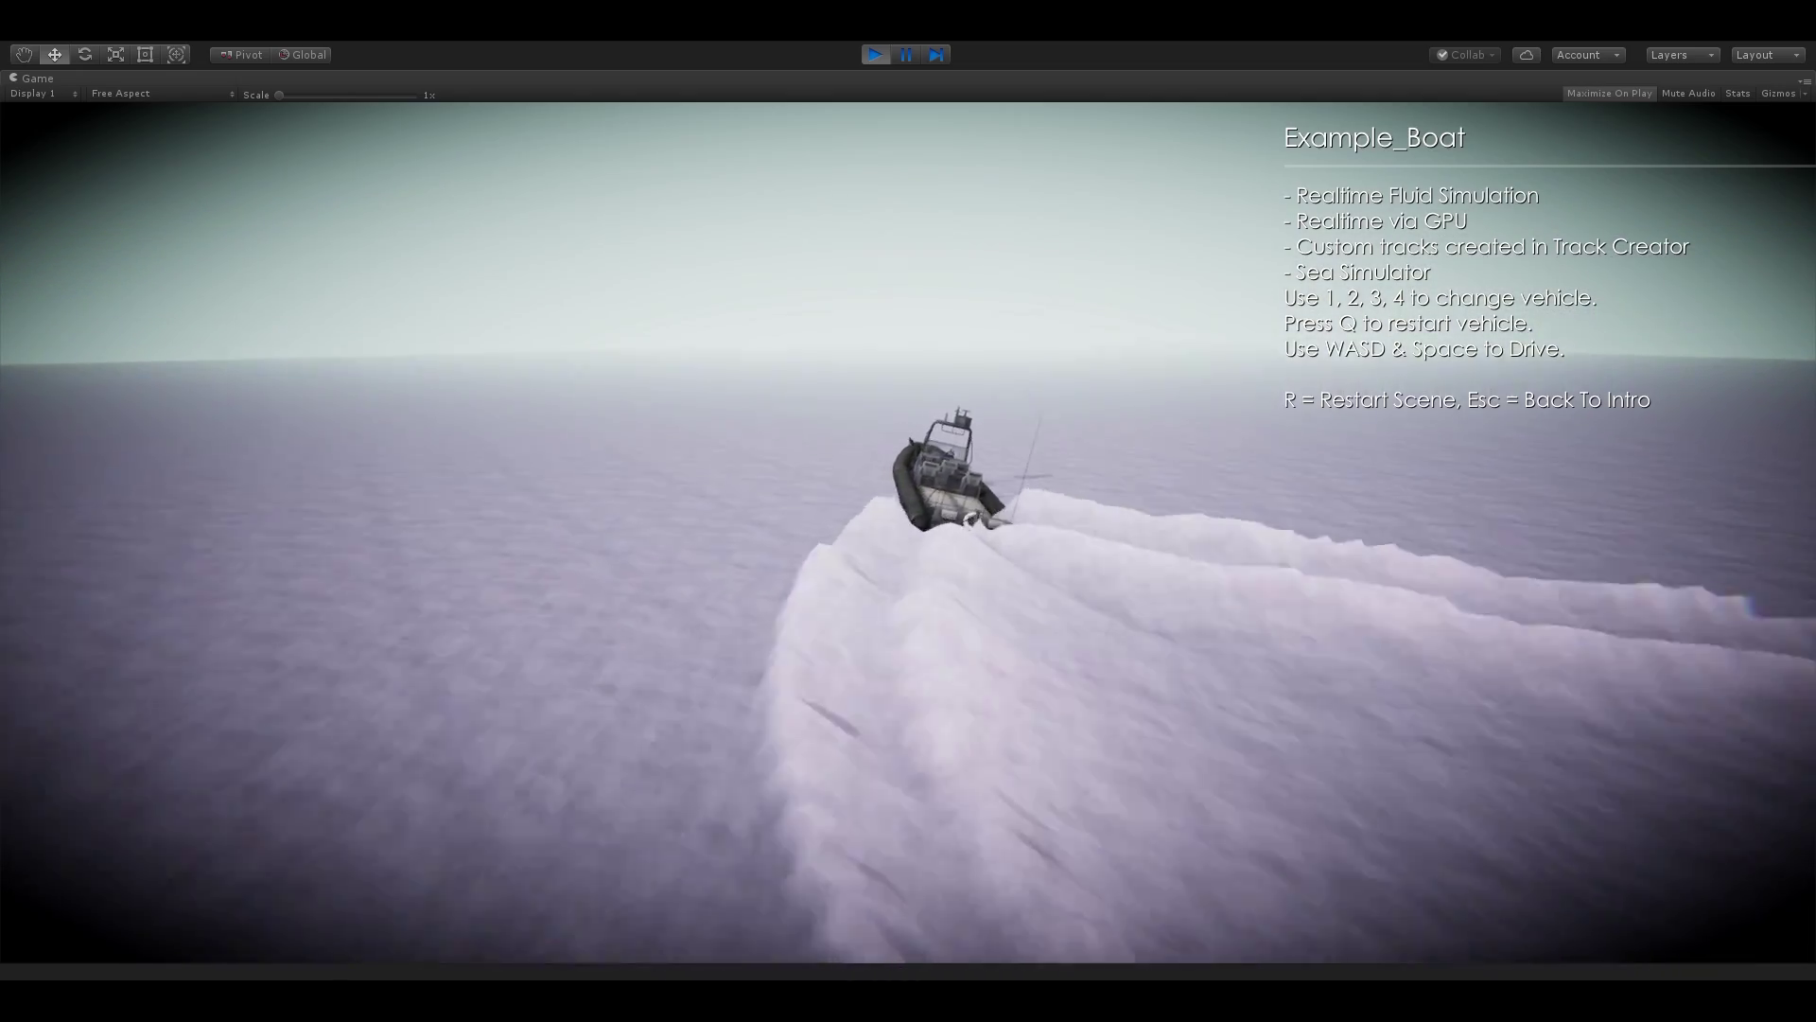
key(d)
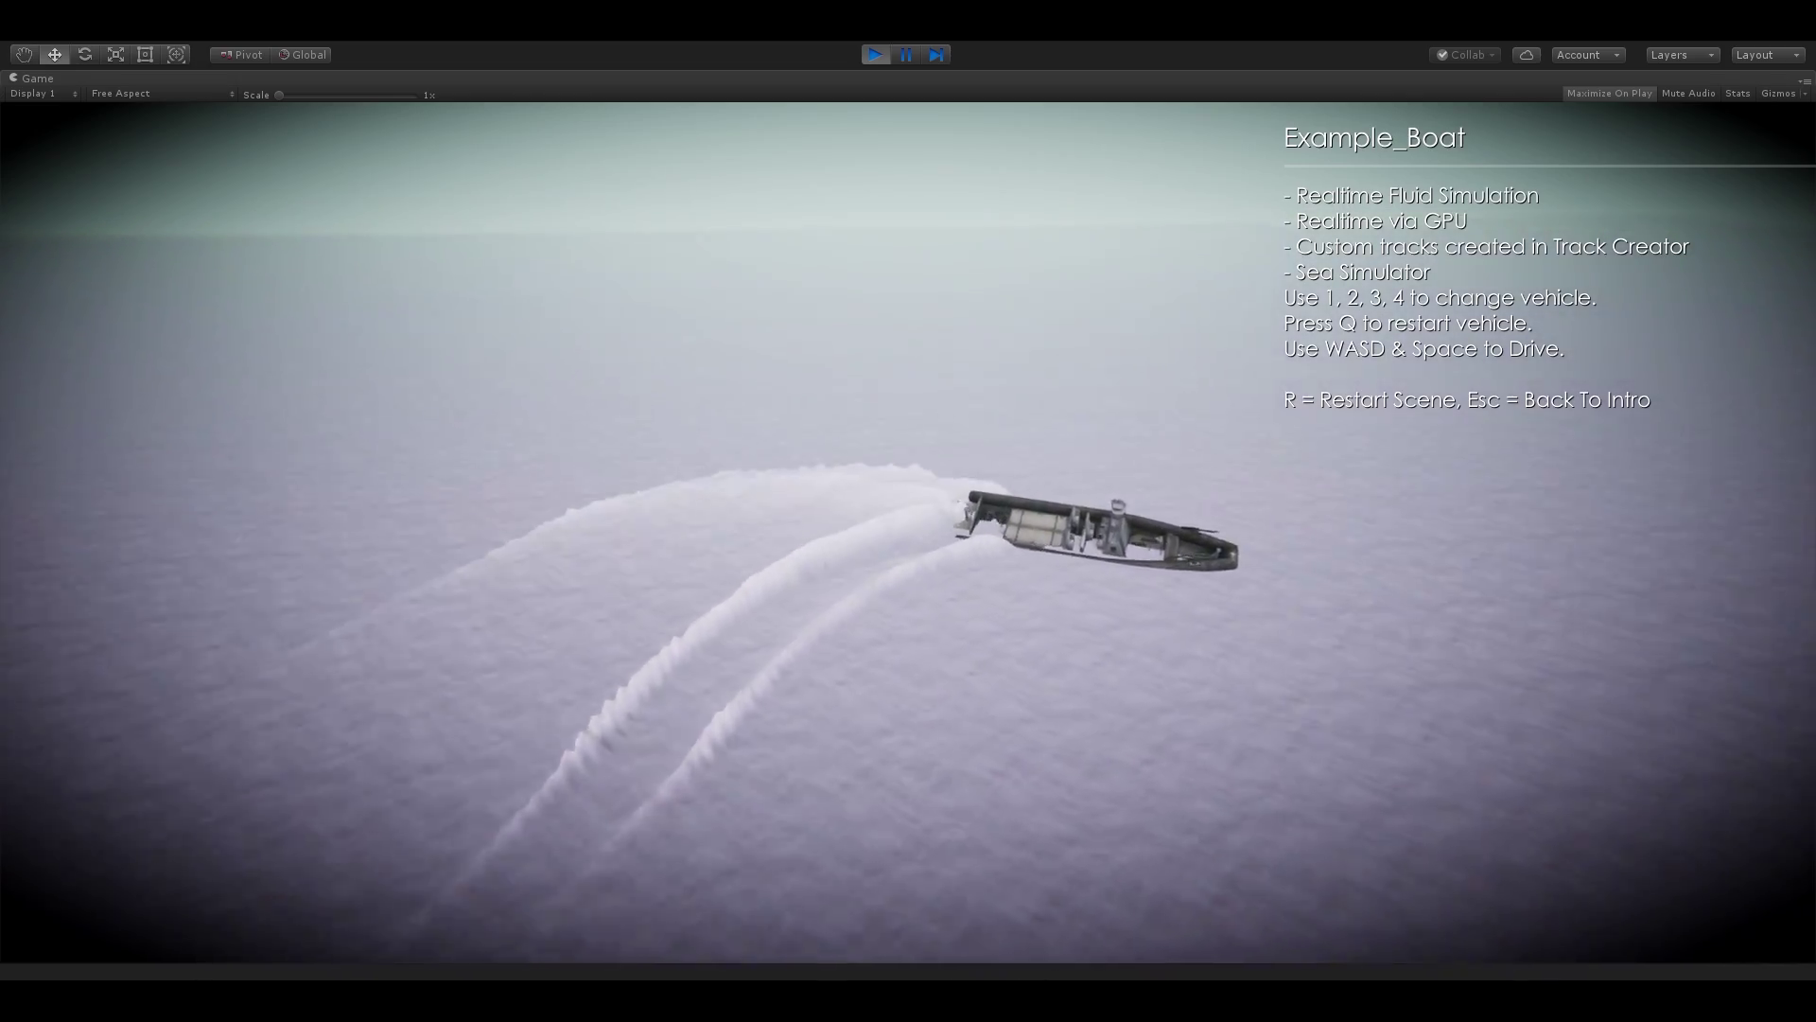
key(a)
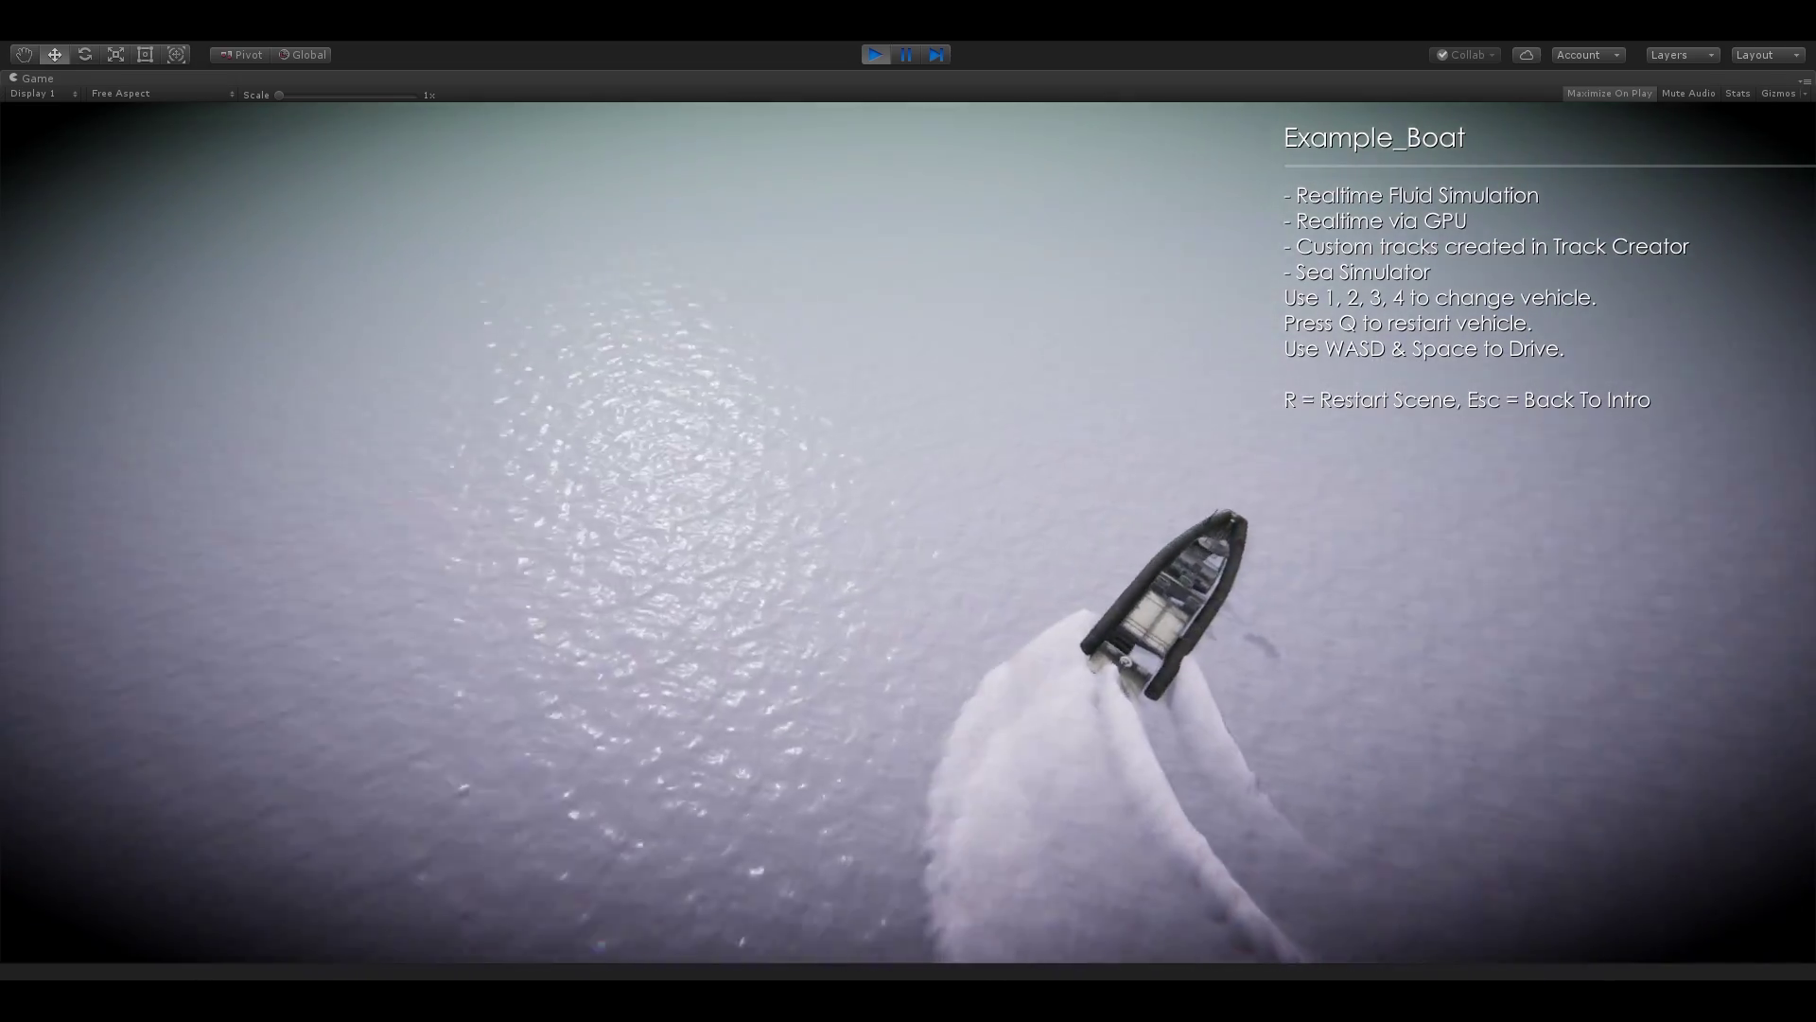
key(d)
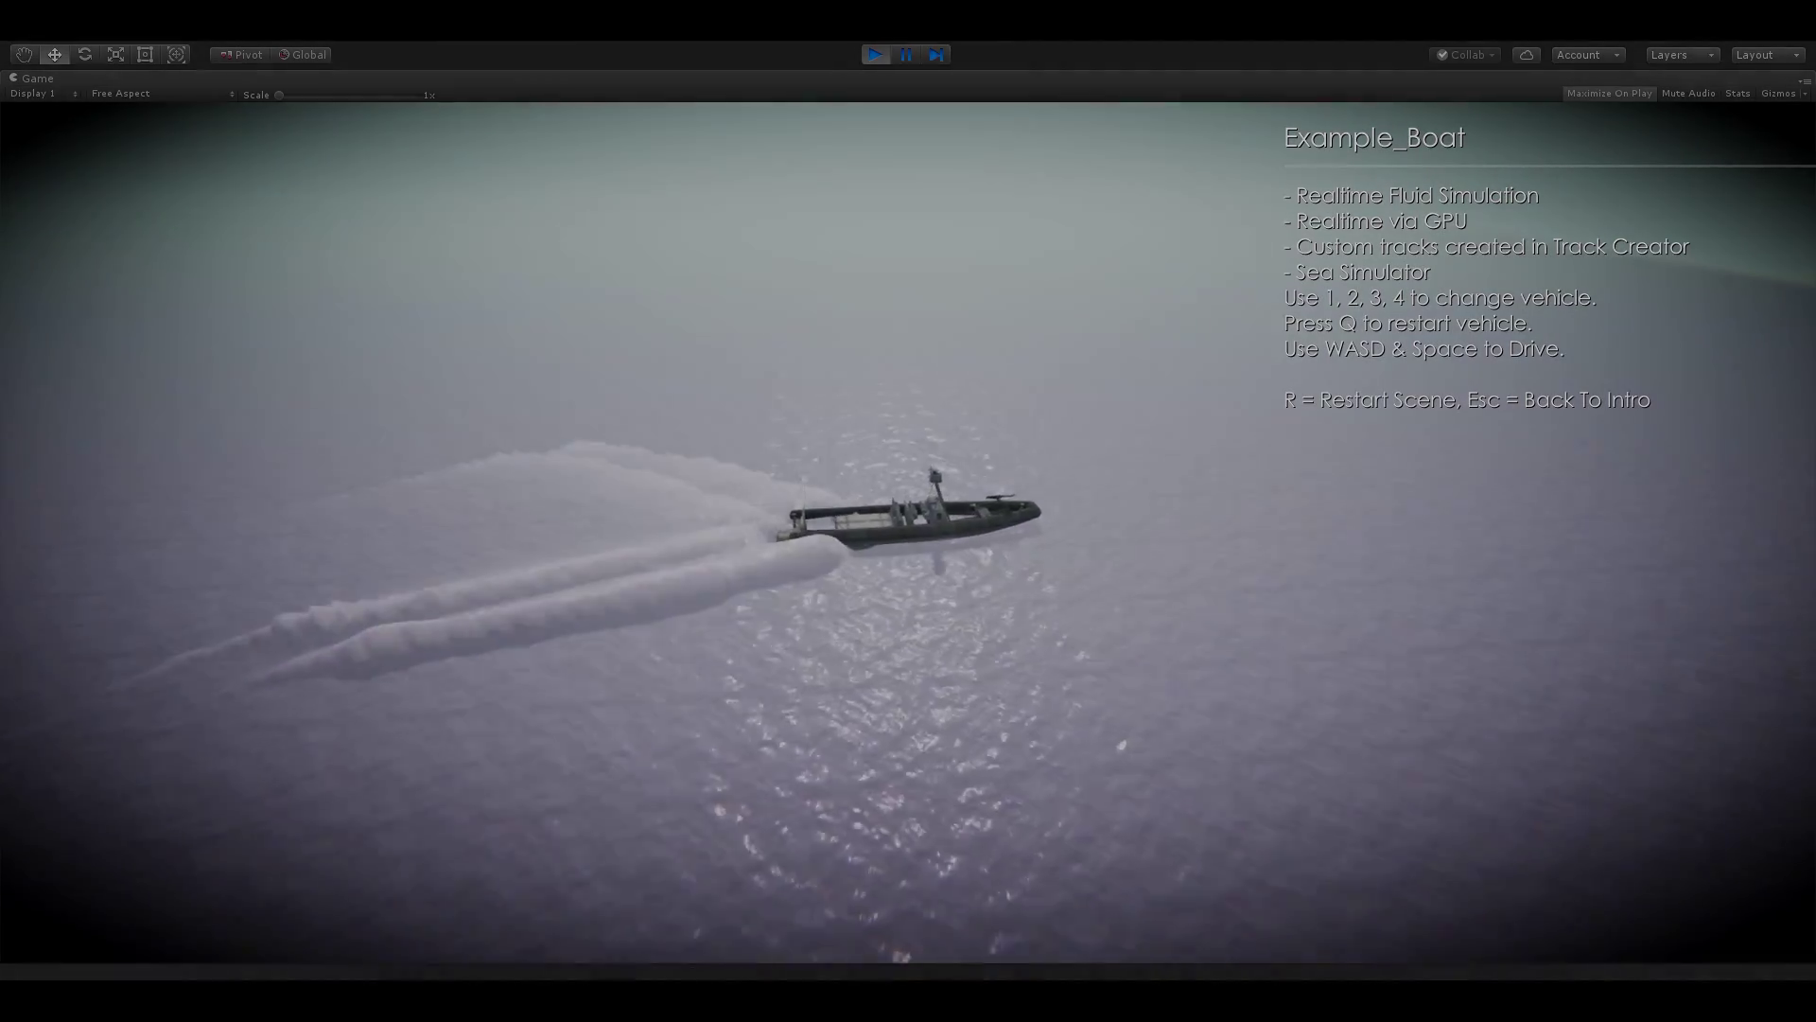